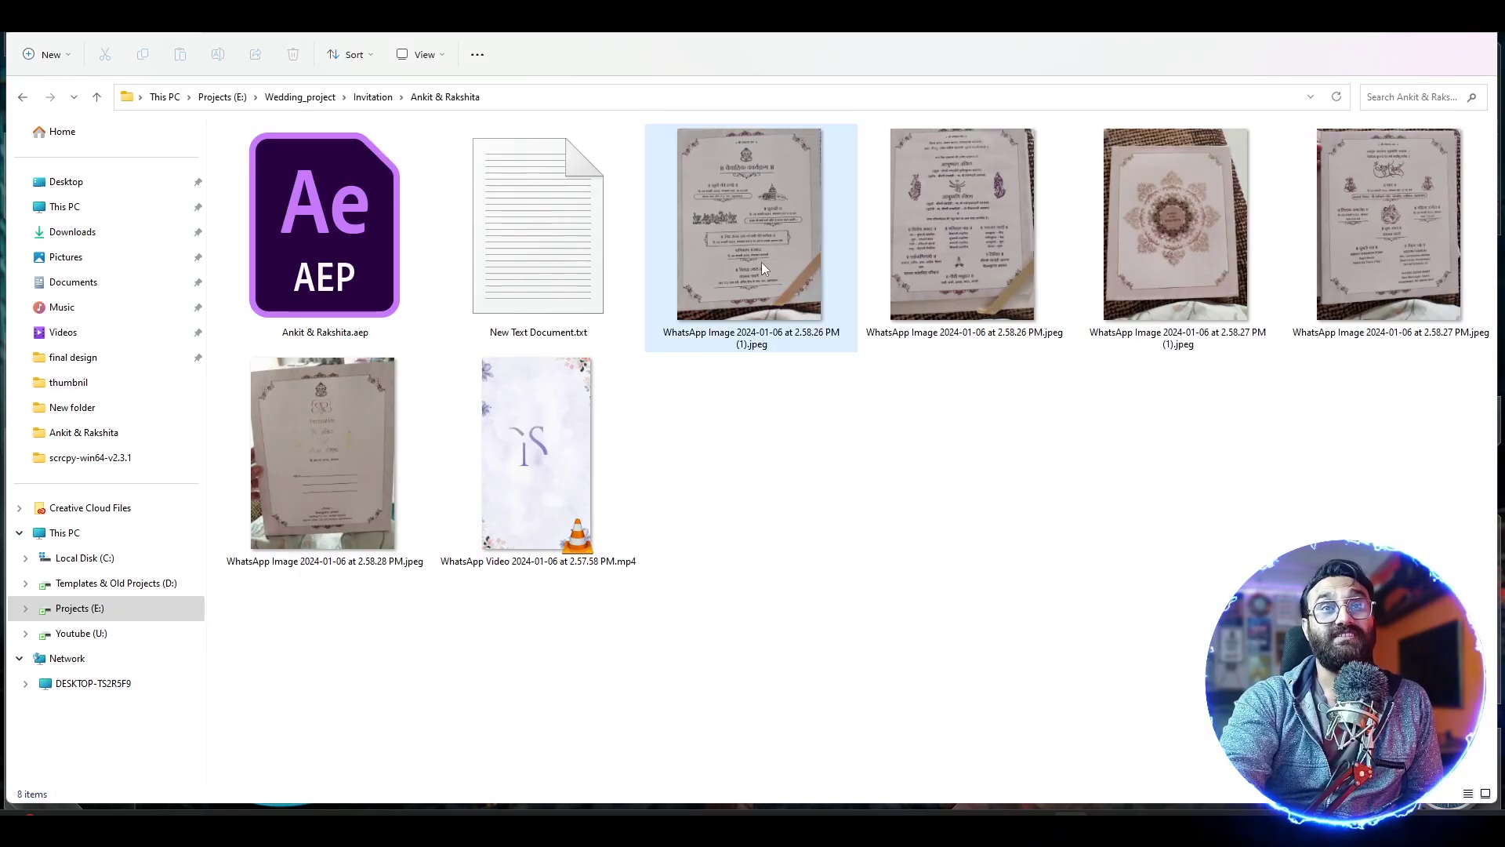
# - Page through the printed invitation card photos in Photos, ending on the invitation video
pyautogui.click(759, 259)
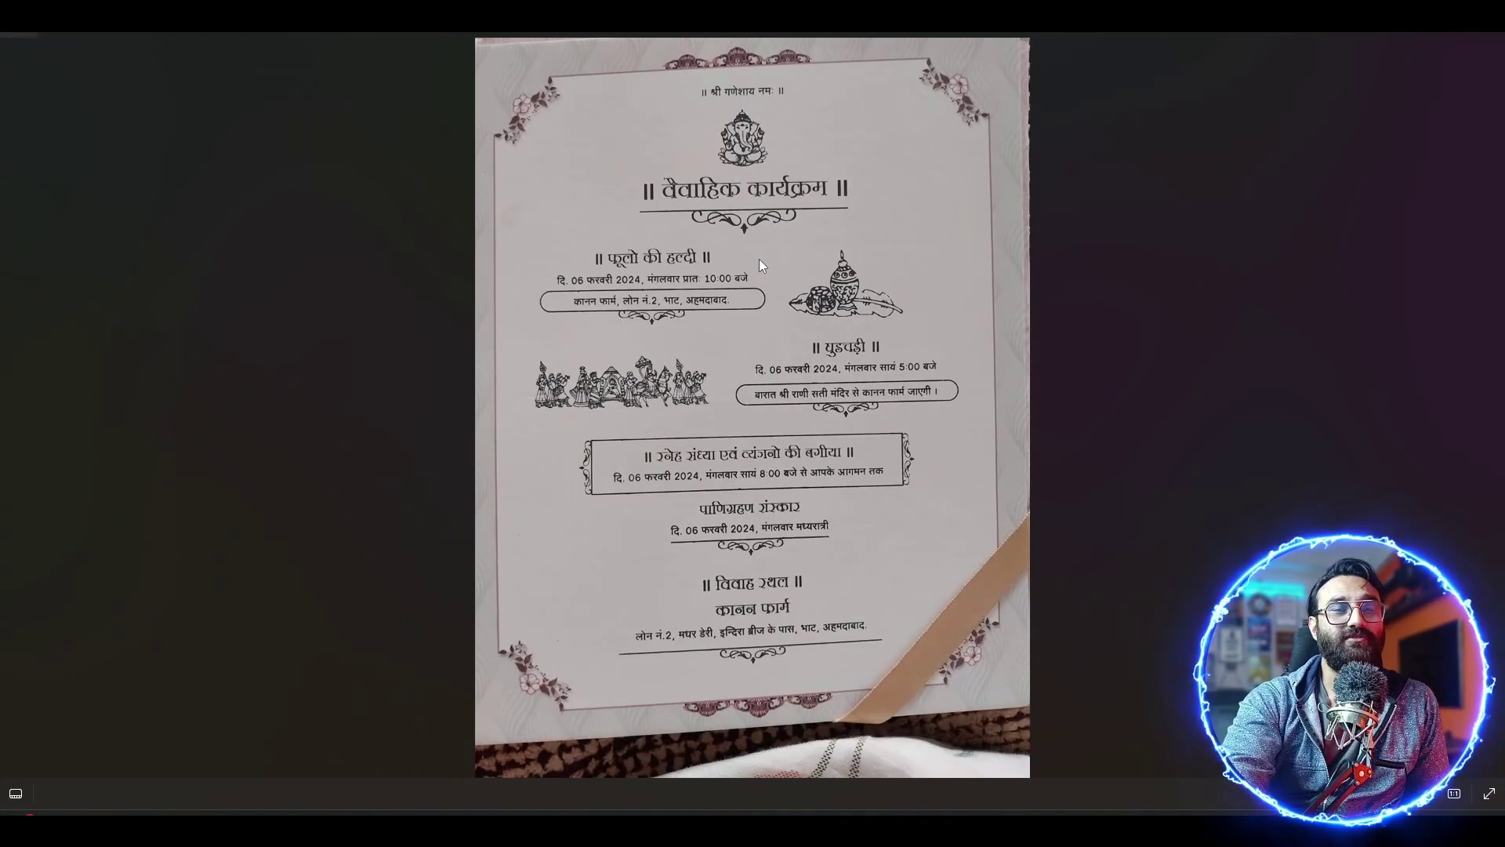
pyautogui.click(1492, 421)
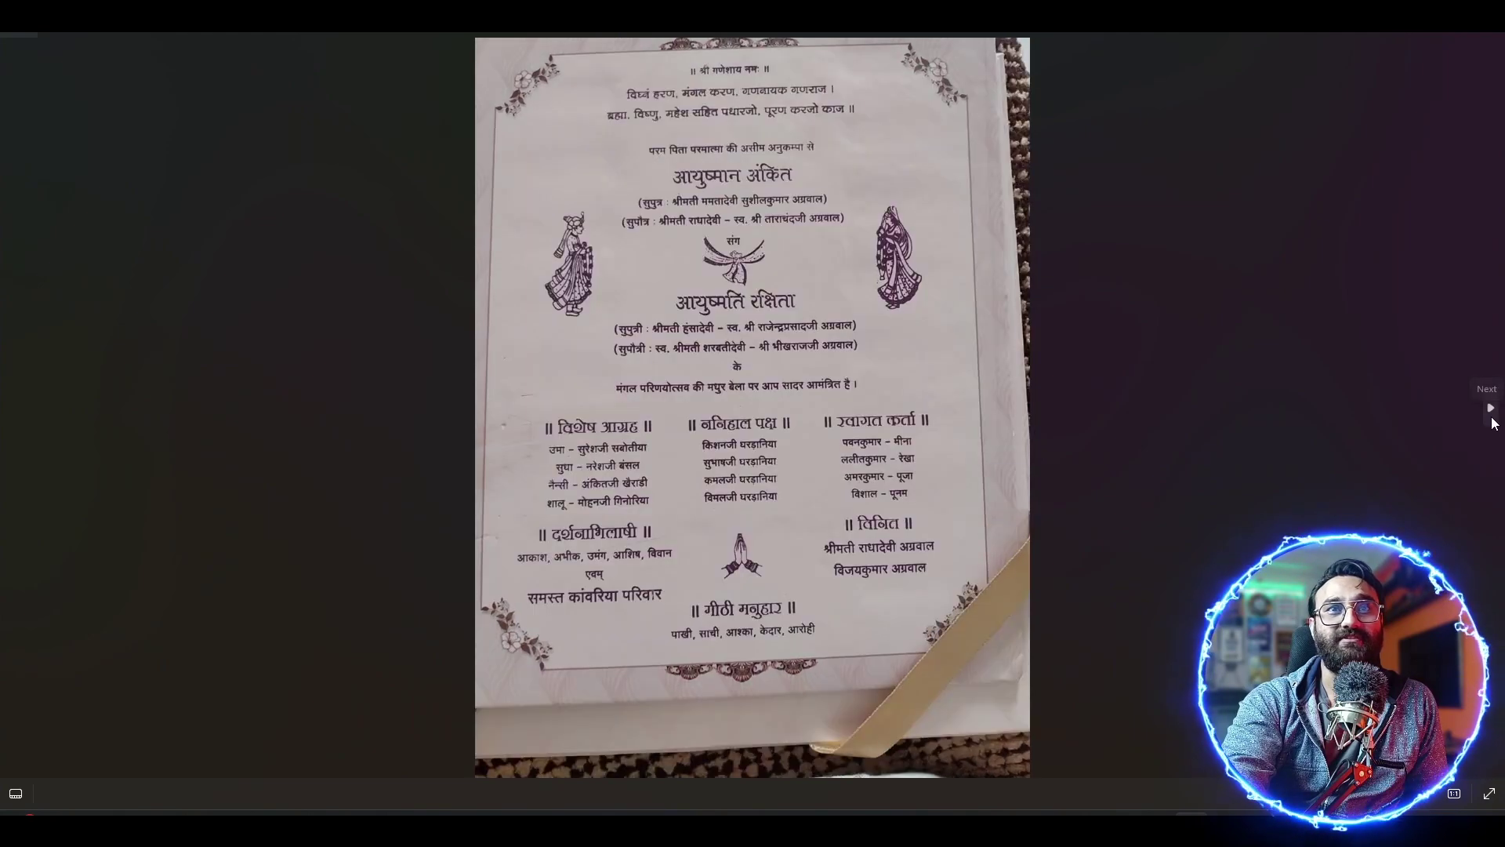
pyautogui.click(1492, 421)
pyautogui.click(1492, 421)
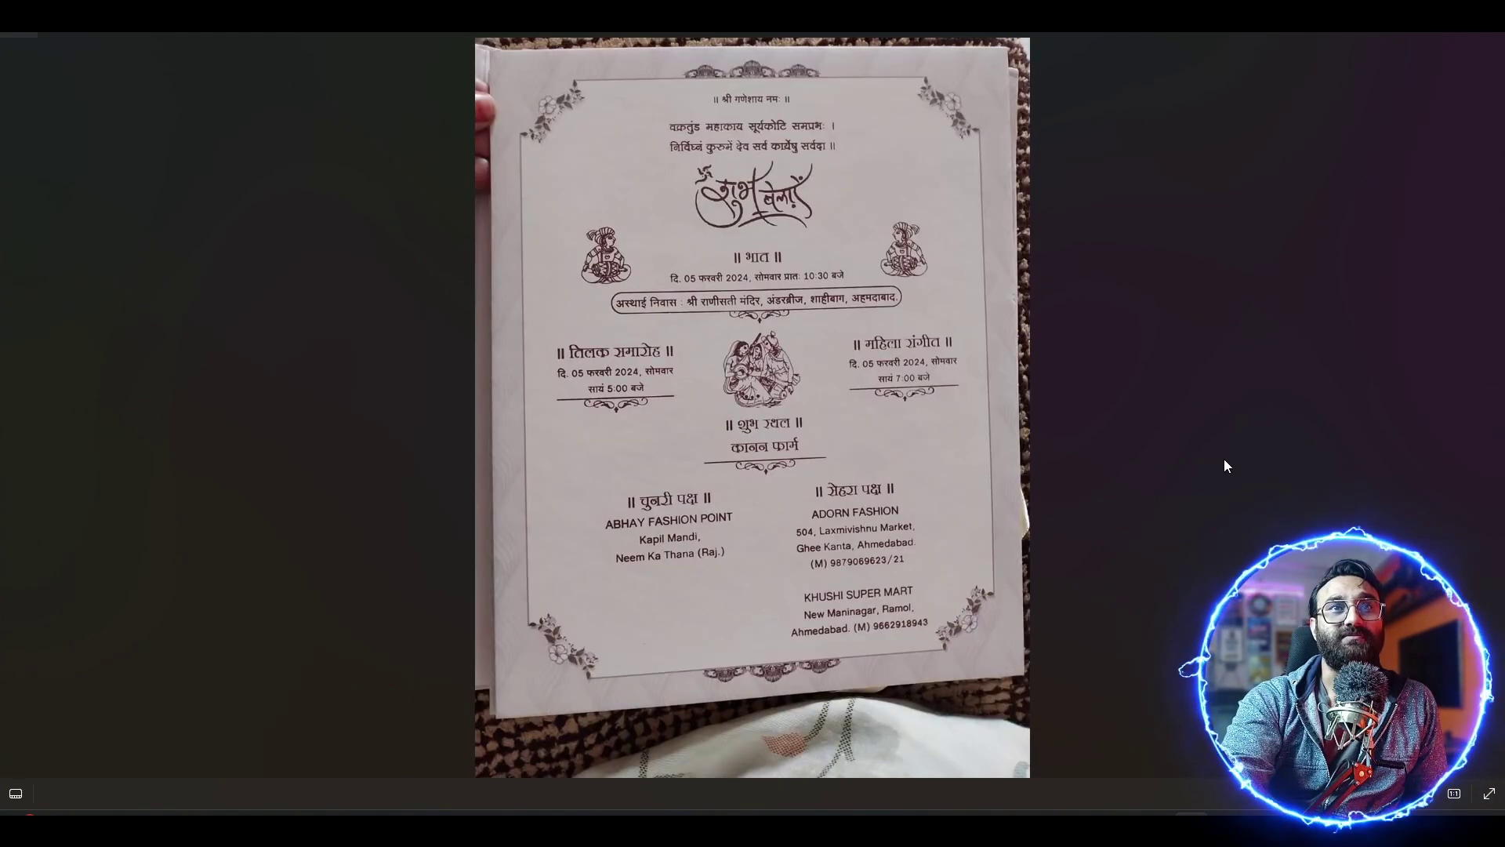
pyautogui.click(1493, 411)
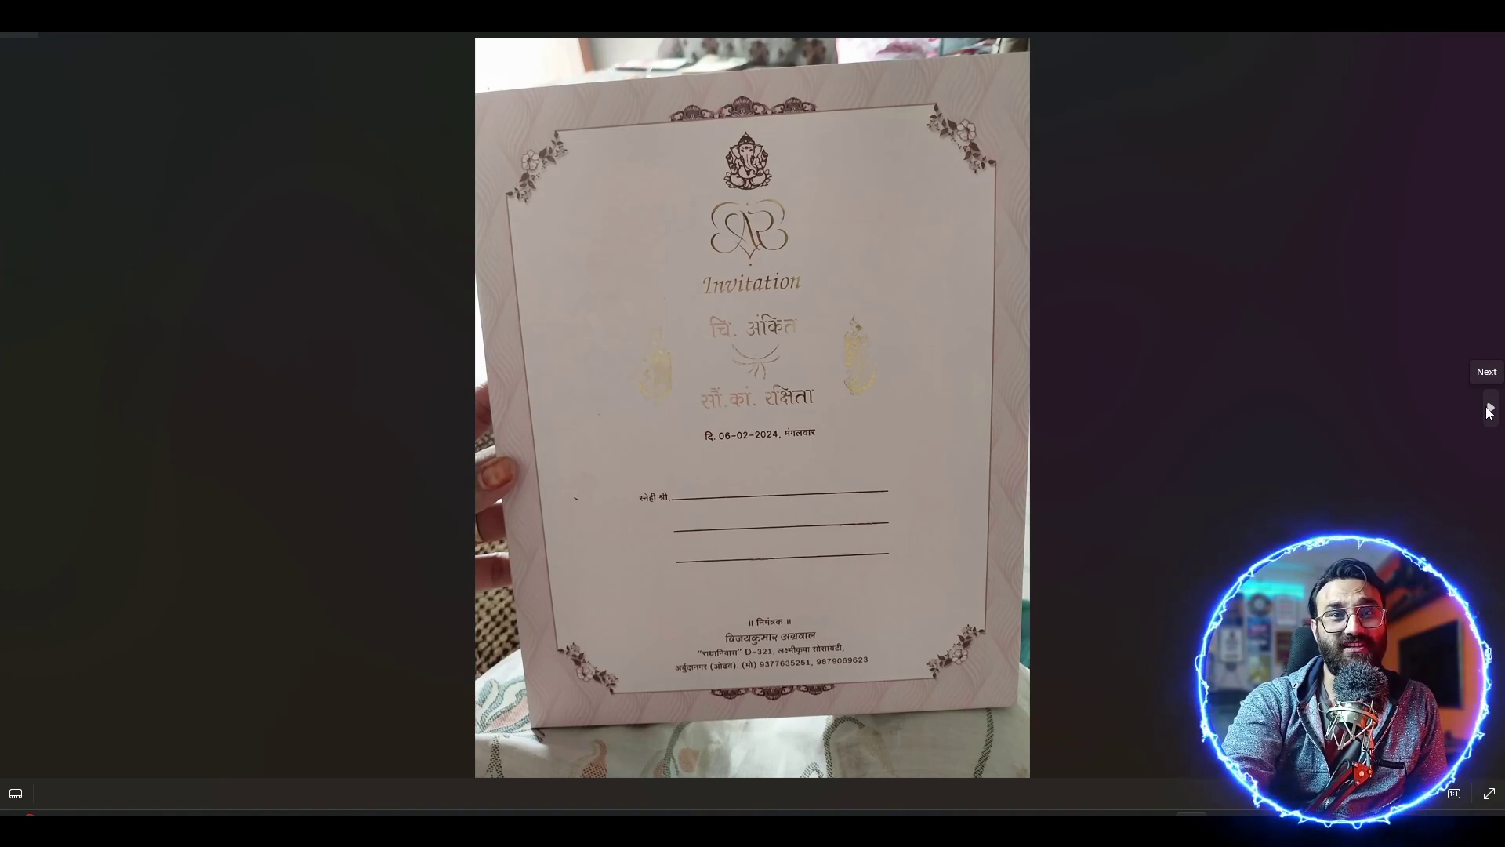
pyautogui.click(1490, 412)
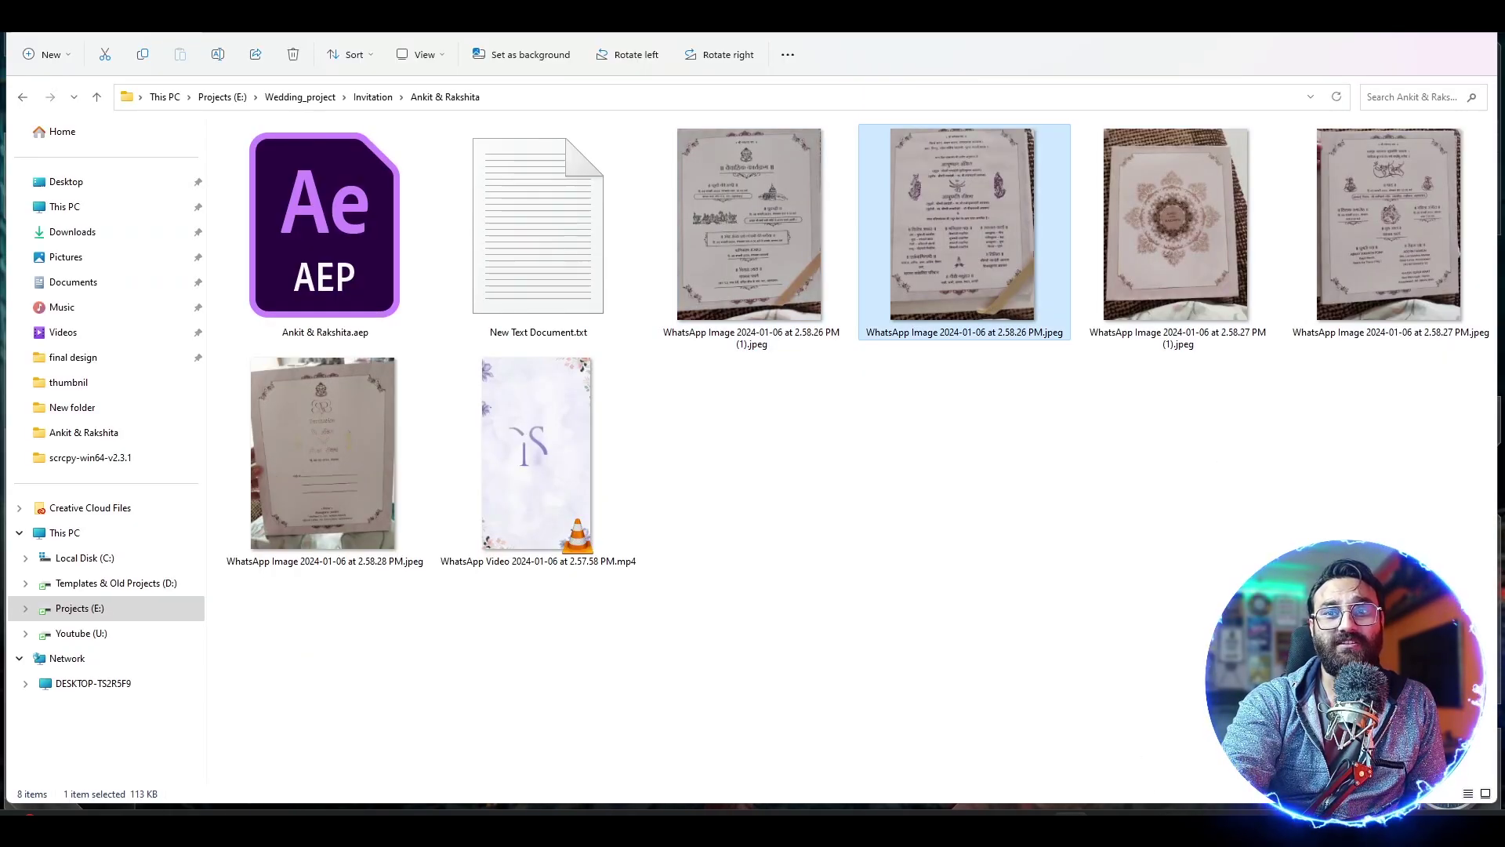
# - Bring the wedding-details Notepad file forward and nudge its window into place
pyautogui.hotkey('alt', 'Tab')
pyautogui.click(660, 319)
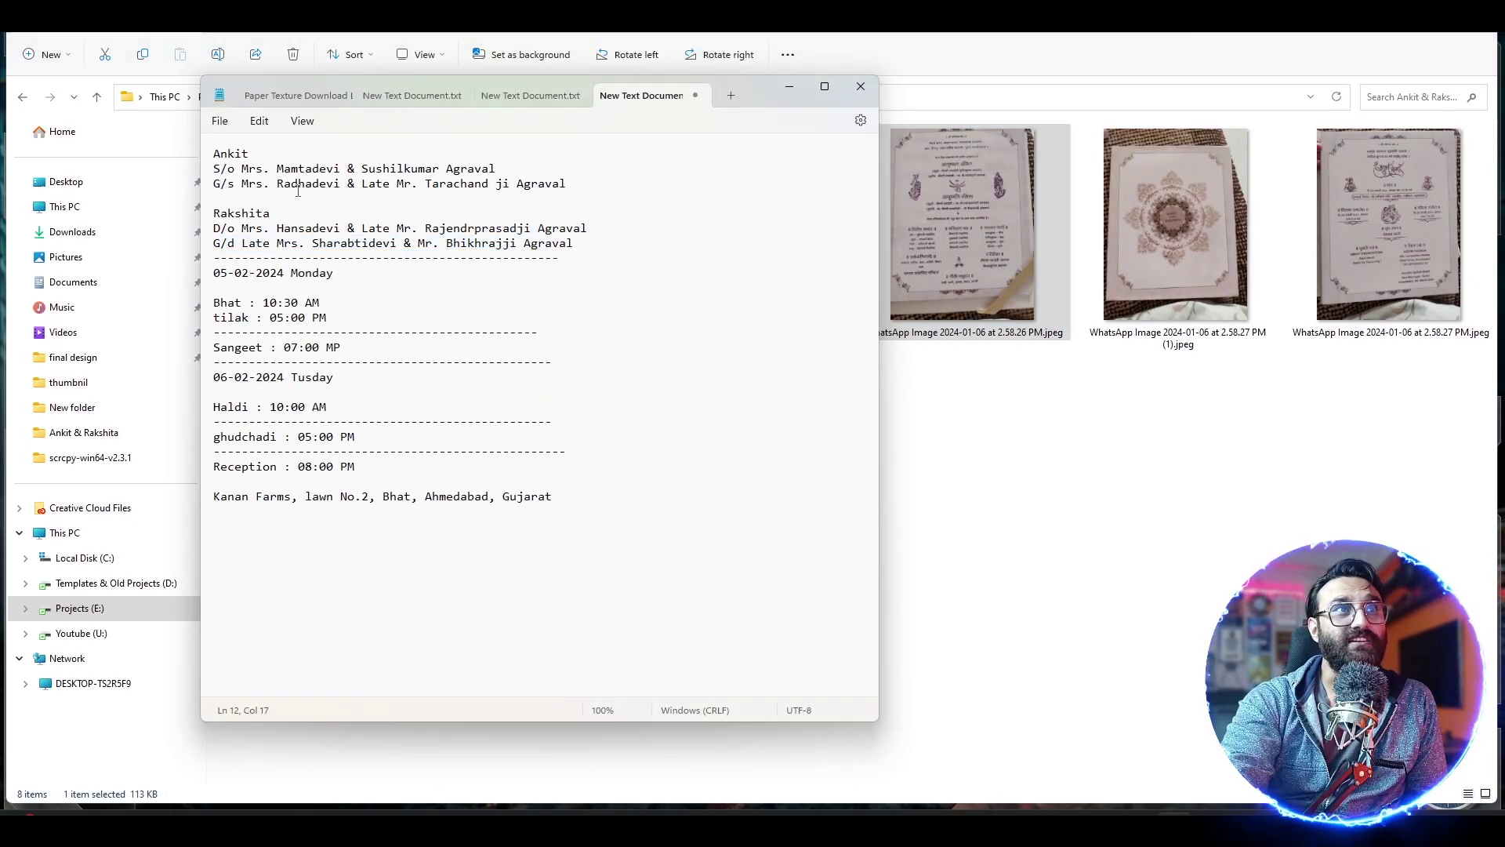
pyautogui.moveTo(730, 85); pyautogui.dragTo(733, 82)
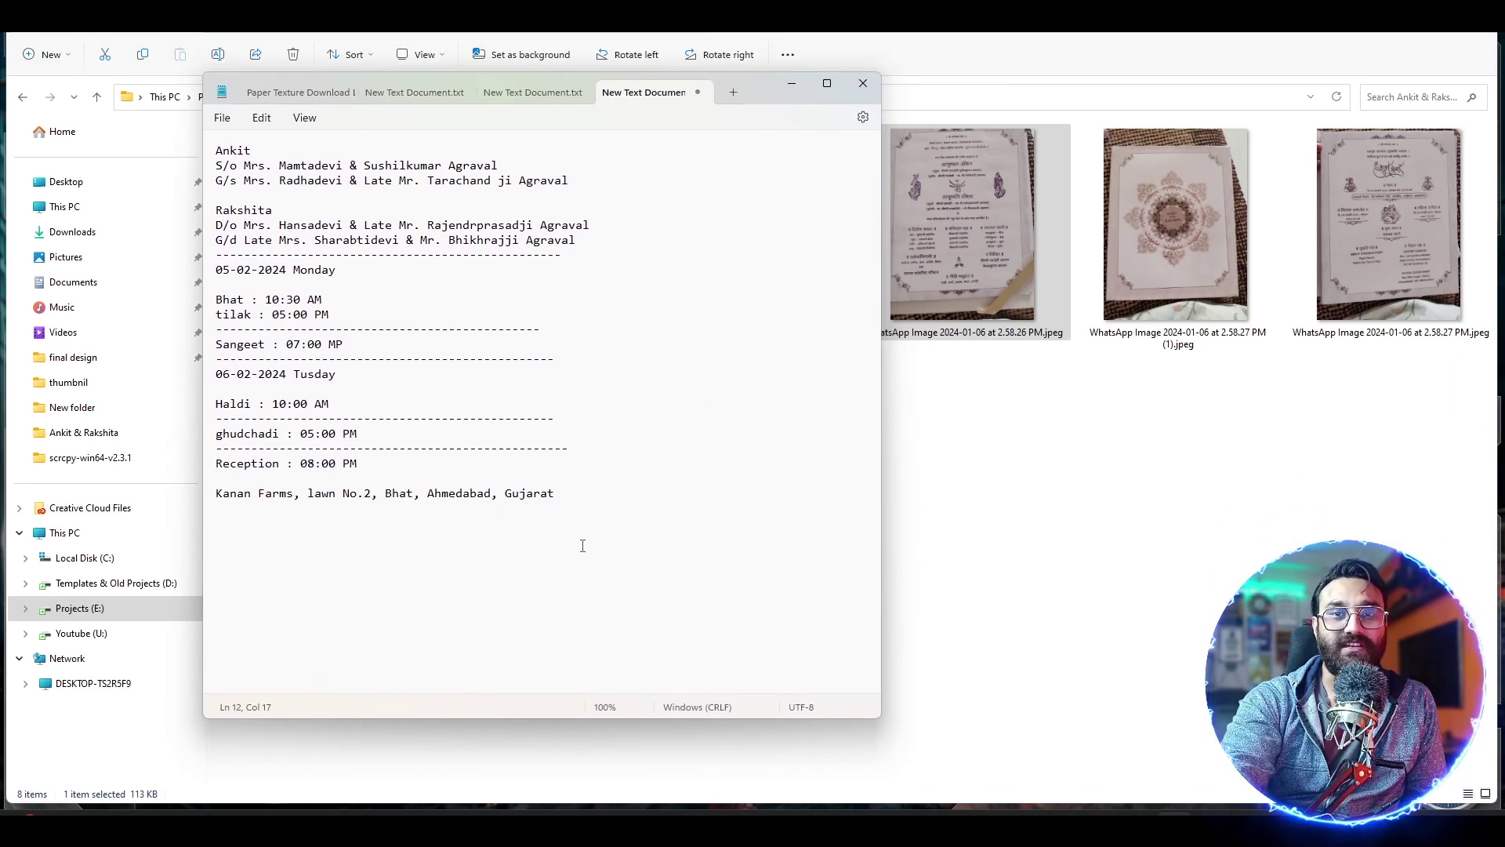
pyautogui.moveTo(609, 531); pyautogui.dragTo(560, 542)
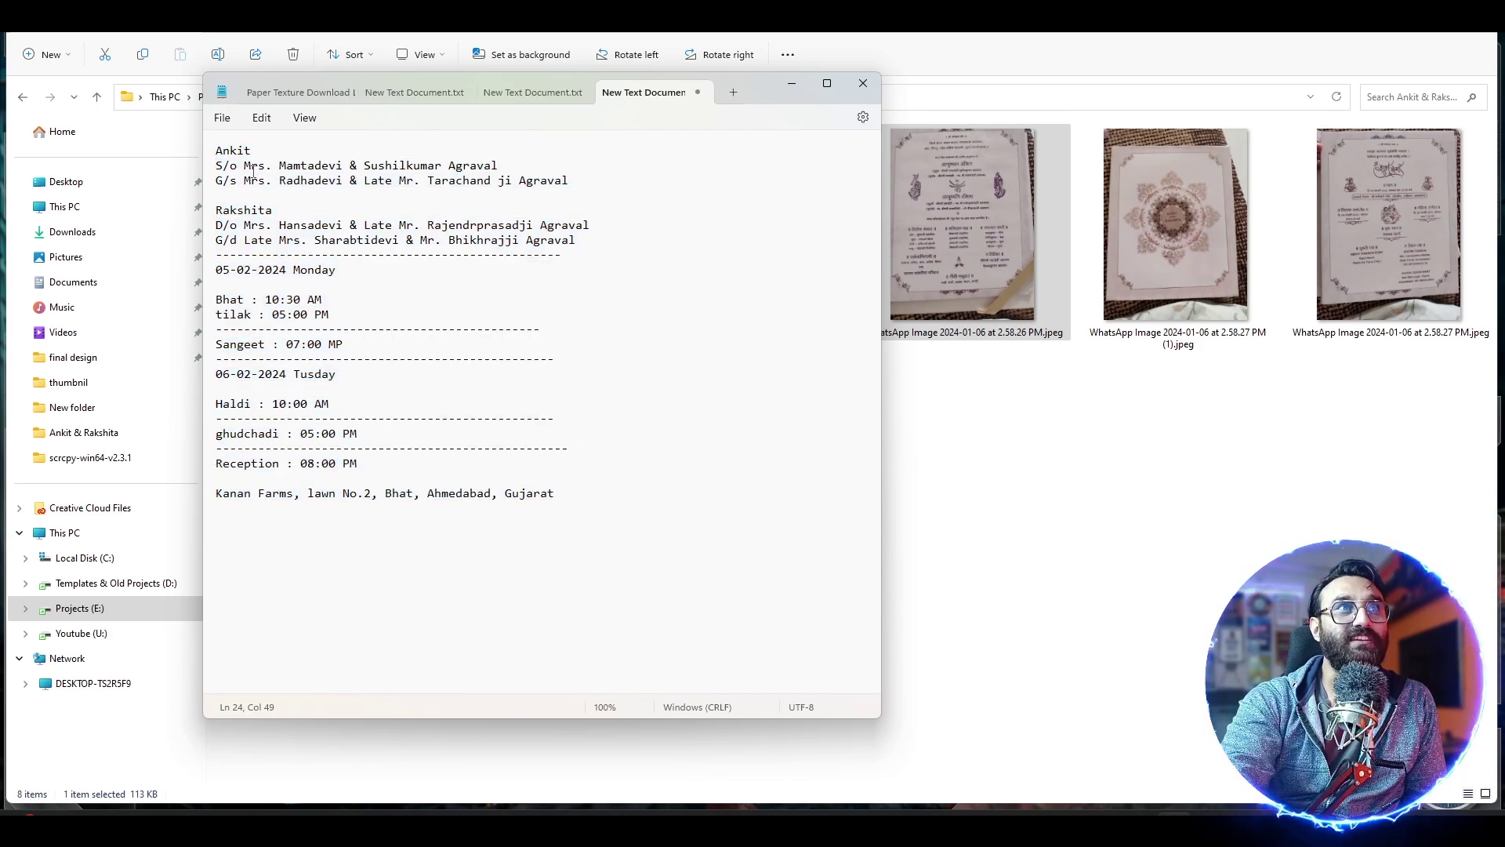
# - Highlight the bride and groom family lines and the 05-02-2024 Monday date line
pyautogui.moveTo(587, 240); pyautogui.dragTo(216, 147)
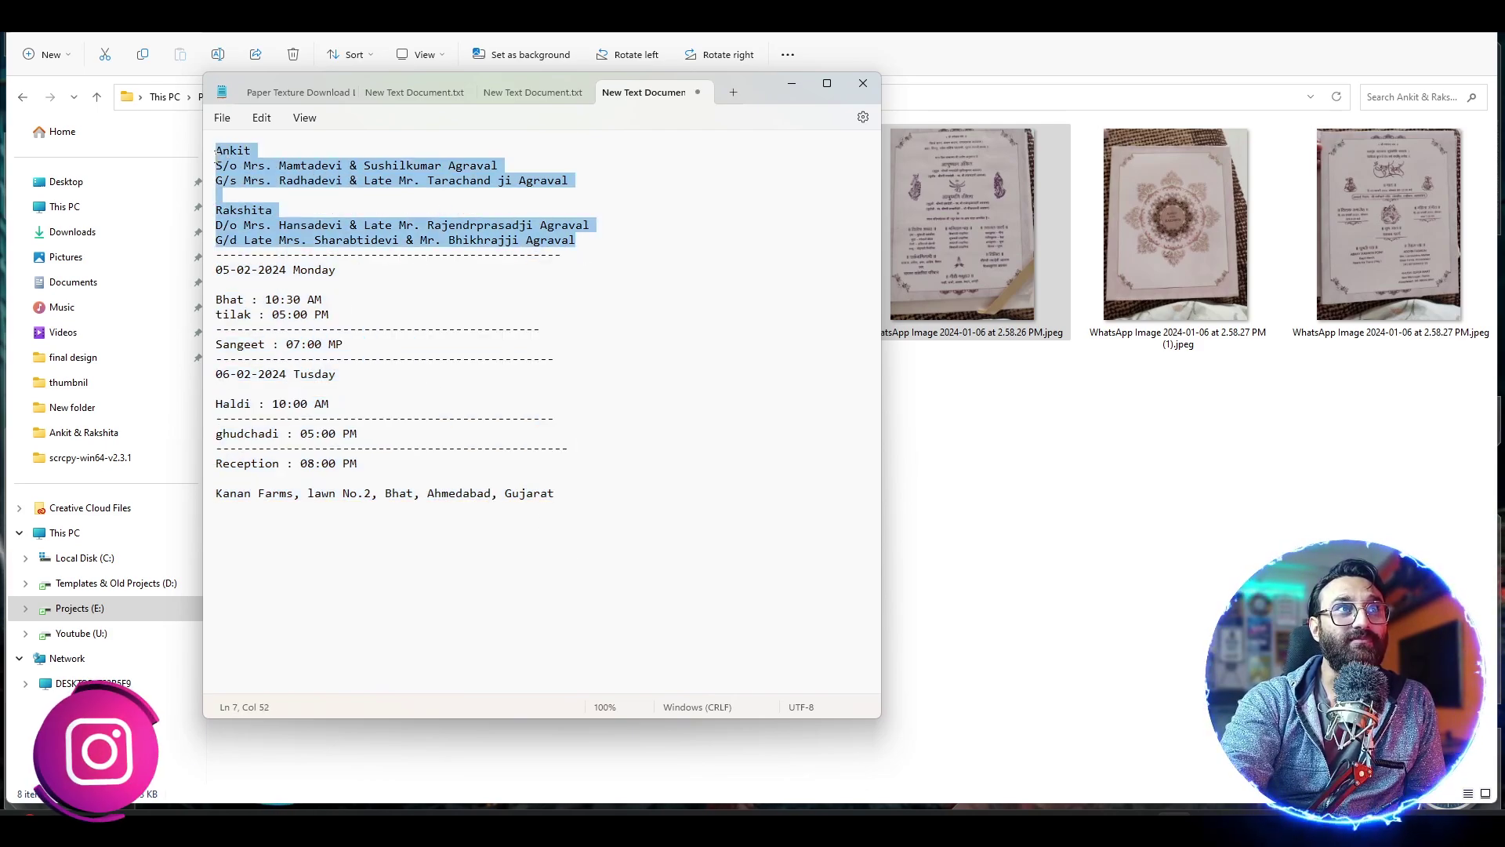
pyautogui.click(448, 198)
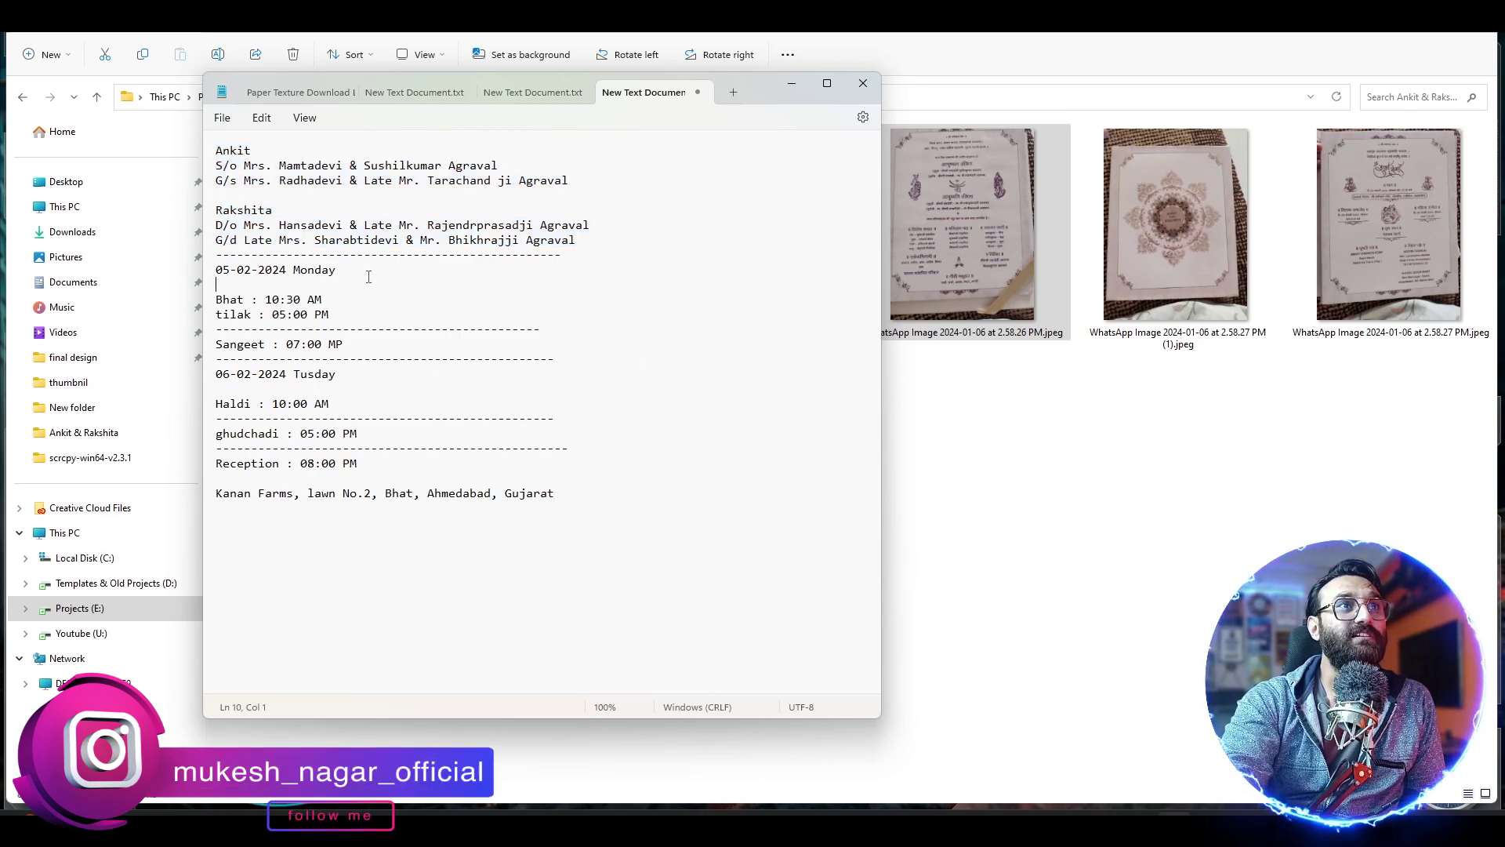
pyautogui.tripleClick(254, 271)
pyautogui.click(255, 280)
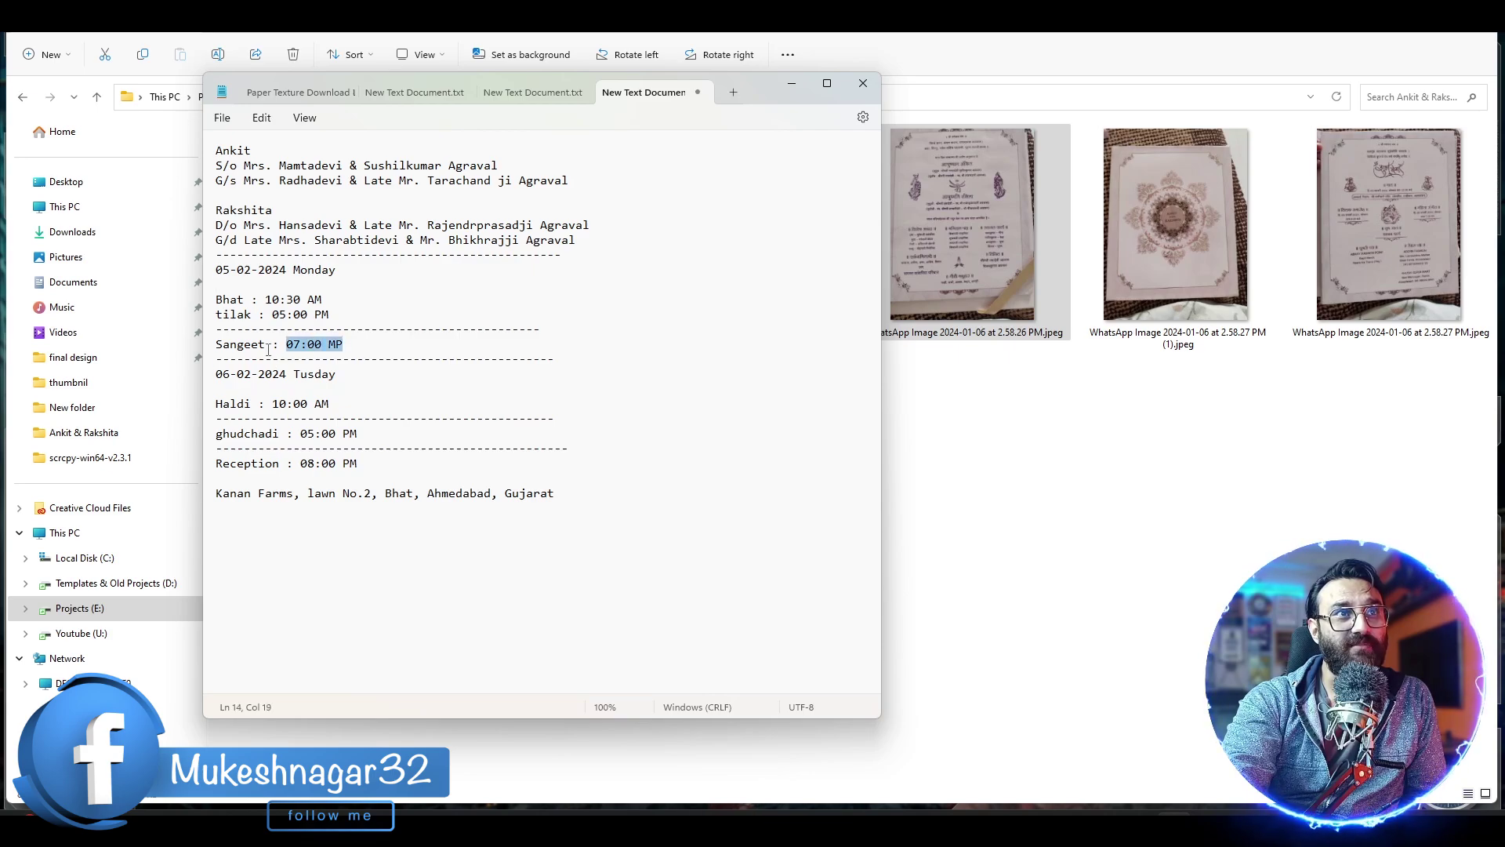
# - Highlight the first day's Sangeet, Bhat and tilak event times
pyautogui.moveTo(268, 349); pyautogui.dragTo(230, 338)
pyautogui.moveTo(329, 315); pyautogui.dragTo(230, 301)
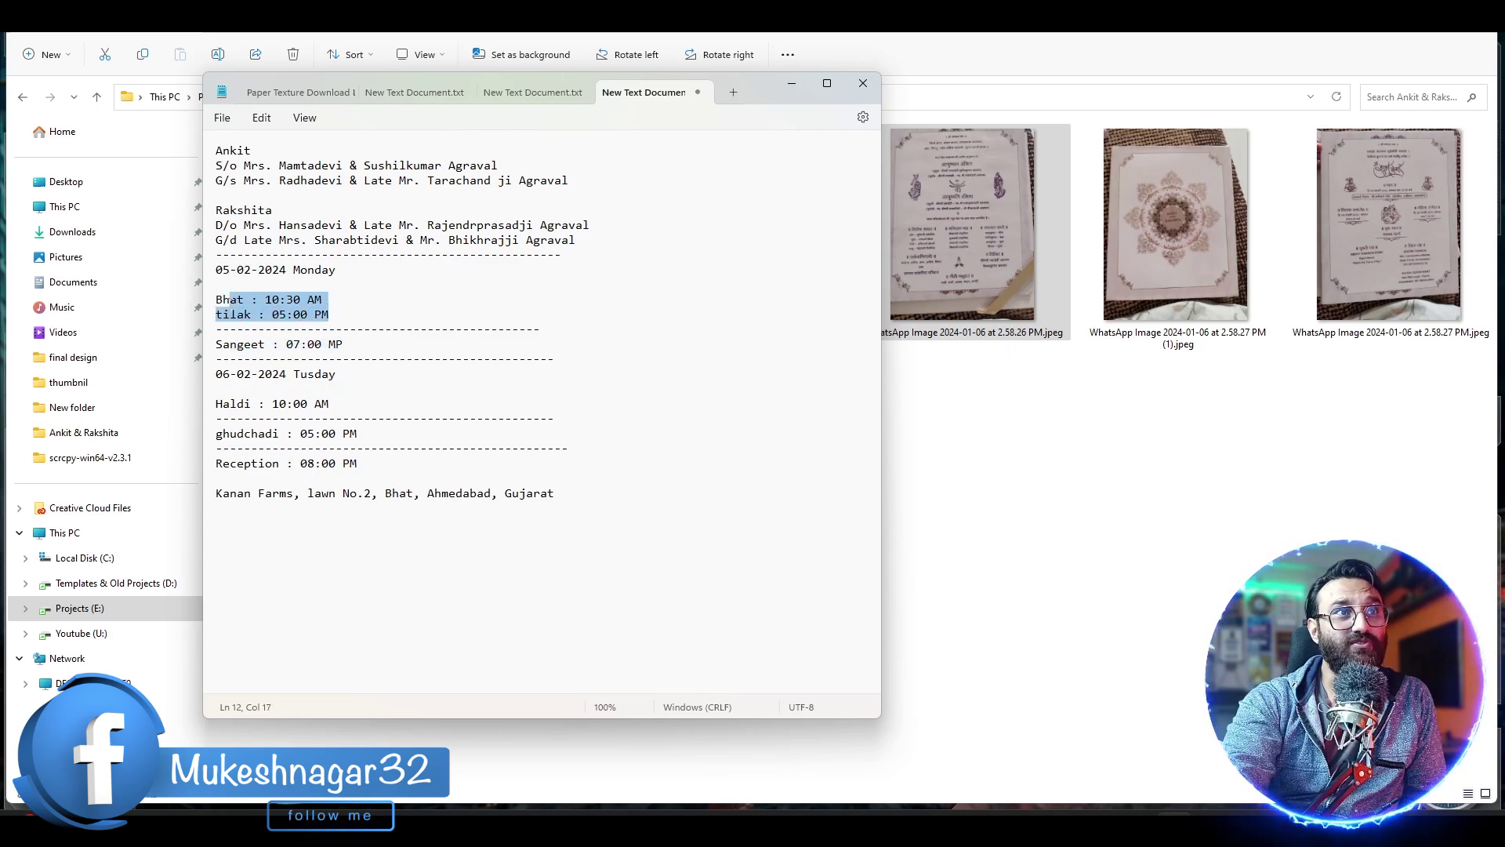
pyautogui.press('Right')
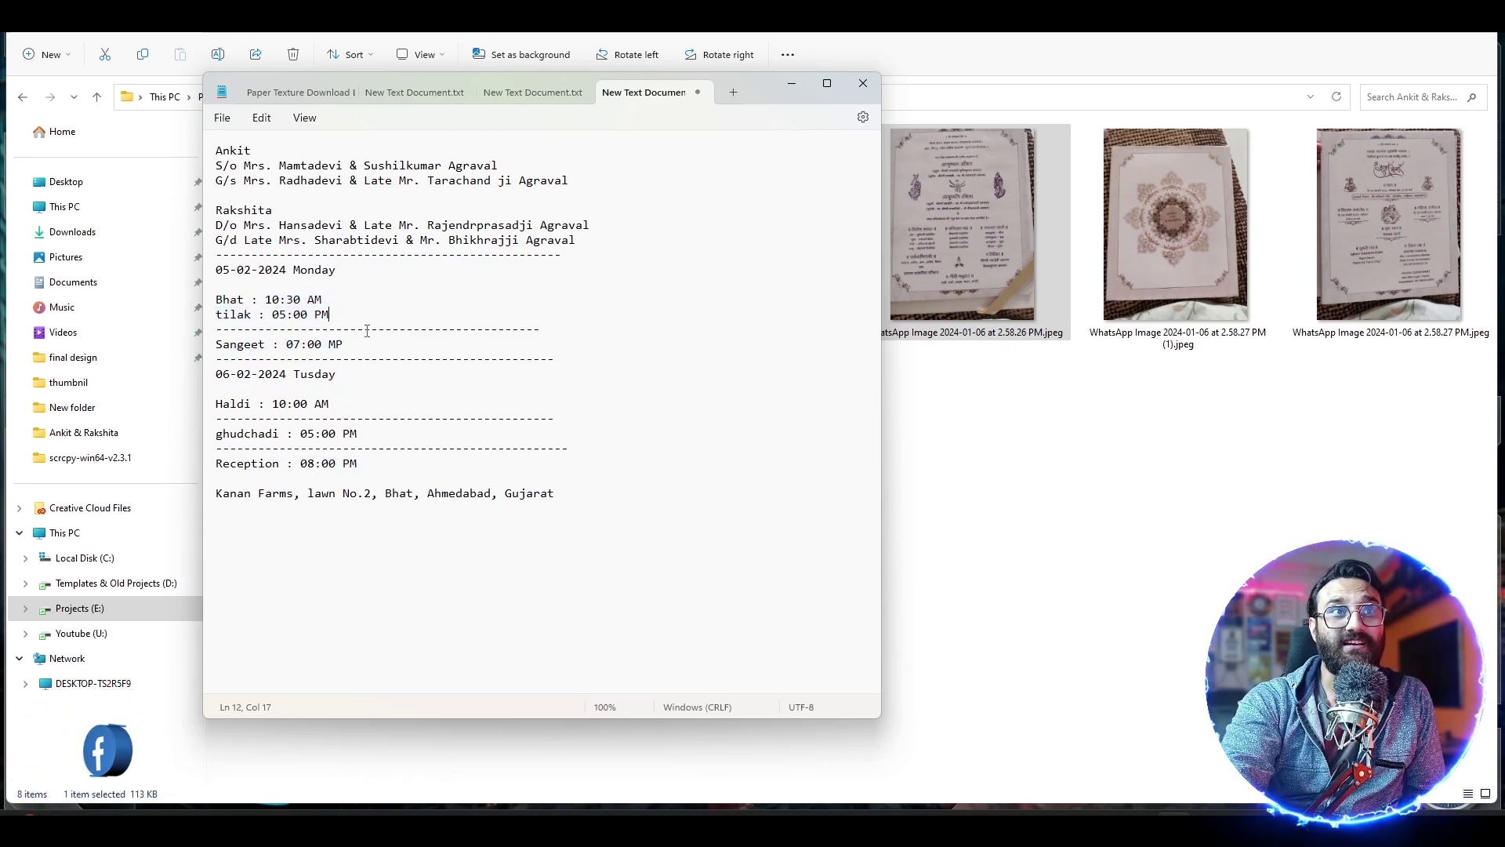
pyautogui.moveTo(343, 344); pyautogui.dragTo(373, 353)
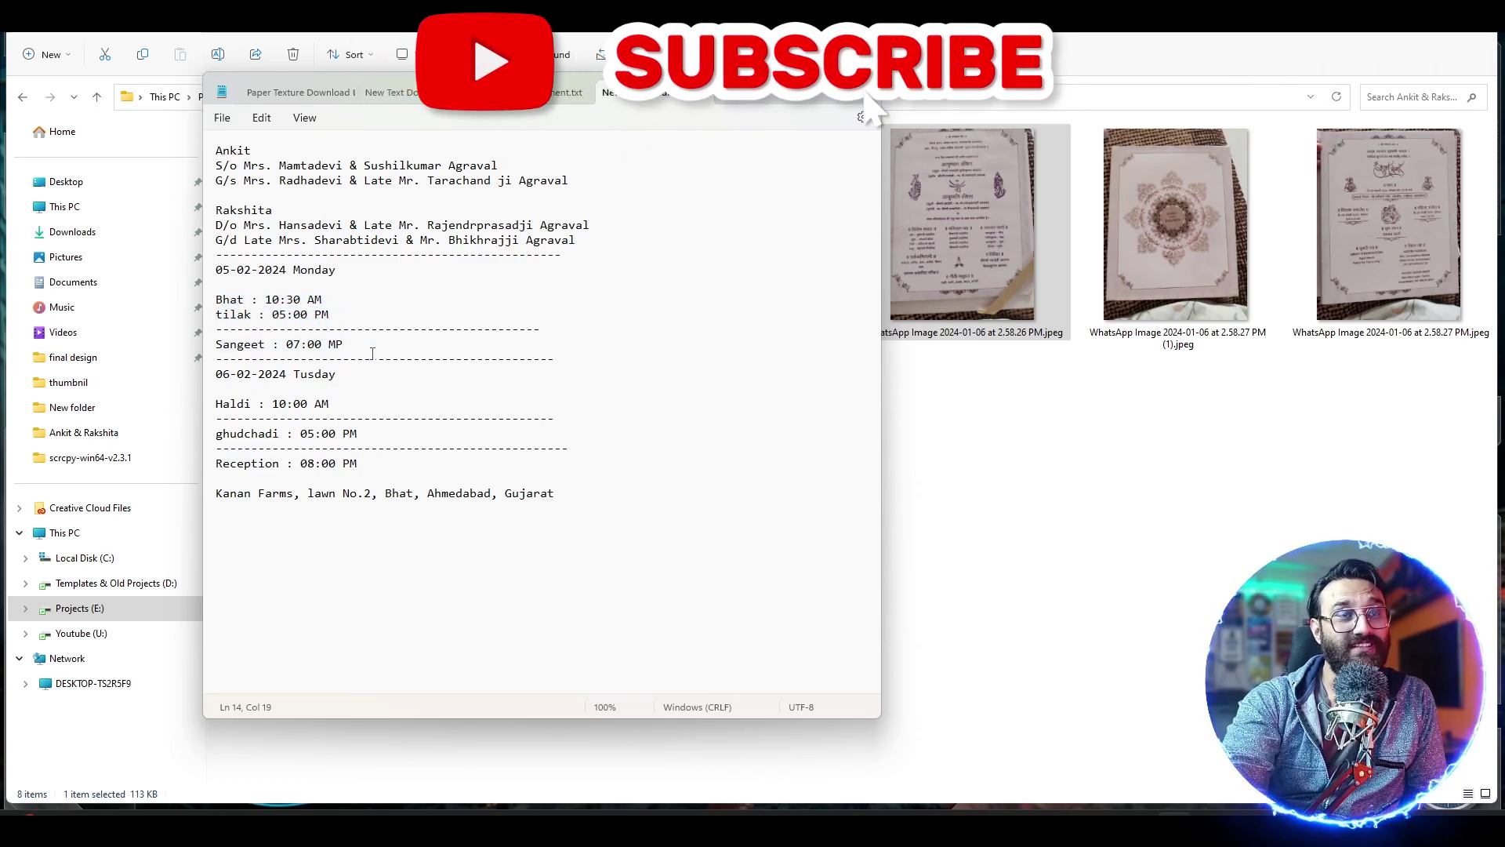
pyautogui.moveTo(330, 315); pyautogui.dragTo(249, 299)
pyautogui.click(360, 312)
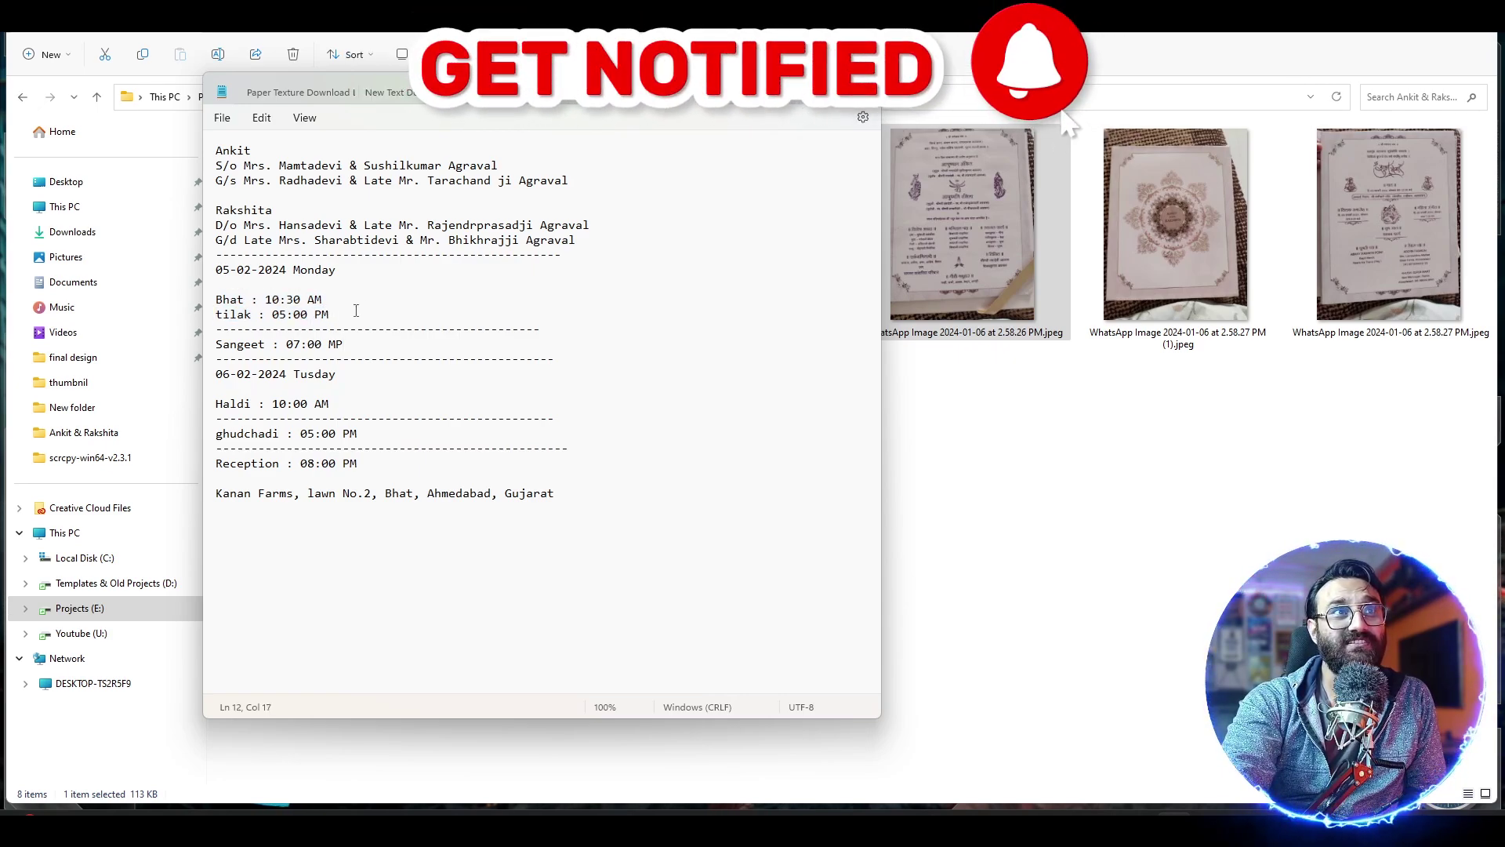
# - Review the Haldi, Ghudchadi and Reception times and the Kanan Farms venue line
pyautogui.tripleClick(338, 403)
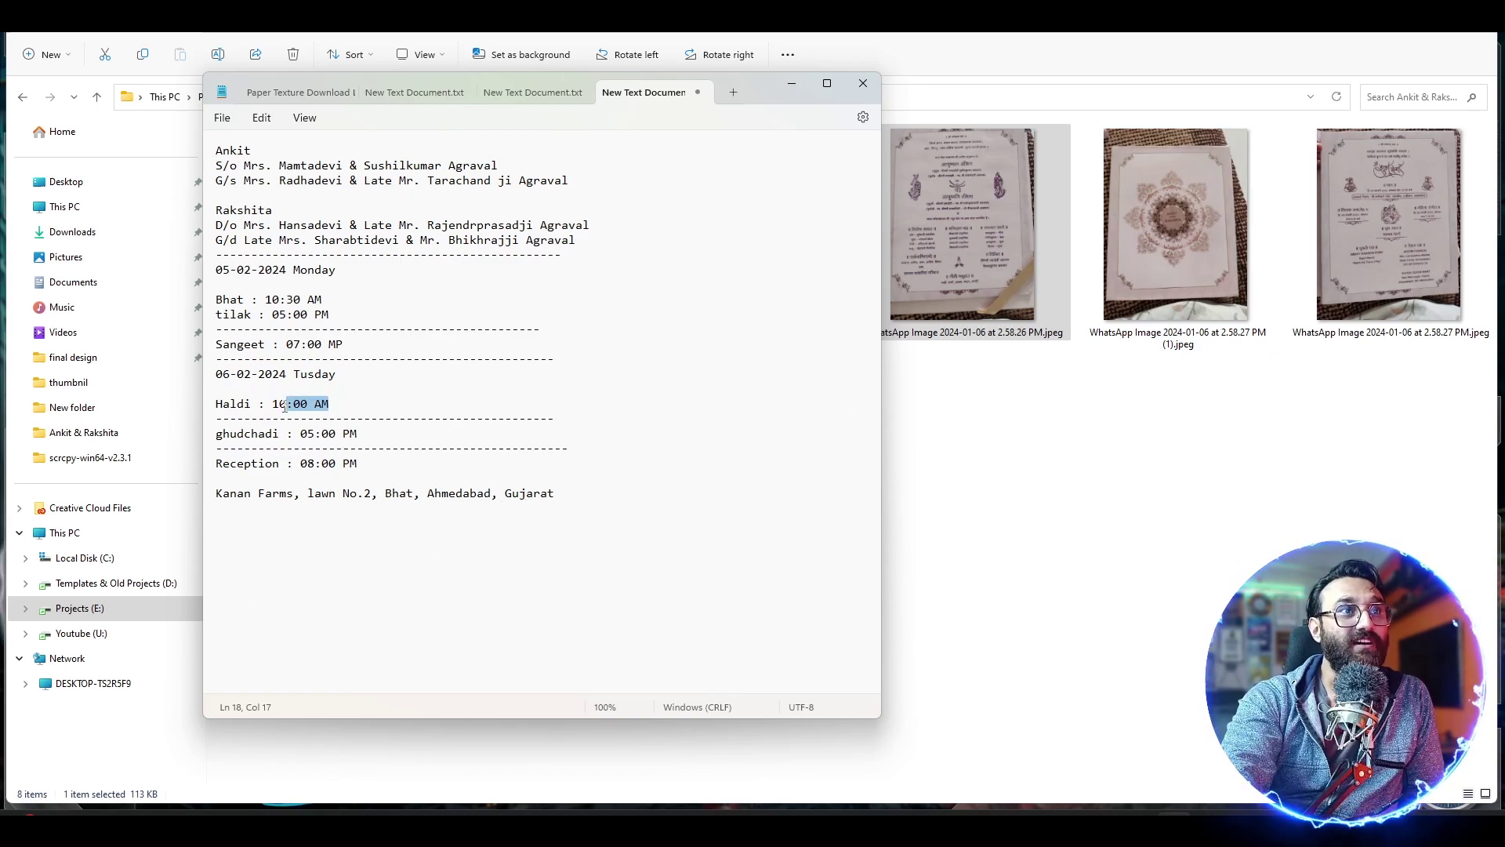
pyautogui.moveTo(359, 463); pyautogui.dragTo(219, 415)
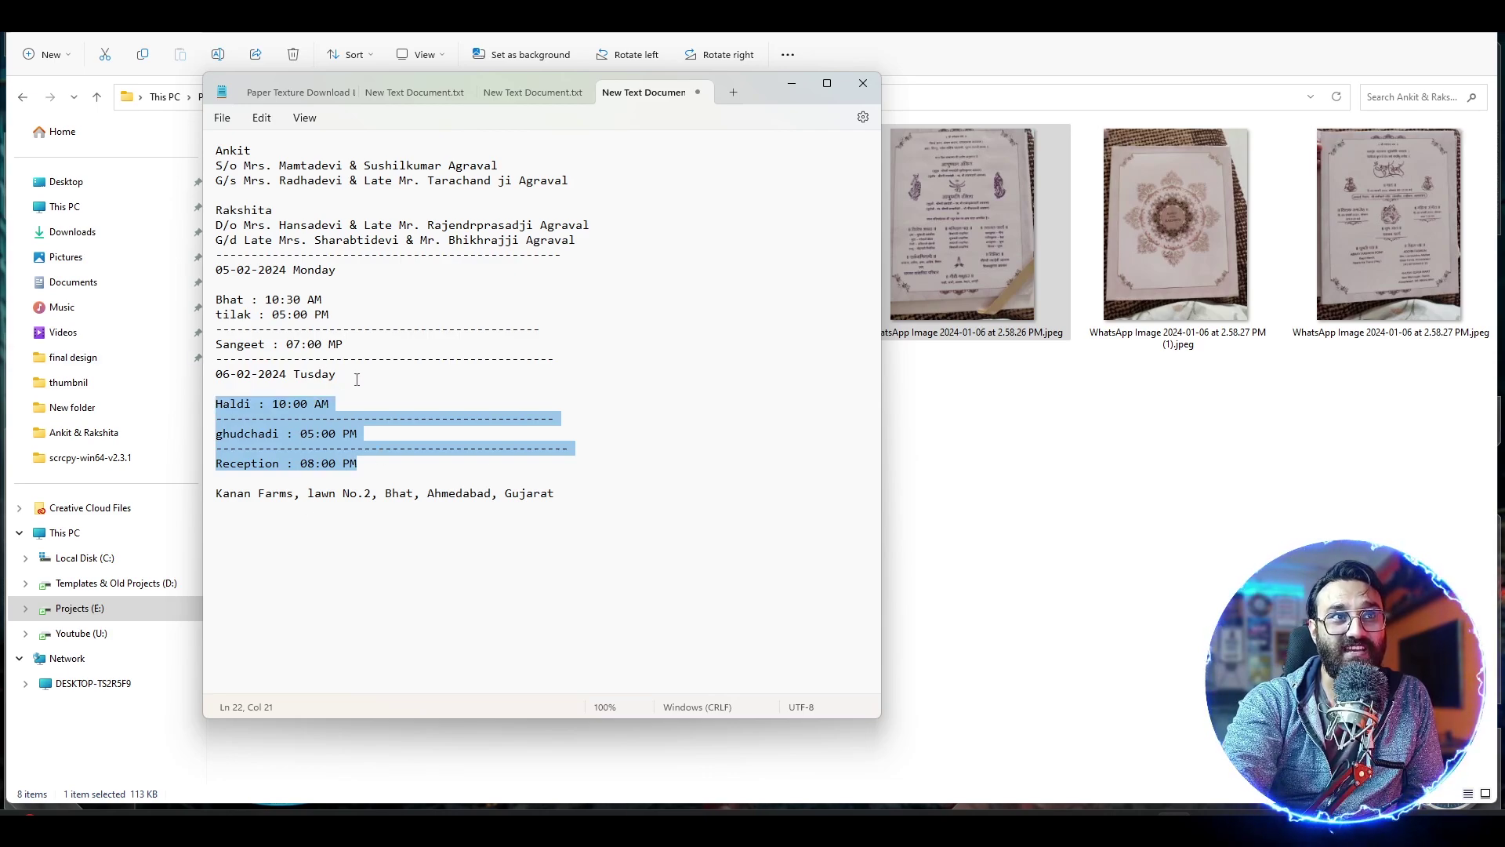
pyautogui.click(373, 406)
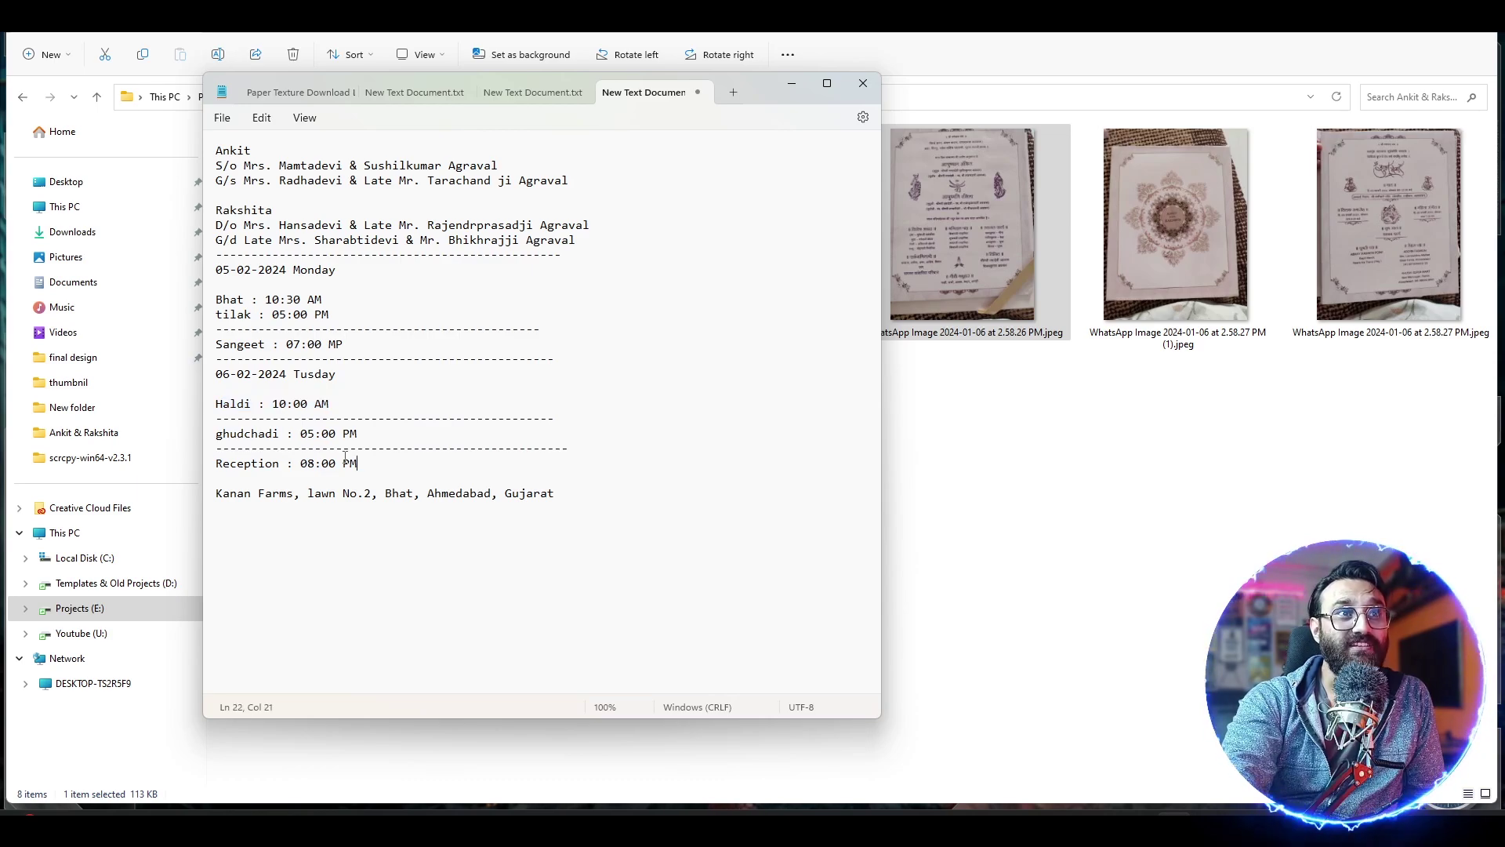
pyautogui.moveTo(358, 433); pyautogui.dragTo(285, 435)
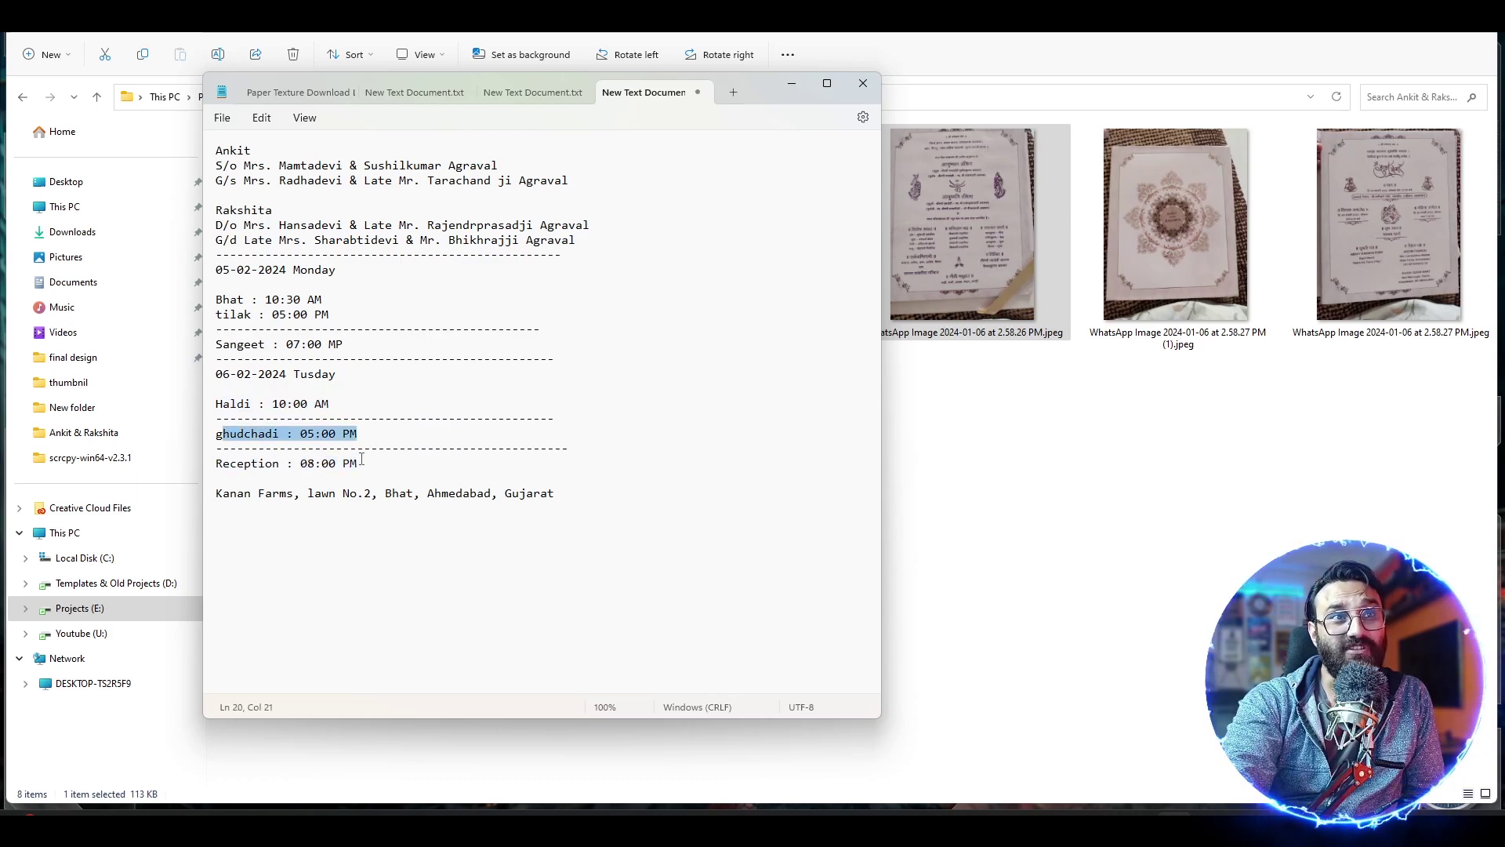
pyautogui.moveTo(393, 467); pyautogui.dragTo(303, 404)
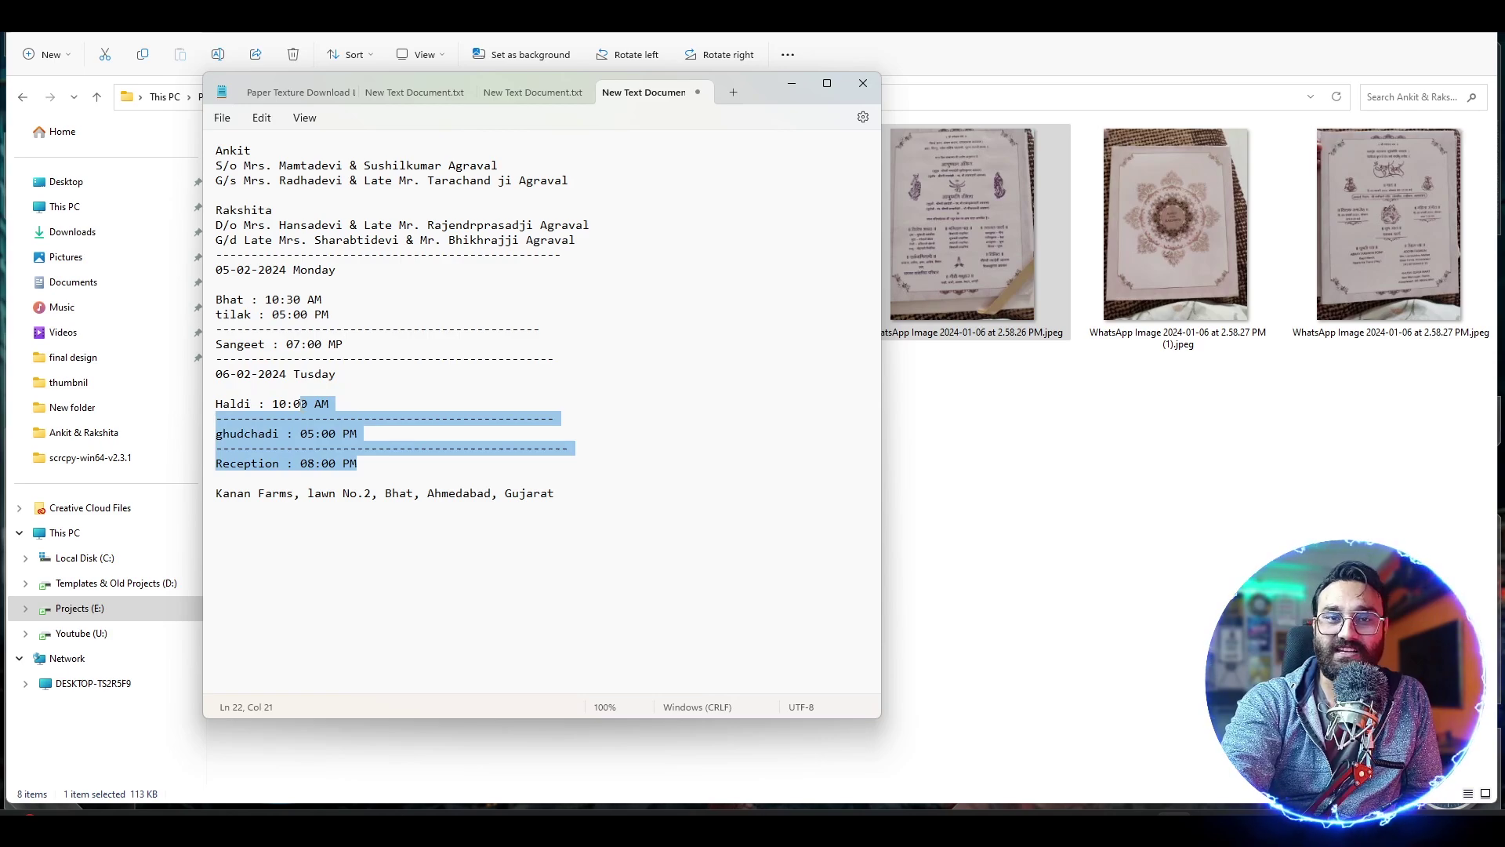
pyautogui.moveTo(555, 494); pyautogui.dragTo(558, 496)
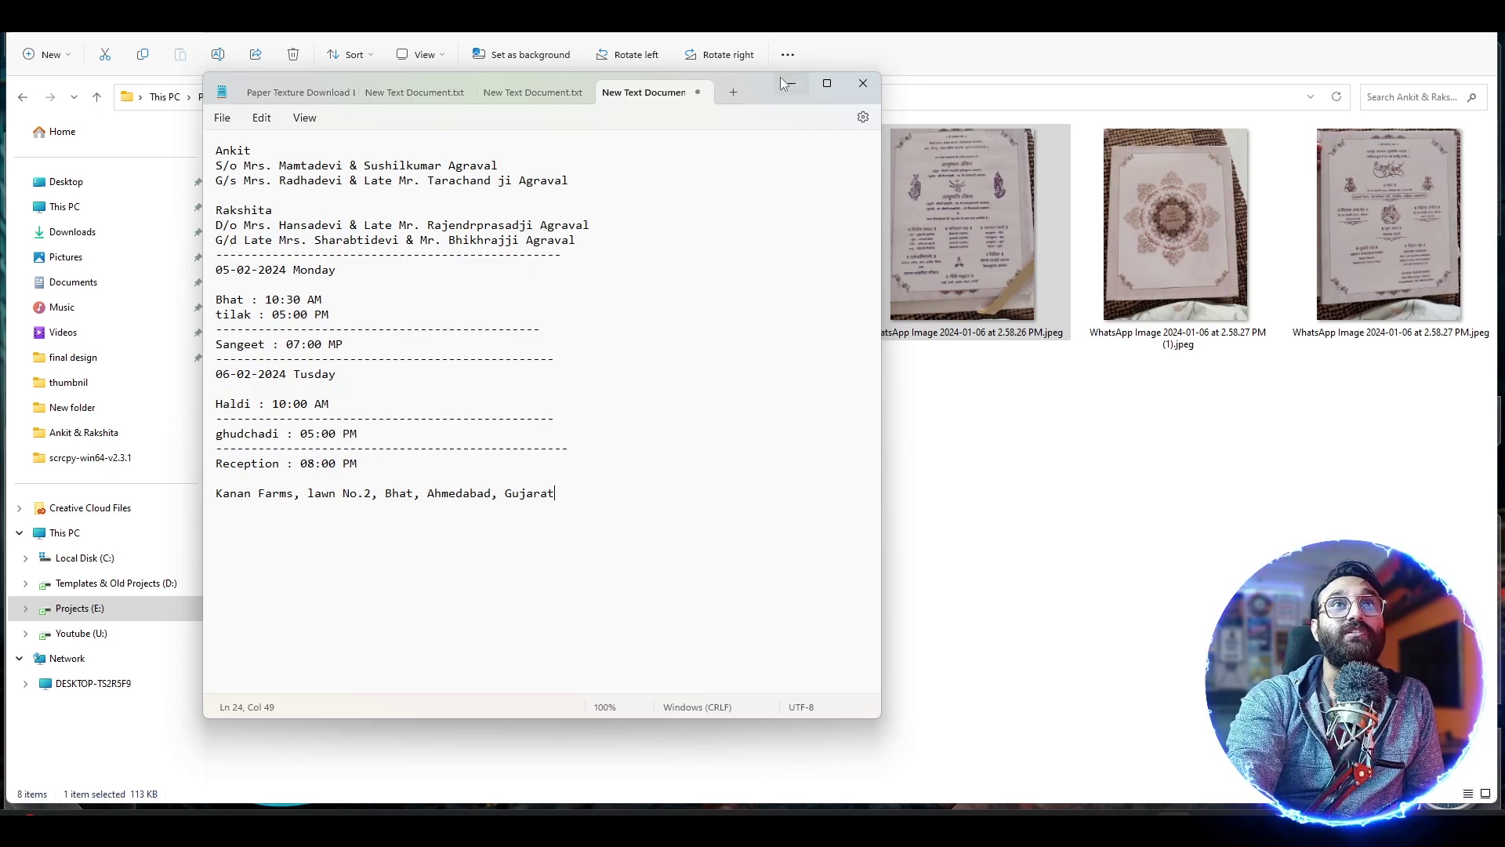
pyautogui.moveTo(779, 77); pyautogui.dragTo(971, 73)
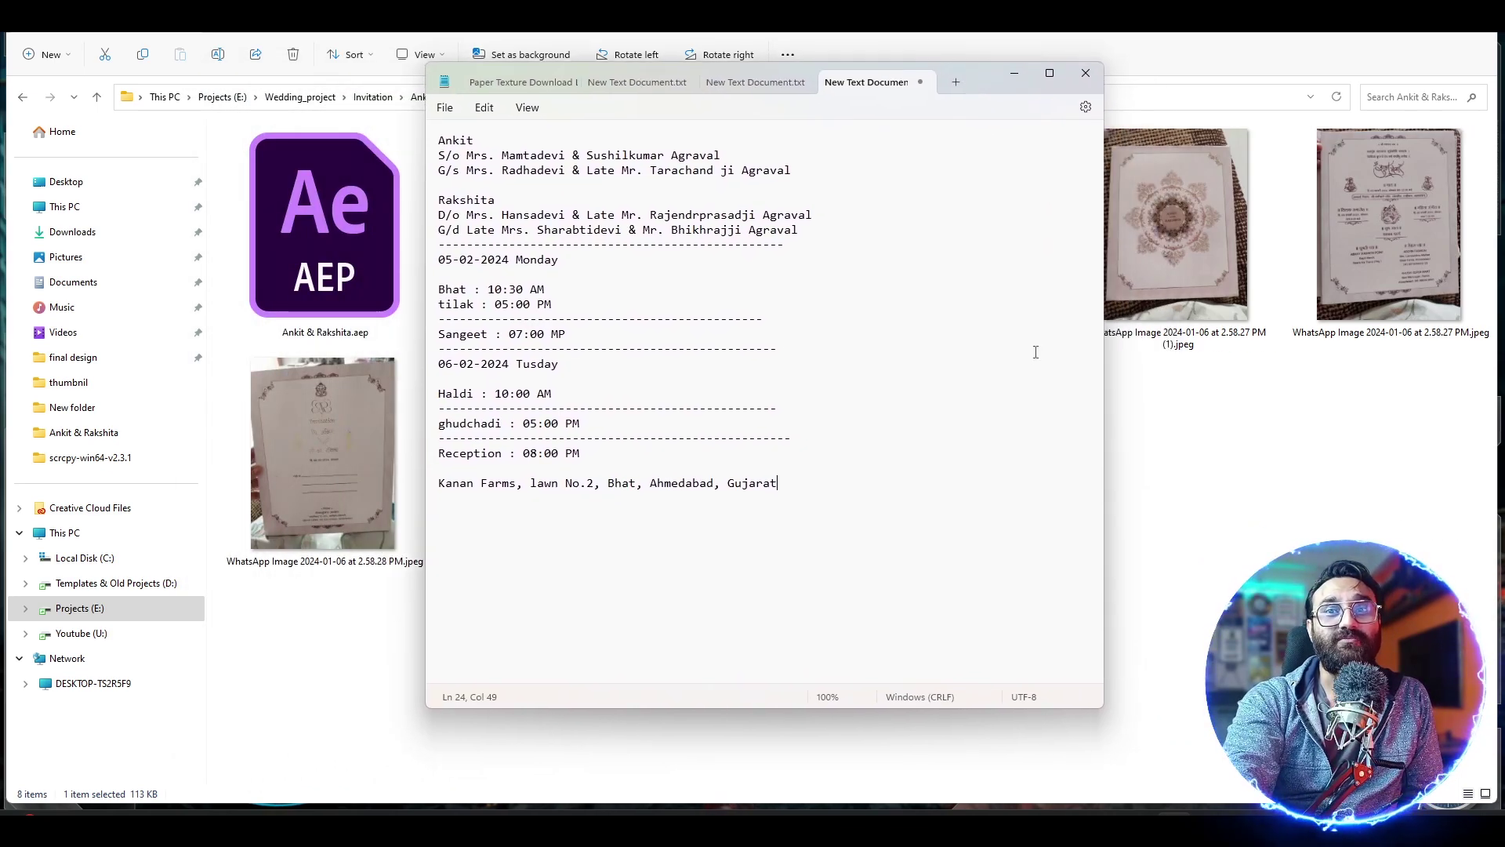
# - Scrub through the opening seconds of Floral Wedding Slideshow 2 in After Effects
pyautogui.click(1012, 702)
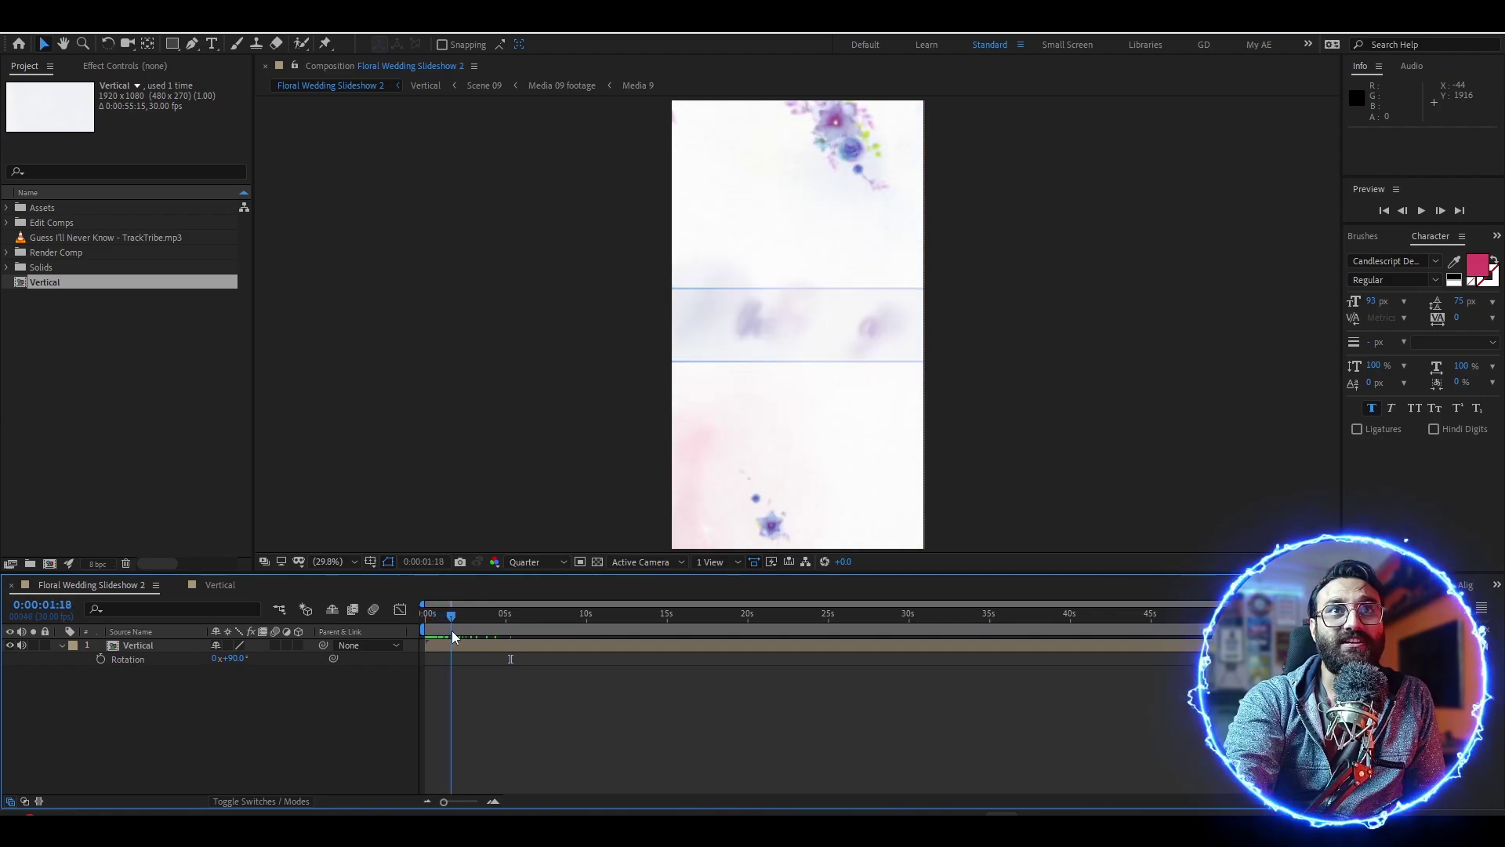
pyautogui.moveTo(436, 624); pyautogui.dragTo(480, 620)
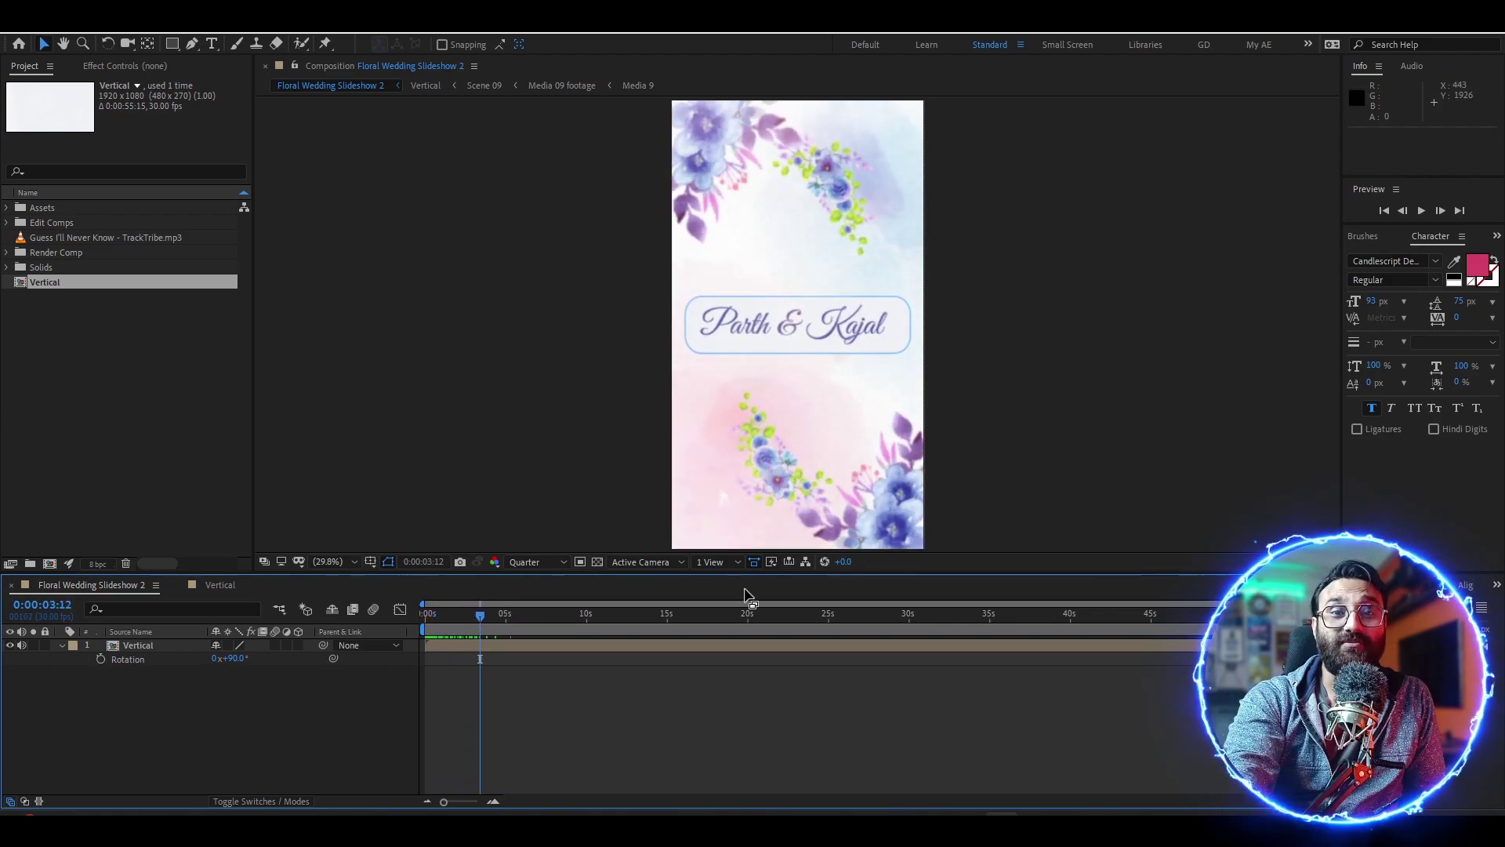
pyautogui.moveTo(495, 619); pyautogui.dragTo(488, 619)
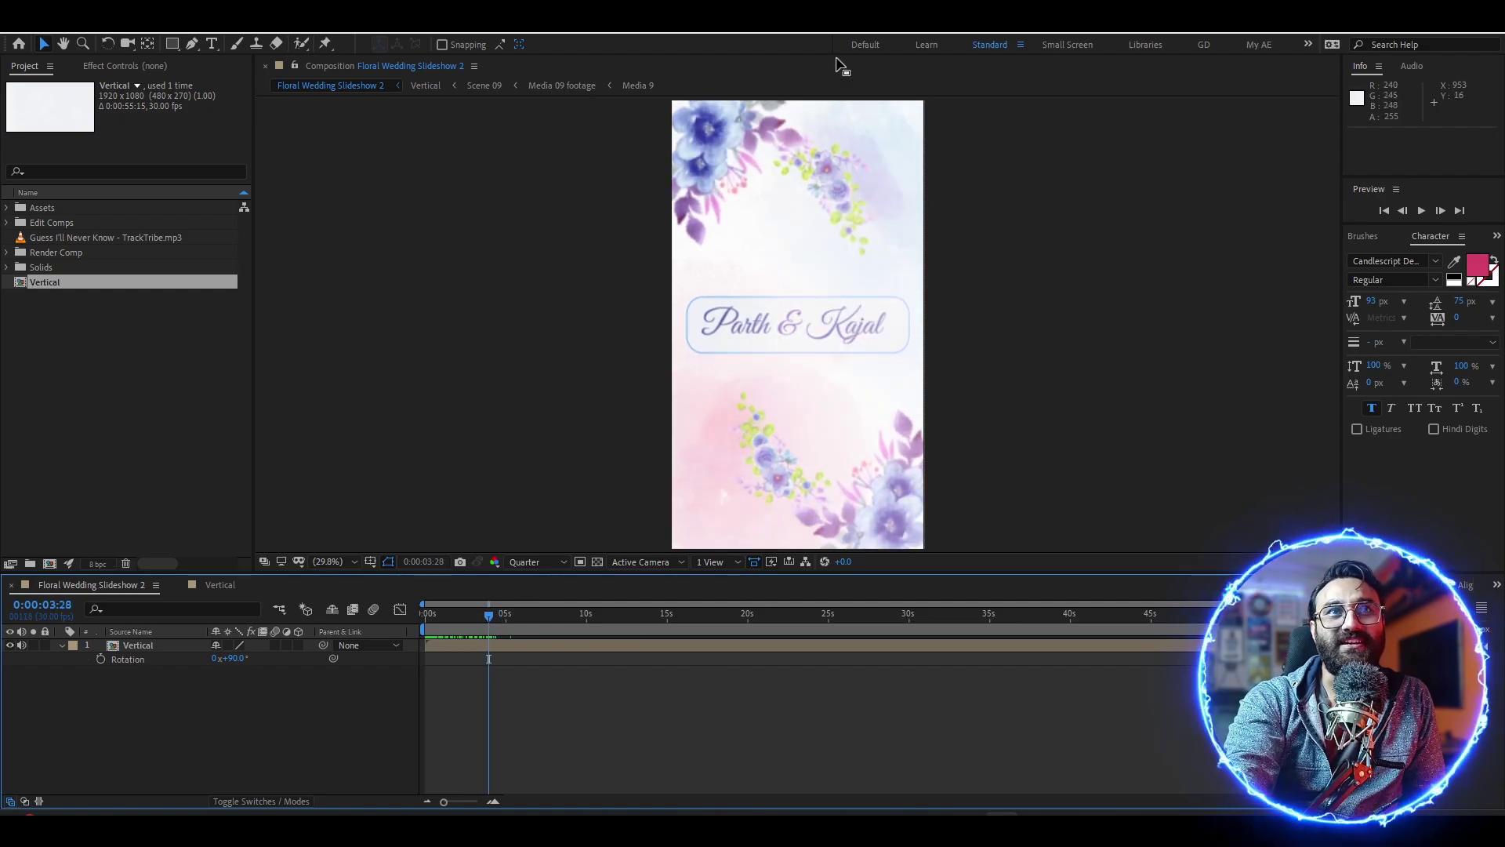
pyautogui.moveTo(487, 624); pyautogui.dragTo(478, 631)
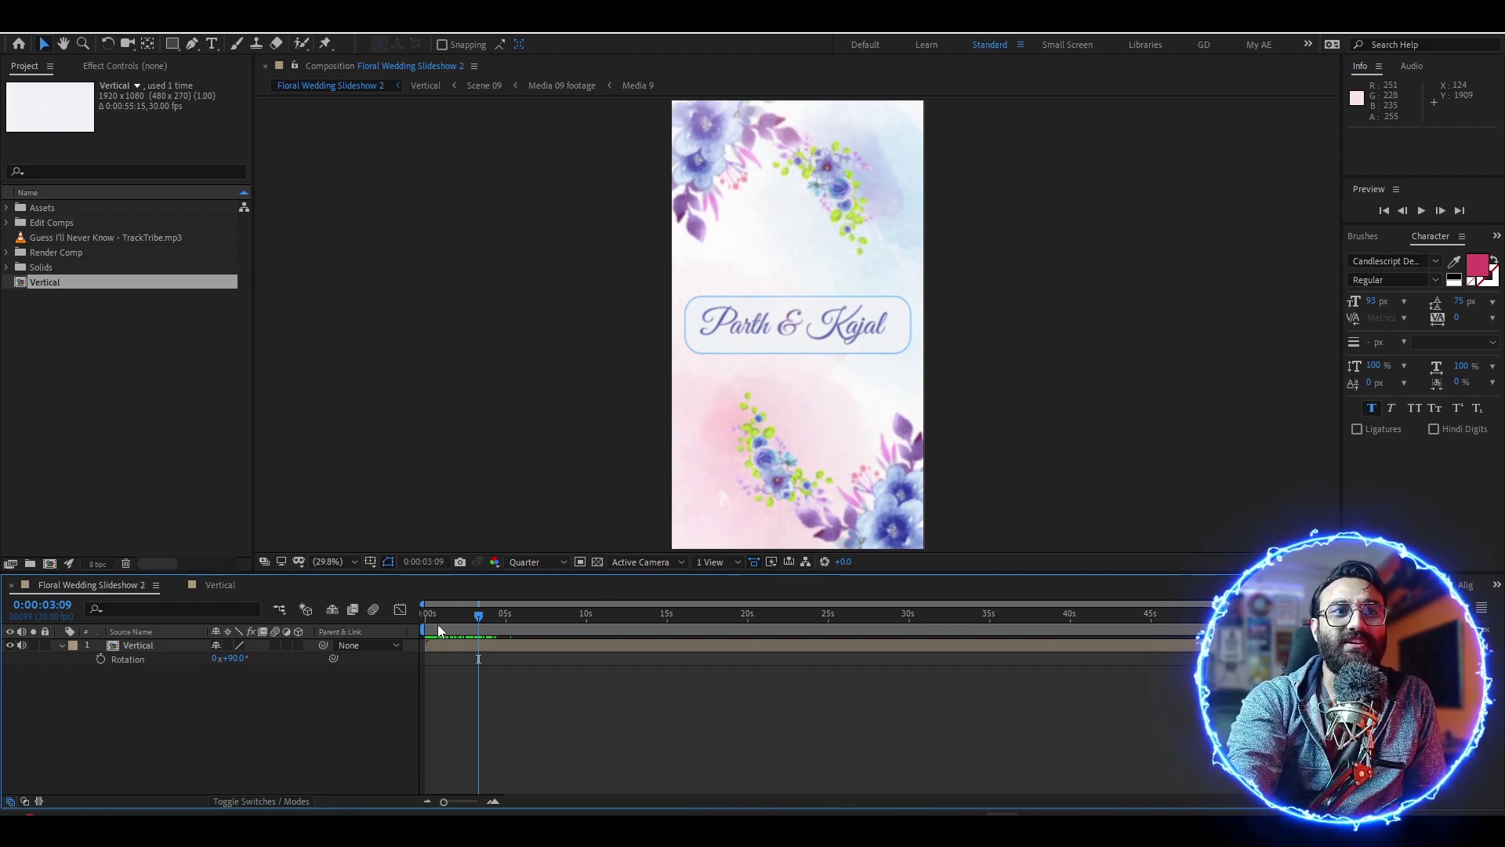
pyautogui.moveTo(430, 619)
pyautogui.mouseDown()
pyautogui.moveTo(469, 641)
pyautogui.moveTo(459, 657)
pyautogui.moveTo(575, 684)
pyautogui.moveTo(550, 694)
pyautogui.moveTo(755, 741)
pyautogui.mouseUp()
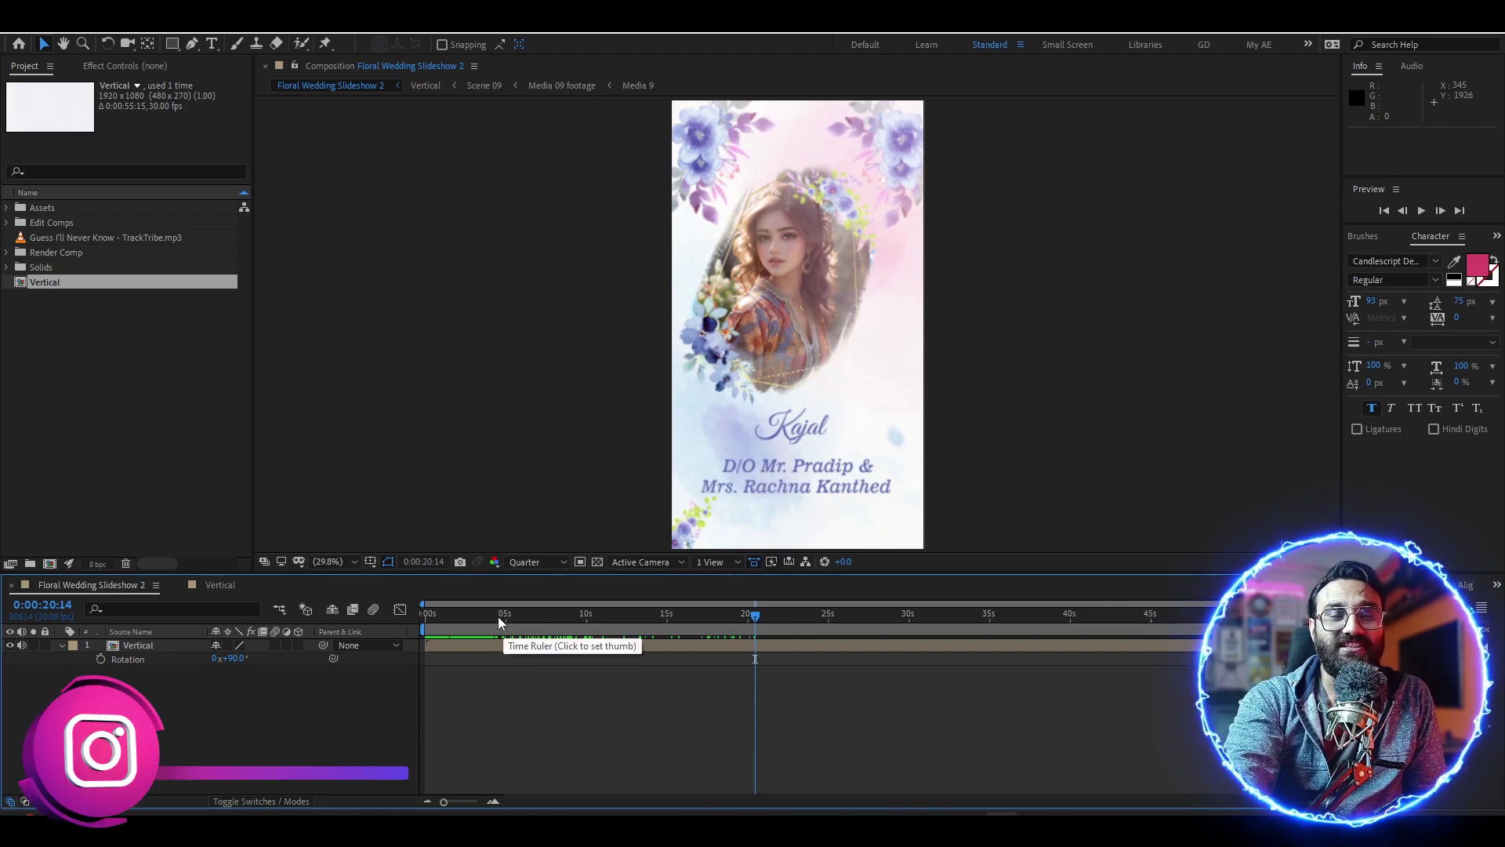
# - Return the playhead to about 6 seconds and open the Vertical composition
pyautogui.moveTo(512, 623)
pyautogui.mouseDown()
pyautogui.moveTo(527, 655)
pyautogui.moveTo(447, 668)
pyautogui.moveTo(570, 711)
pyautogui.moveTo(457, 690)
pyautogui.mouseUp()
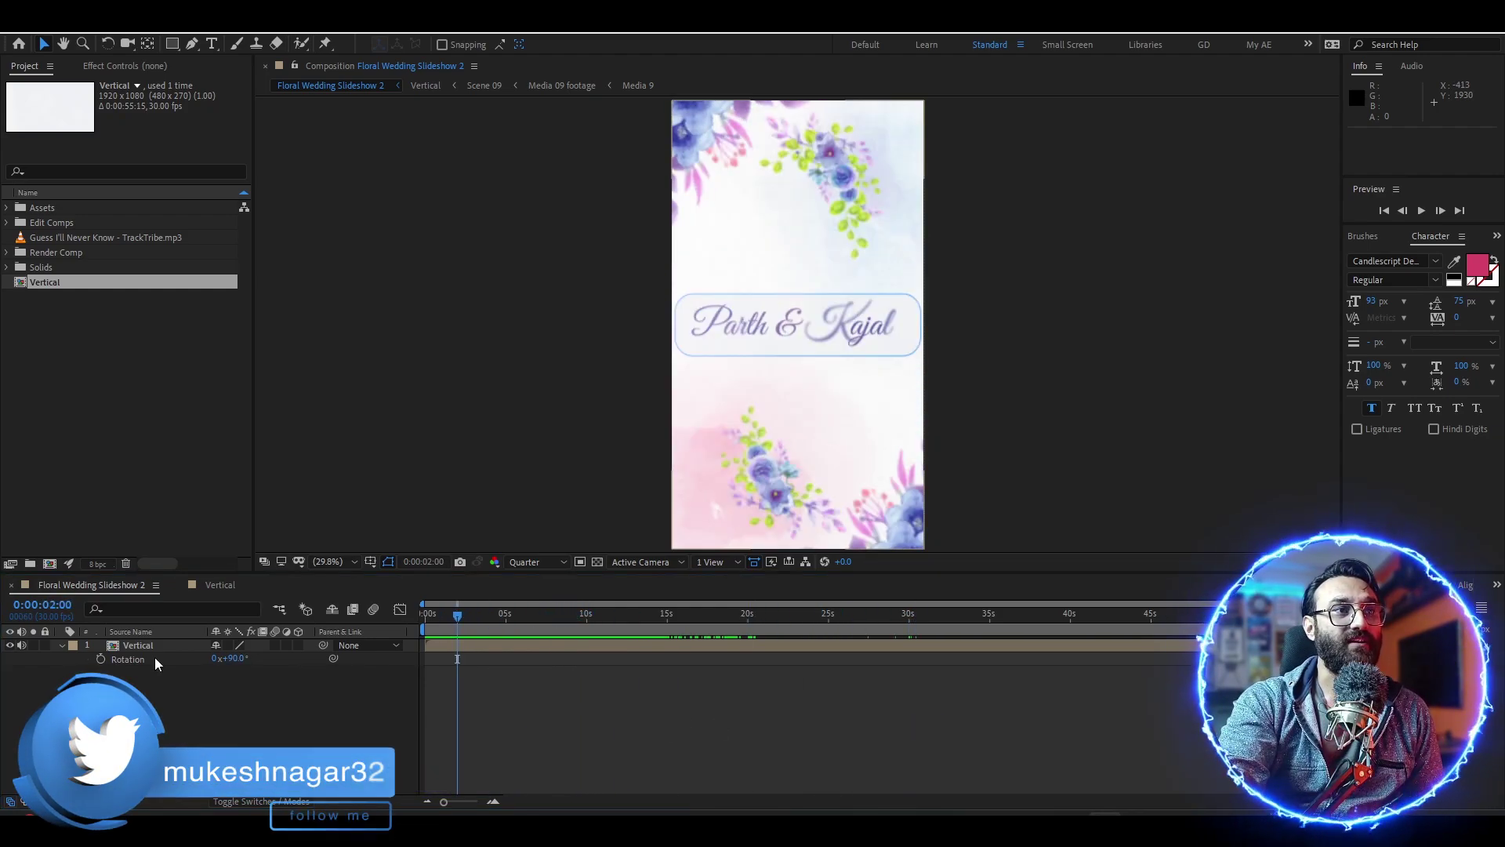
pyautogui.click(144, 647)
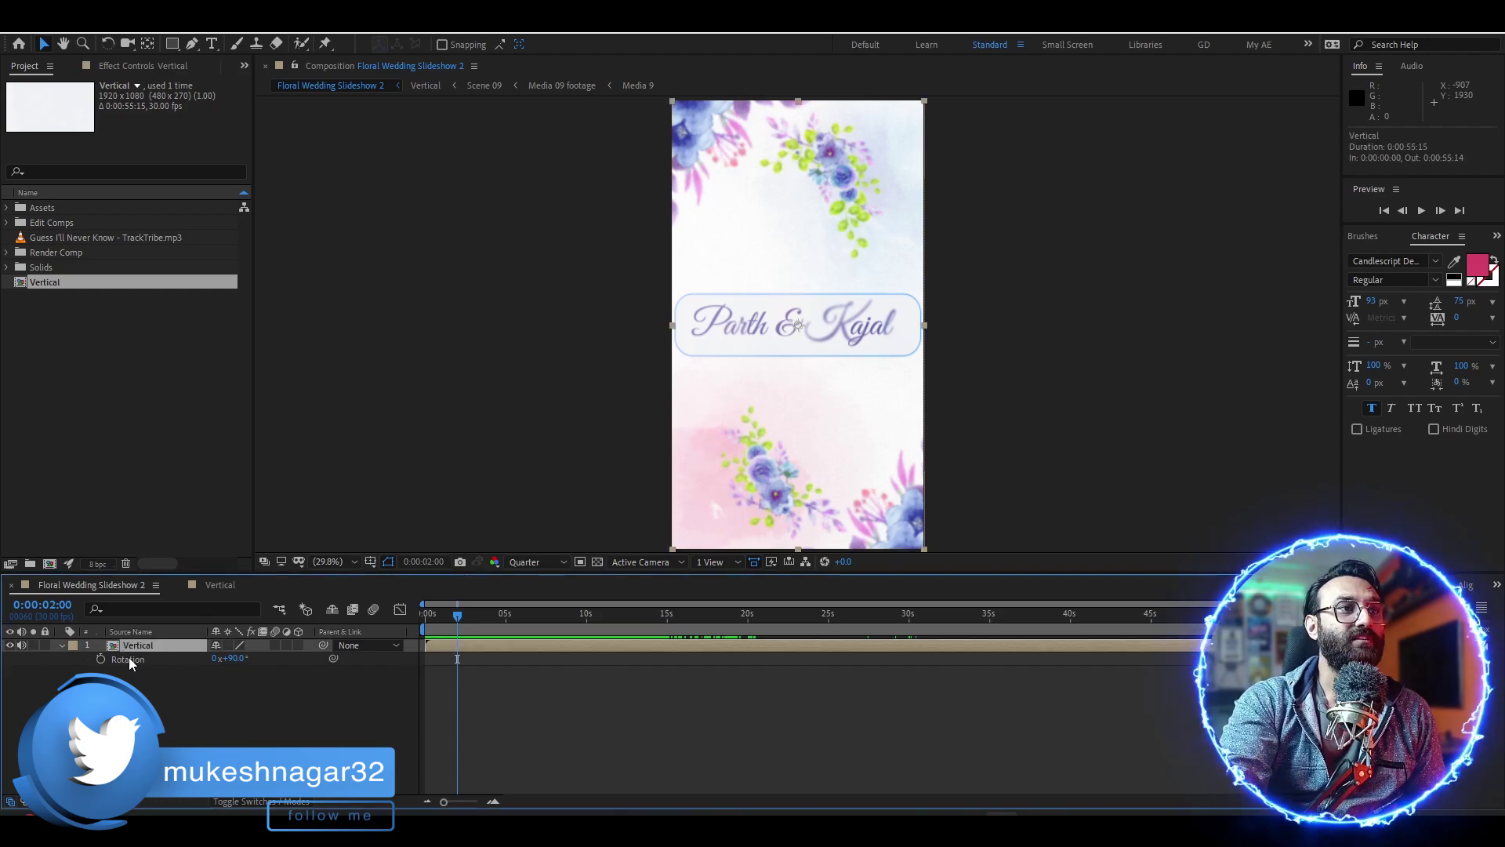
pyautogui.click(219, 585)
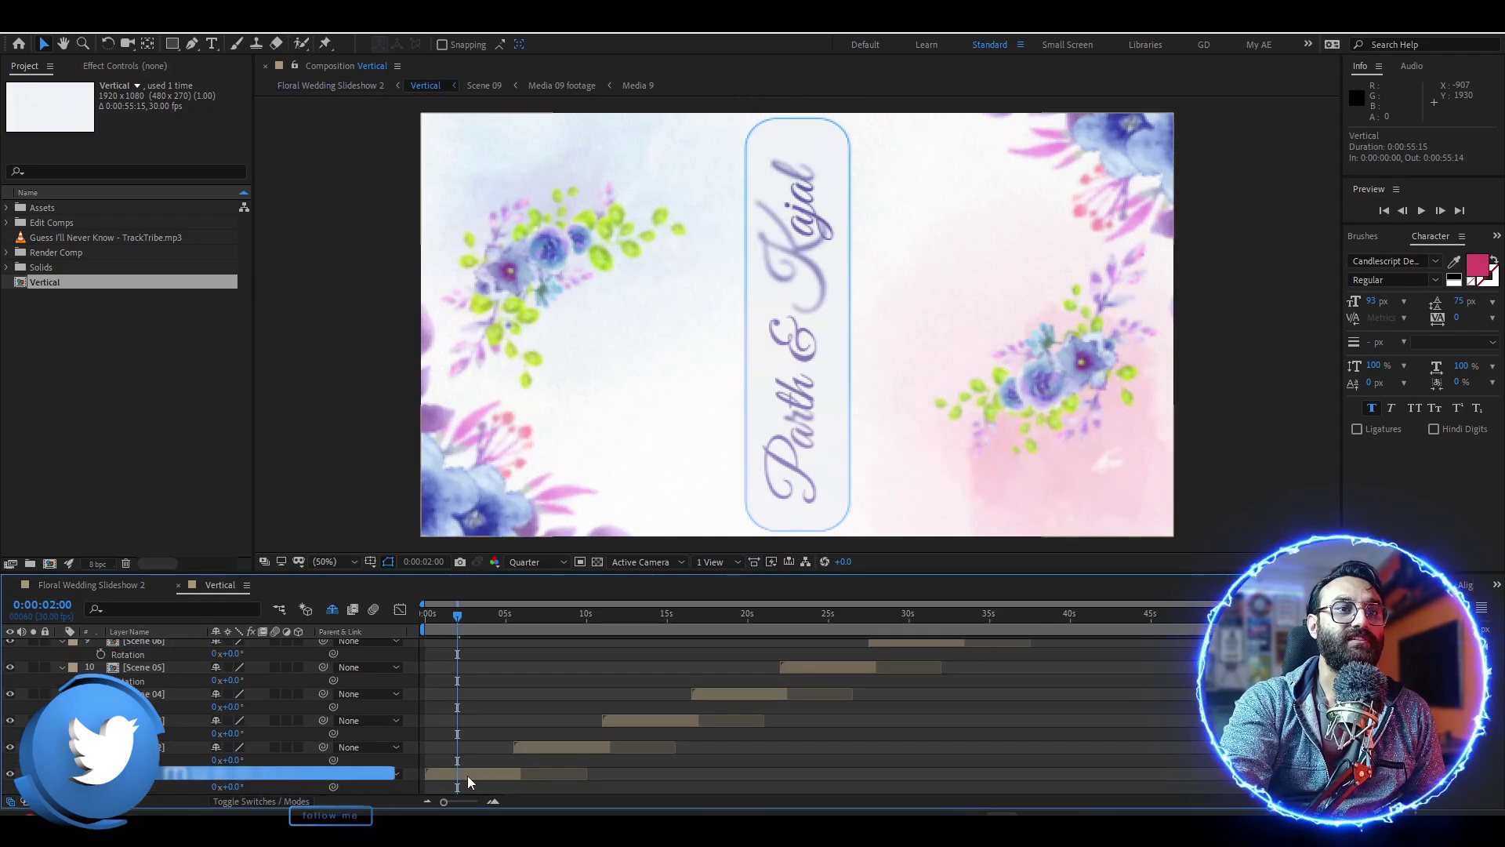
# - Open the Scene 01 precomp and hide the Ankit & Rakshita title layer
pyautogui.doubleClick(149, 774)
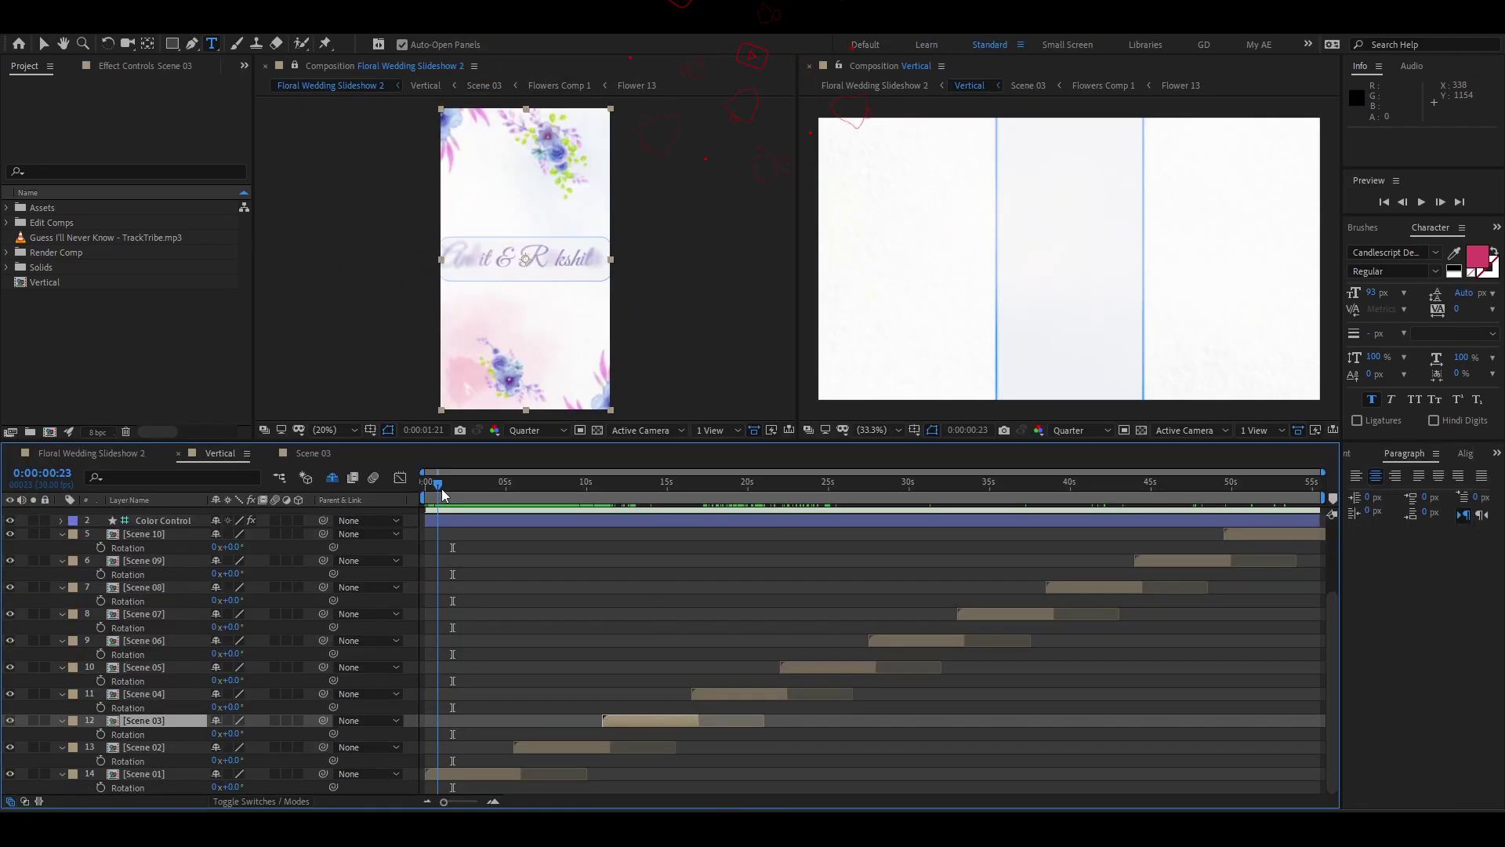
pyautogui.moveTo(443, 494); pyautogui.dragTo(471, 490)
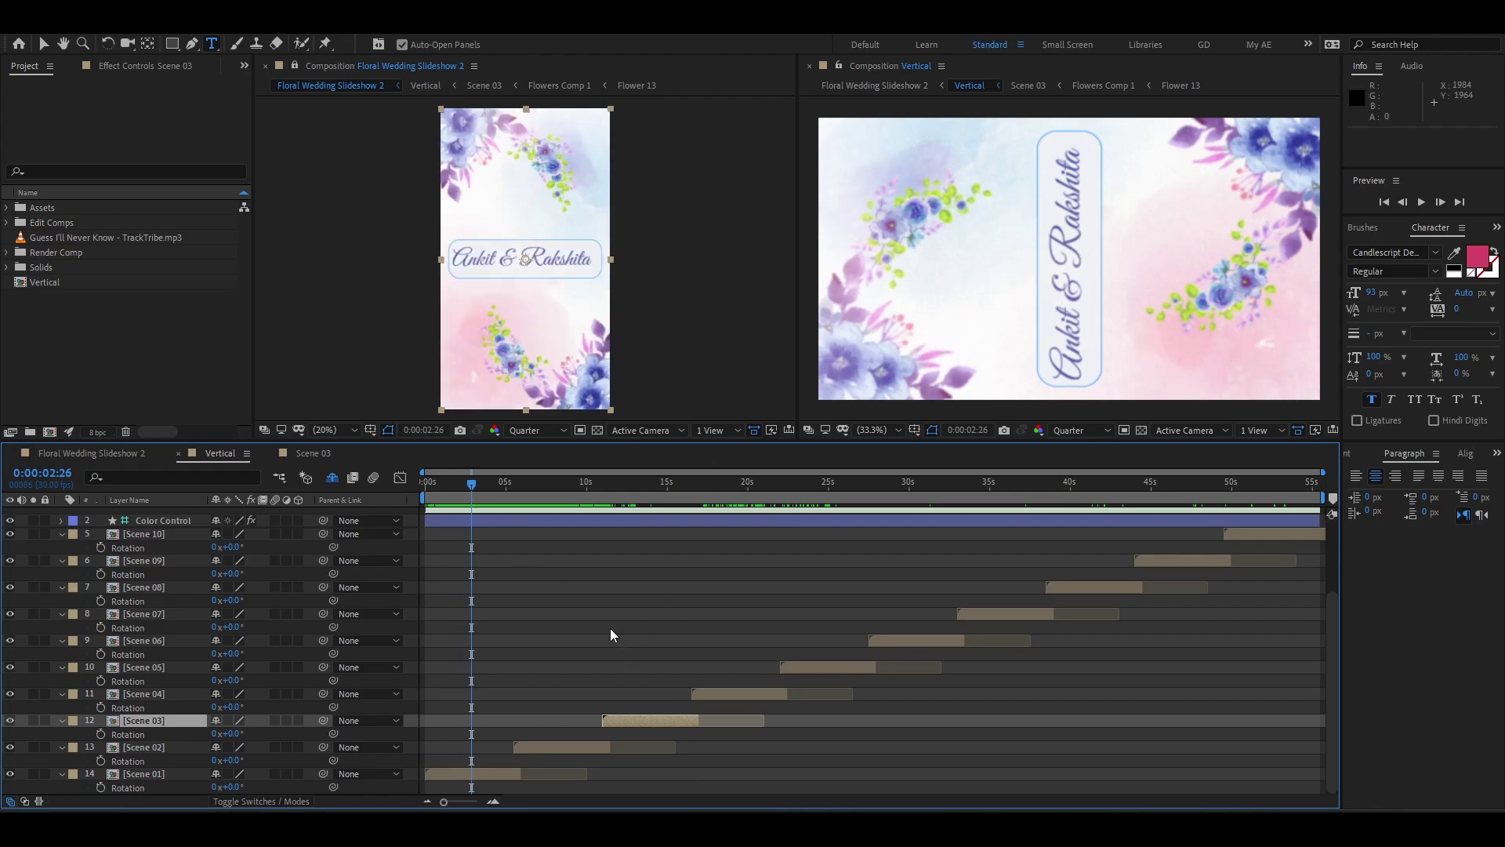
pyautogui.doubleClick(491, 772)
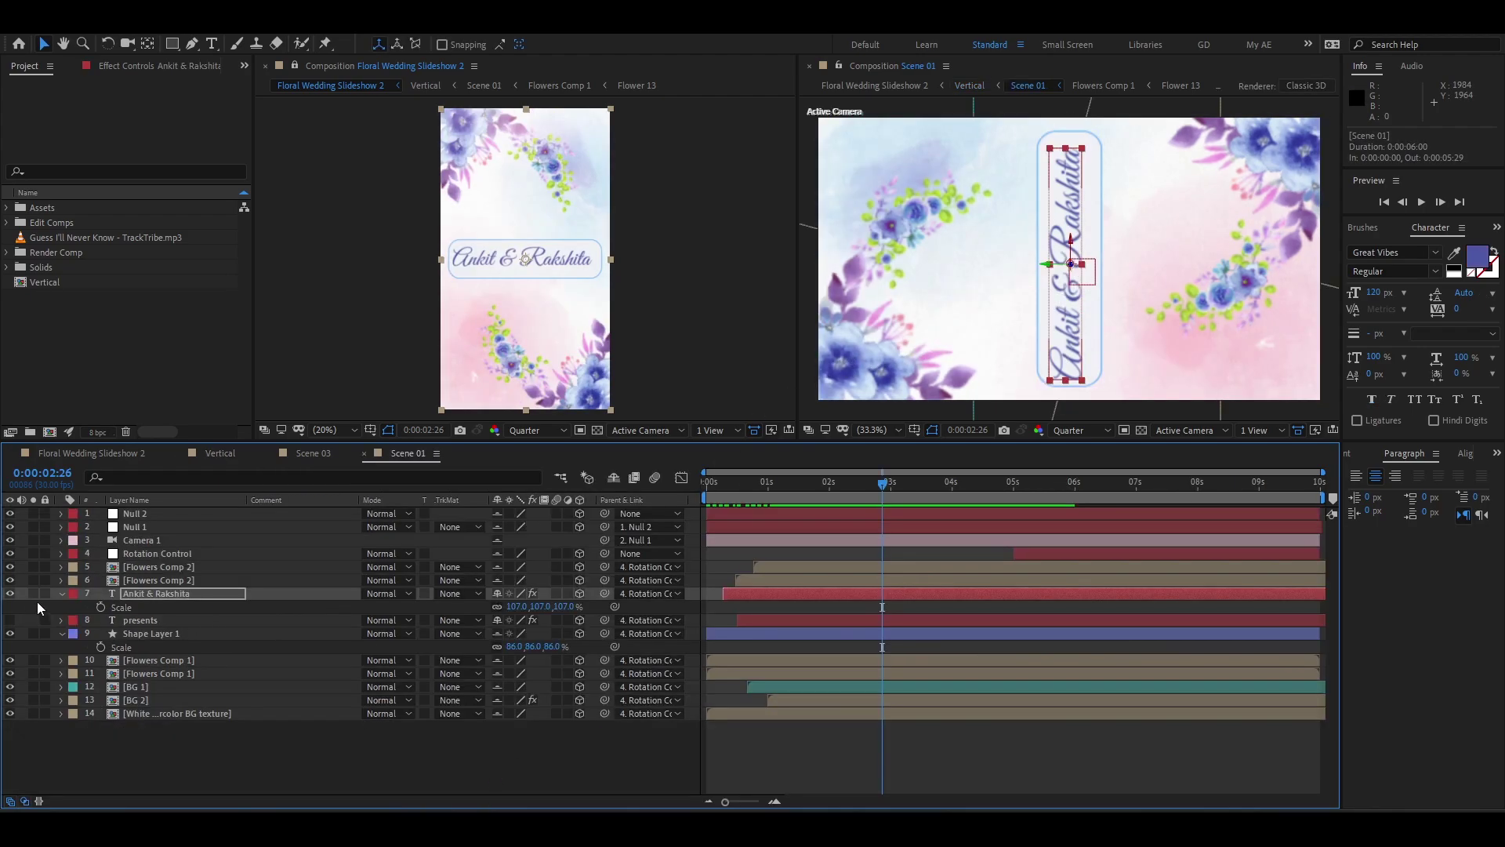
pyautogui.click(13, 590)
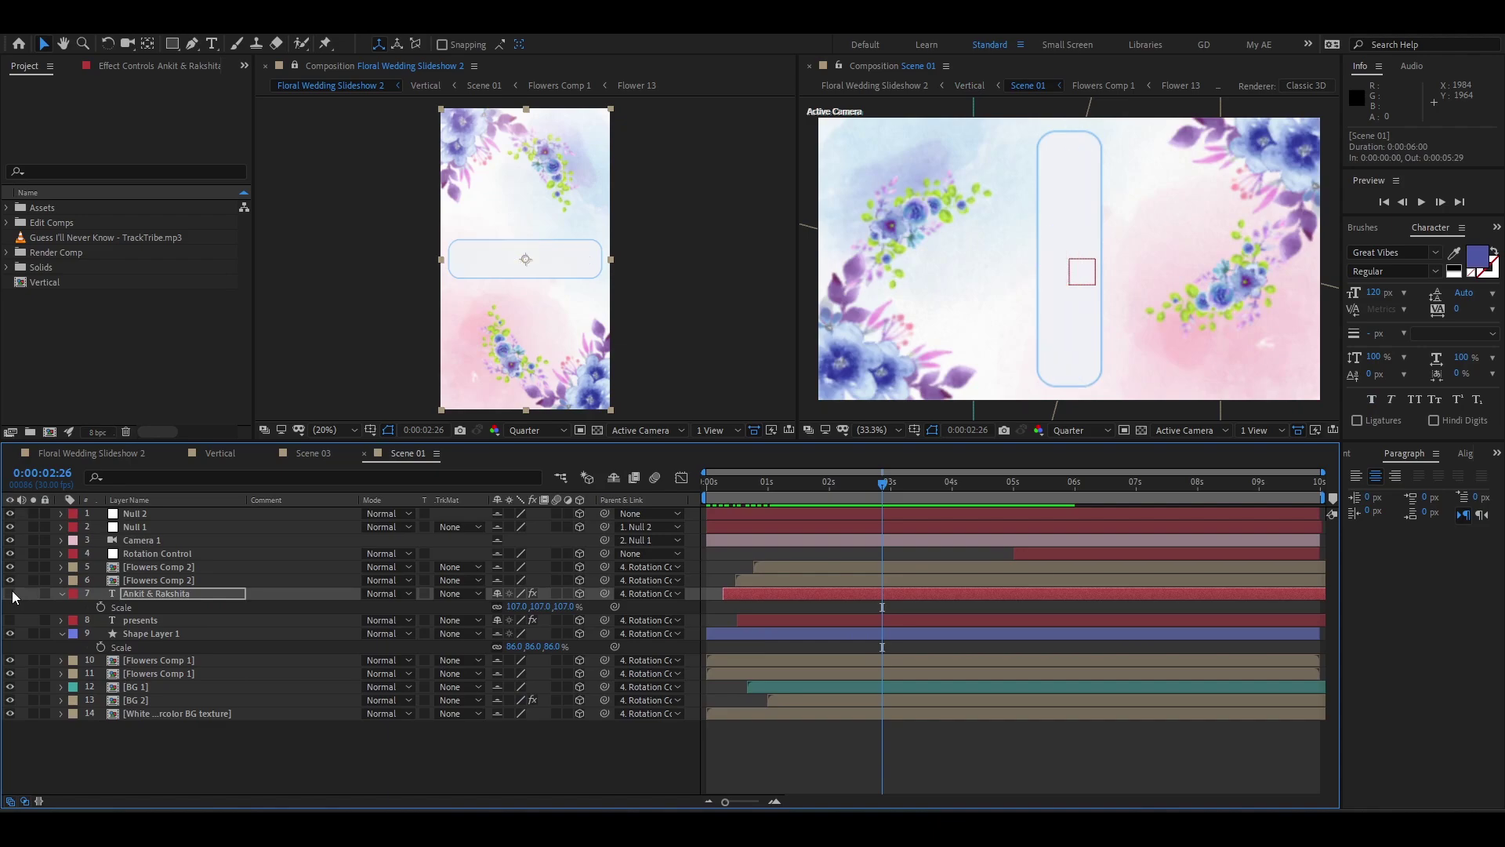
pyautogui.click(744, 497)
pyautogui.moveTo(746, 500); pyautogui.dragTo(748, 500)
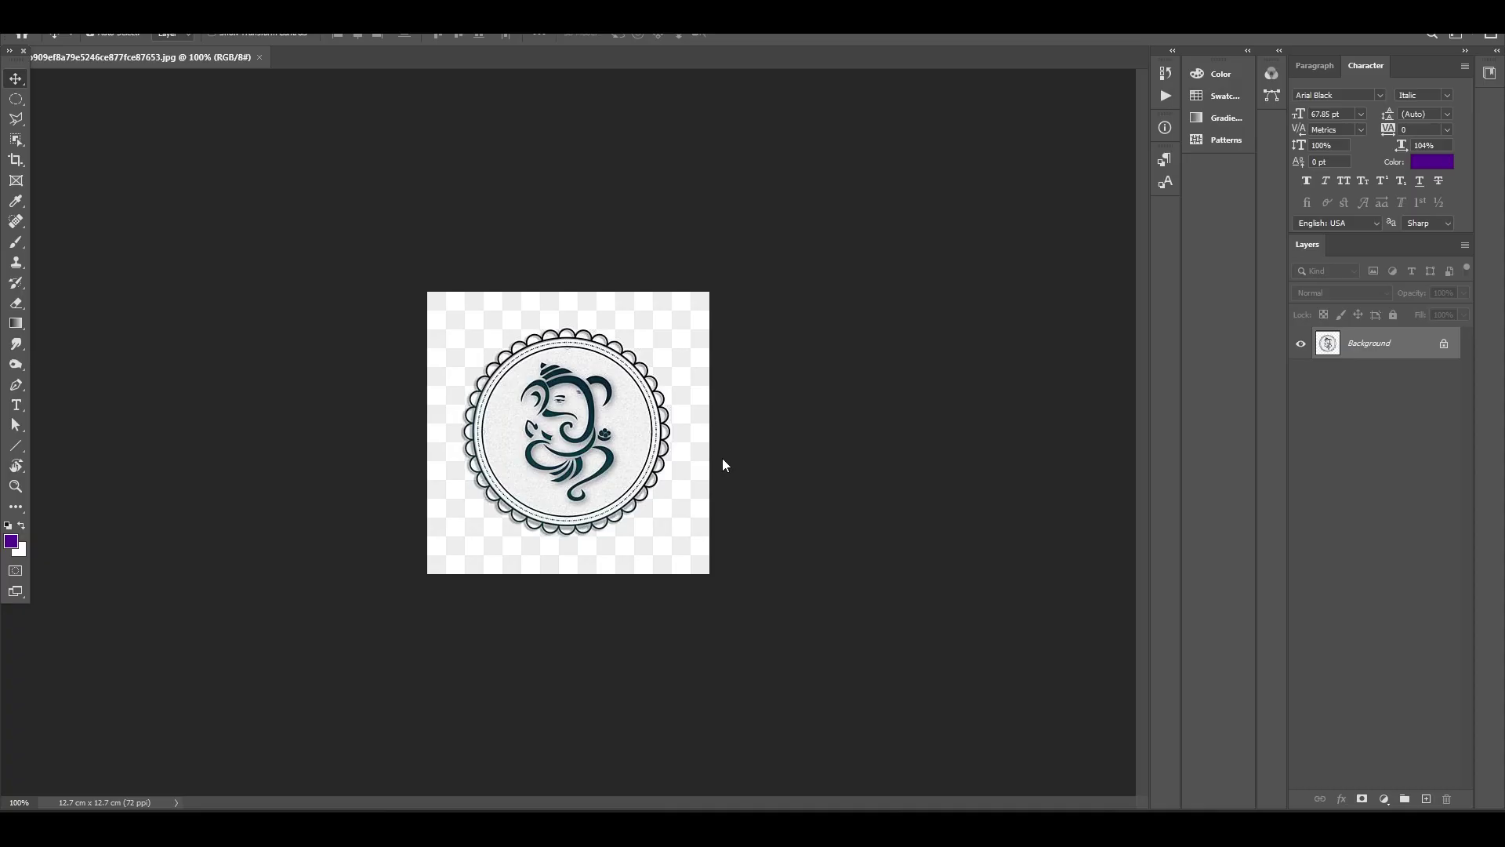
# - Convert the Ganesha Background to Layer 0, verify the ring and figure layers, and import the PSD
pyautogui.doubleClick(1366, 345)
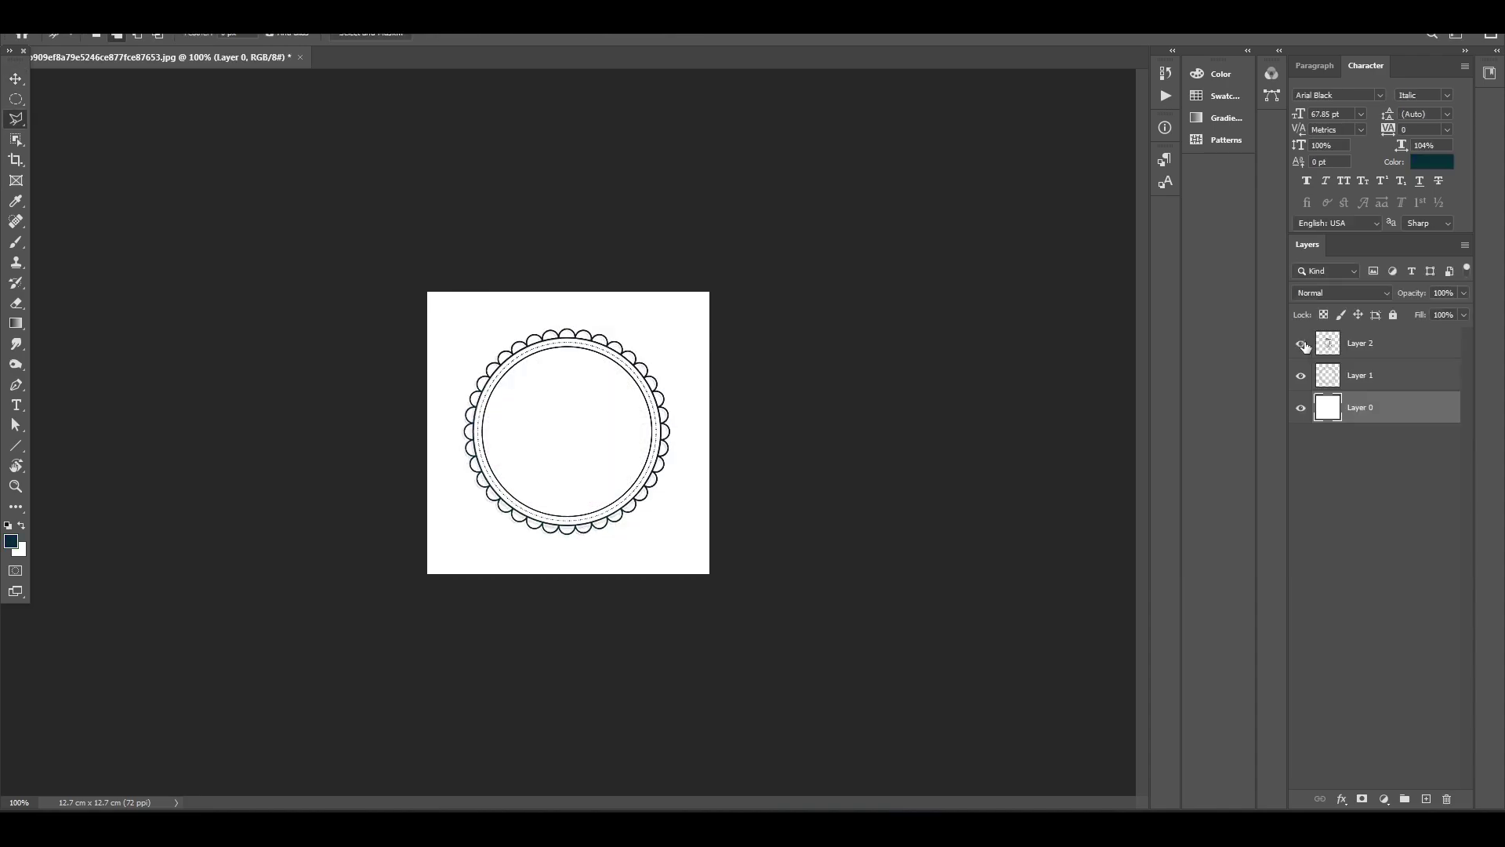
pyautogui.click(1301, 345)
pyautogui.click(1301, 345)
pyautogui.click(1301, 347)
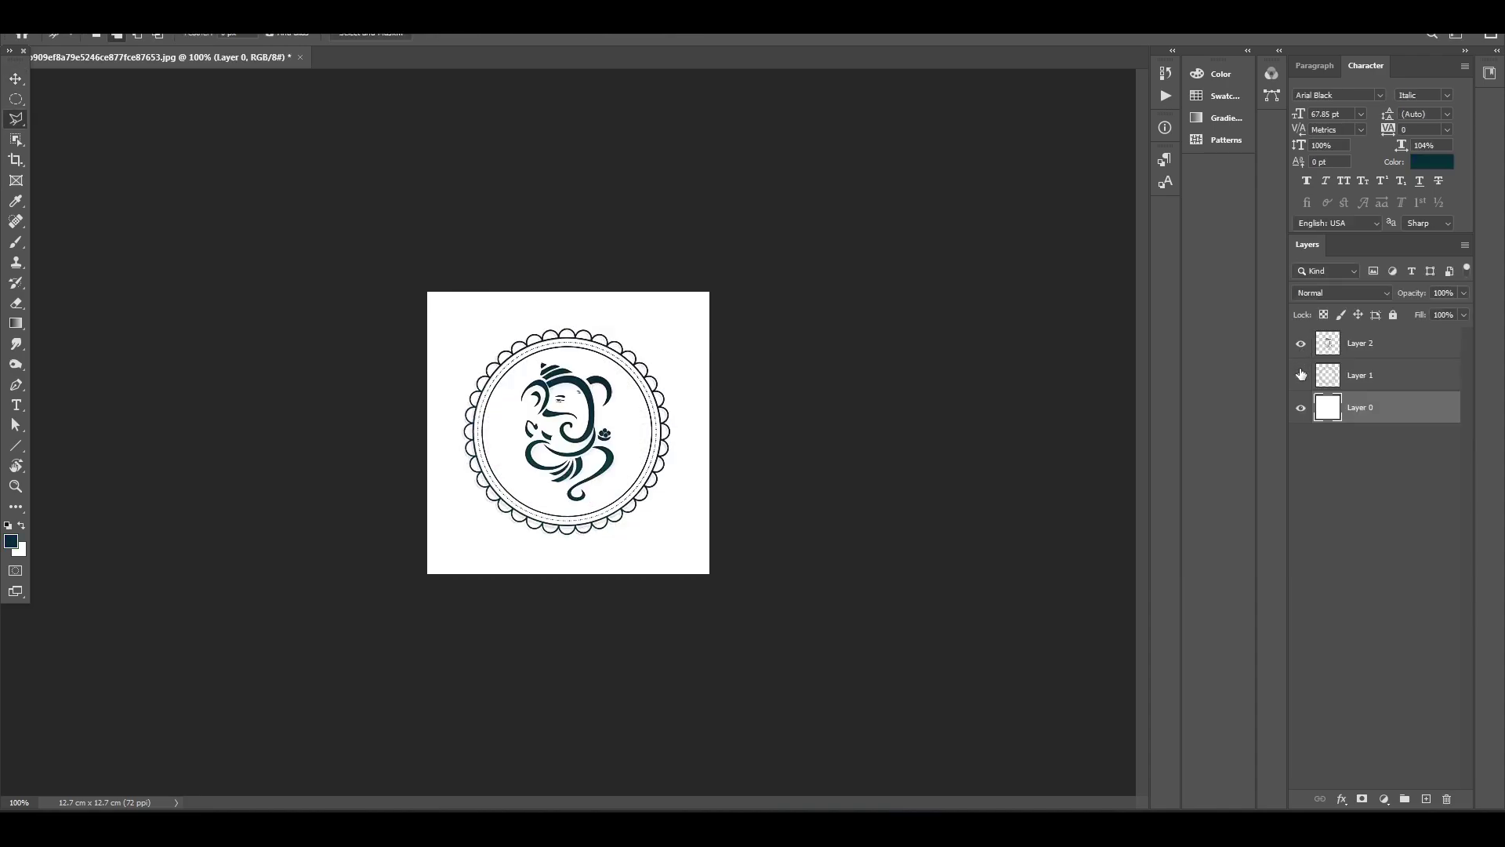
pyautogui.click(1302, 377)
pyautogui.click(1301, 376)
pyautogui.click(1301, 343)
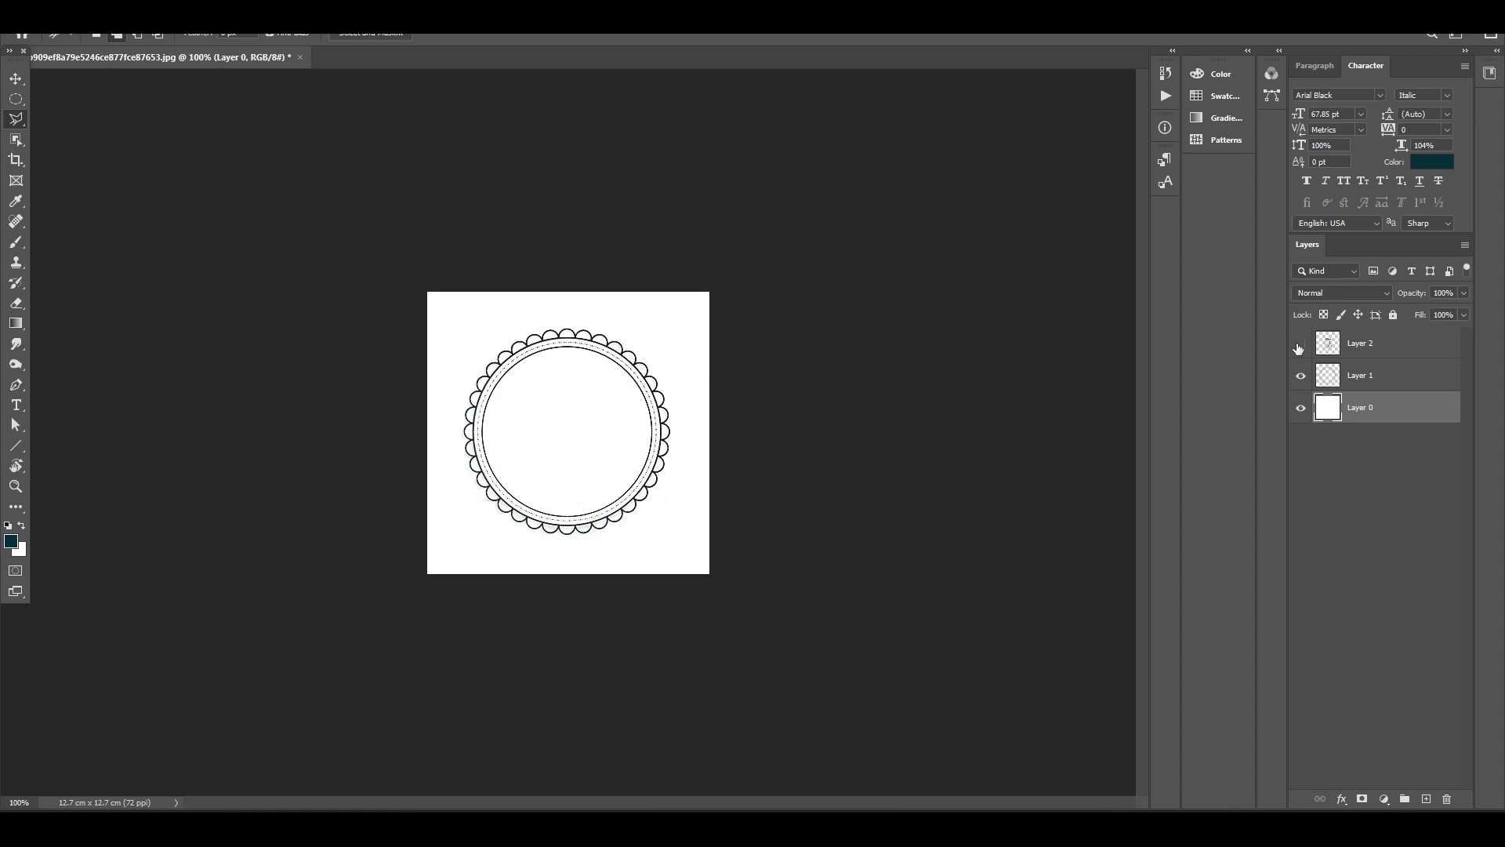
pyautogui.click(1301, 344)
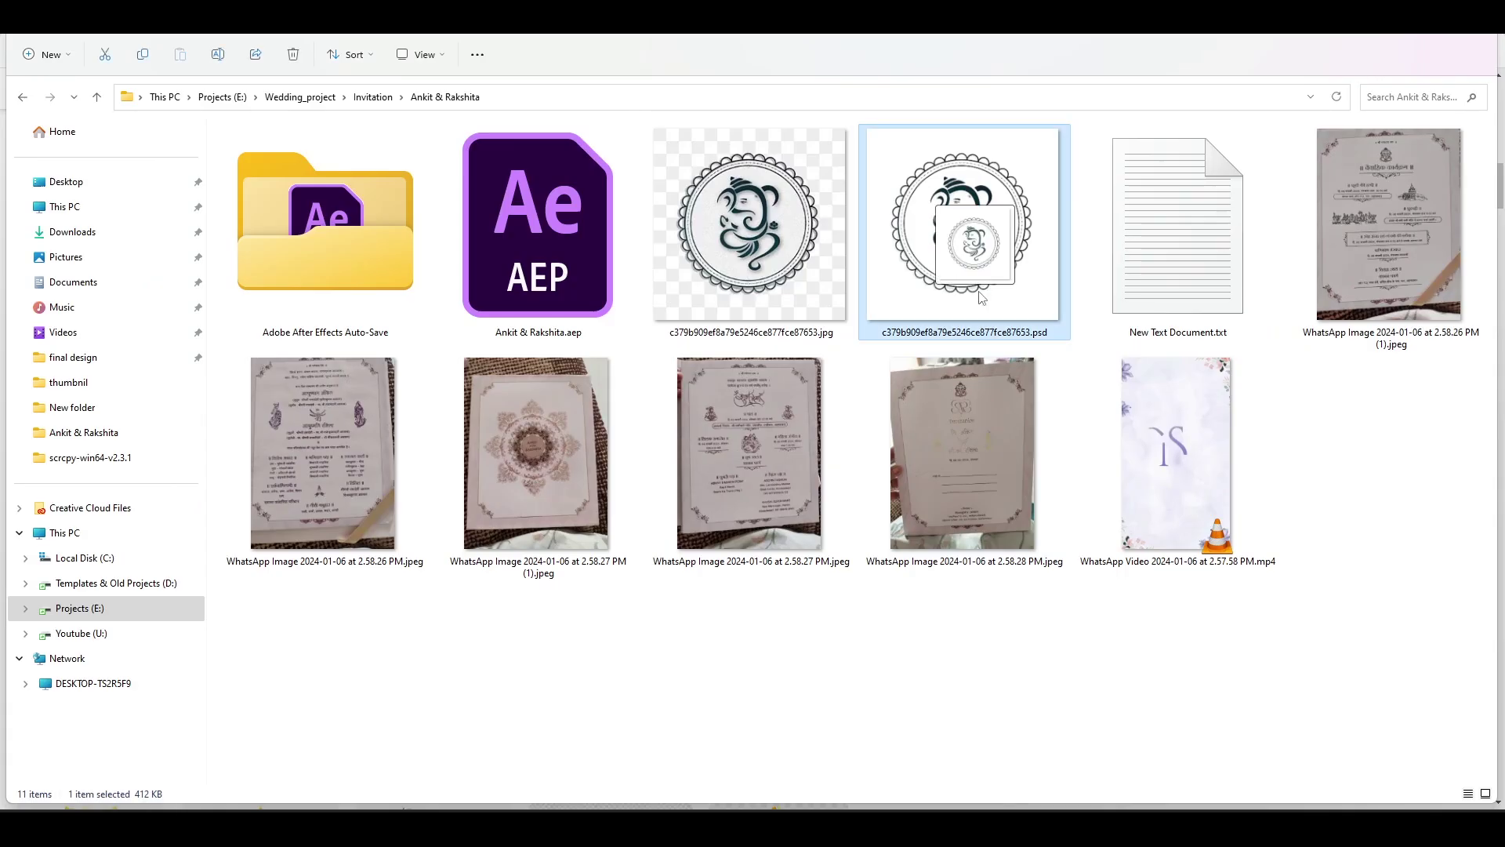
pyautogui.moveTo(984, 296)
pyautogui.mouseDown()
pyautogui.moveTo(1021, 491)
pyautogui.moveTo(55, 357)
pyautogui.mouseUp()
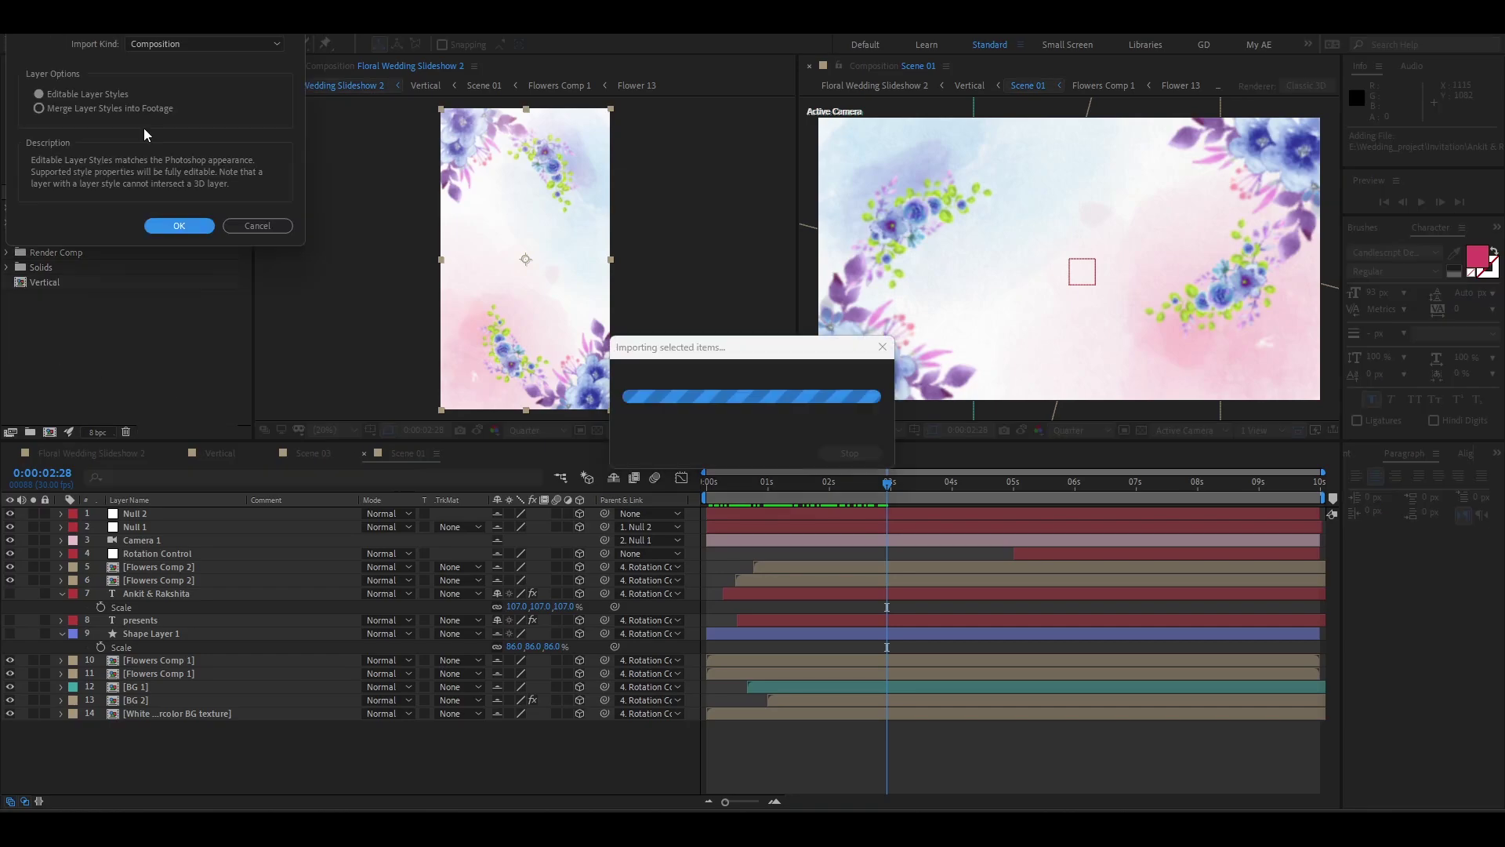
# - Import the layered Ganesha PSD with Import Kind set to Composition
pyautogui.click(172, 45)
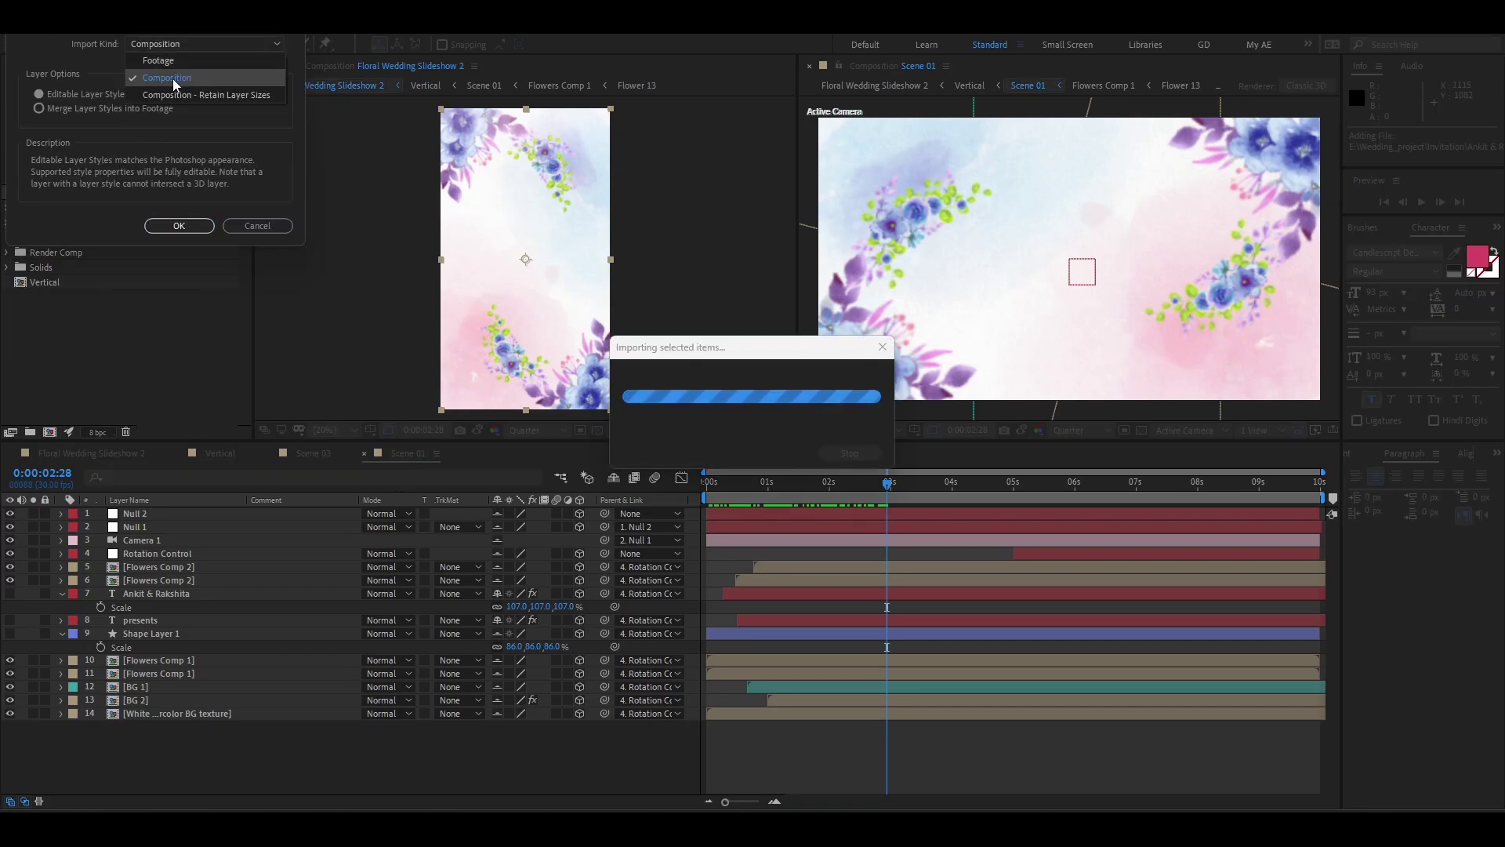
pyautogui.click(172, 78)
pyautogui.click(179, 226)
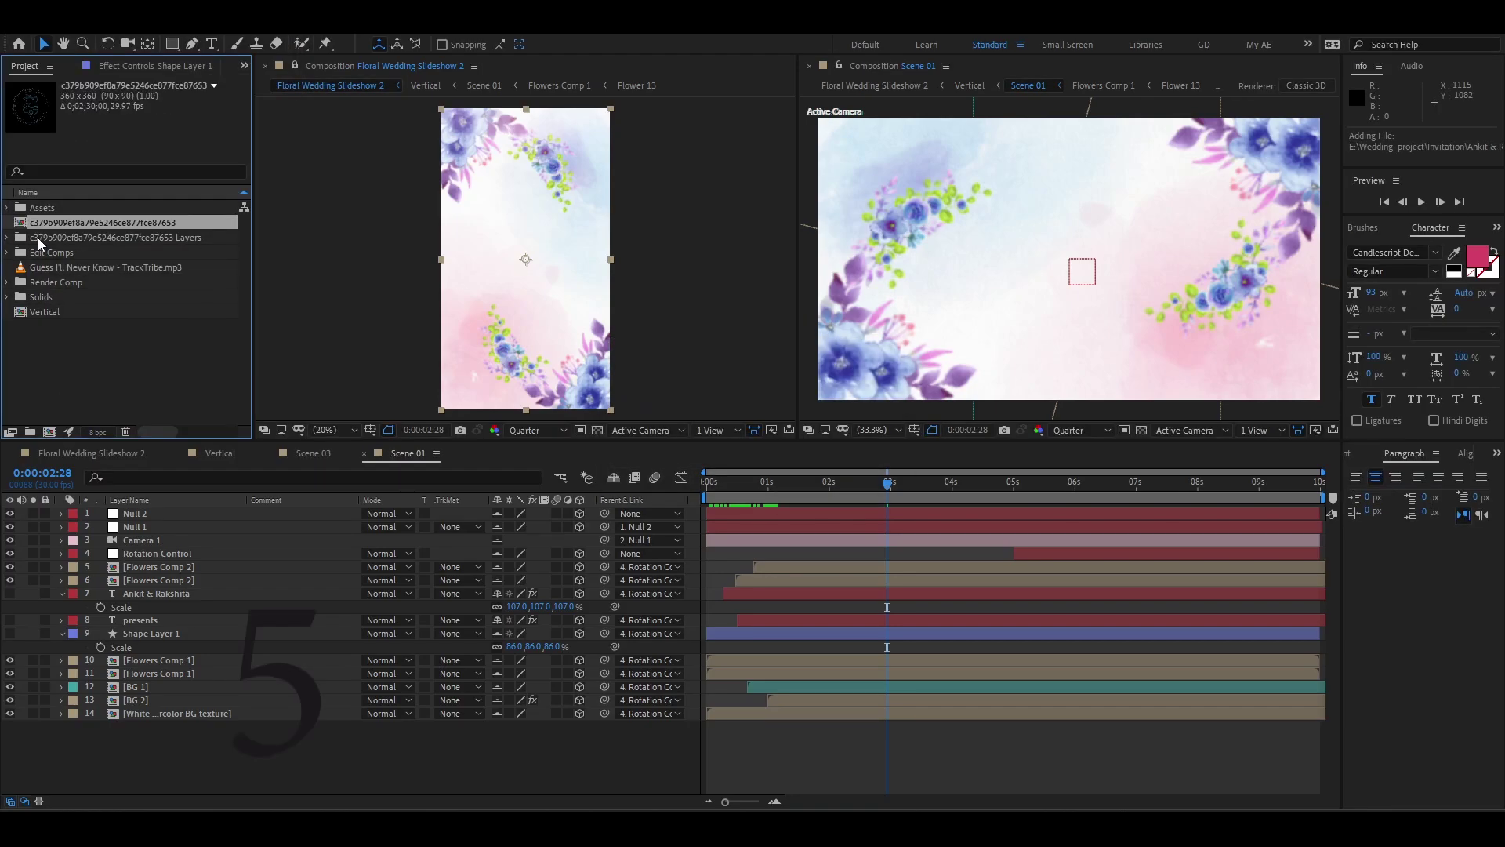
# - Place the Ganesha composition into the Scene 01 timeline and scale it to 249%
pyautogui.moveTo(44, 226)
pyautogui.mouseDown()
pyautogui.moveTo(190, 600)
pyautogui.moveTo(238, 621)
pyautogui.mouseUp()
pyautogui.press('s')
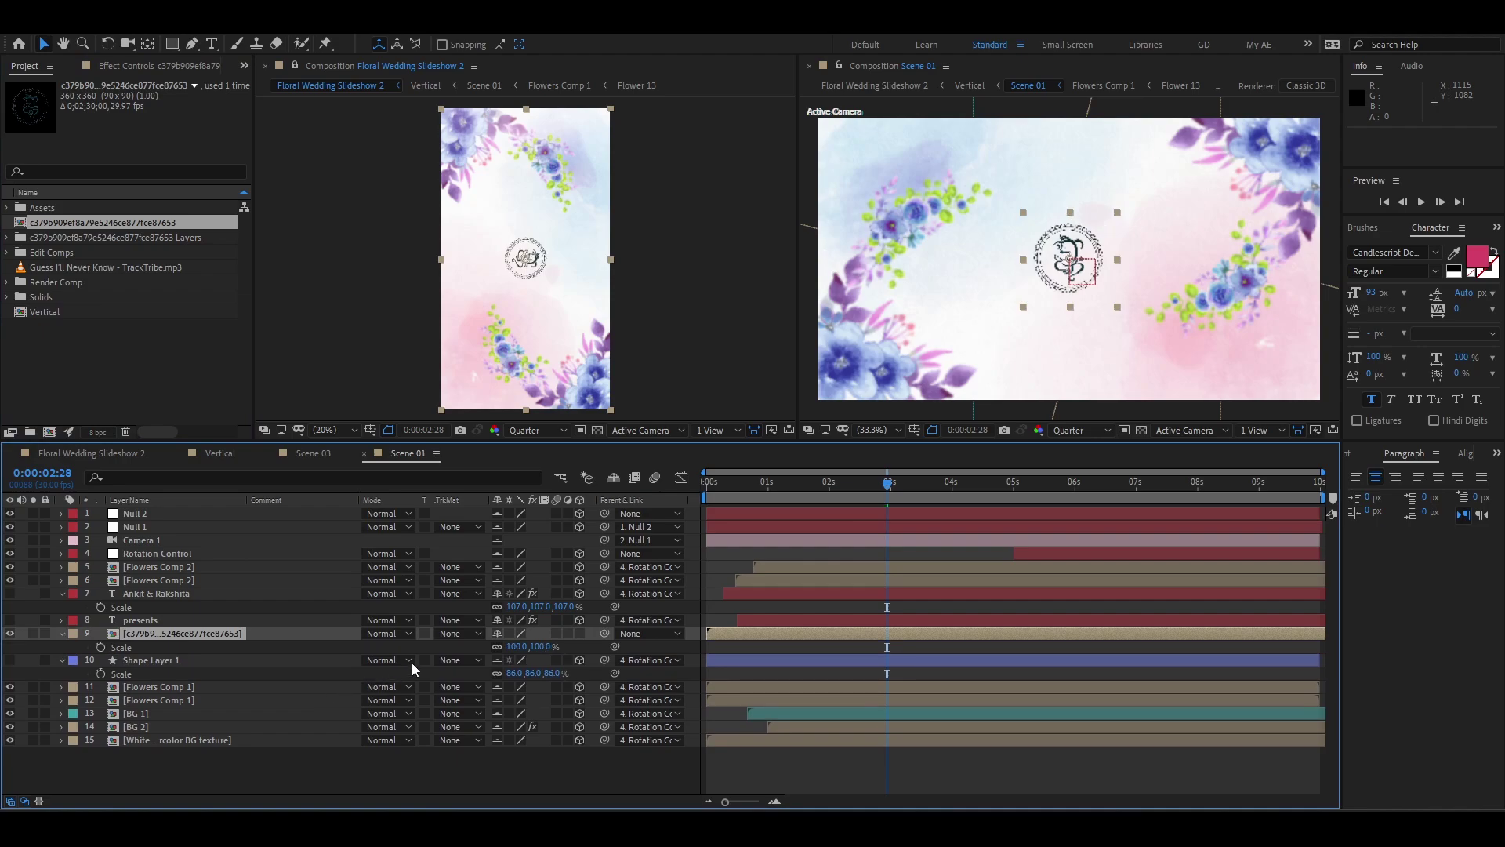
pyautogui.click(517, 647)
pyautogui.write('249')
pyautogui.press('Return')
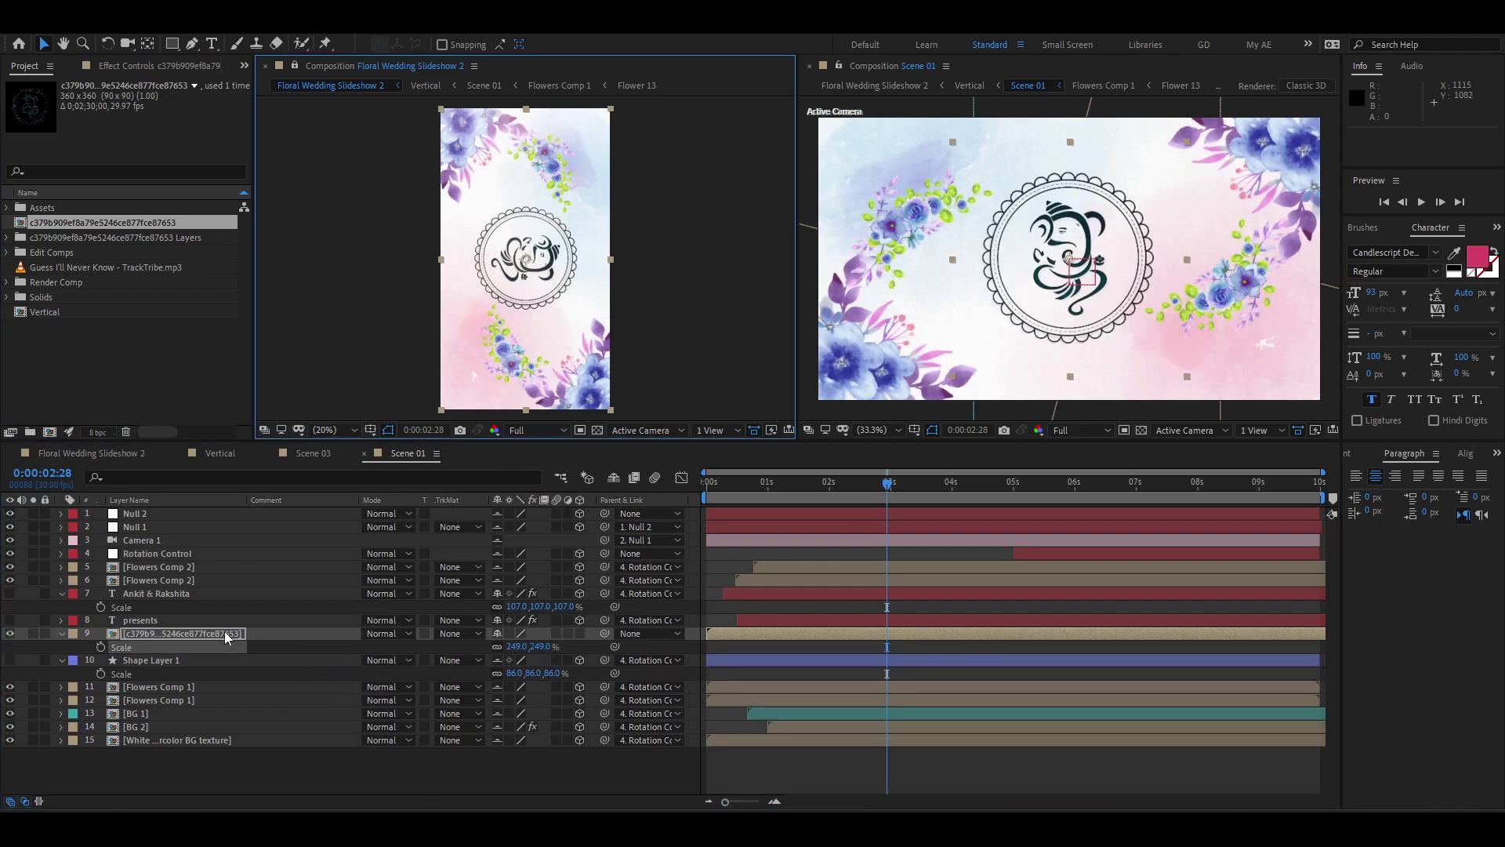
# - Rotate the Ganesha logo layer by -90°
pyautogui.press('r')
pyautogui.click(516, 647)
pyautogui.write('-90')
pyautogui.press('Return')
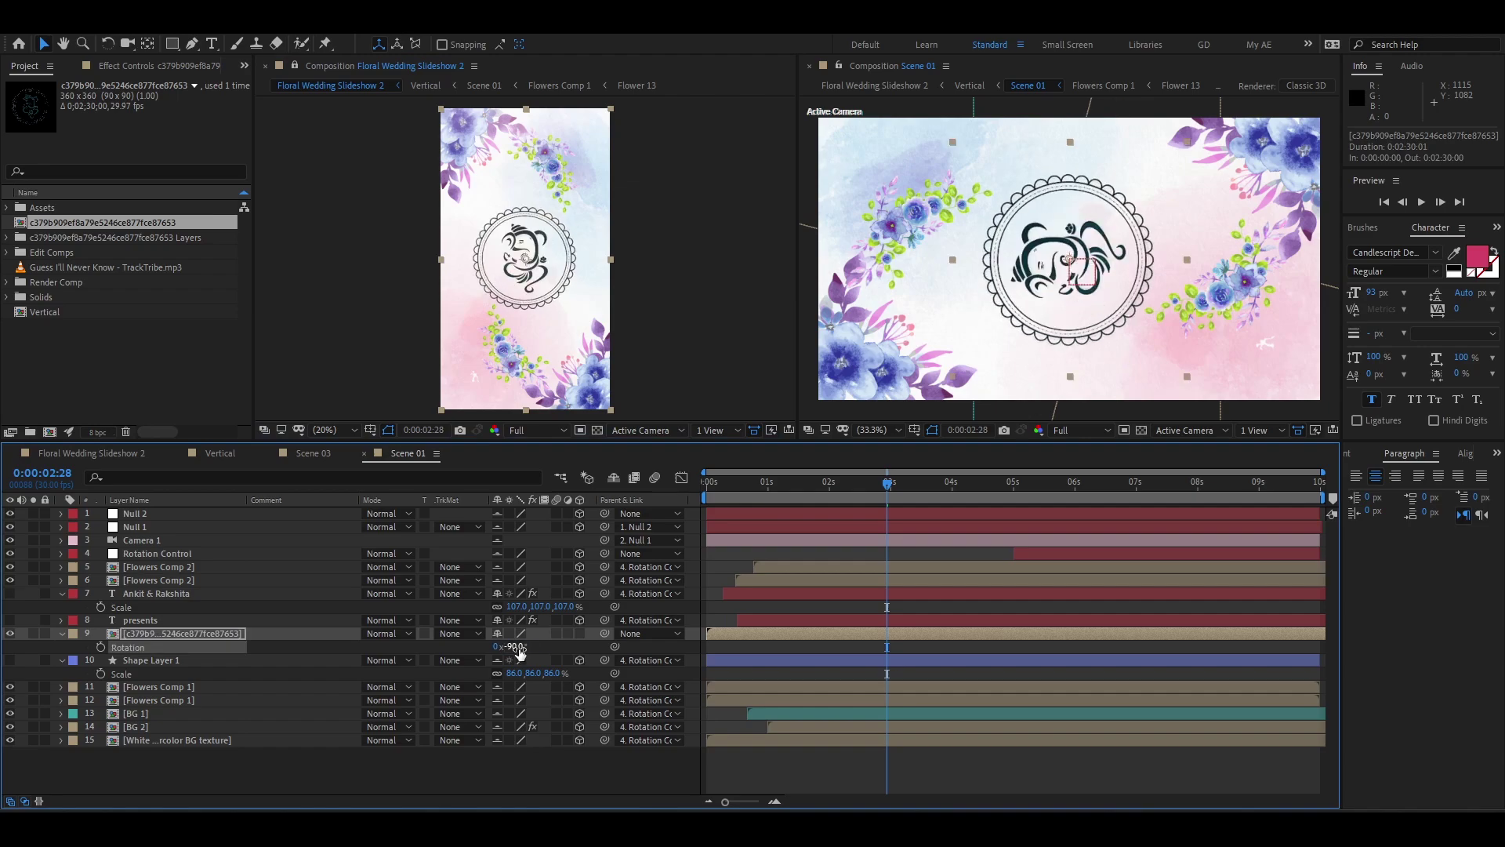
# - Scrub the logo's Scale up to 257.7% and open its Ganesha composition
pyautogui.press('s')
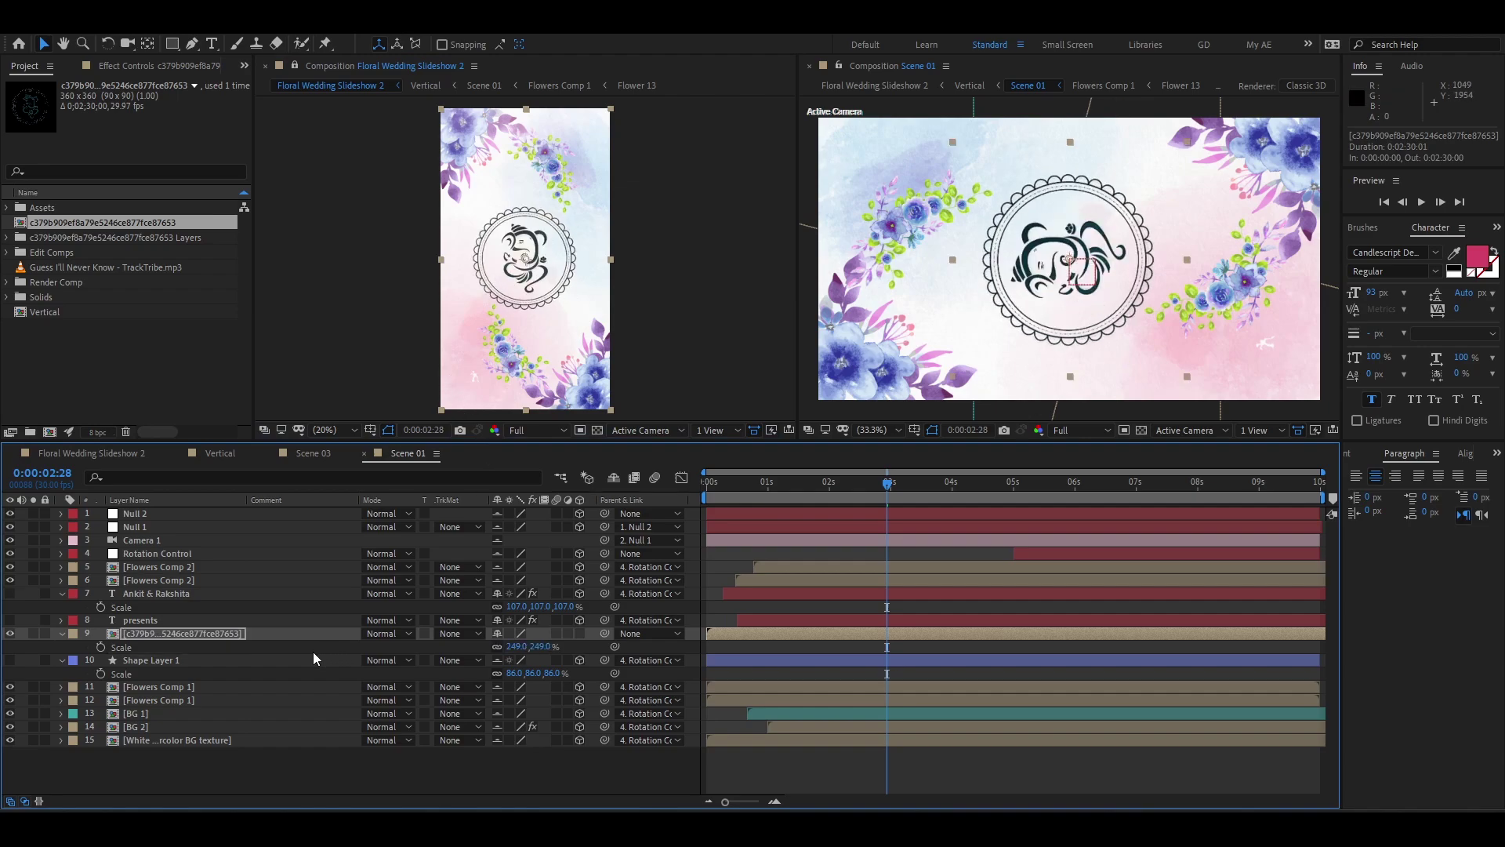
pyautogui.moveTo(542, 650); pyautogui.dragTo(620, 658)
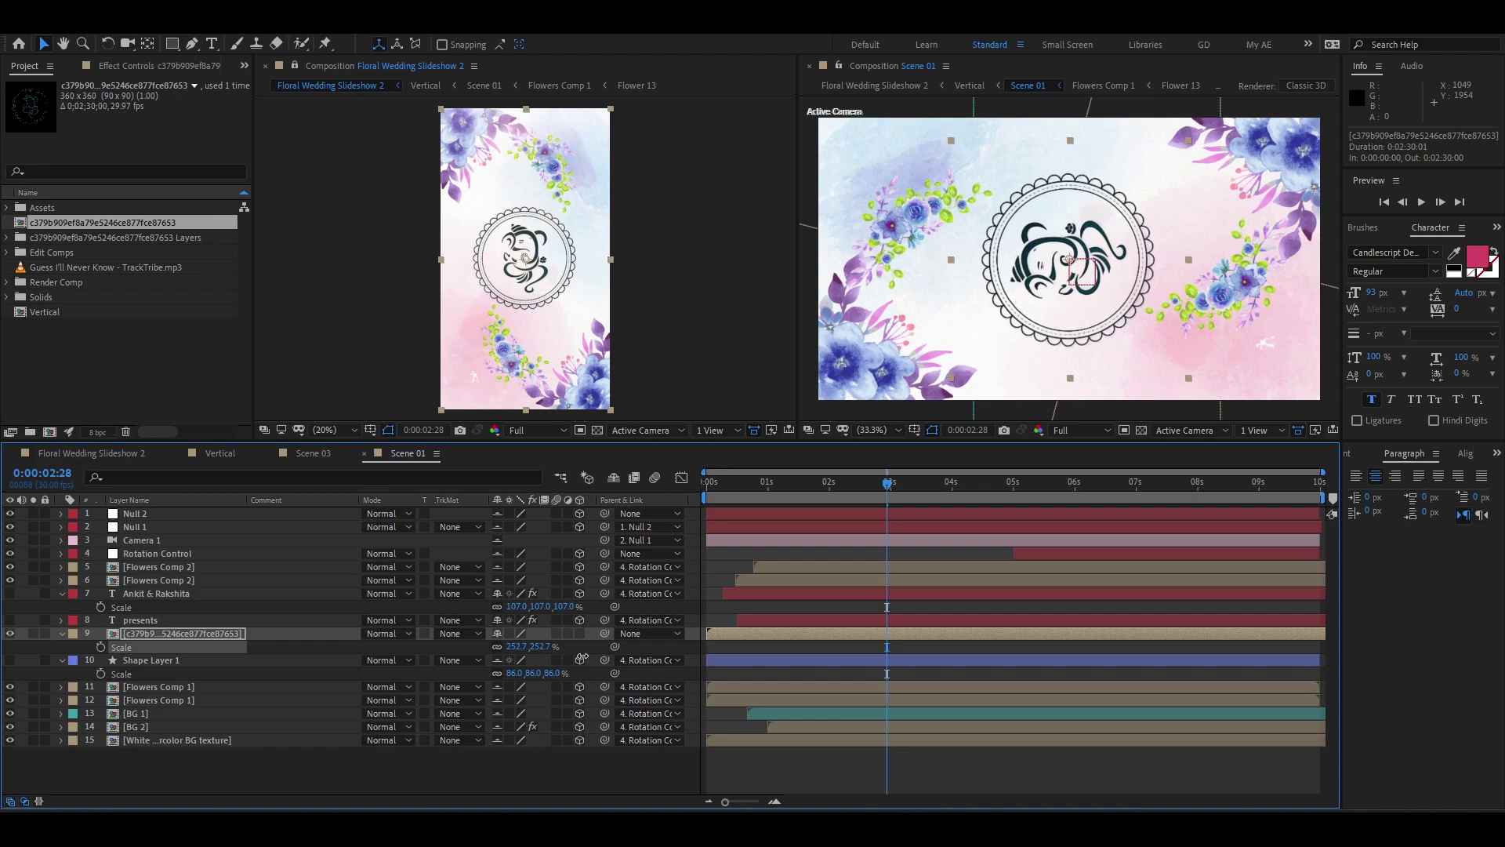
pyautogui.click(569, 757)
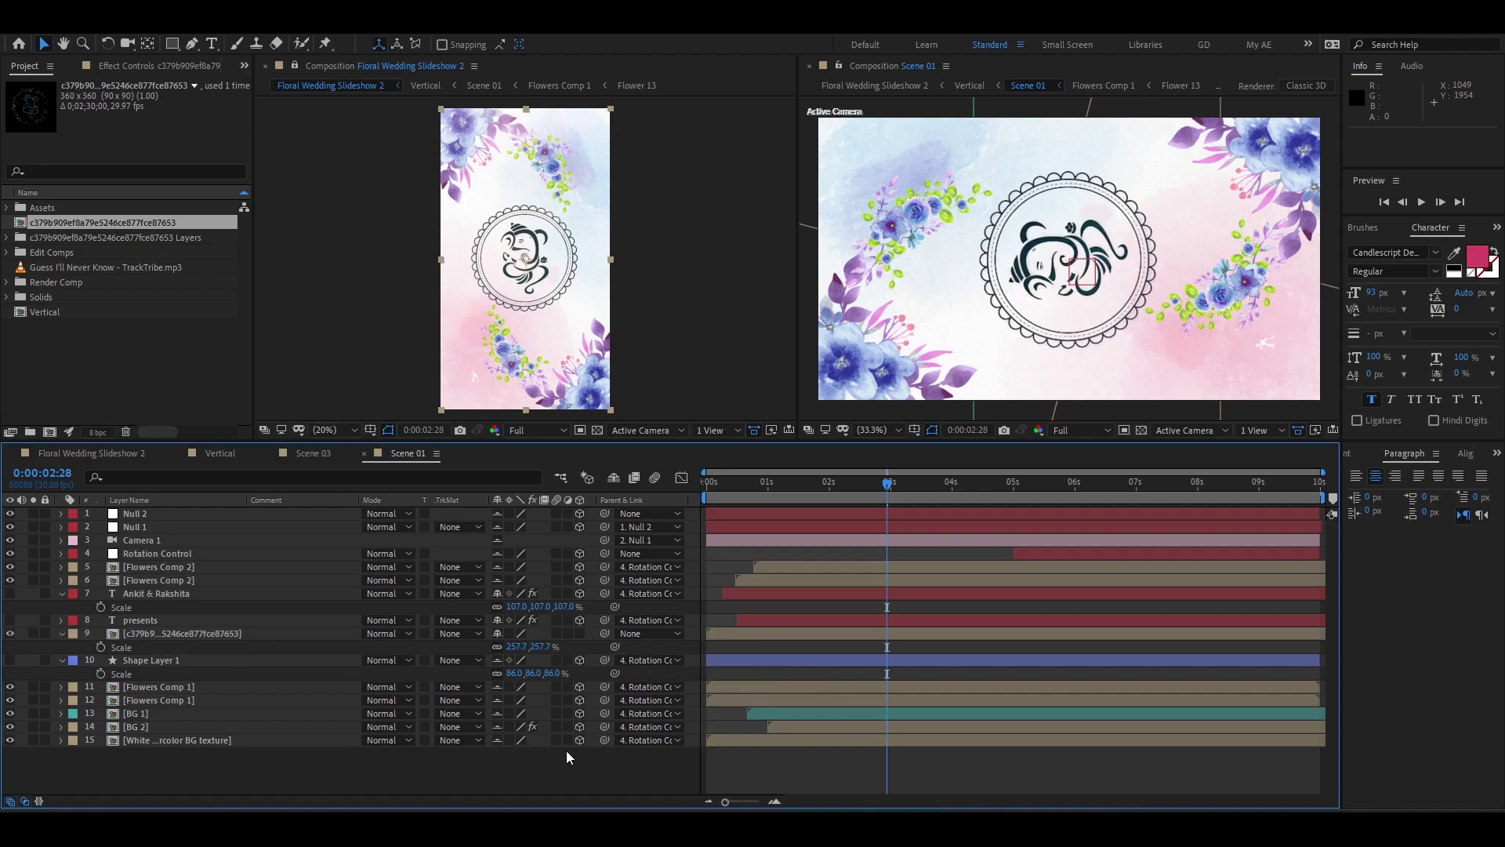
pyautogui.click(144, 638)
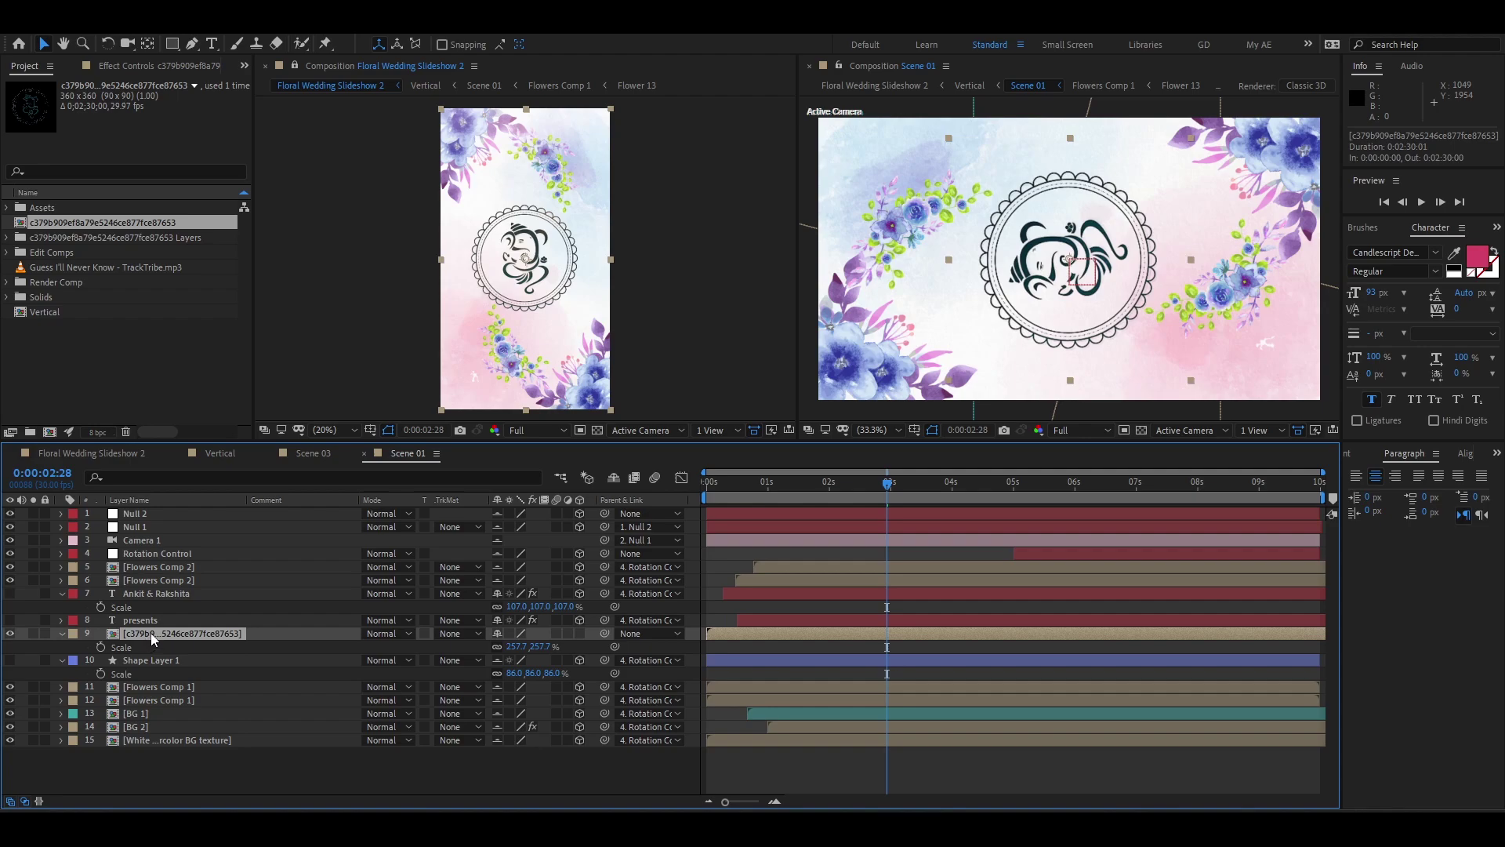
pyautogui.doubleClick(152, 633)
# - Toggle the scalloped ring layer's visibility to confirm which layer it is
pyautogui.click(10, 527)
pyautogui.click(10, 527)
pyautogui.click(11, 526)
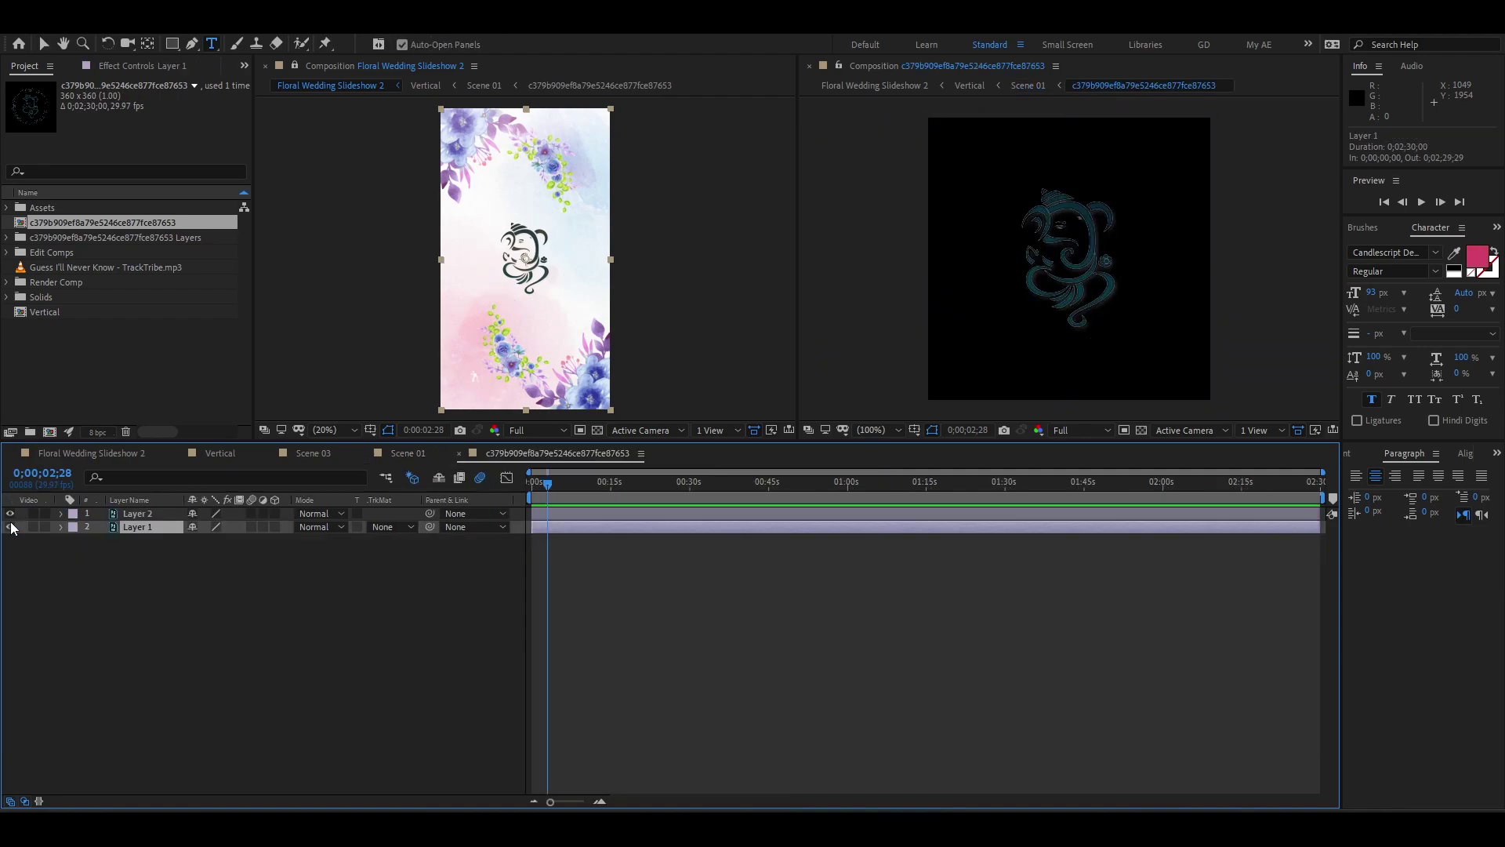
pyautogui.click(10, 527)
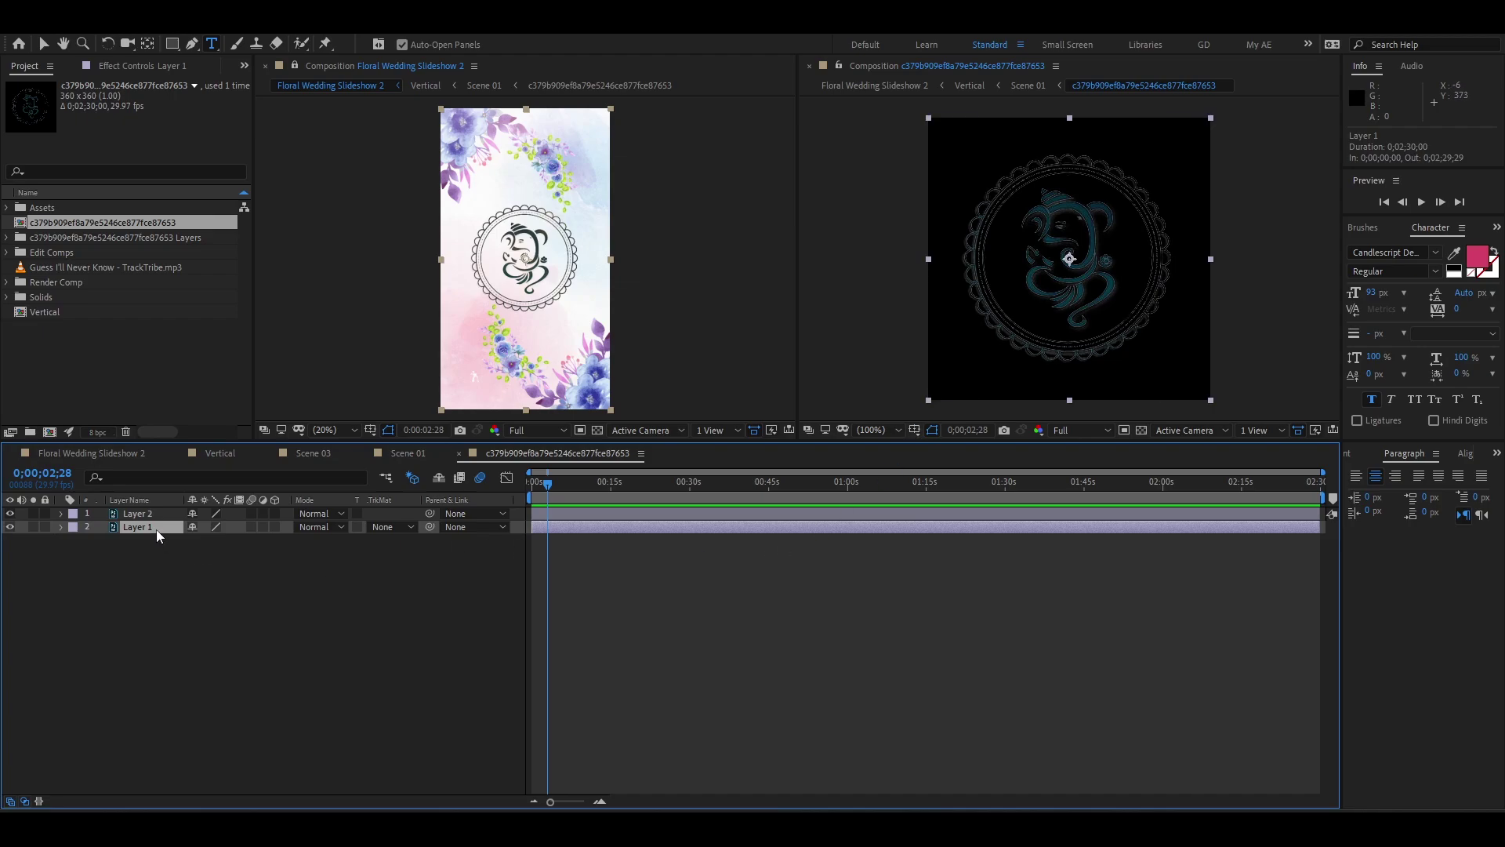
# - Add a time*10 expression to the ring's Rotation and preview the spin
pyautogui.press('r')
pyautogui.keyDown('alt'); pyautogui.click(100, 541); pyautogui.keyUp('alt')
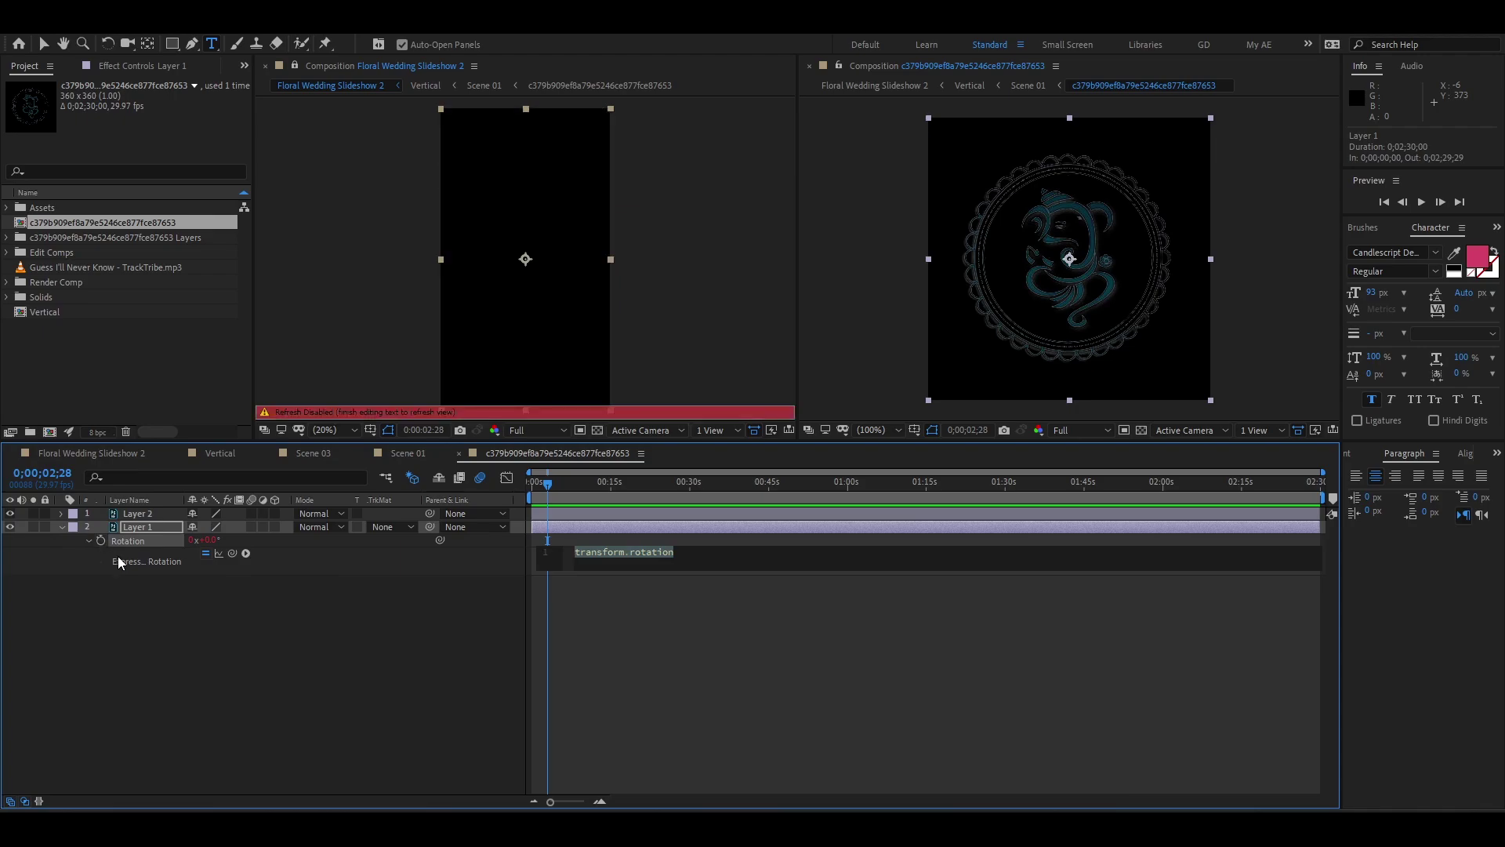
pyautogui.write('time')
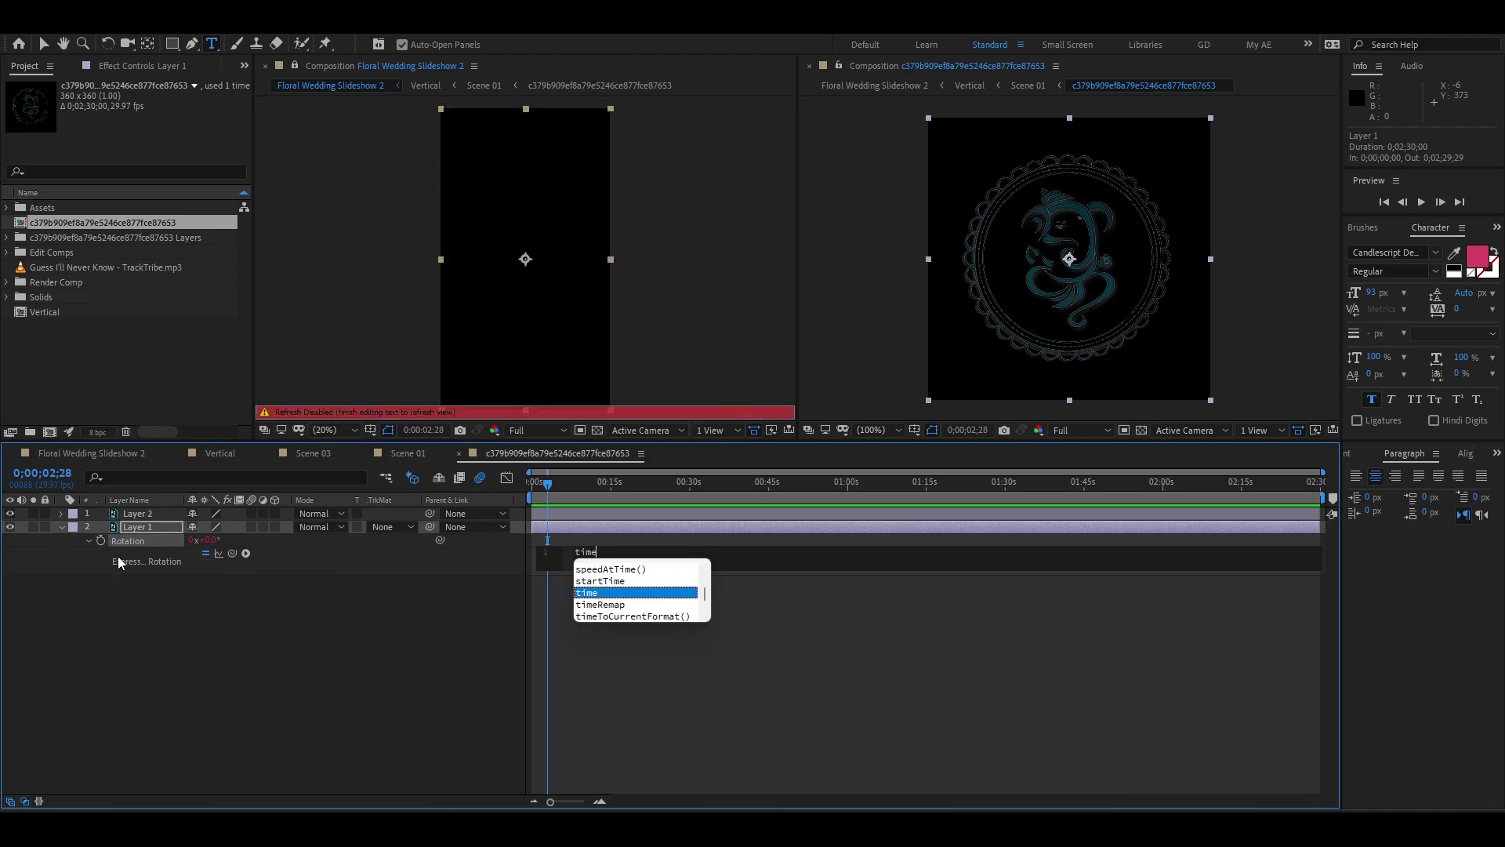
pyautogui.write('*')
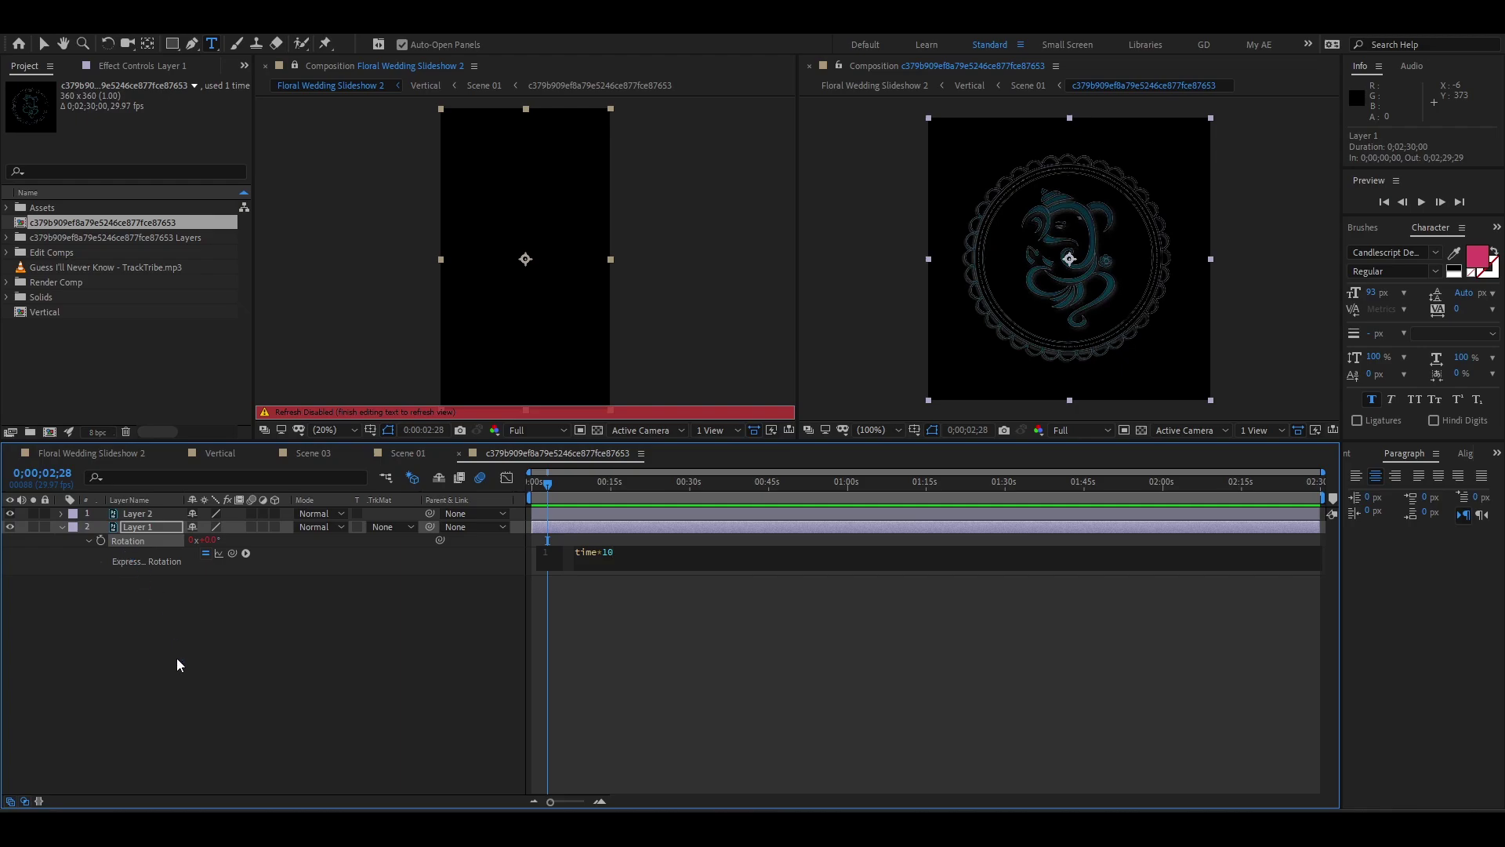
pyautogui.click(176, 664)
pyautogui.press('space')
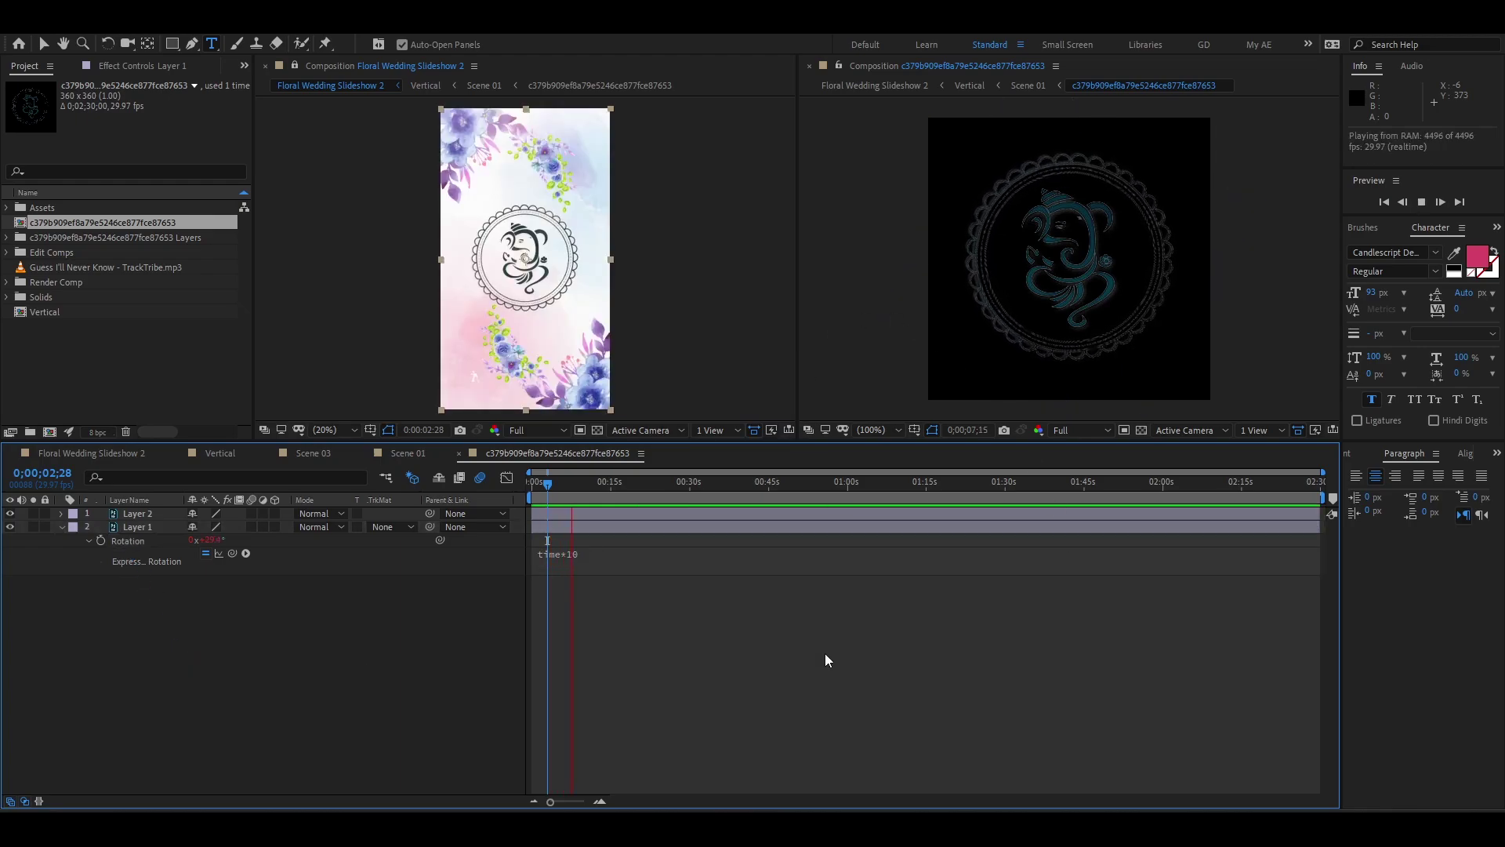
# - Go back to the start of Floral Wedding Slideshow 2 and reopen Vertical, then Scene 01
pyautogui.click(92, 453)
pyautogui.click(436, 491)
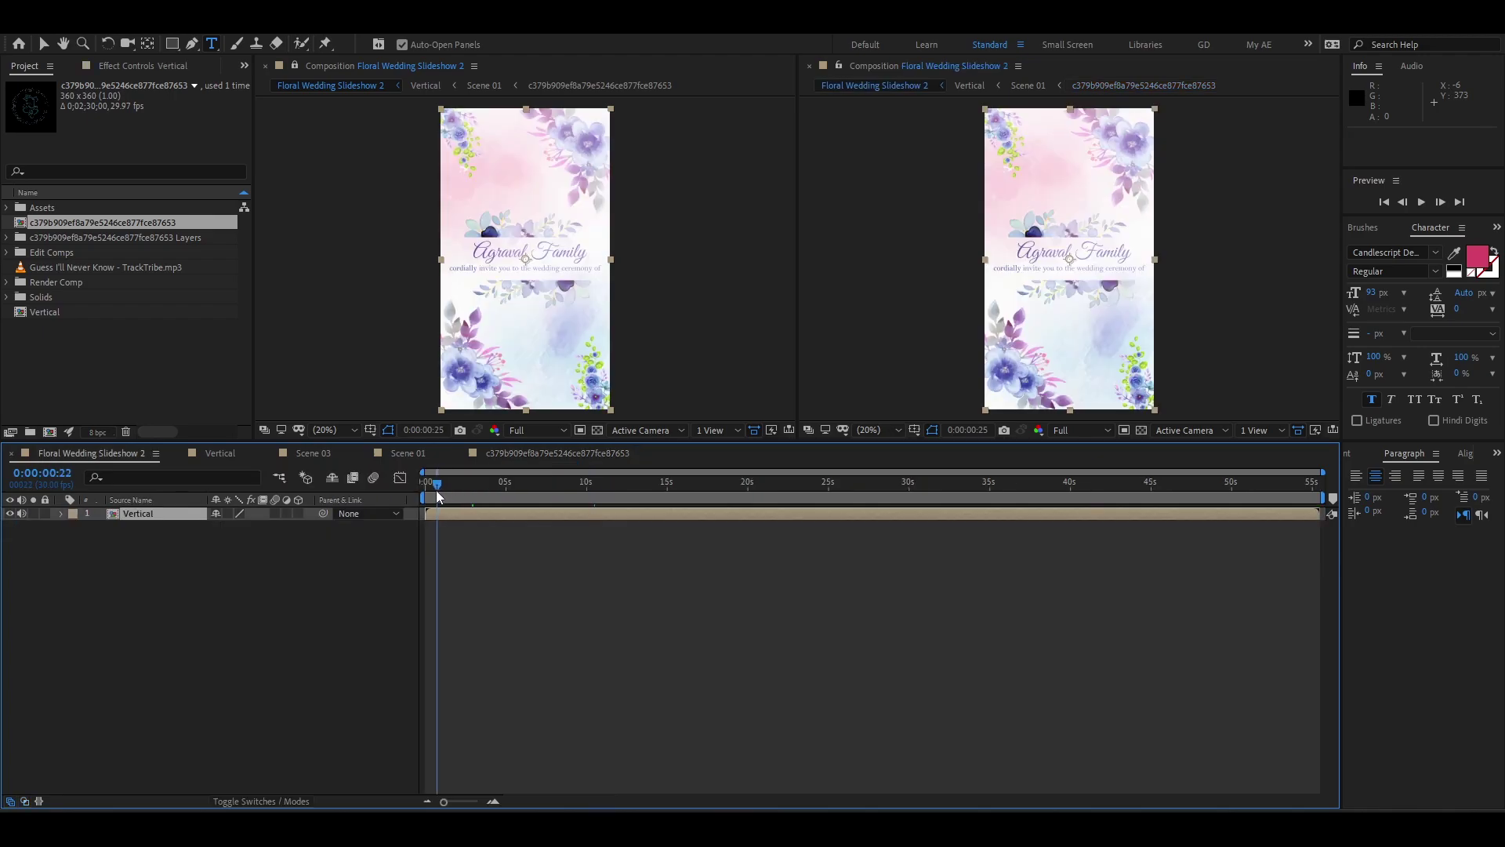
pyautogui.press('Home')
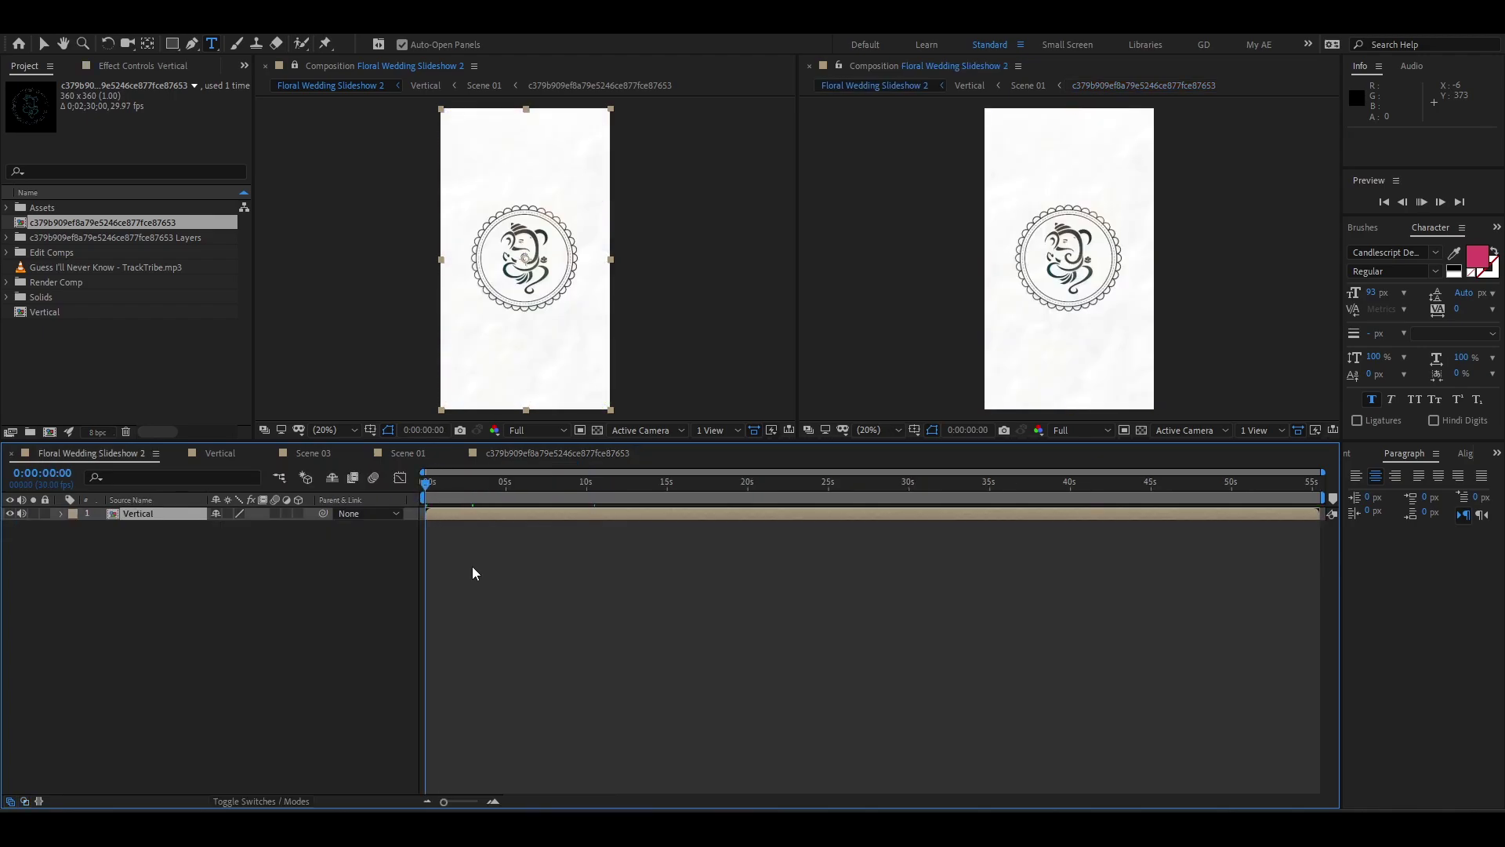
pyautogui.doubleClick(160, 514)
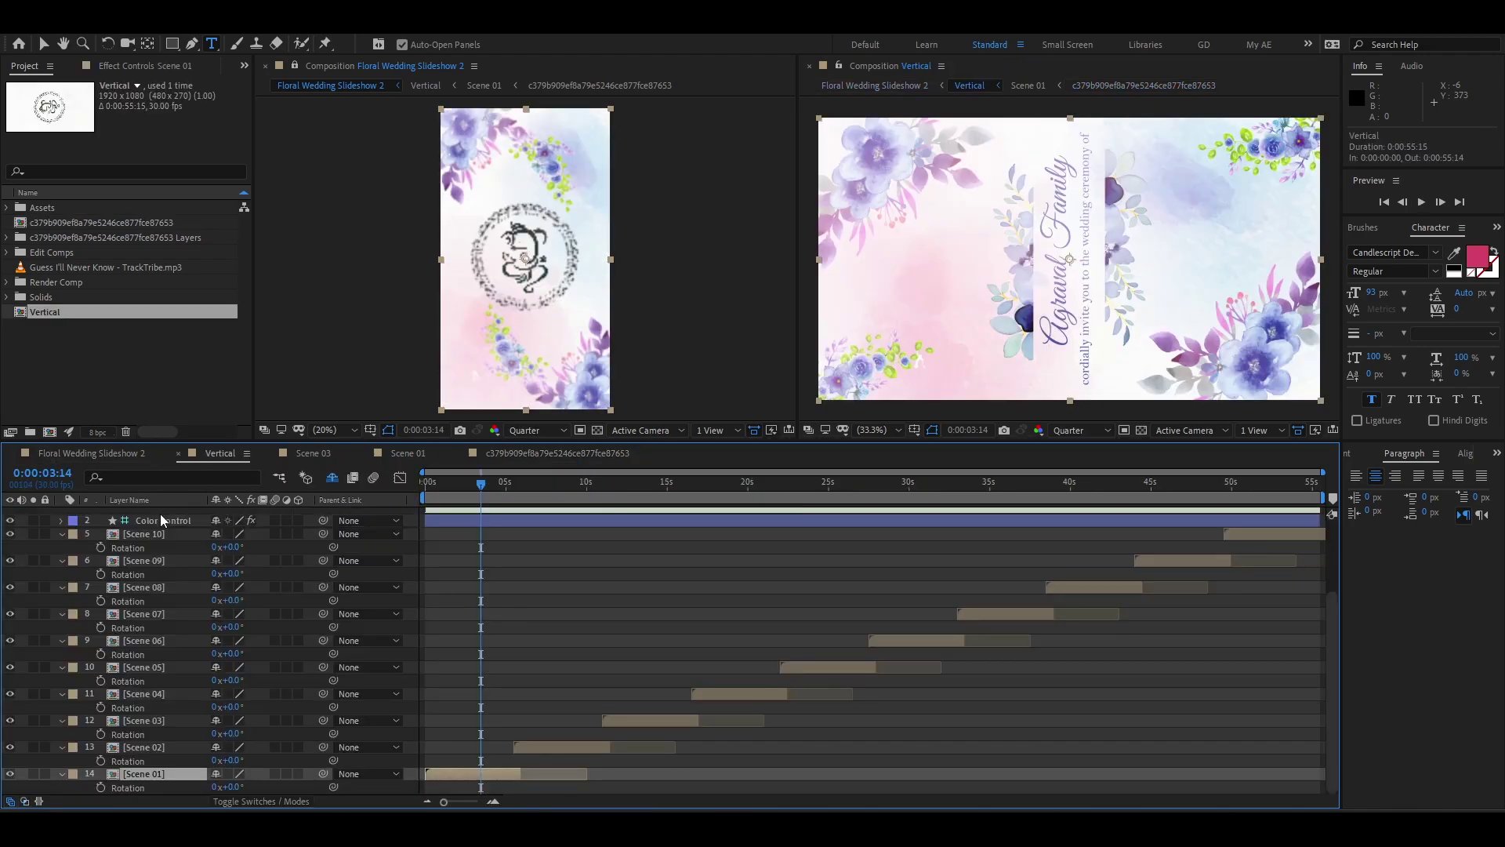
pyautogui.doubleClick(171, 773)
# - Make the Ganesha layer 3D and preview Scene 01's opening with Shape Layer 1's frame hidden
pyautogui.click(580, 632)
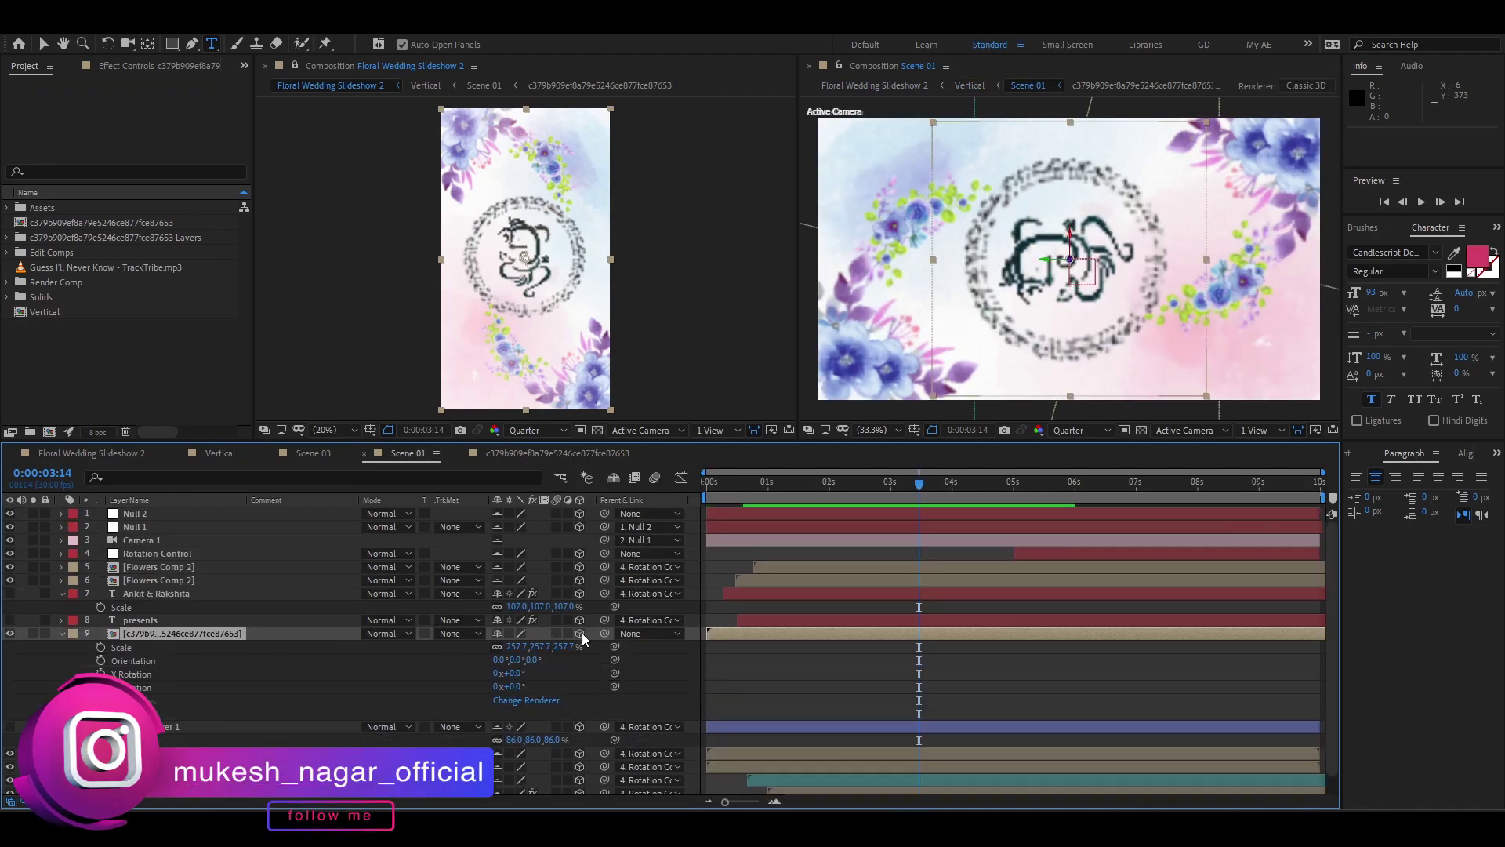
pyautogui.click(161, 728)
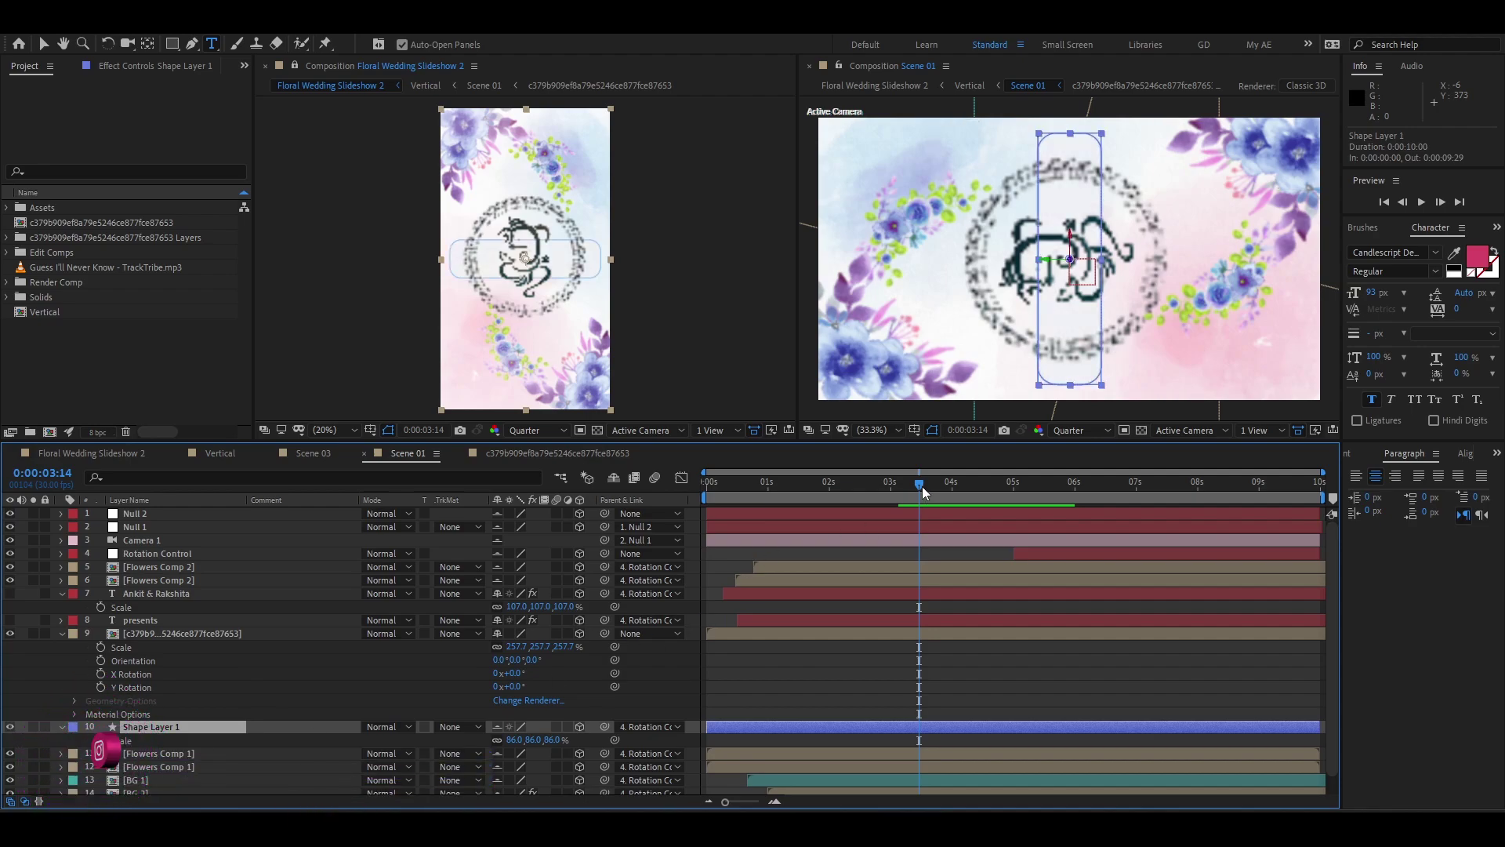
pyautogui.moveTo(921, 485); pyautogui.dragTo(982, 494)
pyautogui.click(713, 486)
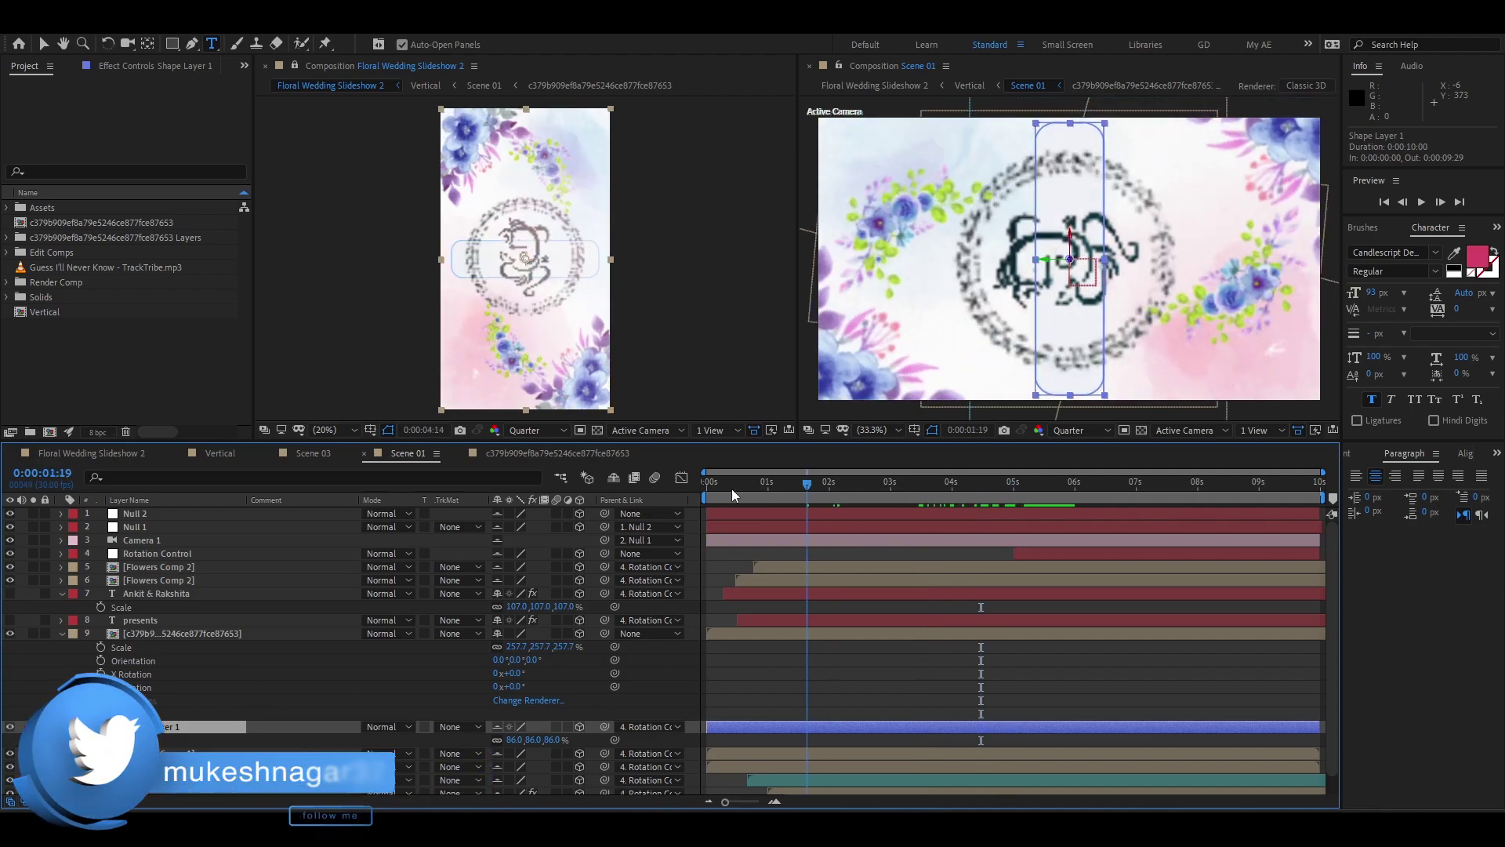
pyautogui.press('space')
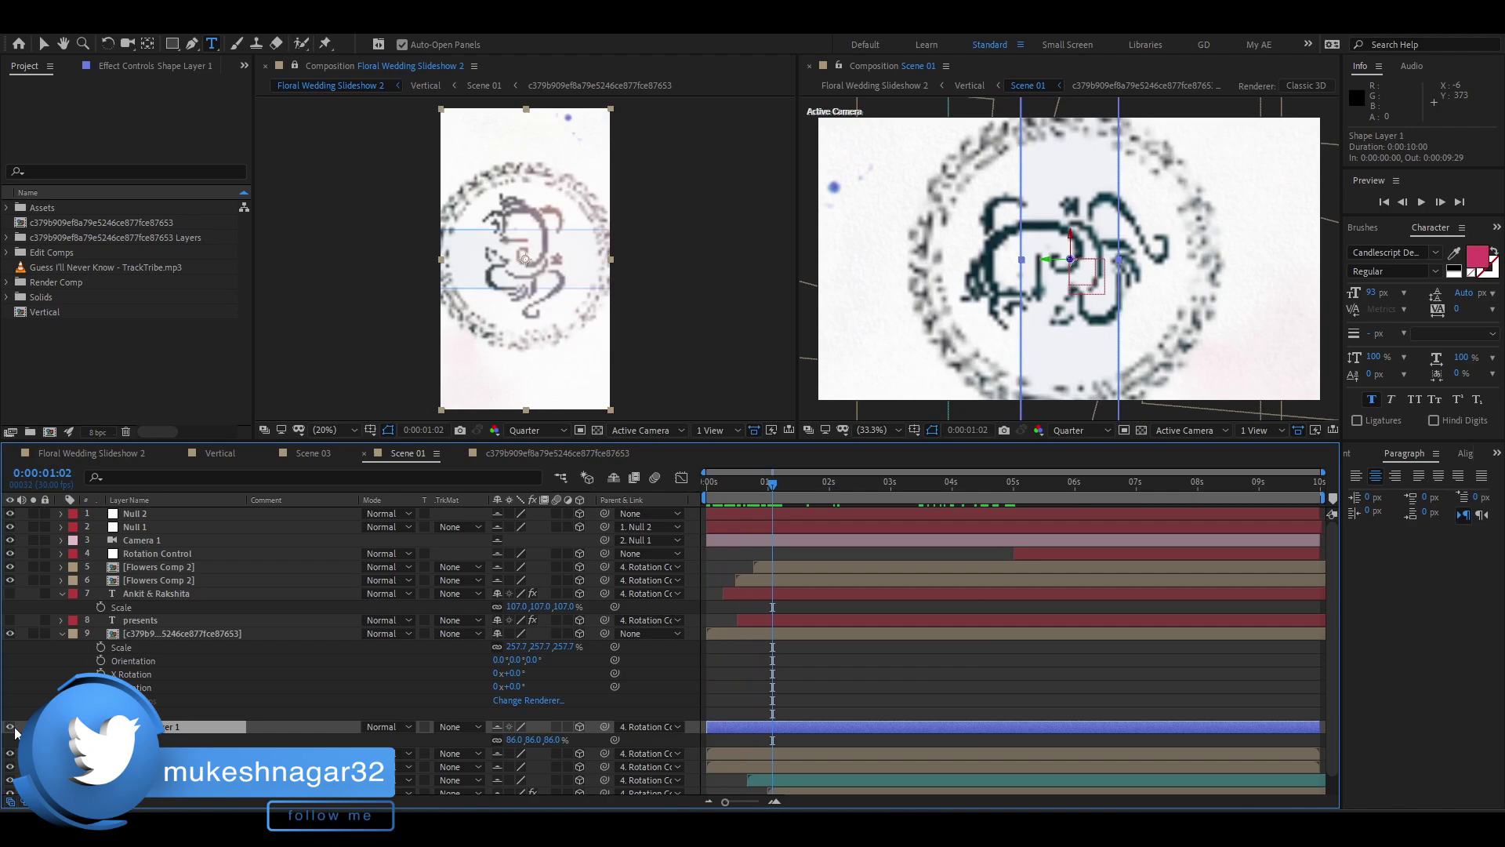
pyautogui.click(15, 729)
pyautogui.moveTo(822, 484)
pyautogui.mouseDown()
pyautogui.moveTo(771, 502)
pyautogui.moveTo(785, 536)
pyautogui.mouseUp()
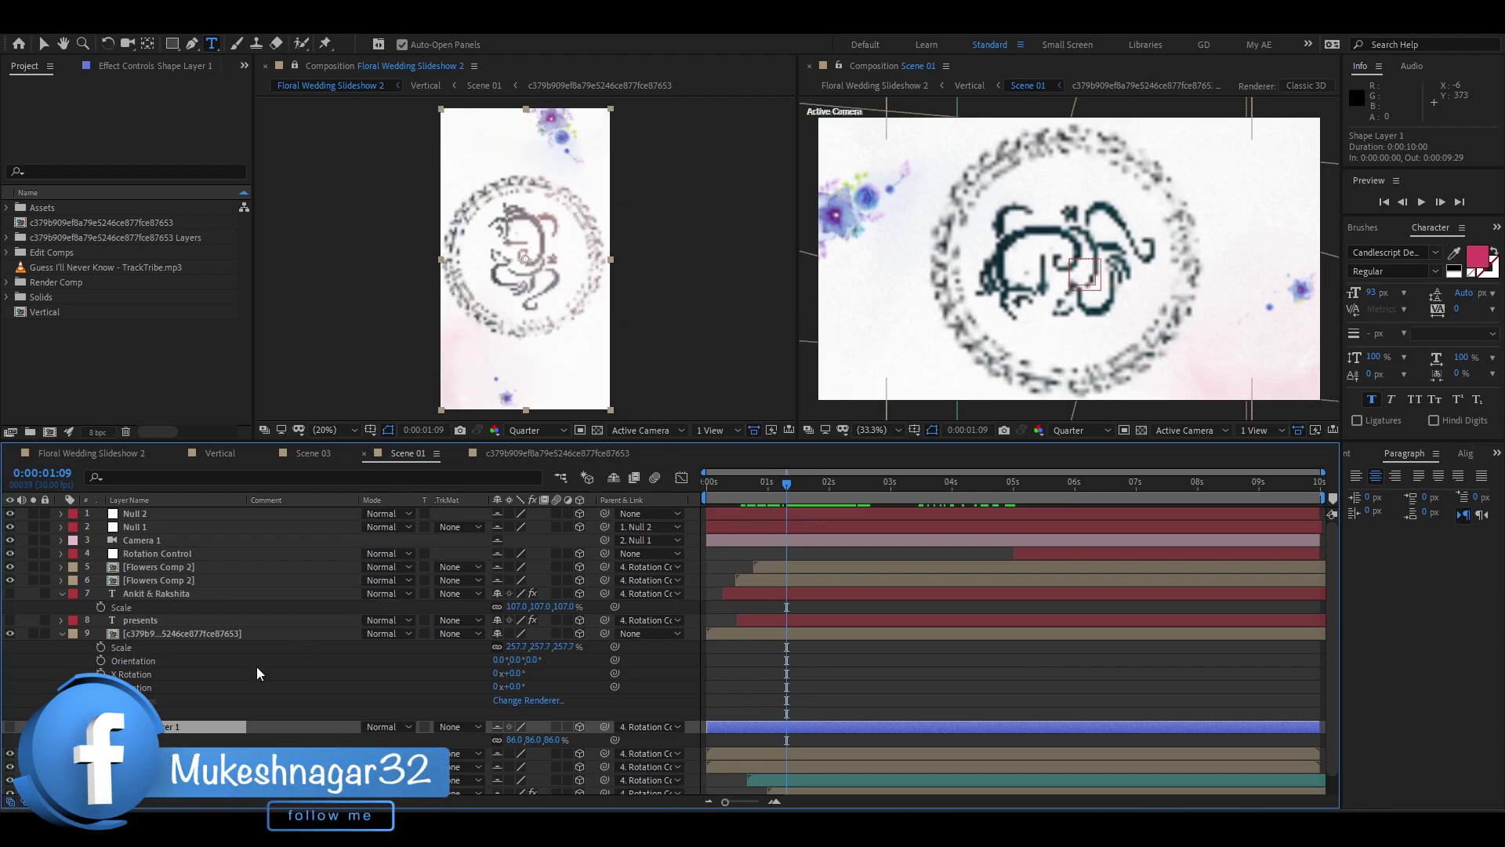
pyautogui.click(220, 634)
# - Trim the emblem layer to start here and add an Opacity keyframe at 3:05, previewing the fade
pyautogui.hotkey('alt', '[')
pyautogui.hotkey('alt', 'shift', 't')
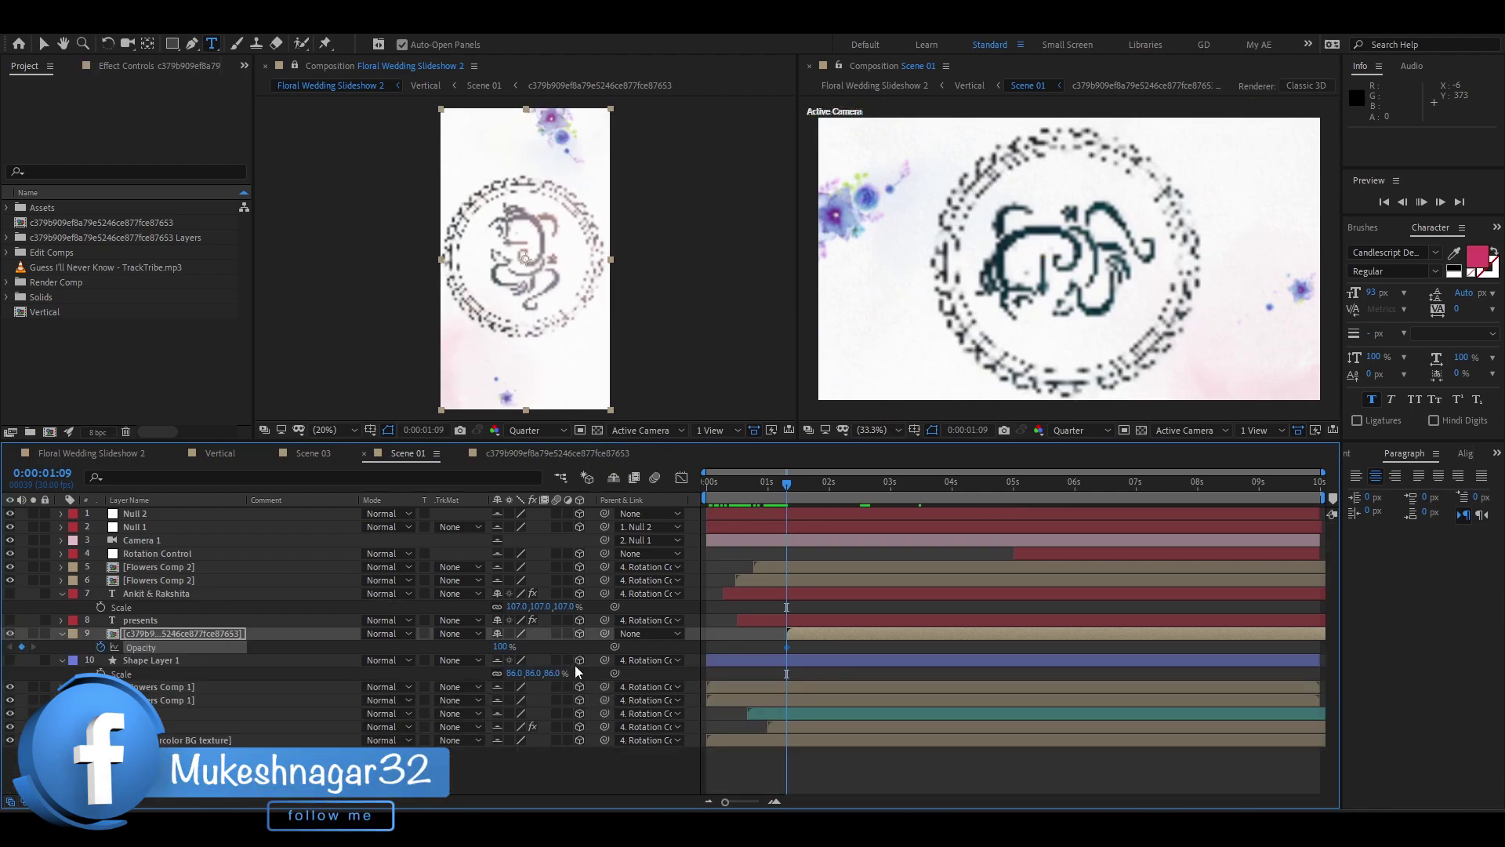
pyautogui.press('space')
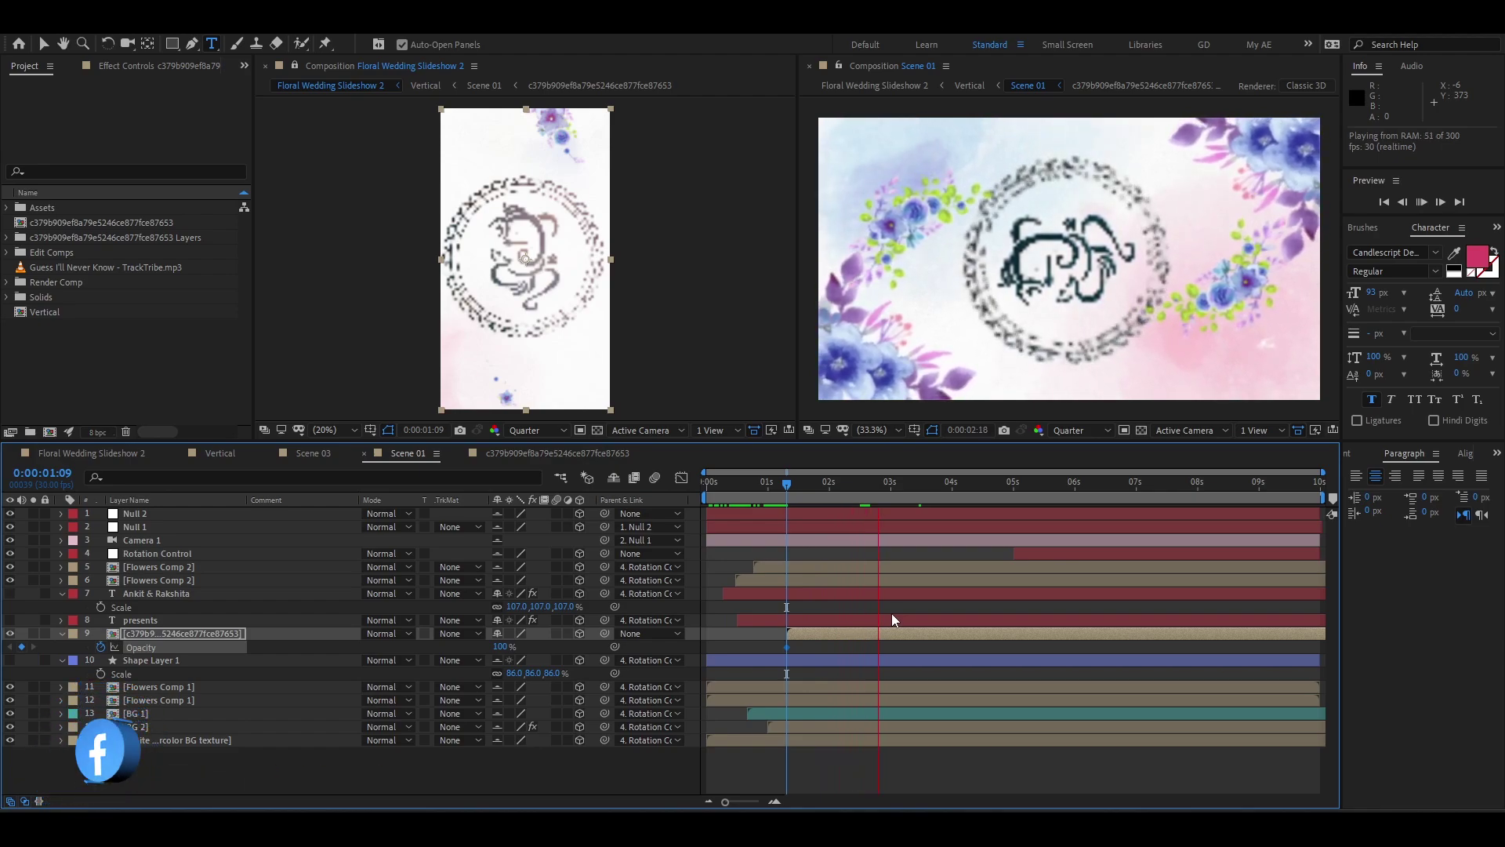
pyautogui.press('space')
pyautogui.click(22, 646)
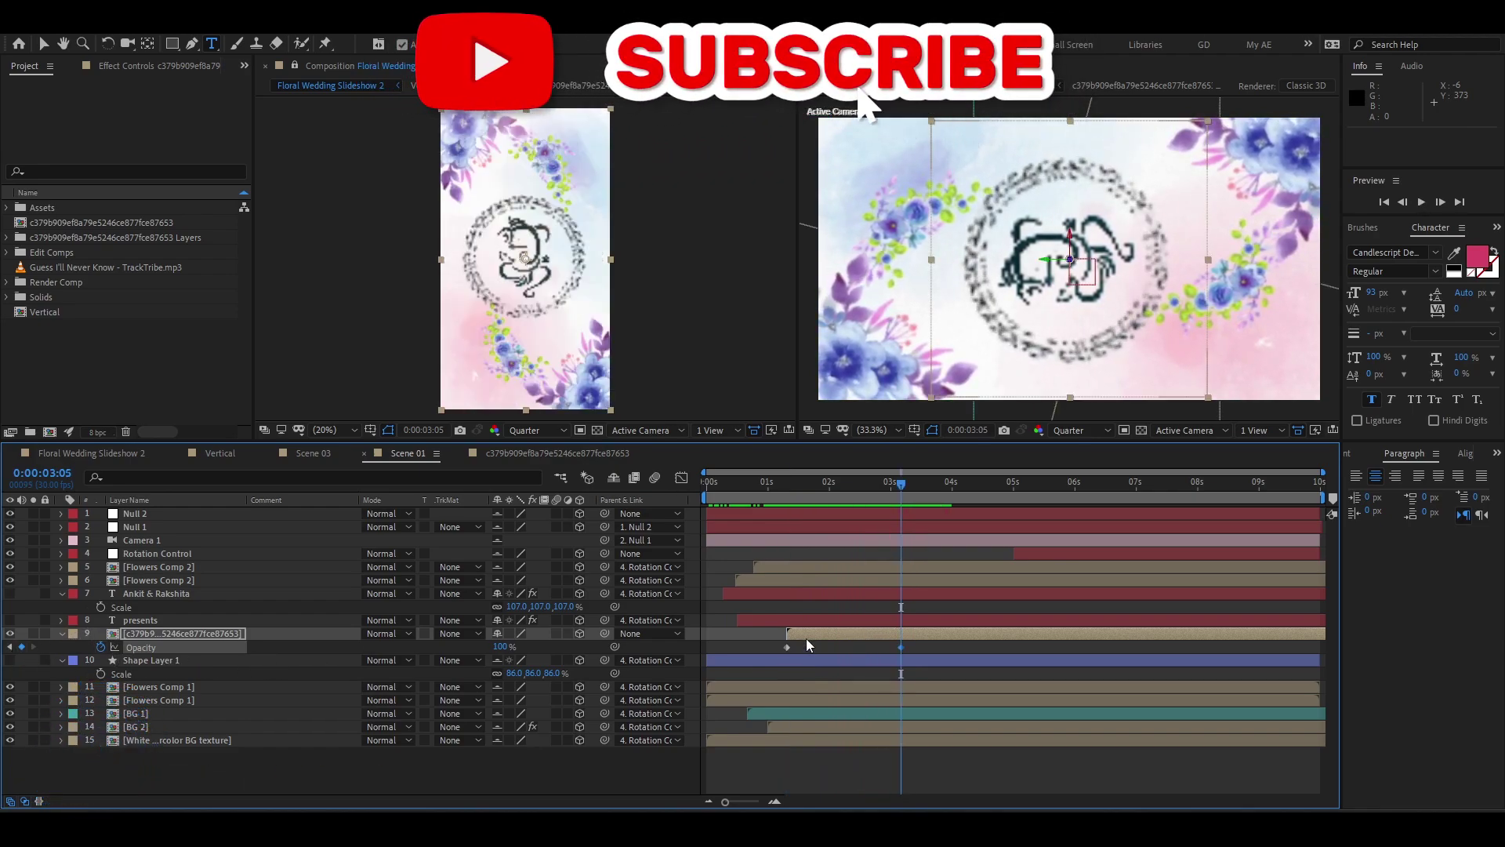
pyautogui.click(12, 646)
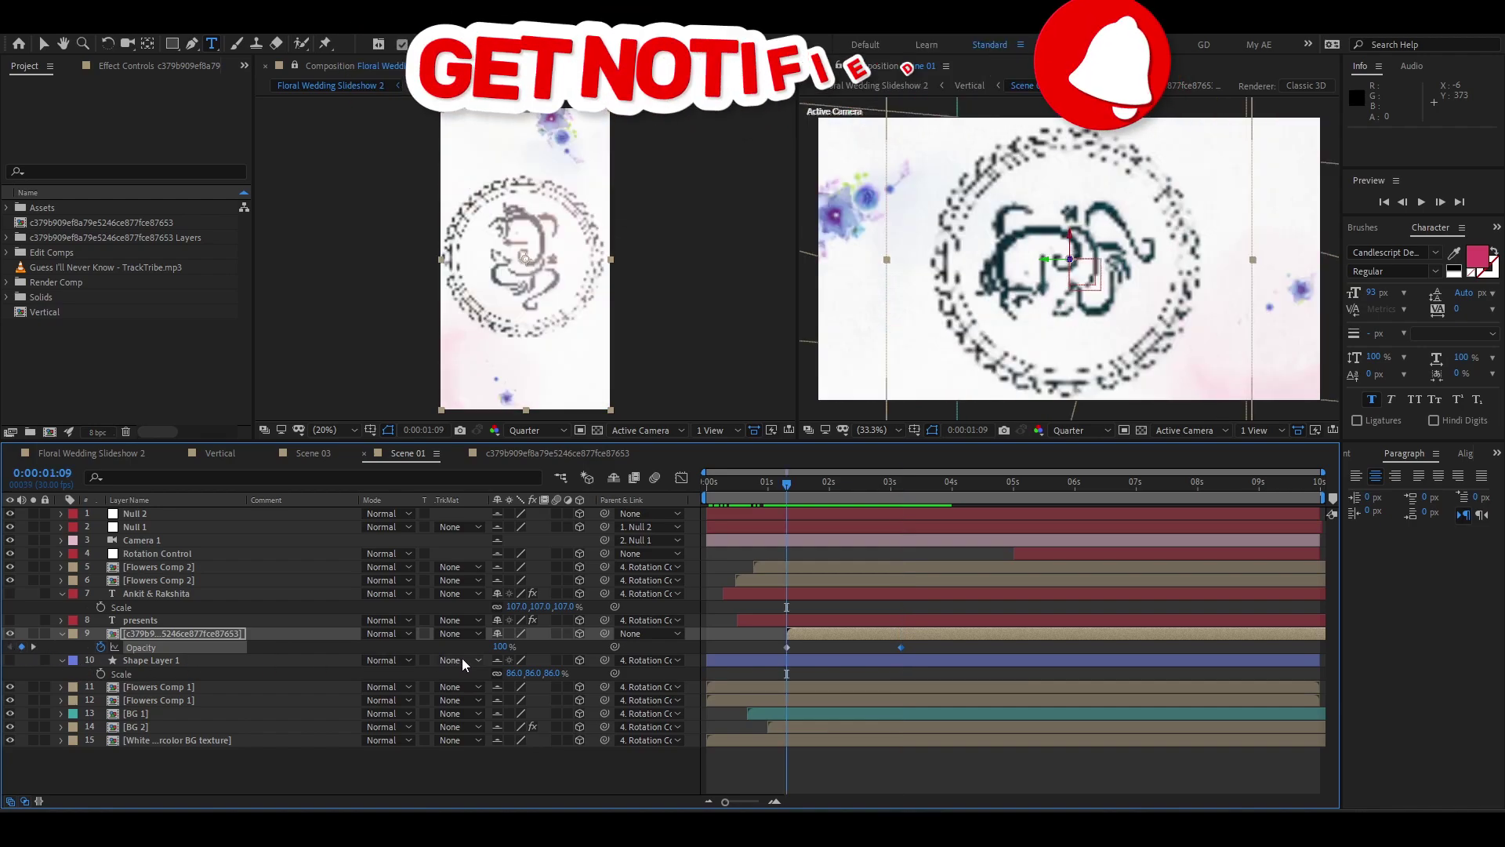
pyautogui.write('0')
pyautogui.press('space')
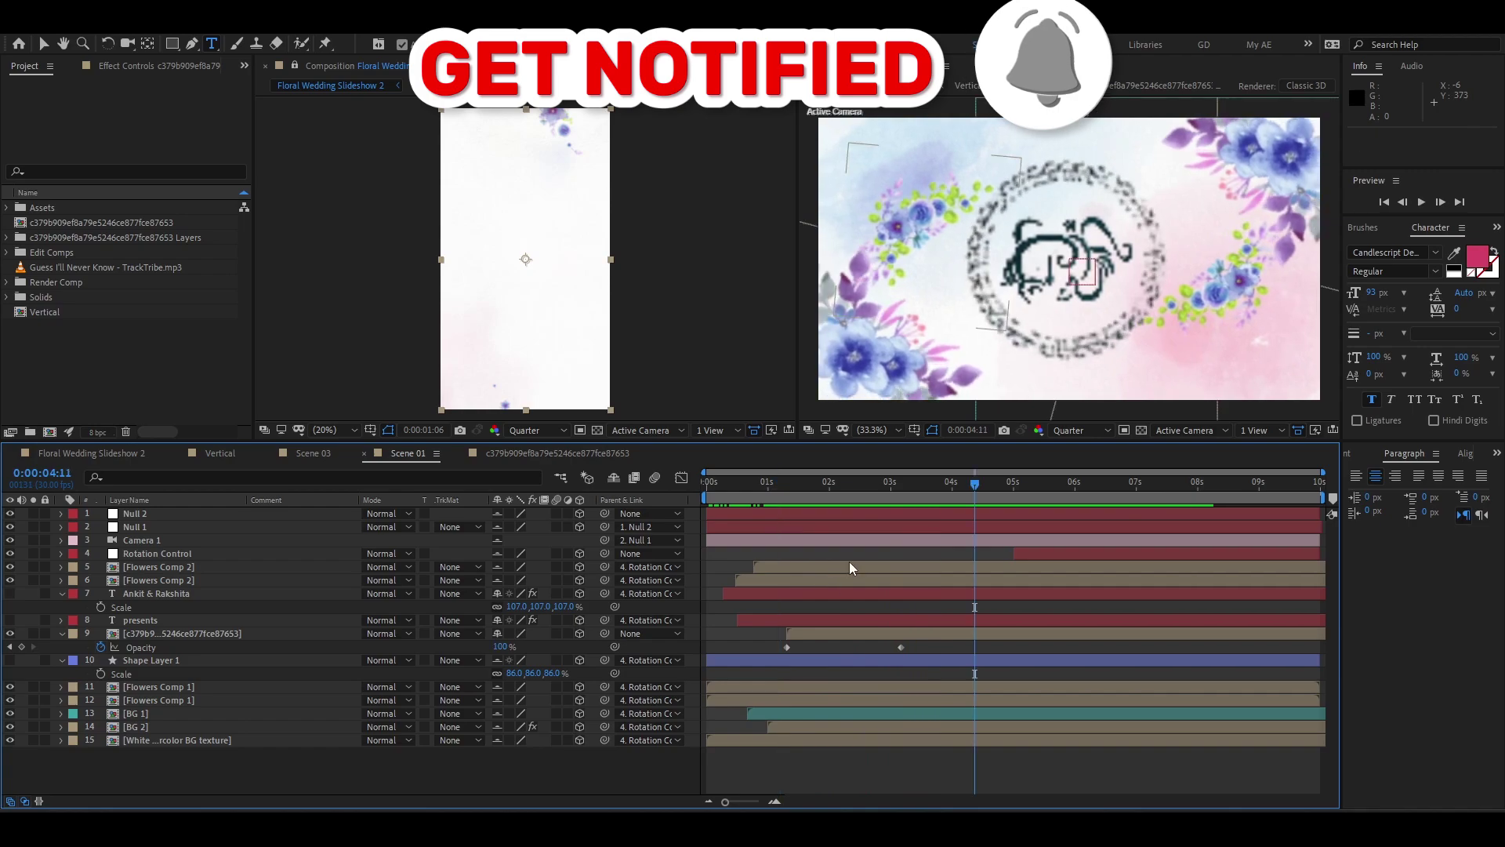
pyautogui.press('space')
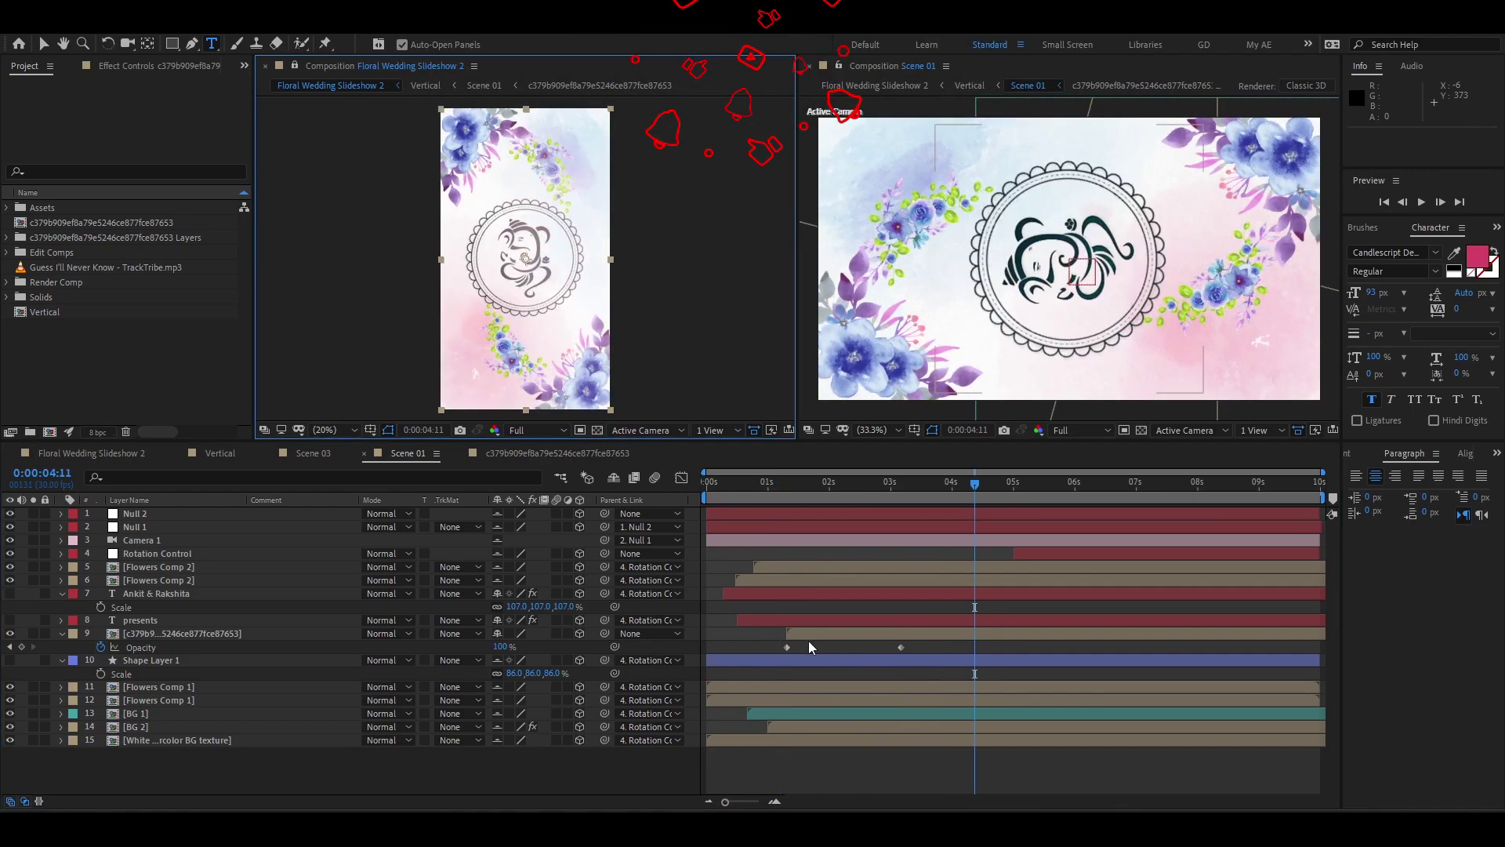
# - Set the Ganesha emblem layer's blending mode to Hard Light
pyautogui.click(163, 633)
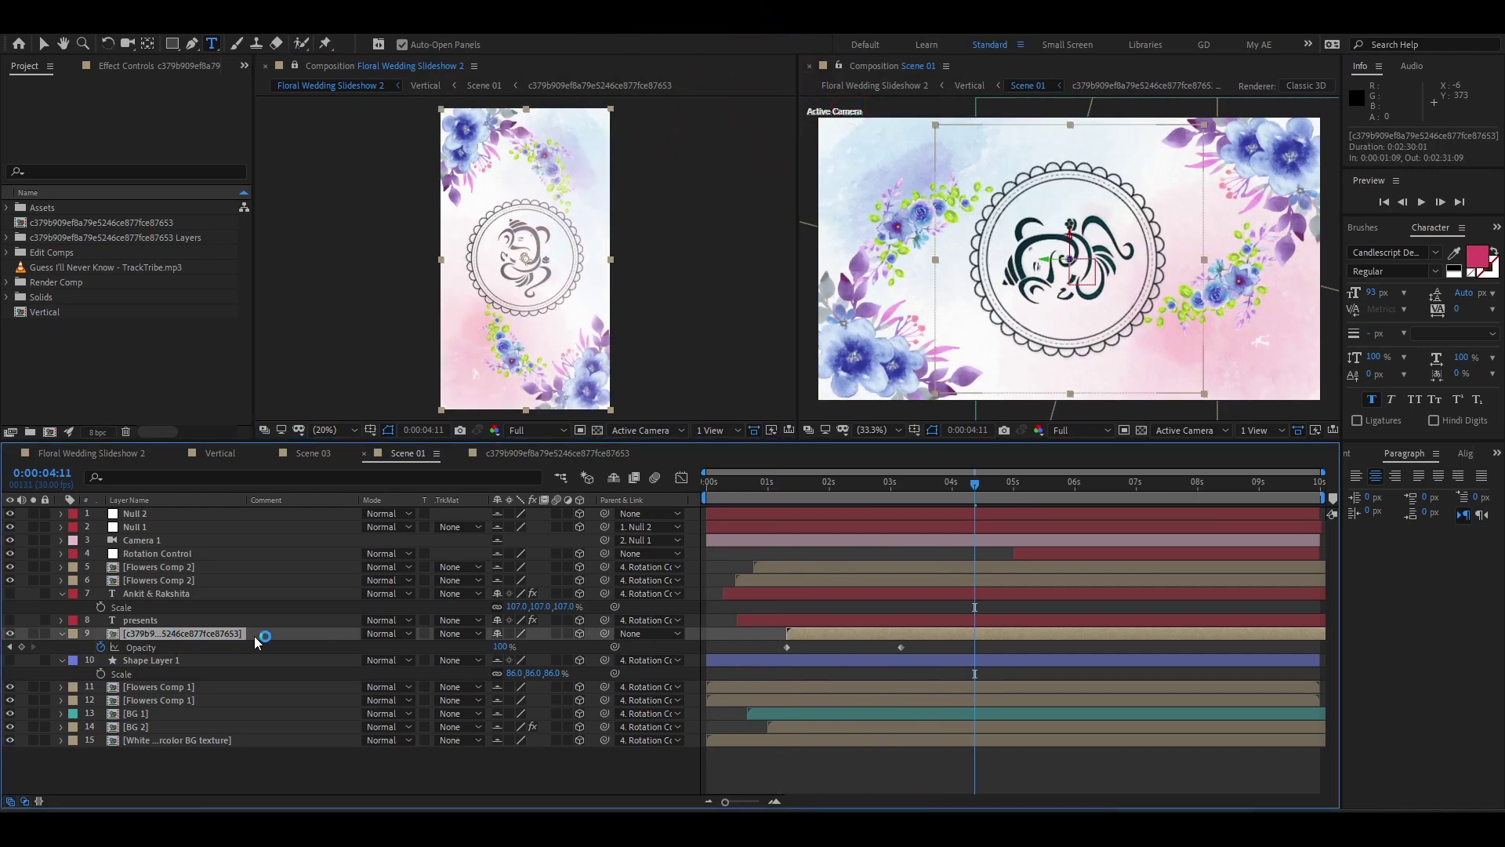
pyautogui.click(397, 633)
pyautogui.click(439, 463)
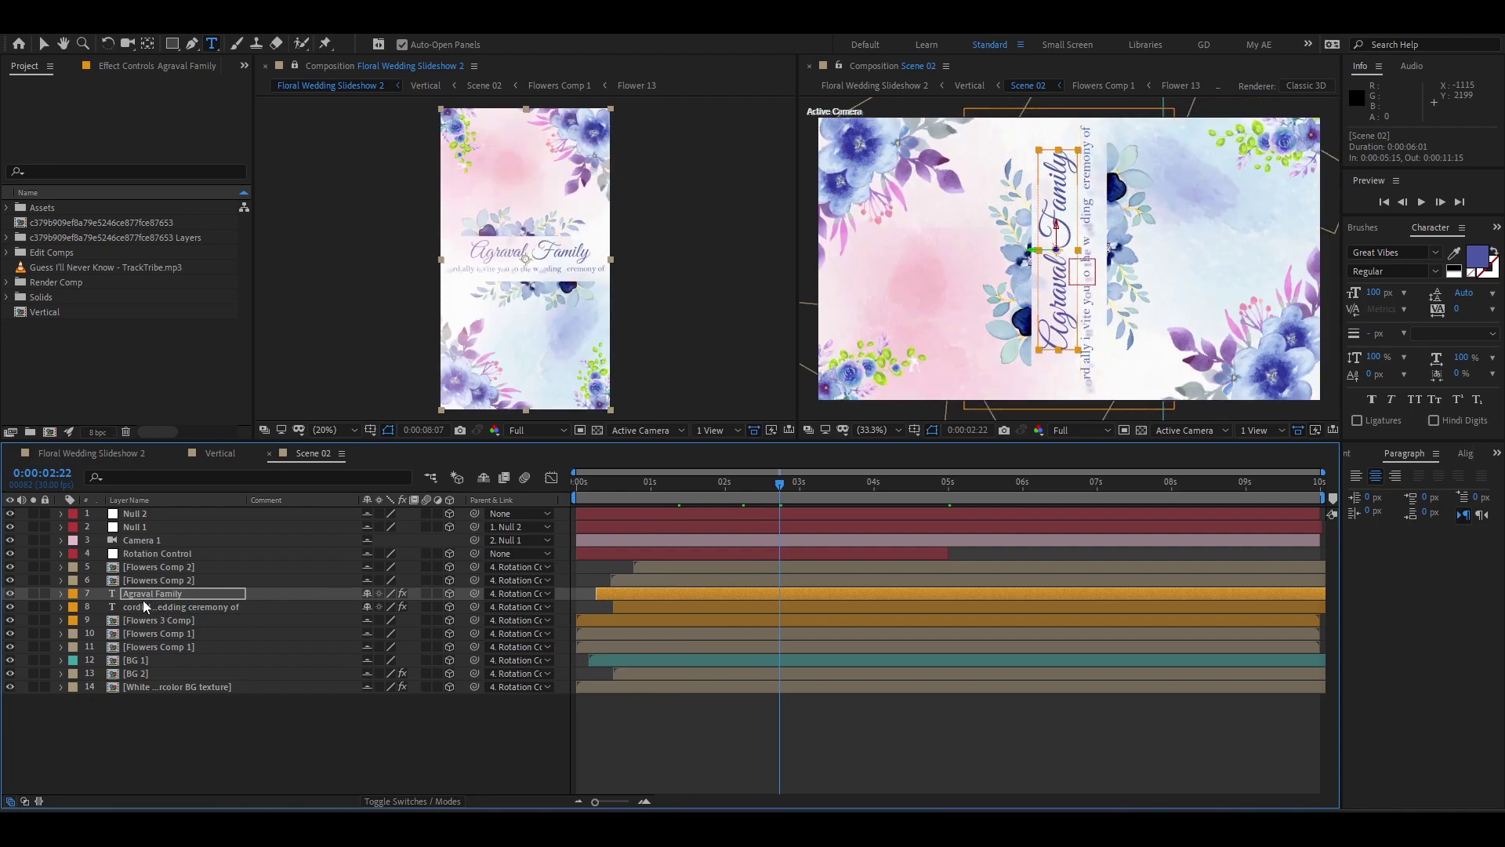
# - Retype Scene 02's heading as 'Ankit & Rakshita' and hide the invitation line below it
pyautogui.write('Ankit & Rakshita')
pyautogui.press('Return')
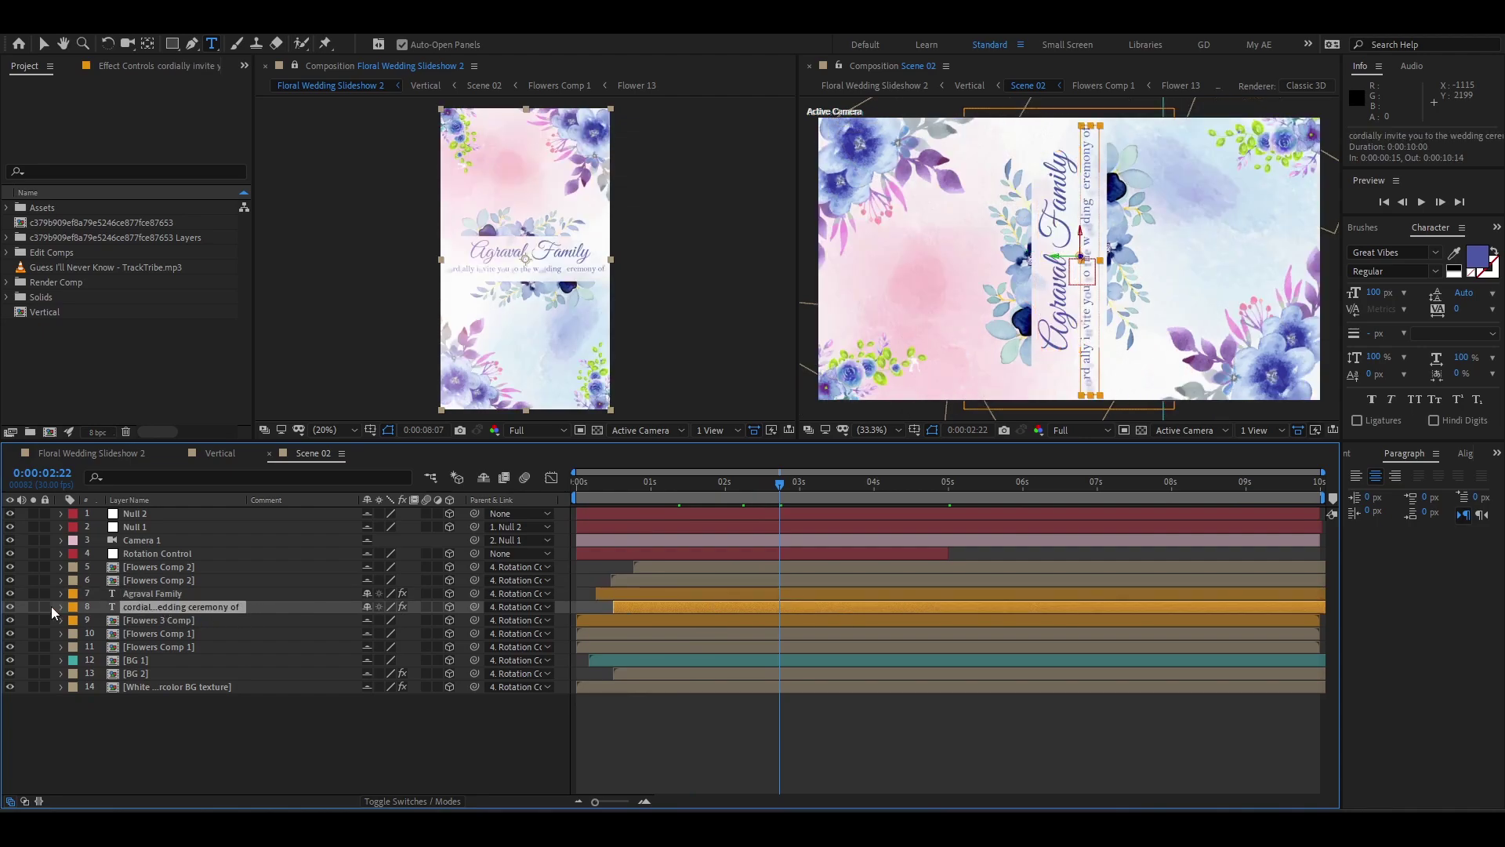
pyautogui.click(10, 607)
# - Back in Vertical, move on to the groom introduction scene and select the Scene 03 layer
pyautogui.click(833, 486)
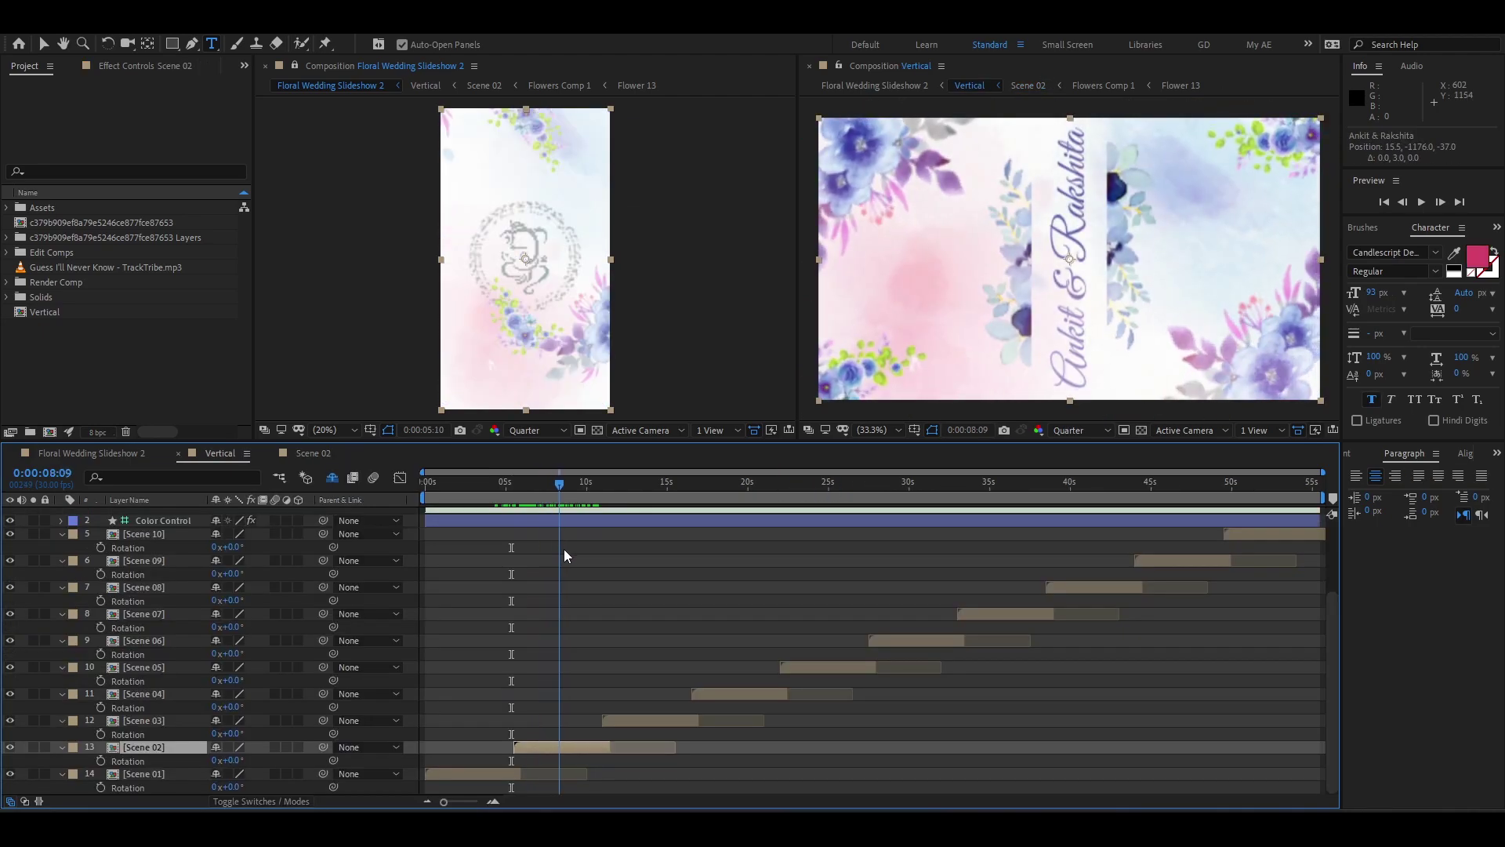
pyautogui.moveTo(583, 553); pyautogui.dragTo(661, 584)
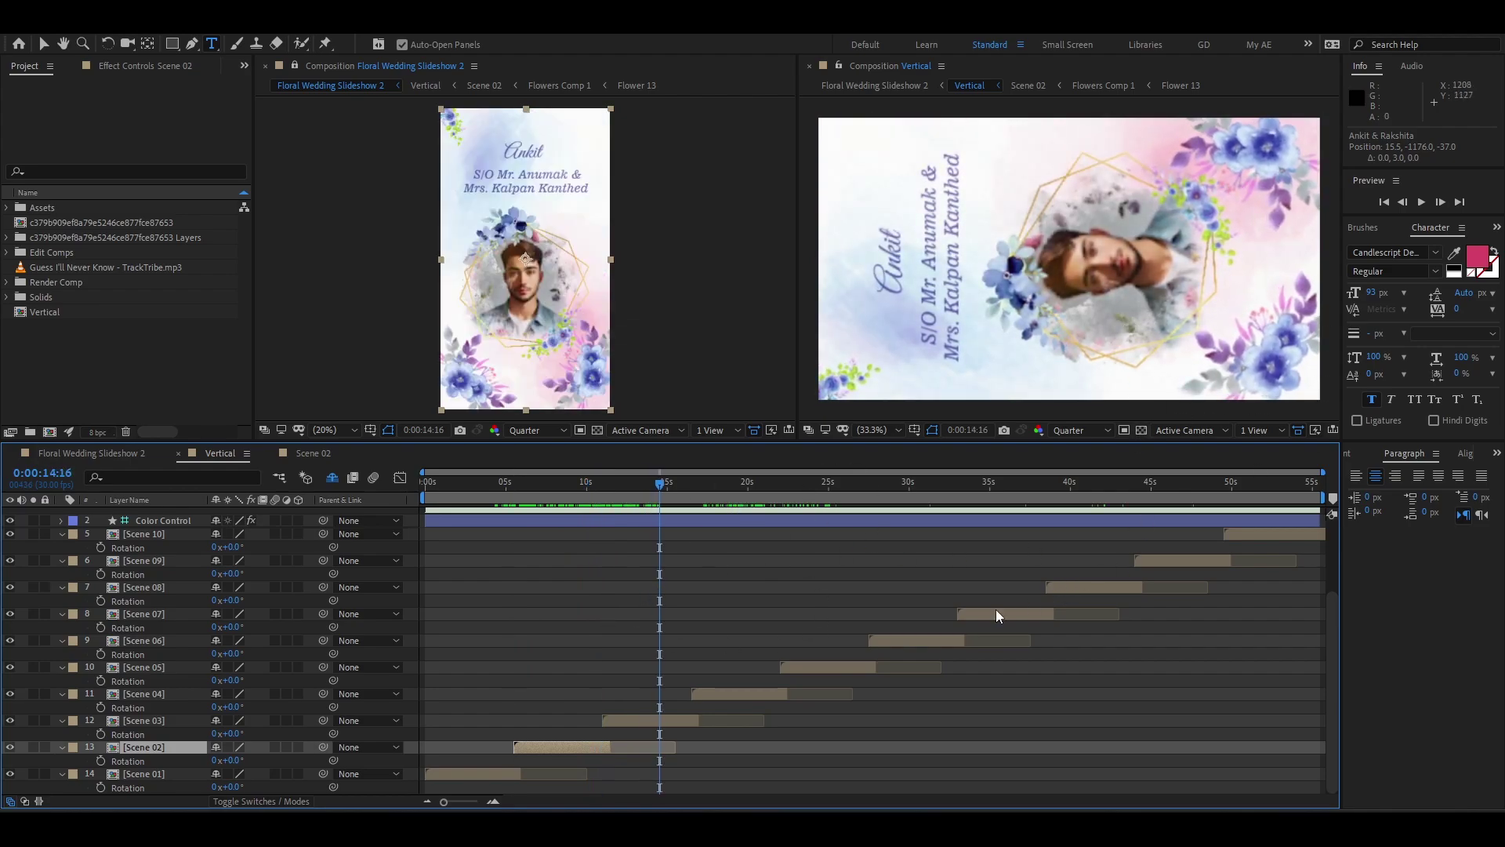
pyautogui.click(634, 719)
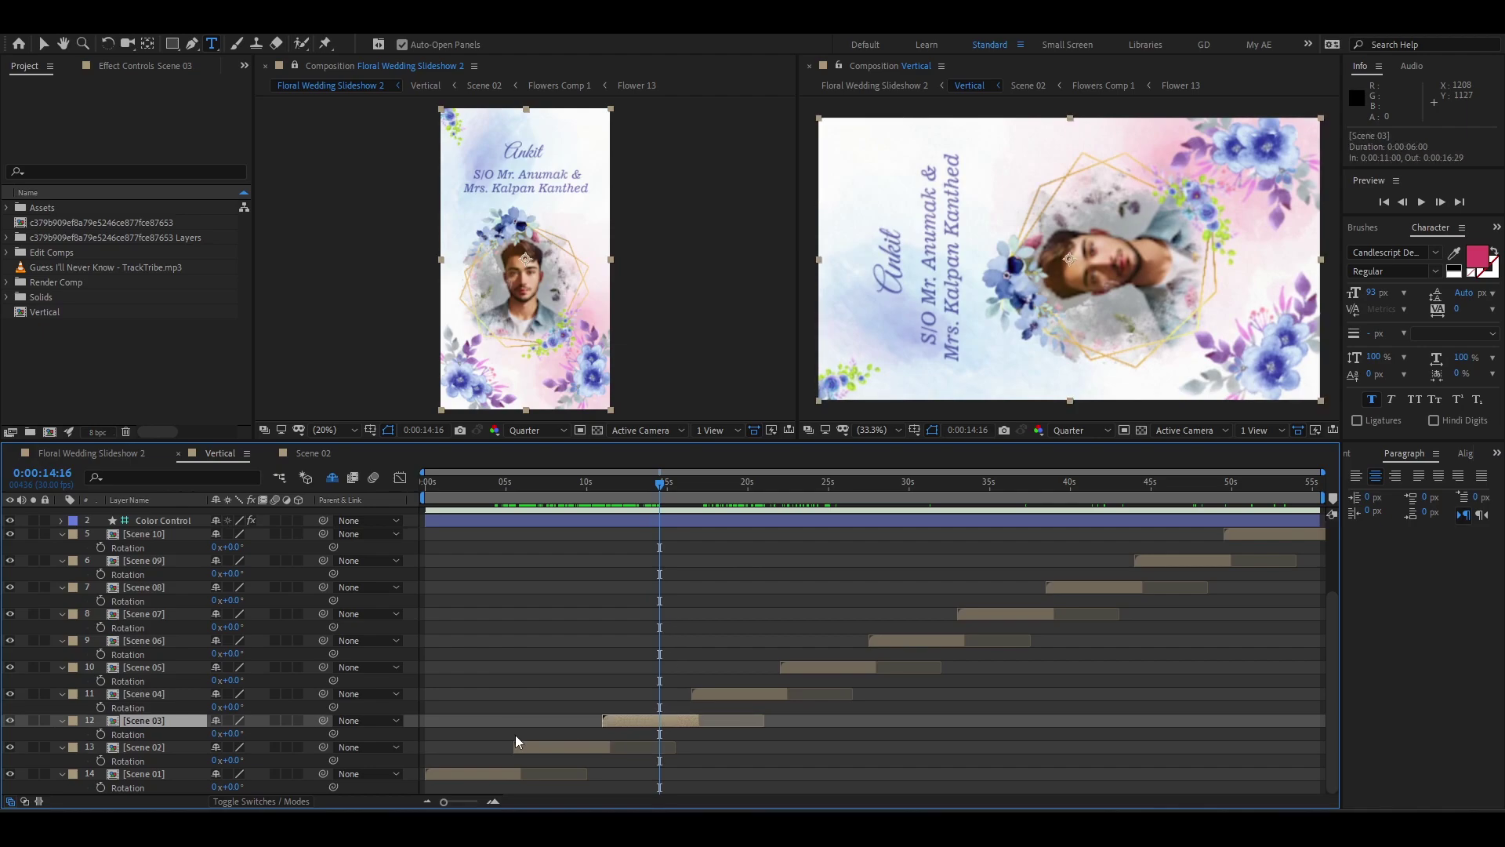
# - Open Scene 03 and change the parents' names line to 'Meet the Goom'
pyautogui.doubleClick(126, 719)
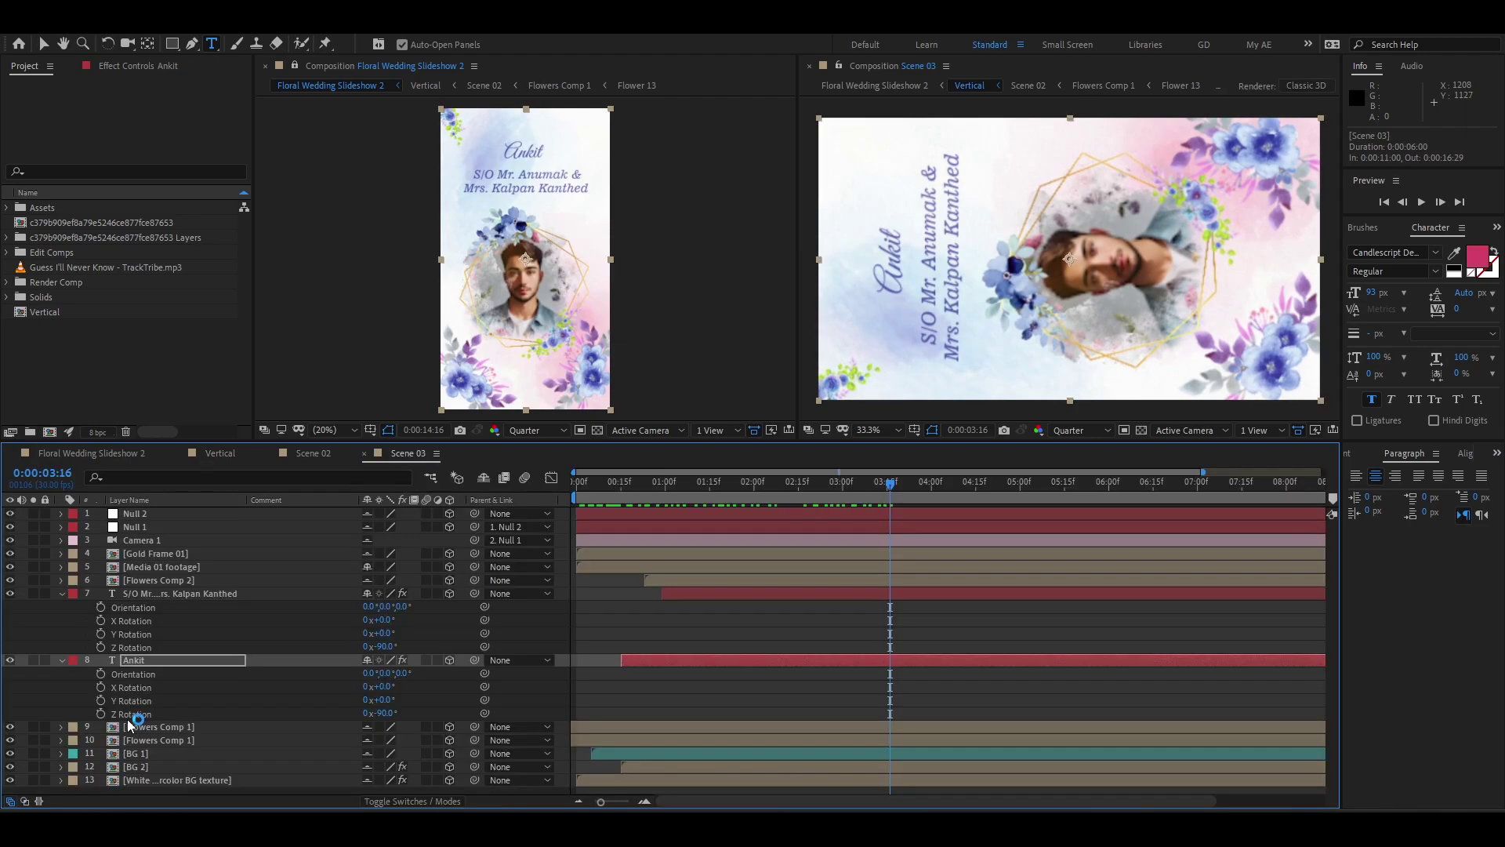
pyautogui.click(197, 595)
pyautogui.write('Meet the Goom')
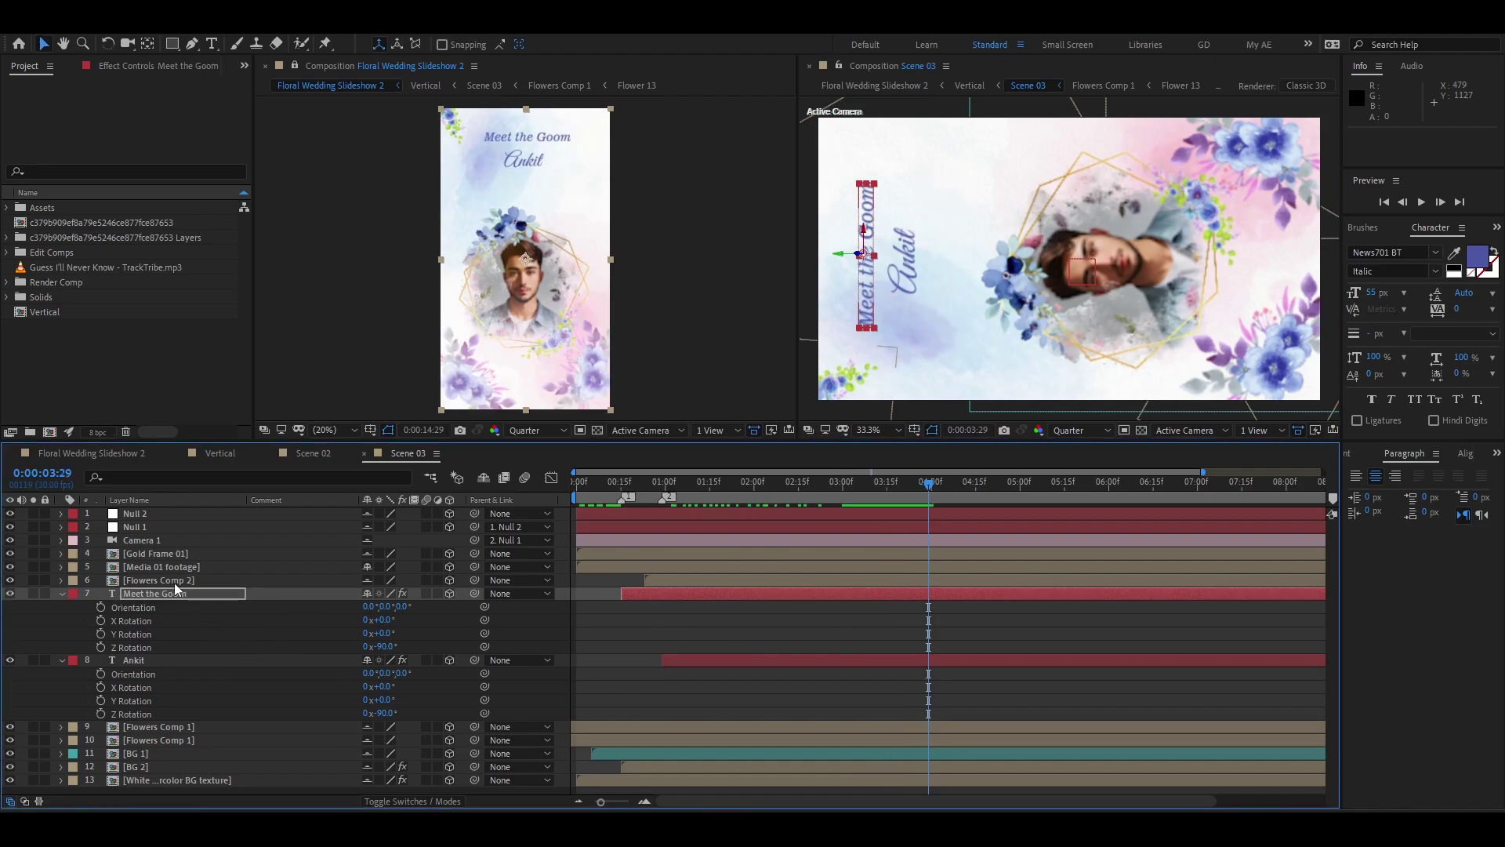
# - Hide Gold Frame 01 and open the groom's photo footage composition
pyautogui.click(157, 567)
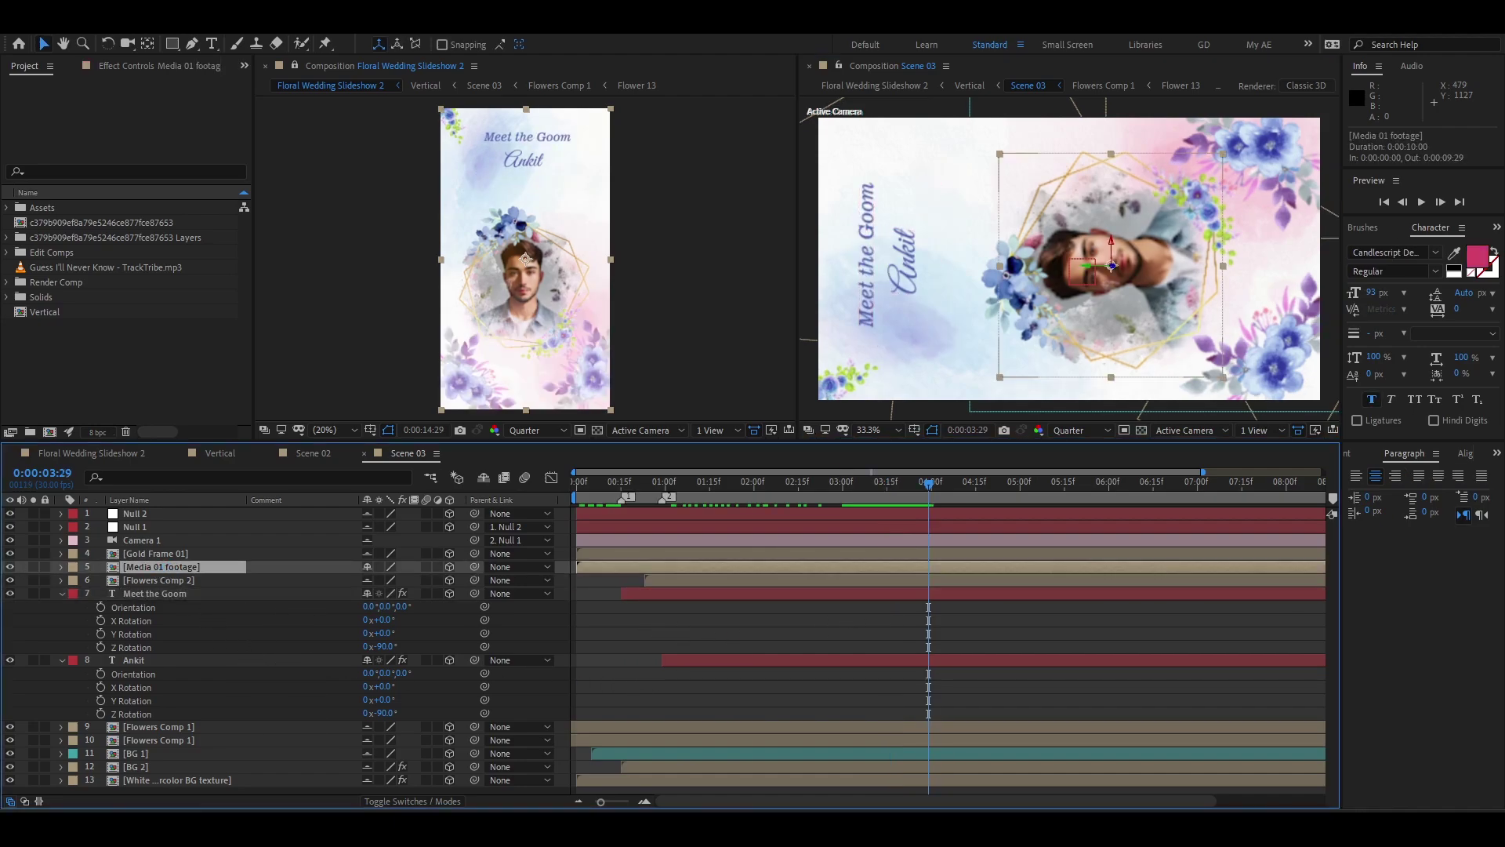
pyautogui.click(10, 566)
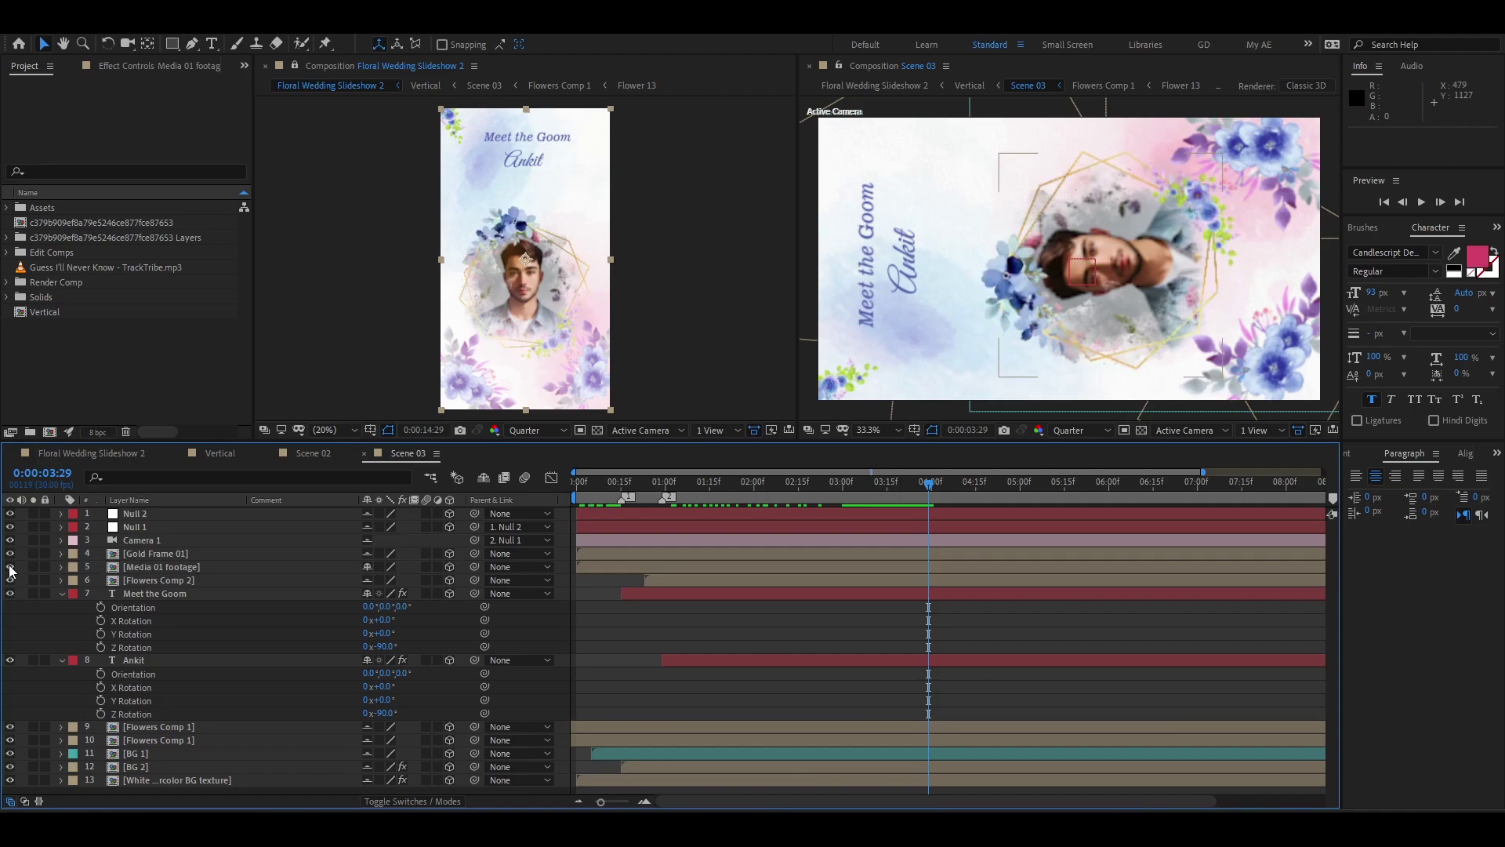
pyautogui.click(129, 569)
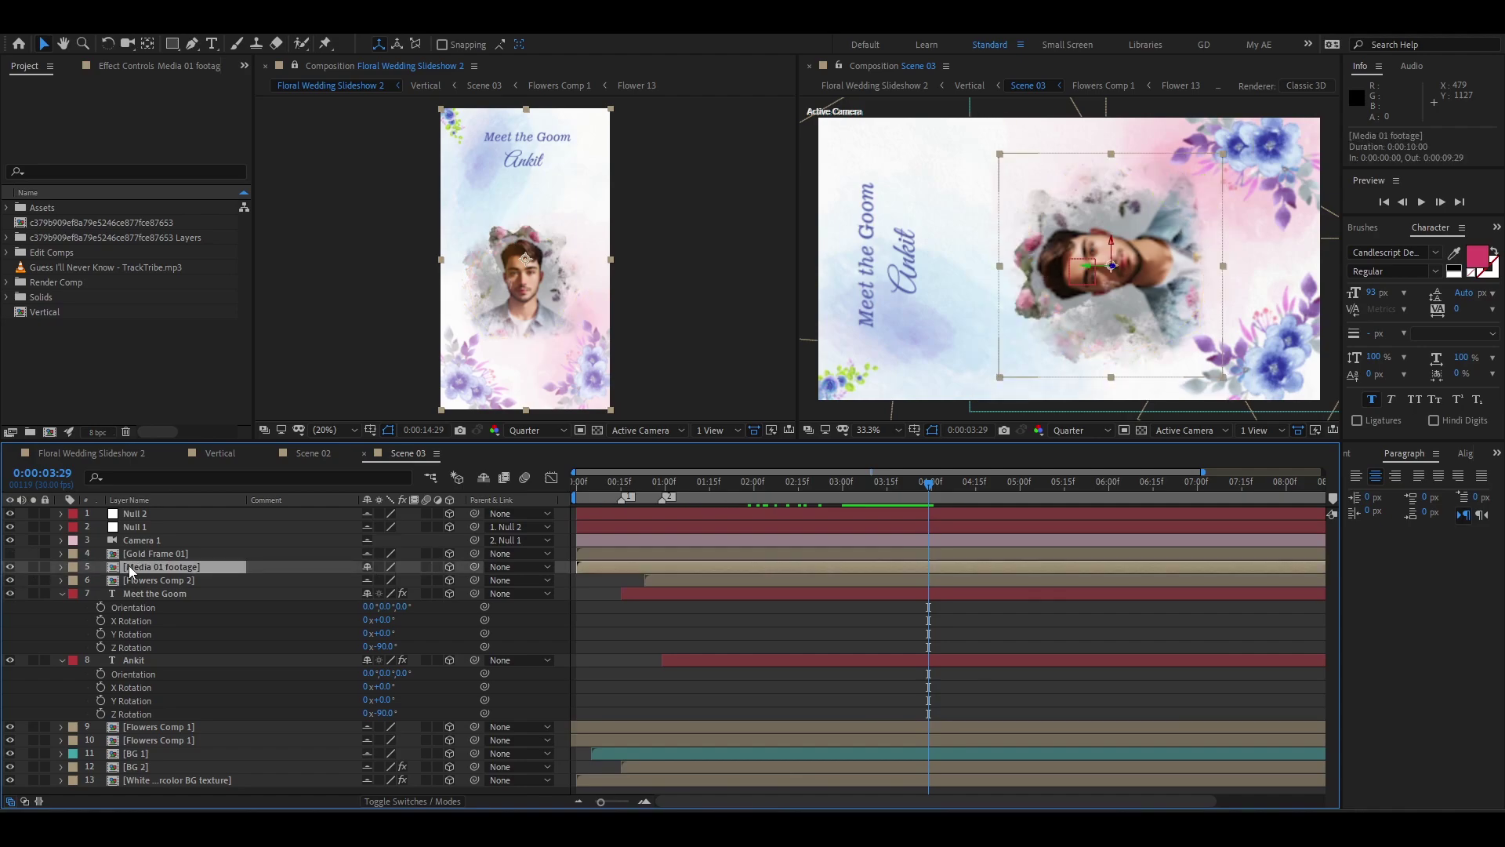
pyautogui.doubleClick(131, 571)
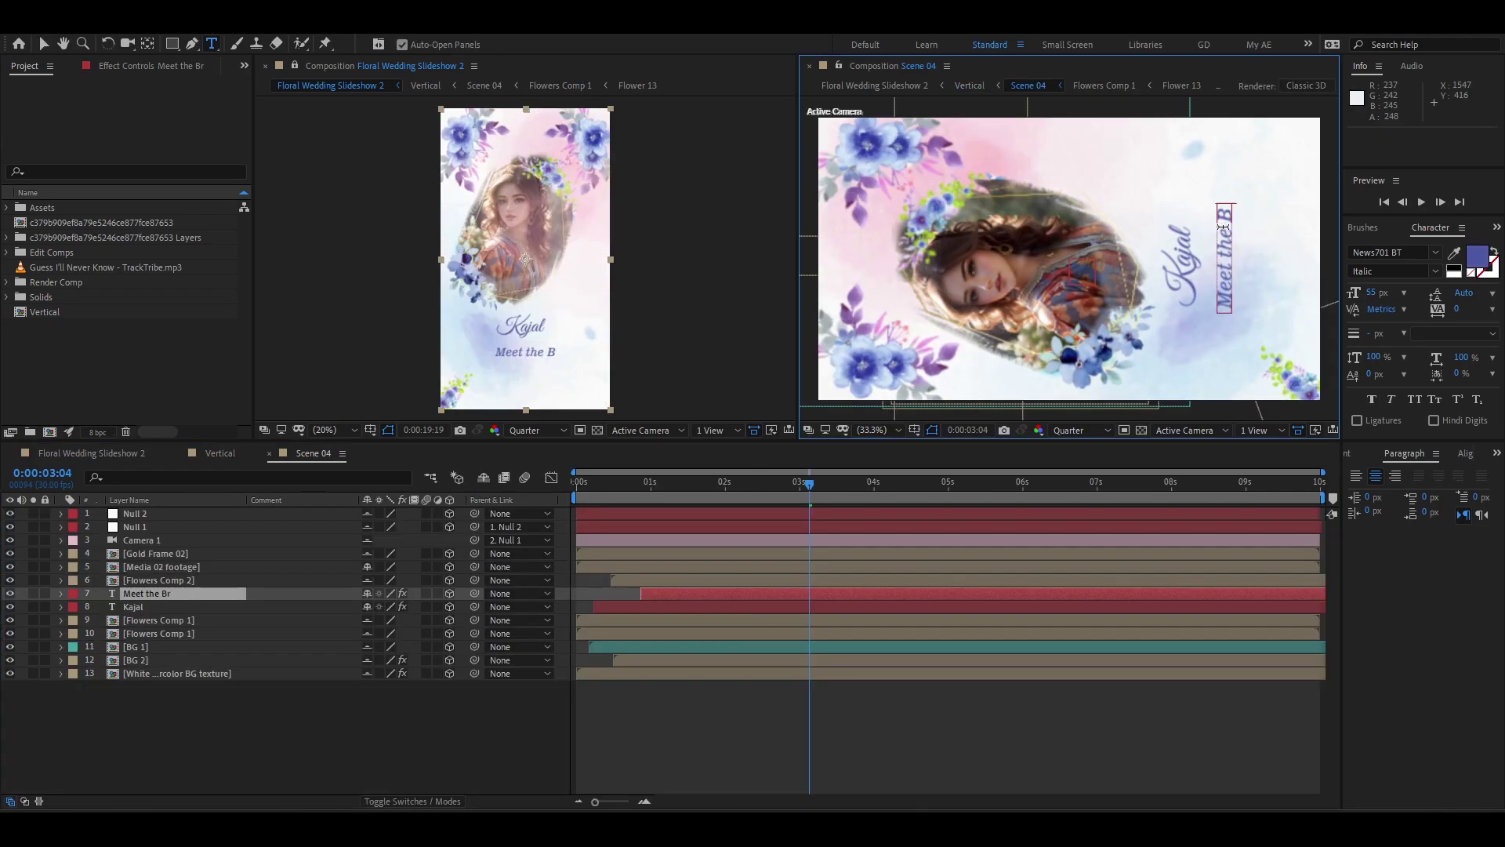
# - Finish the bride subtitle as 'Meet the Bride' and check it across nearby frames
pyautogui.write('ride')
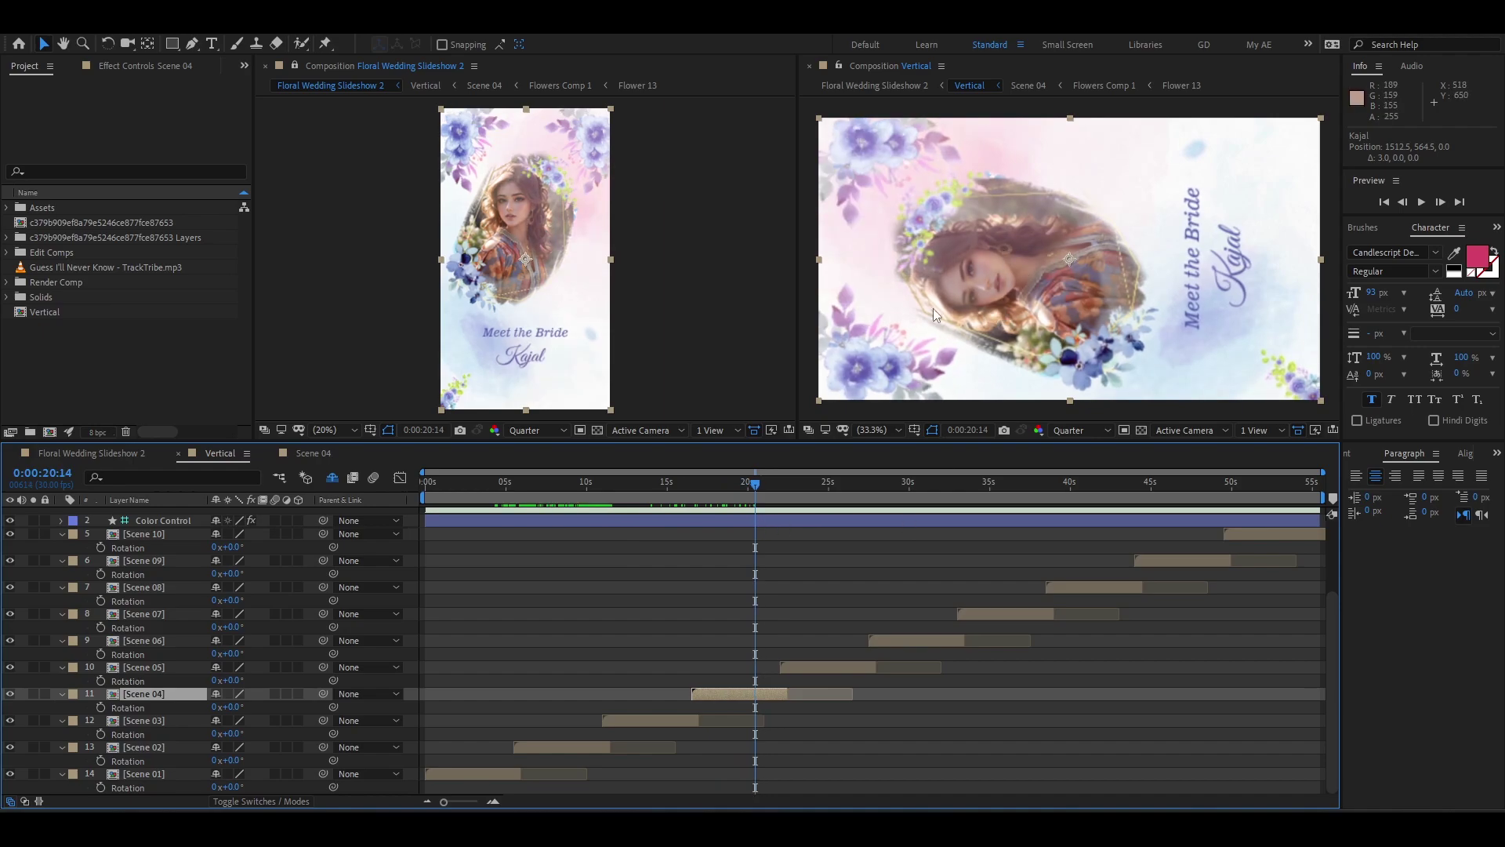
pyautogui.moveTo(751, 492); pyautogui.dragTo(755, 491)
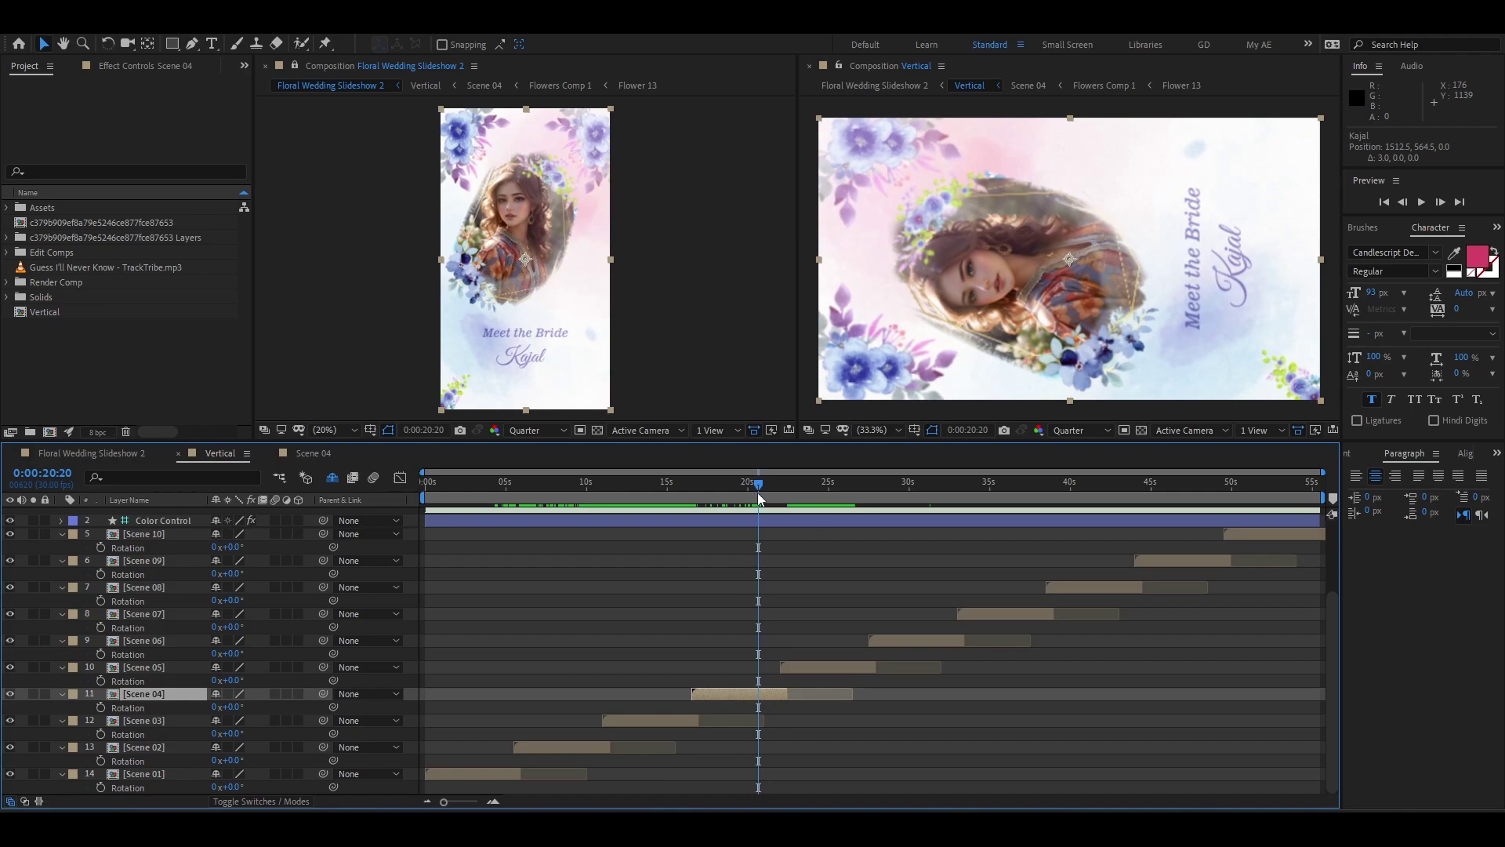
pyautogui.moveTo(688, 488)
pyautogui.mouseDown()
pyautogui.moveTo(745, 492)
pyautogui.moveTo(726, 551)
pyautogui.moveTo(813, 515)
pyautogui.mouseUp()
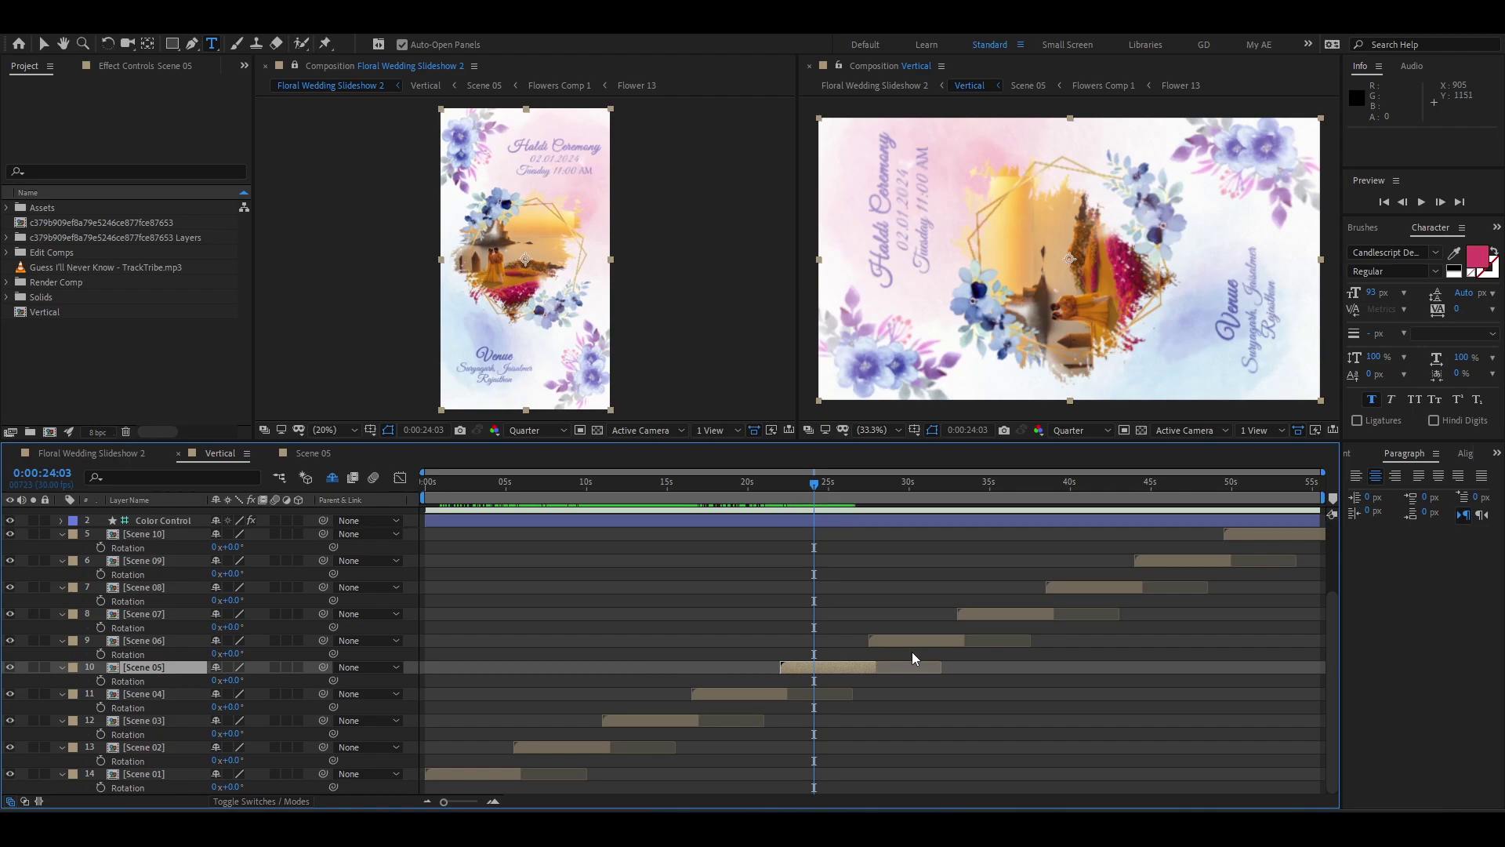
# - Open Scene 05 and hide its gold frame and ceremony venue footage
pyautogui.moveTo(820, 490); pyautogui.dragTo(1095, 560)
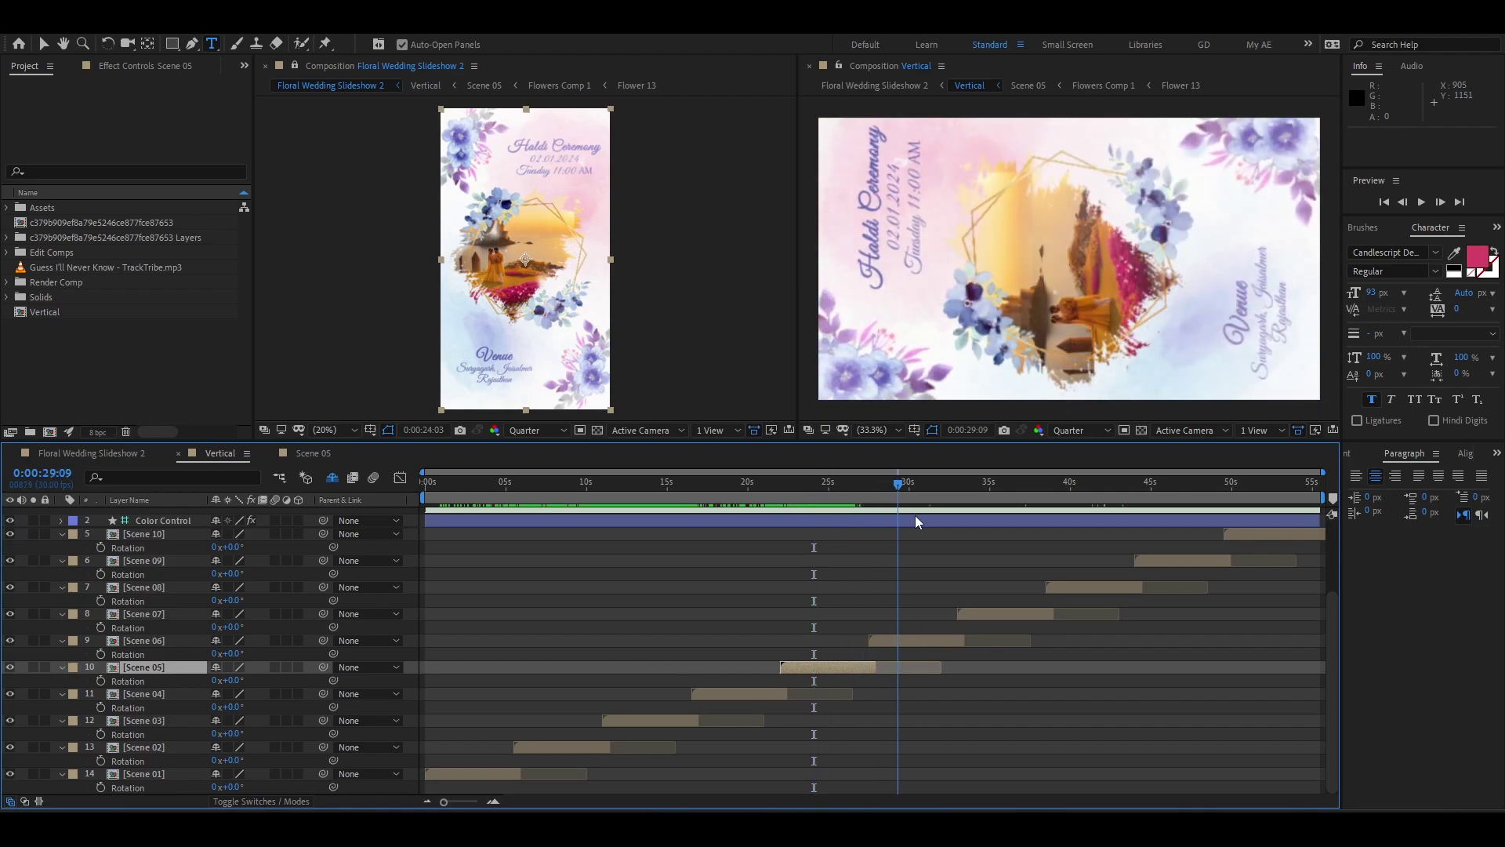
pyautogui.doubleClick(143, 667)
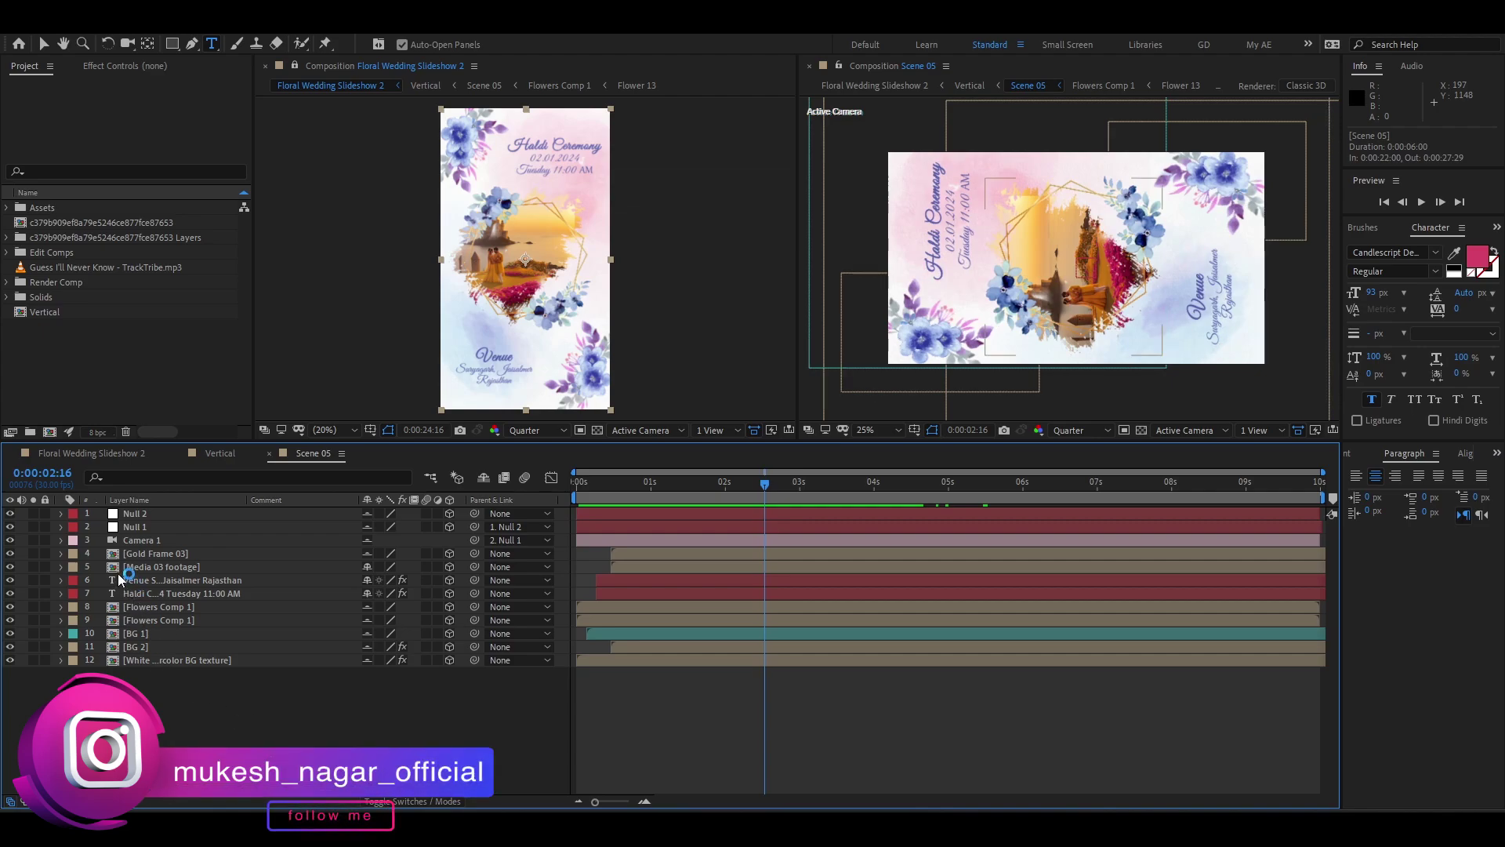
pyautogui.click(9, 554)
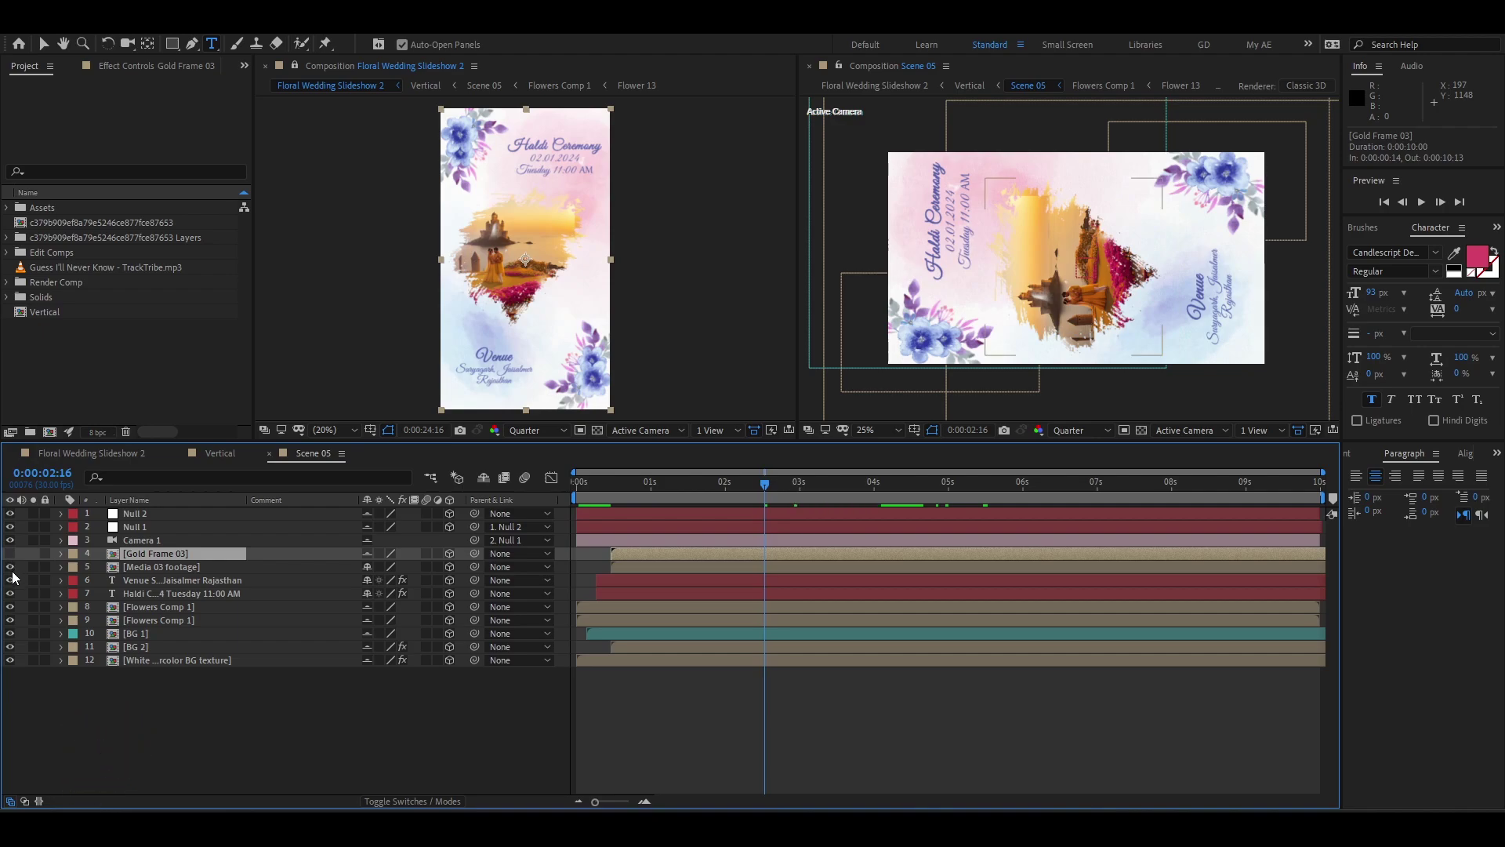
pyautogui.click(11, 569)
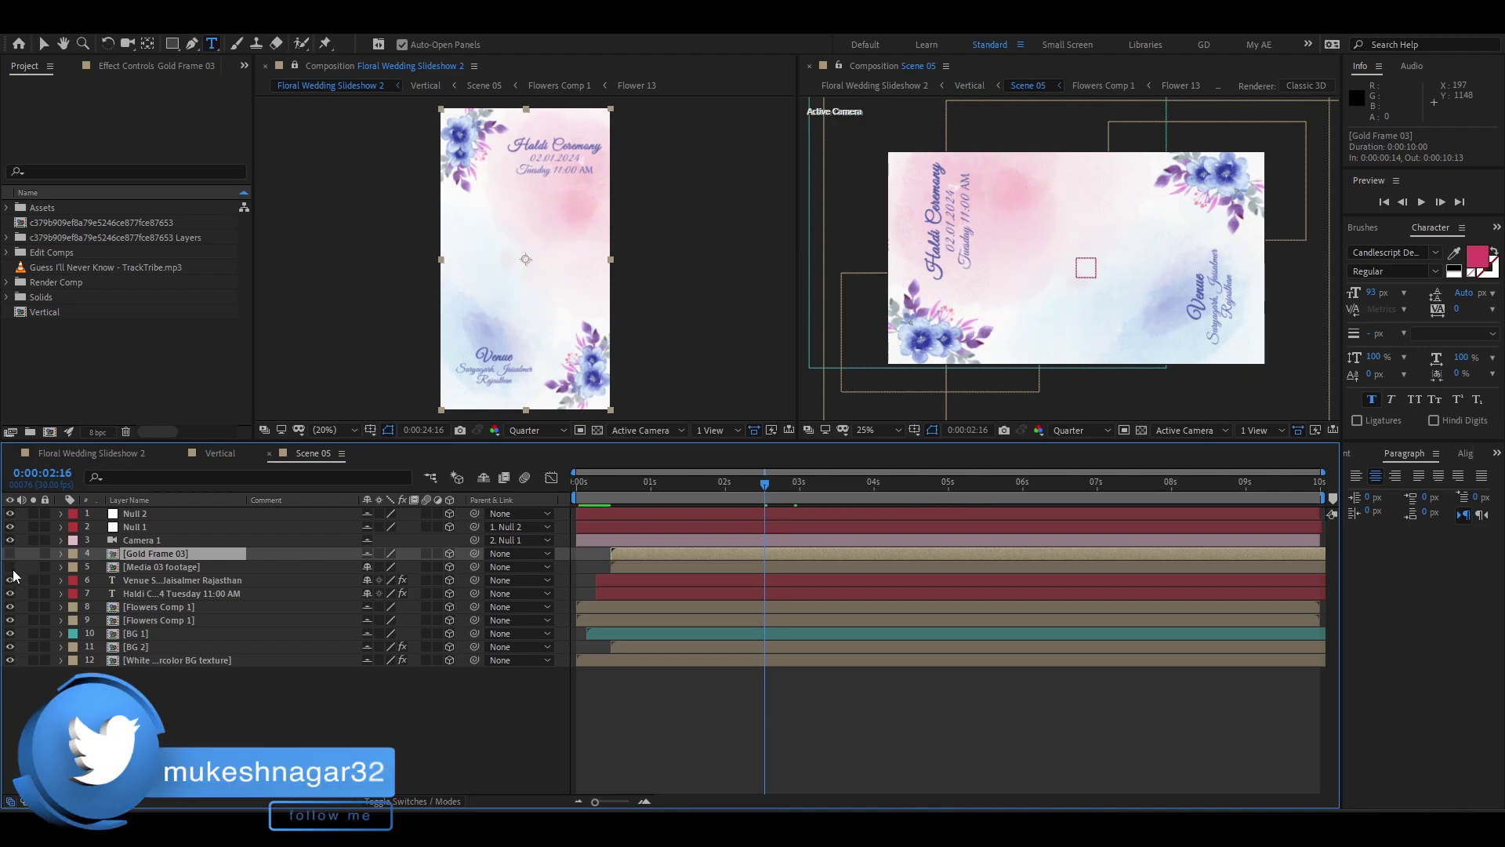
# - Move the Haldi Ceremony text block to the right and slightly lower
pyautogui.press('v')
pyautogui.moveTo(937, 235); pyautogui.dragTo(1021, 275)
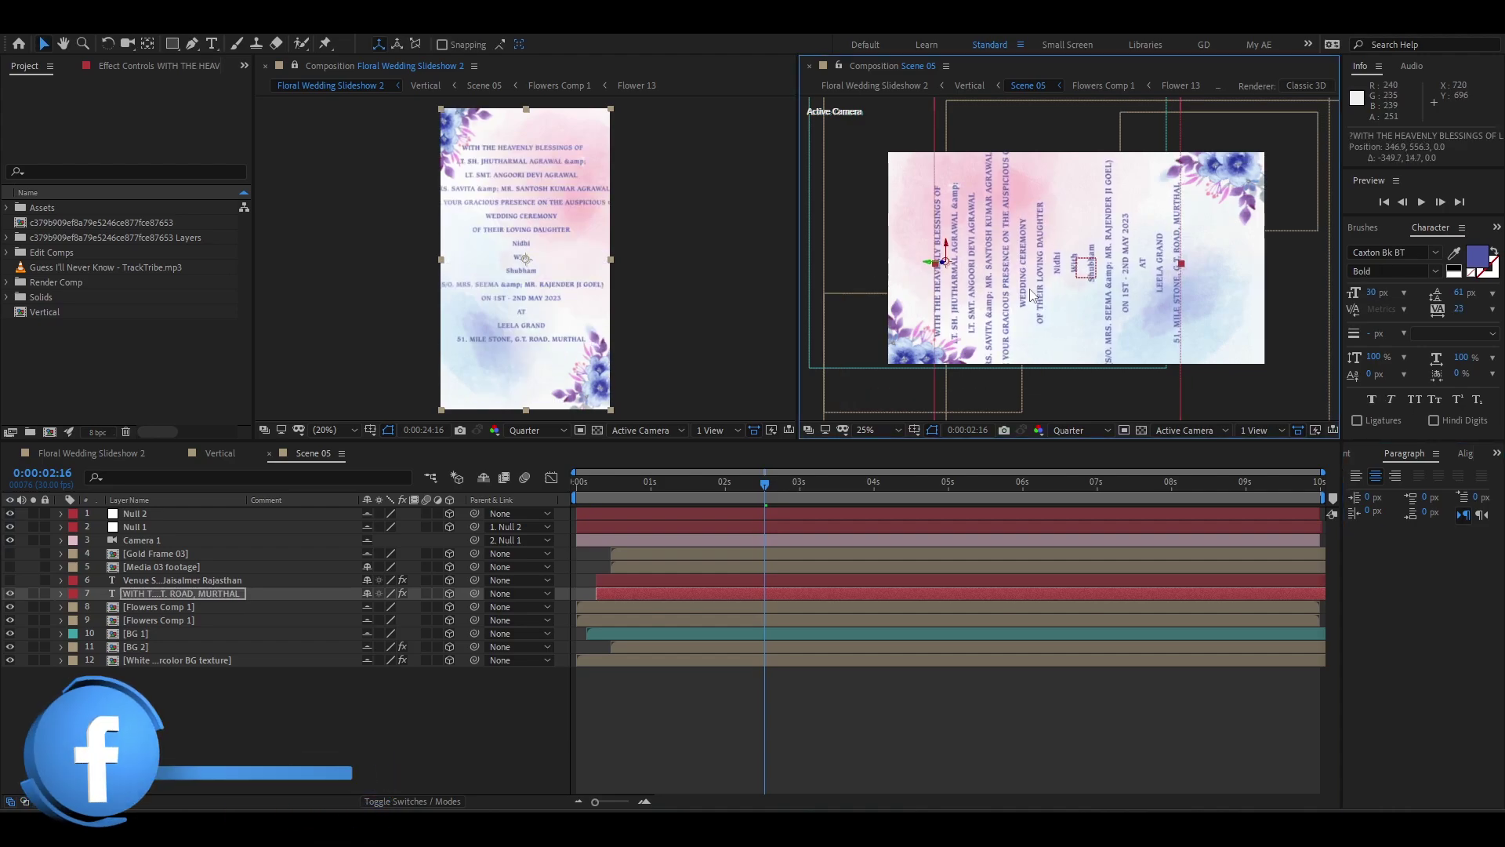
pyautogui.moveTo(1032, 292); pyautogui.dragTo(1033, 298)
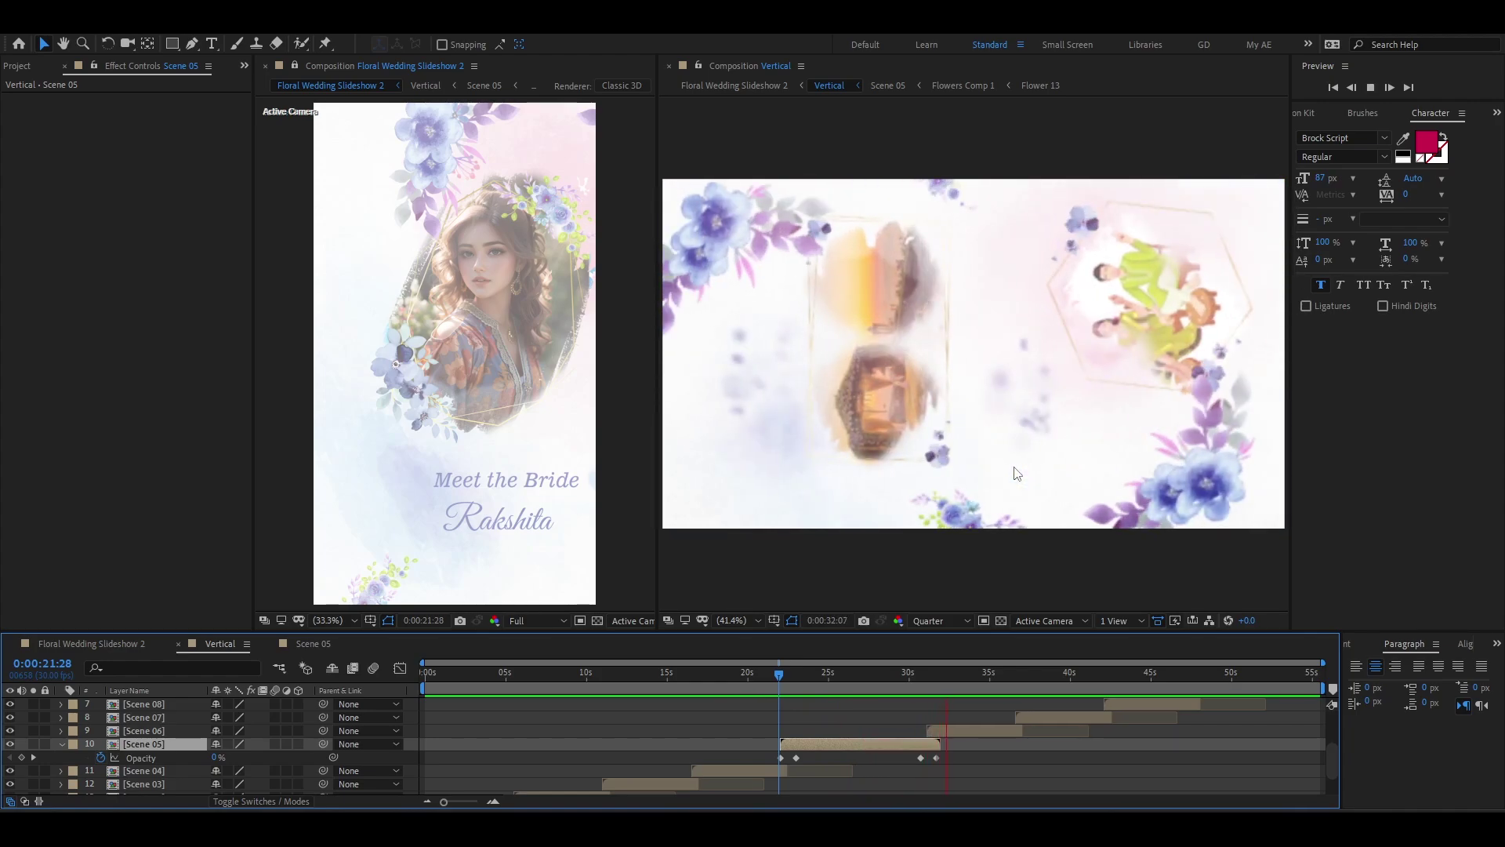
# - Check the 05-02-2024 event times in the notes, then open the Scene 06 composition
pyautogui.press('space')
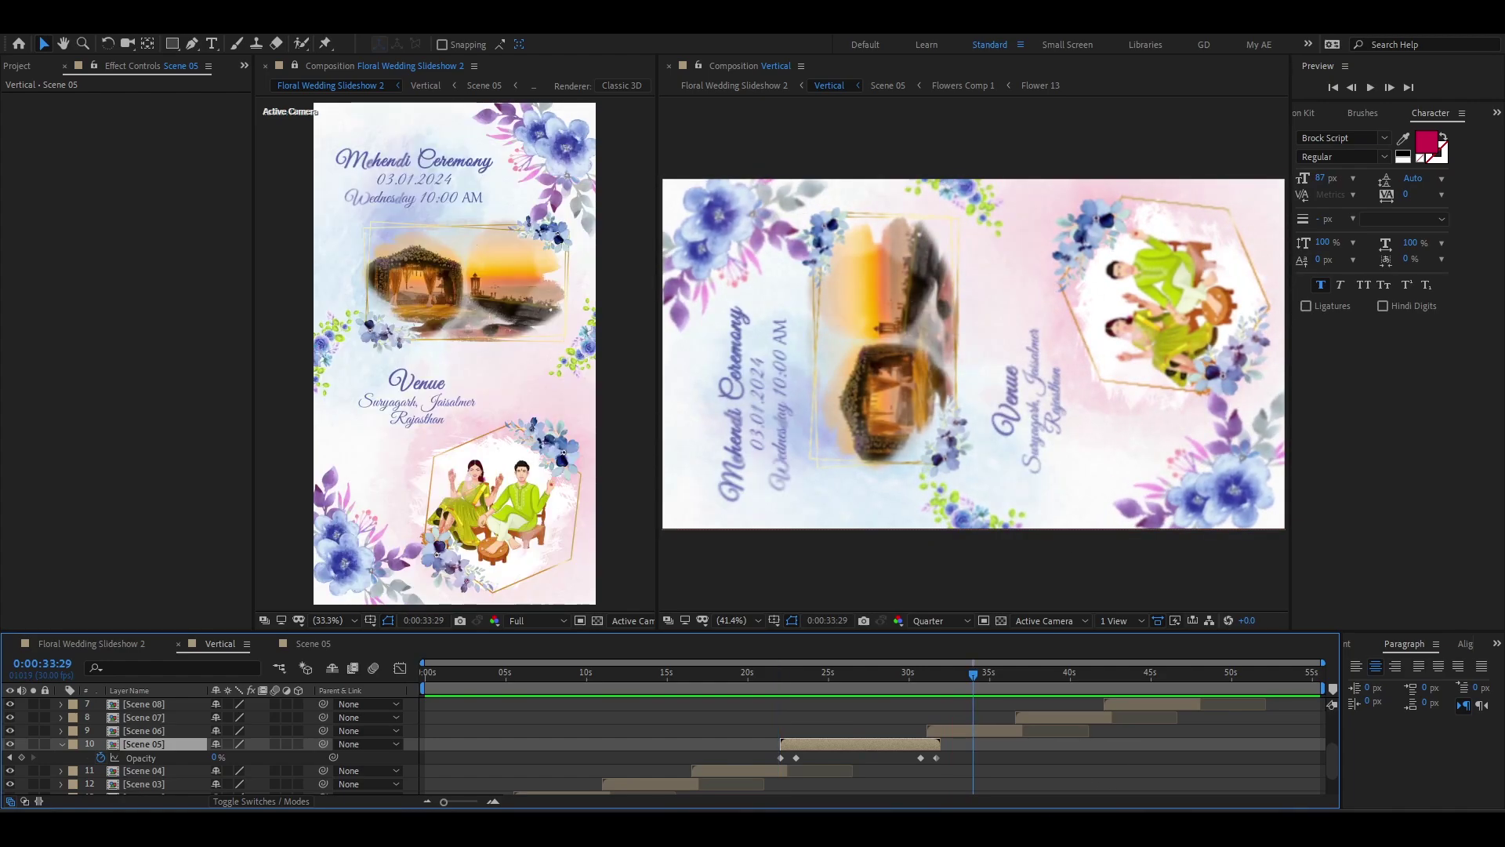
pyautogui.hotkey('alt', 'Tab')
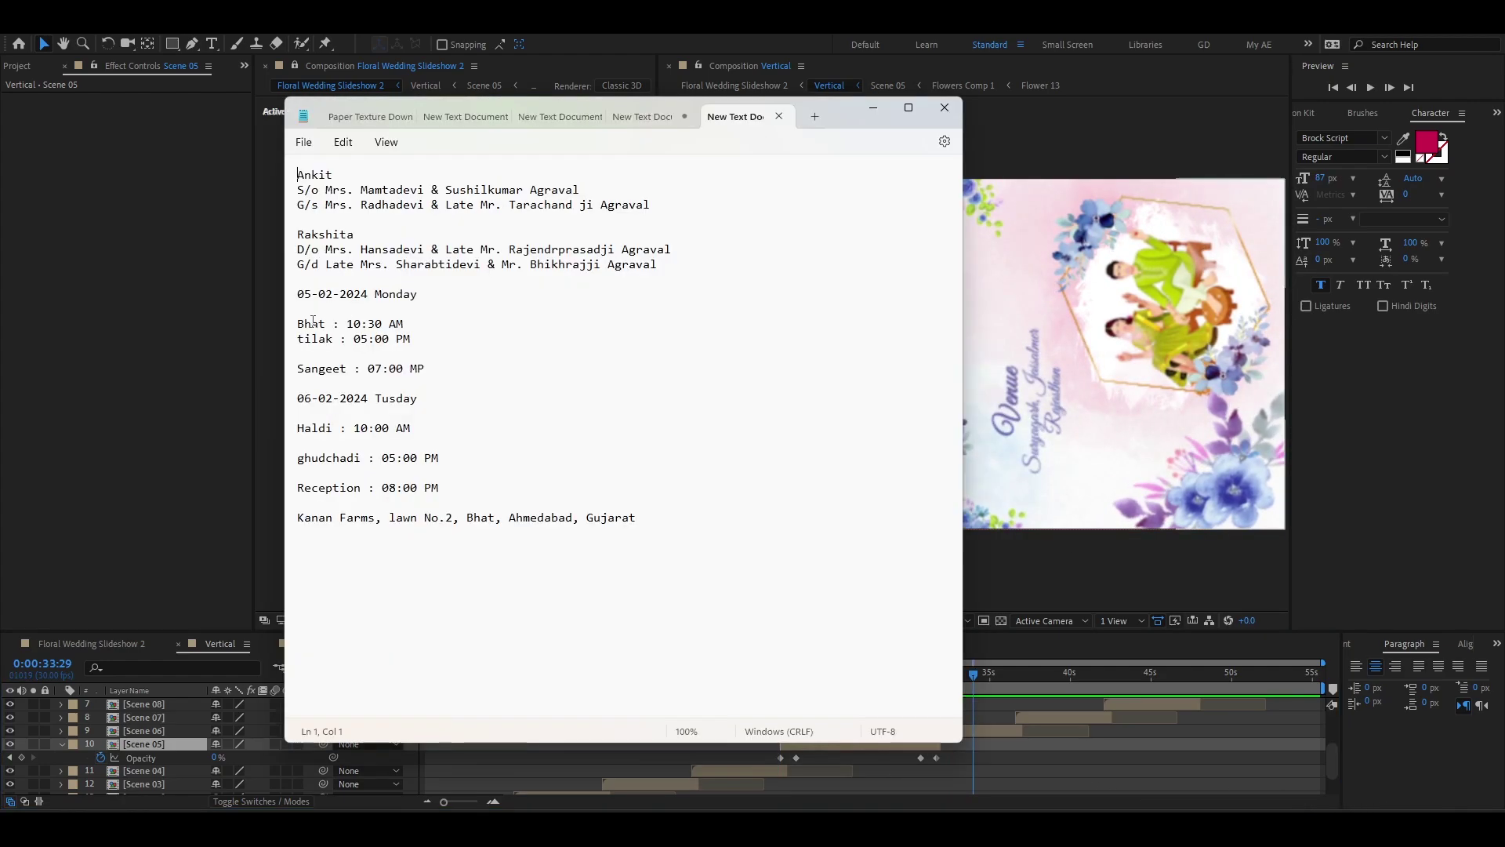
pyautogui.moveTo(417, 346); pyautogui.dragTo(299, 294)
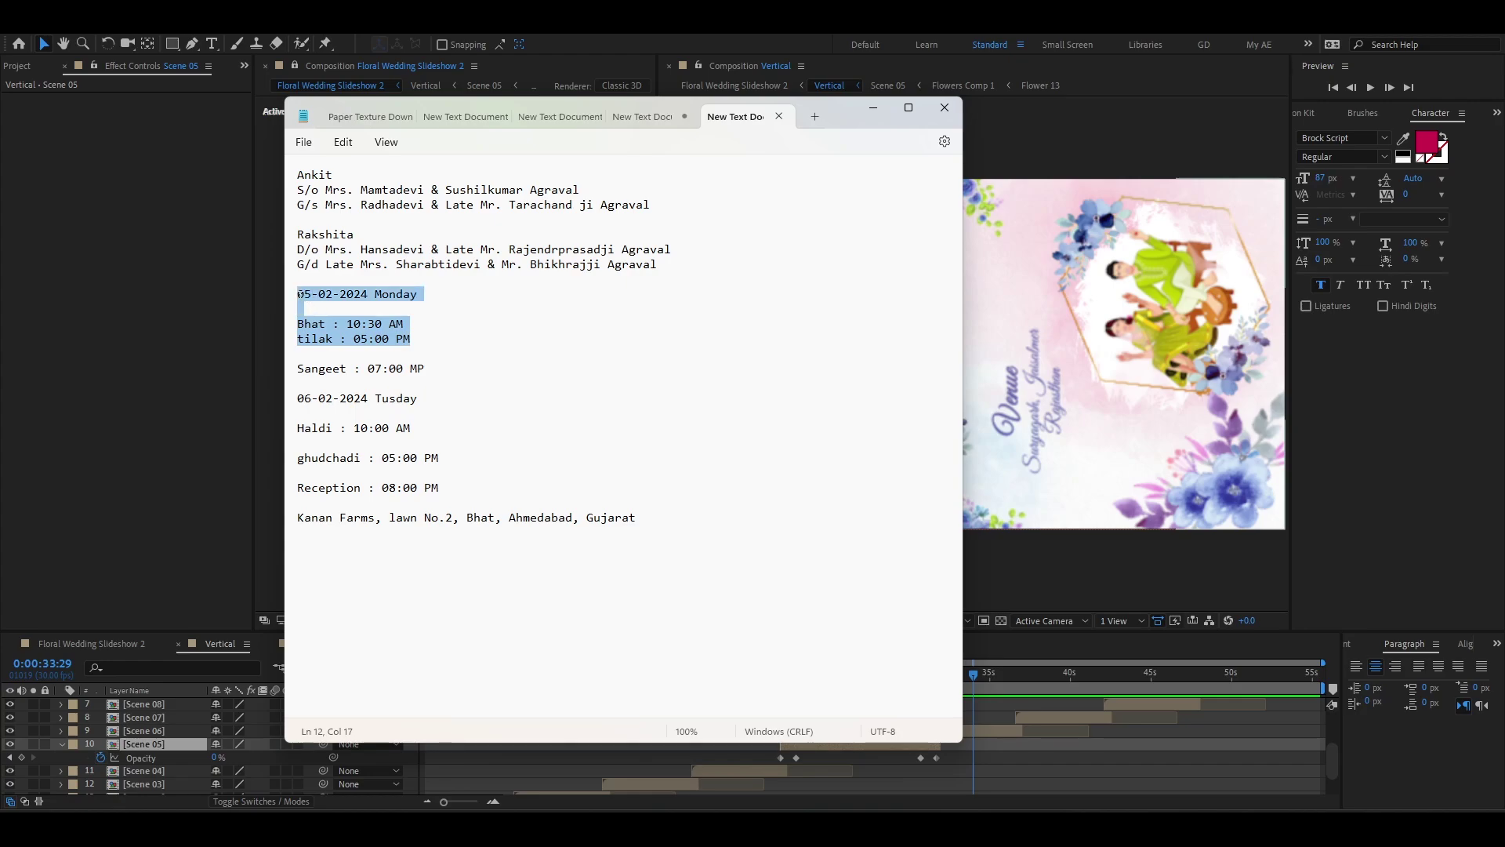
pyautogui.click(304, 291)
pyautogui.click(1060, 644)
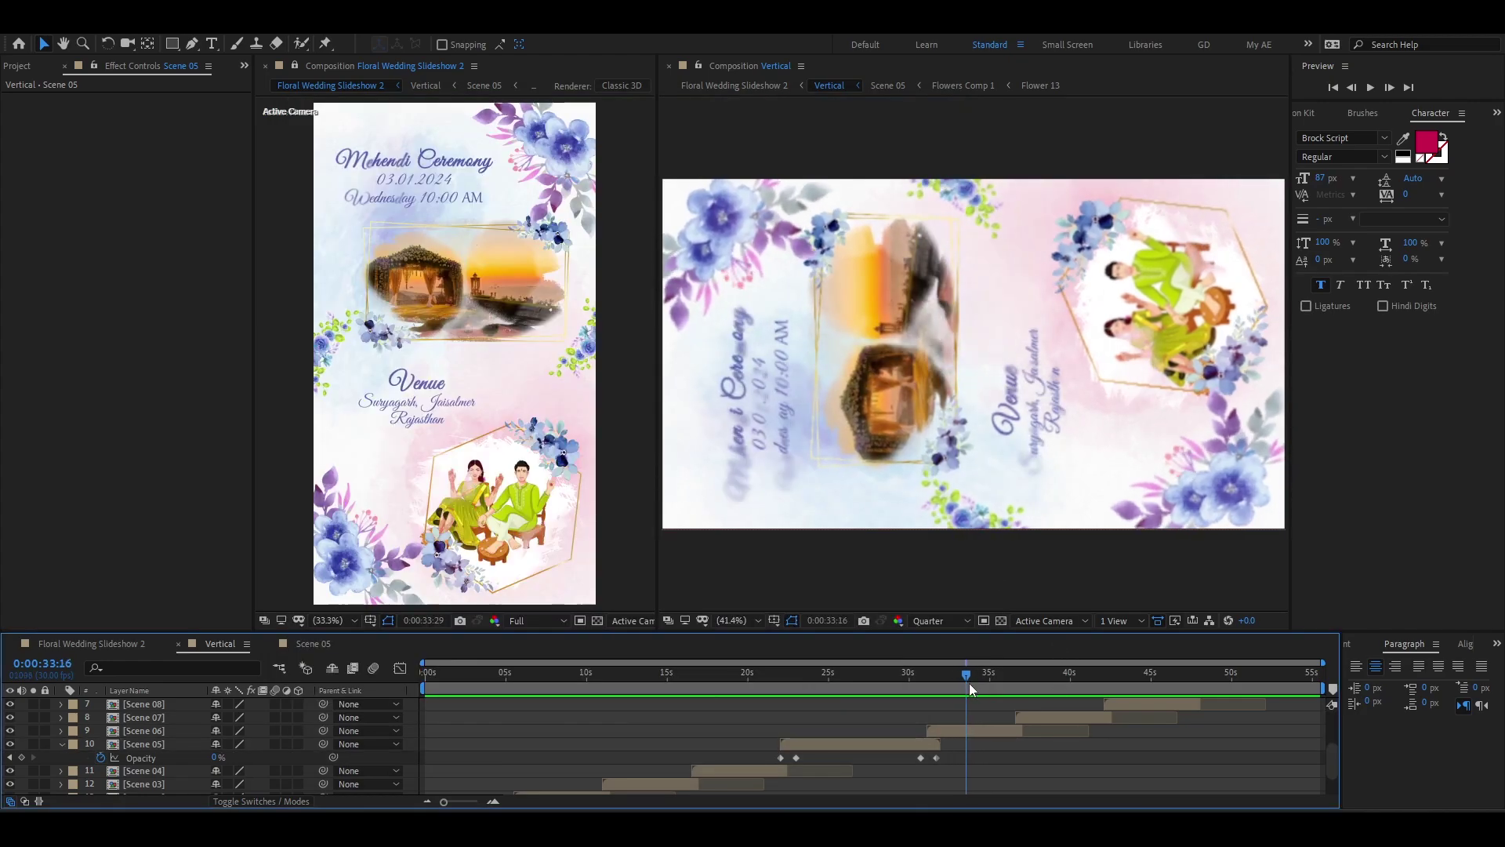
pyautogui.doubleClick(969, 684)
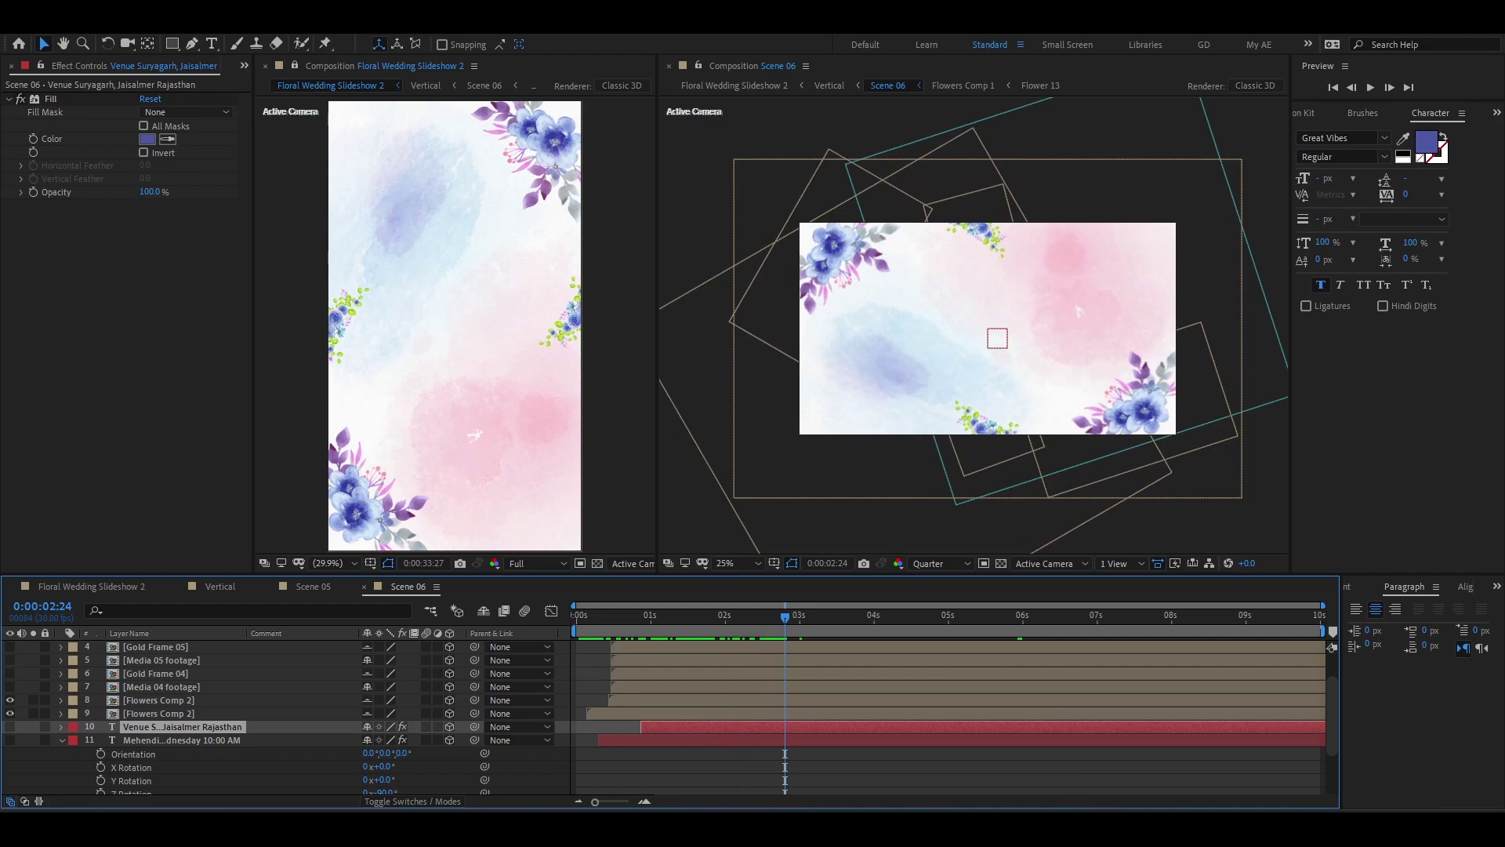
# - Import H (1).png from the Couple2 caricatures folder into Scene 06's timeline
pyautogui.hotkey('alt', 'Tab')
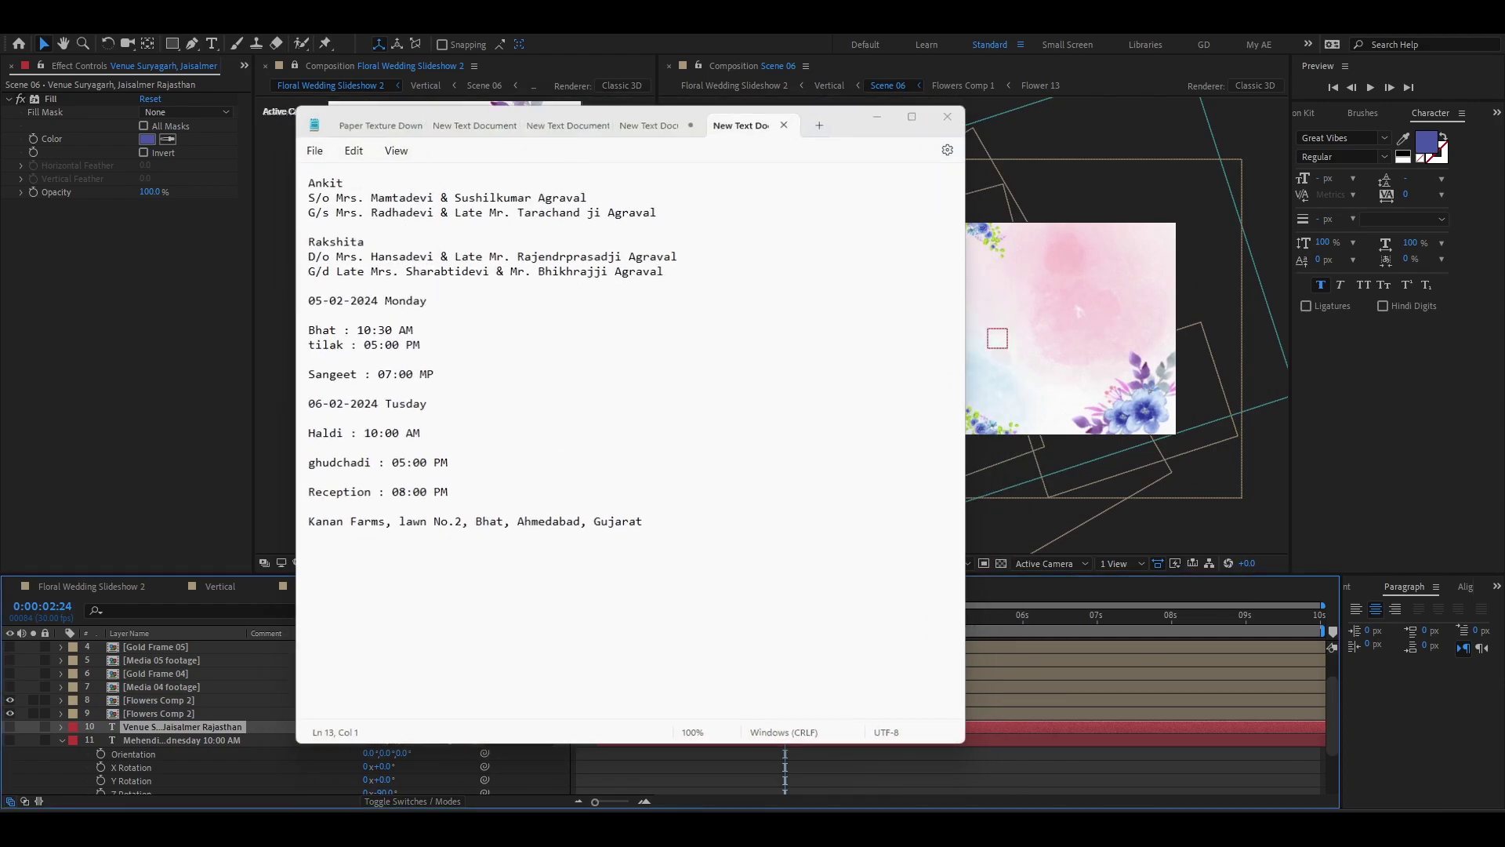
pyautogui.hotkey('alt', 'Tab')
pyautogui.hotkey('alt', 'Tab')
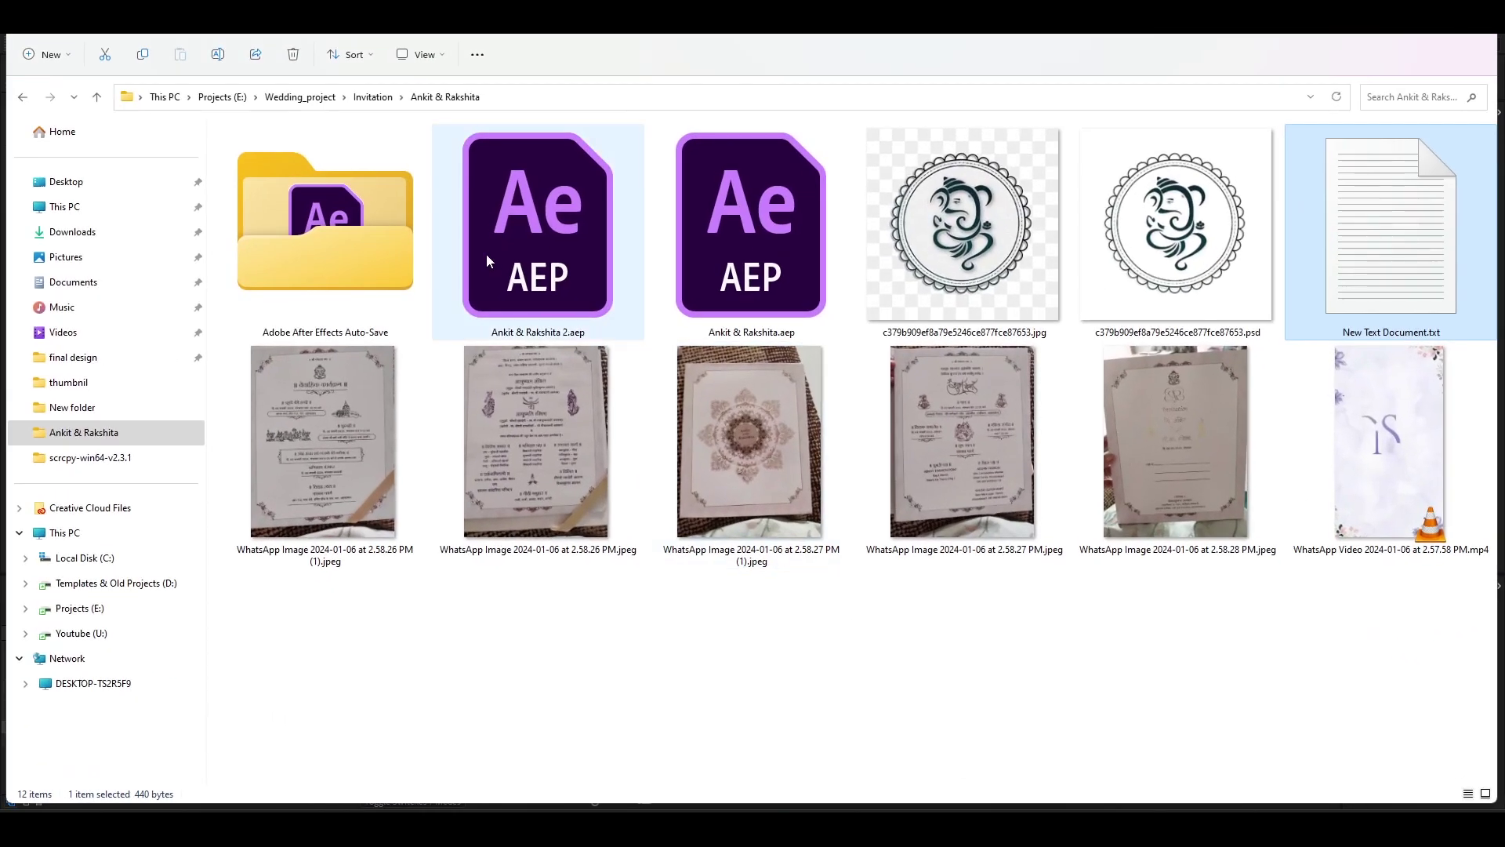
pyautogui.click(22, 97)
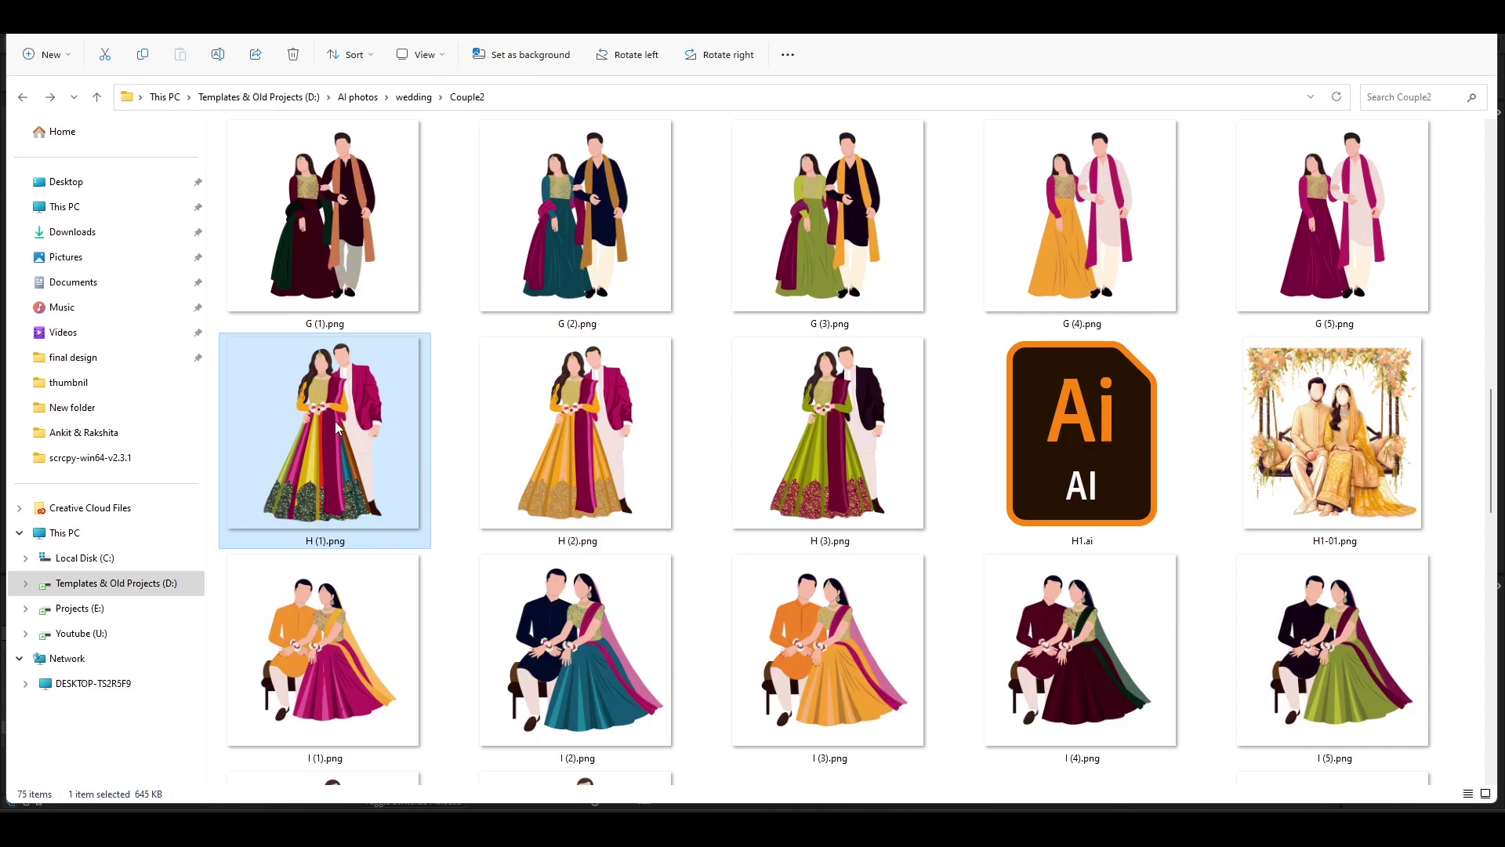
pyautogui.moveTo(337, 427)
pyautogui.mouseDown()
pyautogui.moveTo(960, 806)
pyautogui.moveTo(911, 751)
pyautogui.mouseUp()
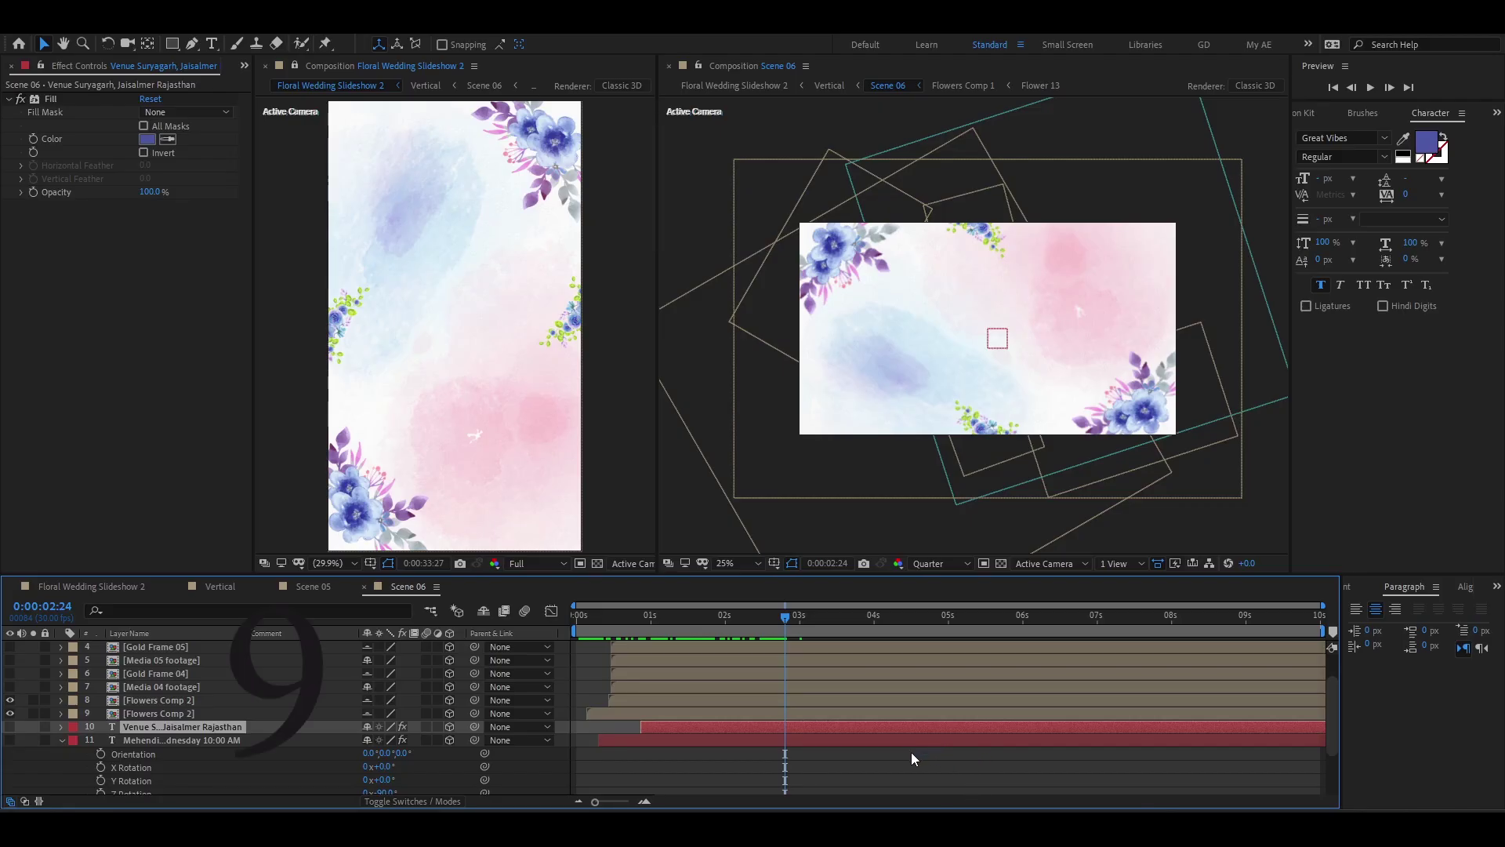
pyautogui.moveTo(911, 751)
pyautogui.mouseDown()
pyautogui.moveTo(674, 652)
pyautogui.moveTo(708, 654)
pyautogui.mouseUp()
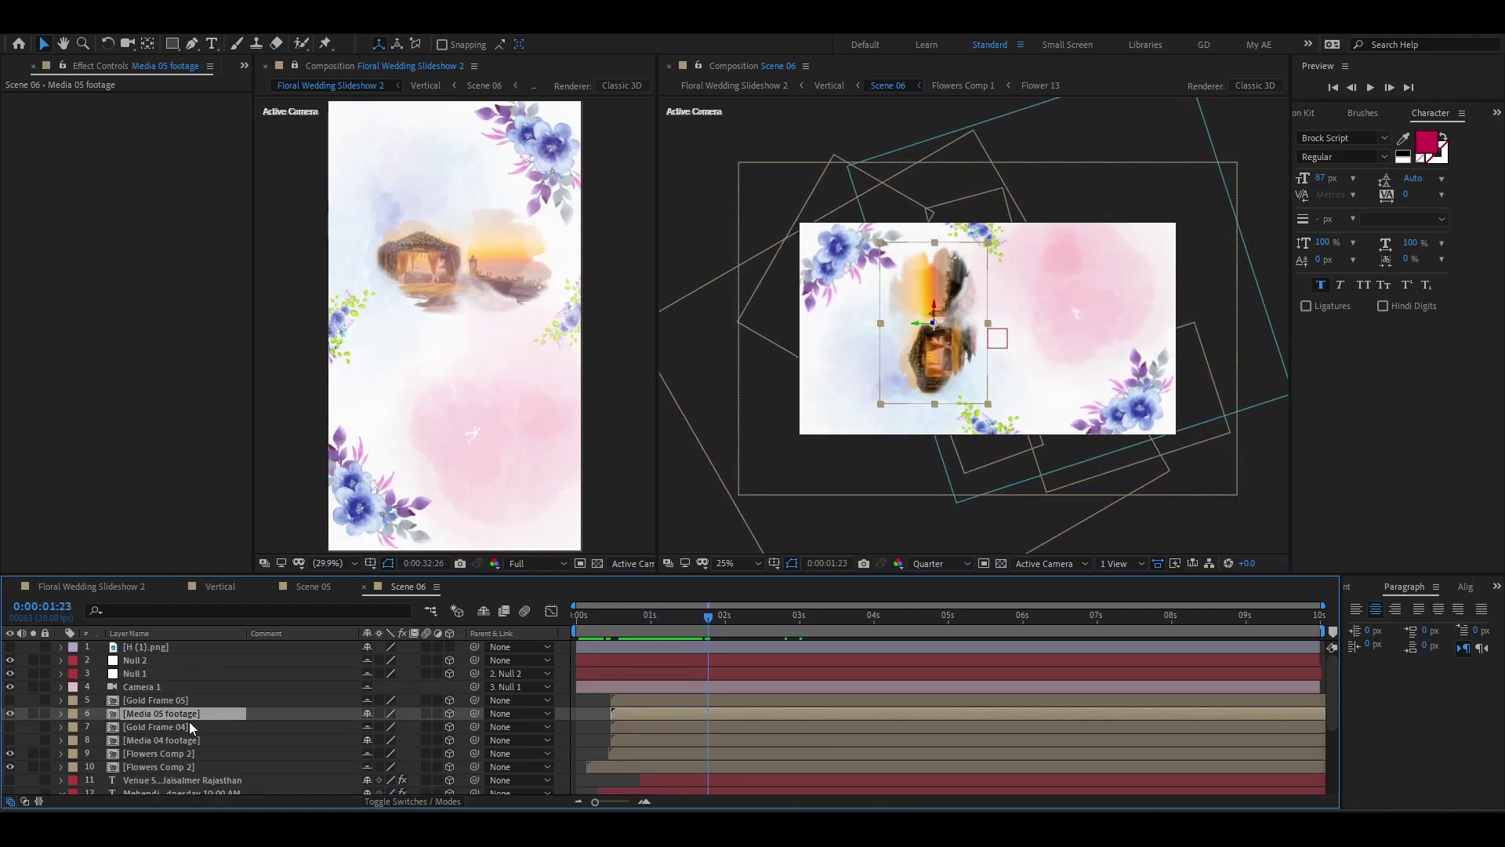
# - Move the H (1).png caricature into Media 5, turned a quarter turn and scaled to 161%
pyautogui.press('r')
pyautogui.click(161, 648)
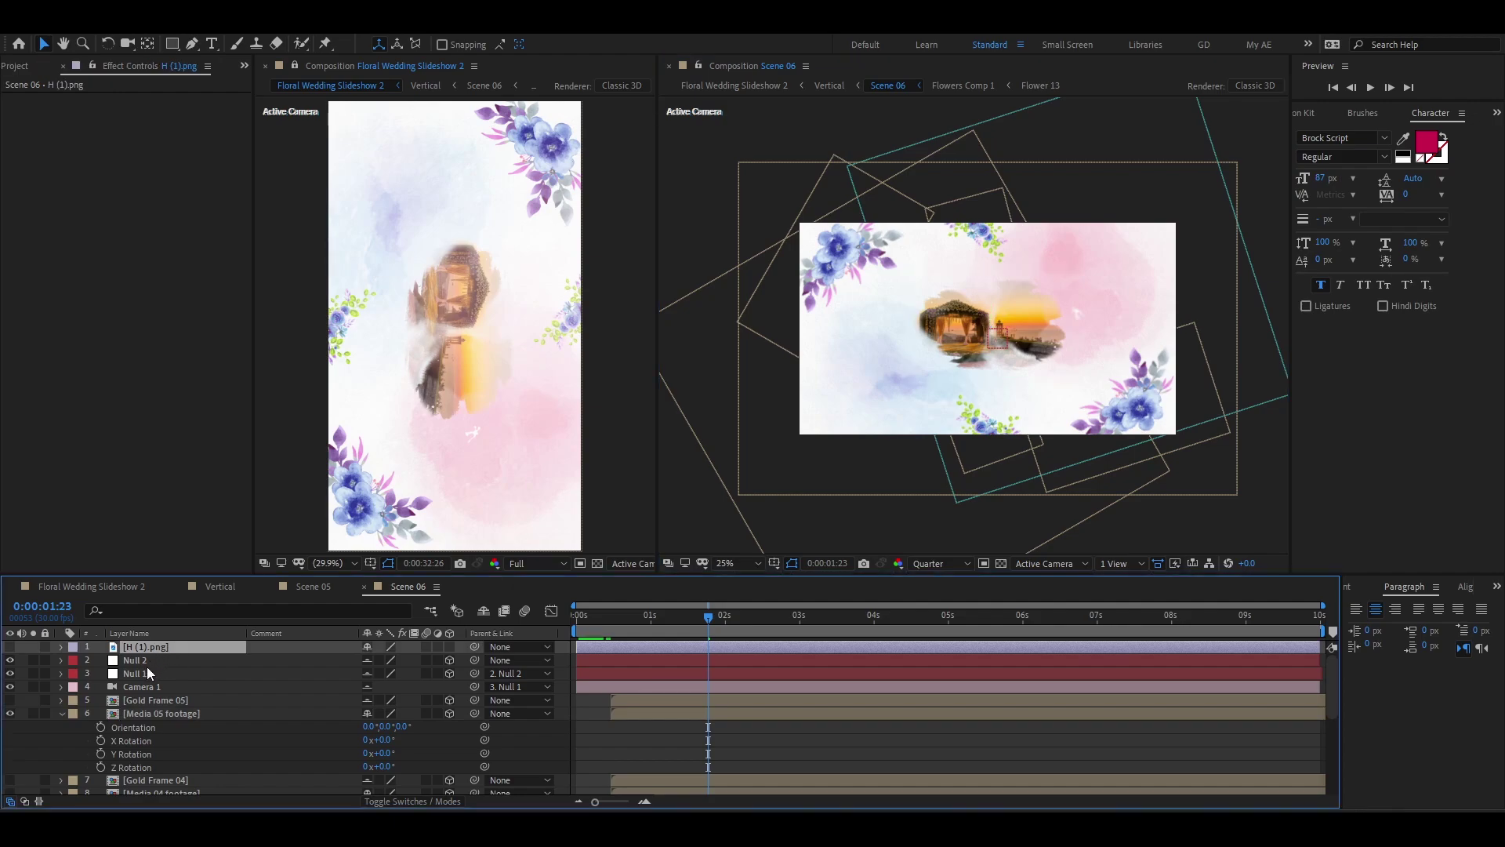
pyautogui.doubleClick(149, 712)
pyautogui.click(163, 660)
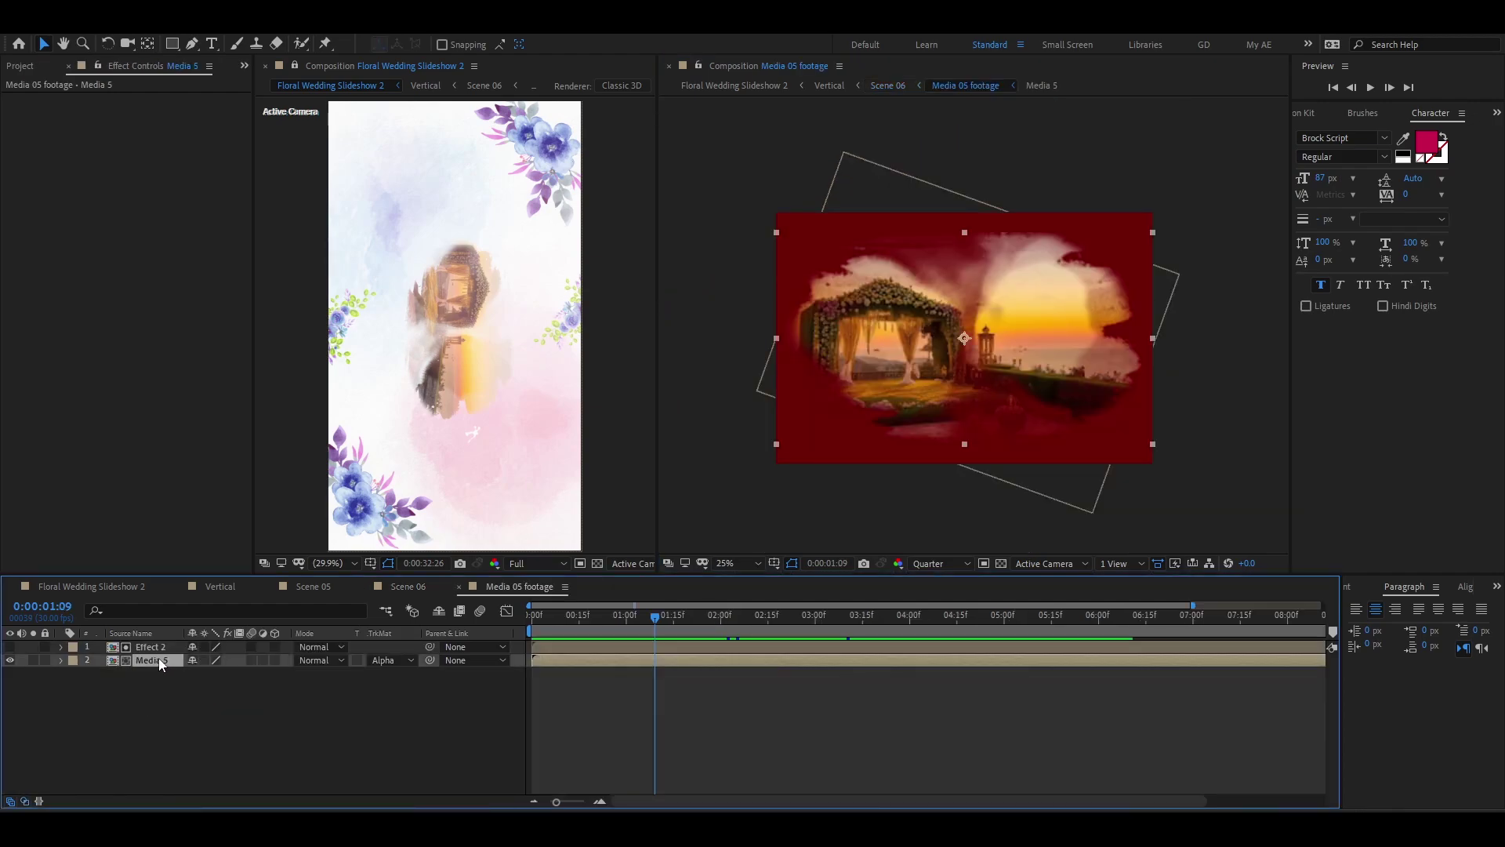
pyautogui.doubleClick(153, 663)
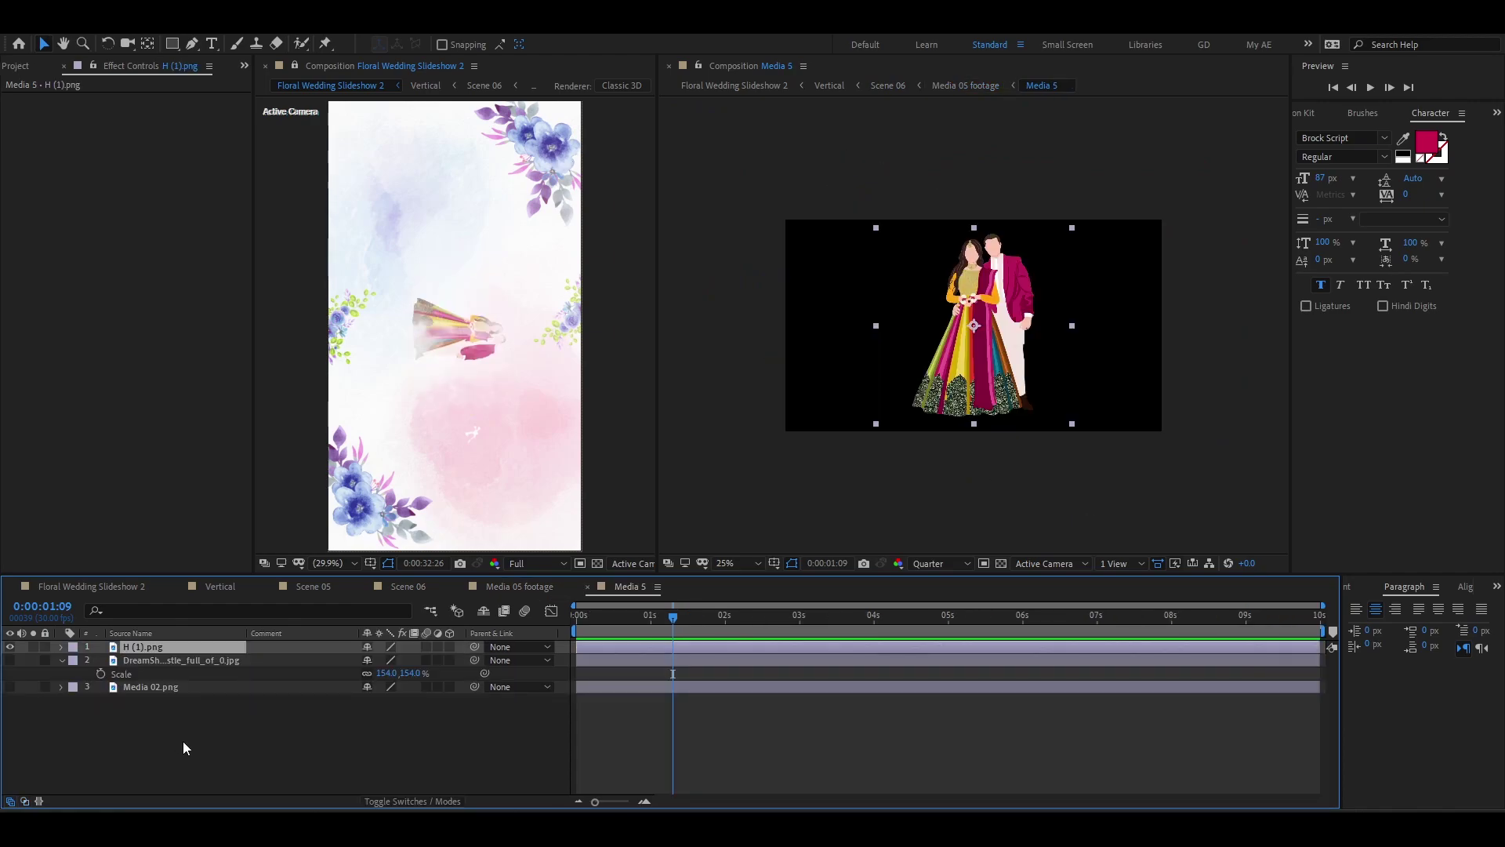
pyautogui.press('s')
pyautogui.moveTo(382, 657)
pyautogui.mouseDown()
pyautogui.moveTo(311, 657)
pyautogui.moveTo(494, 686)
pyautogui.moveTo(477, 688)
pyautogui.mouseUp()
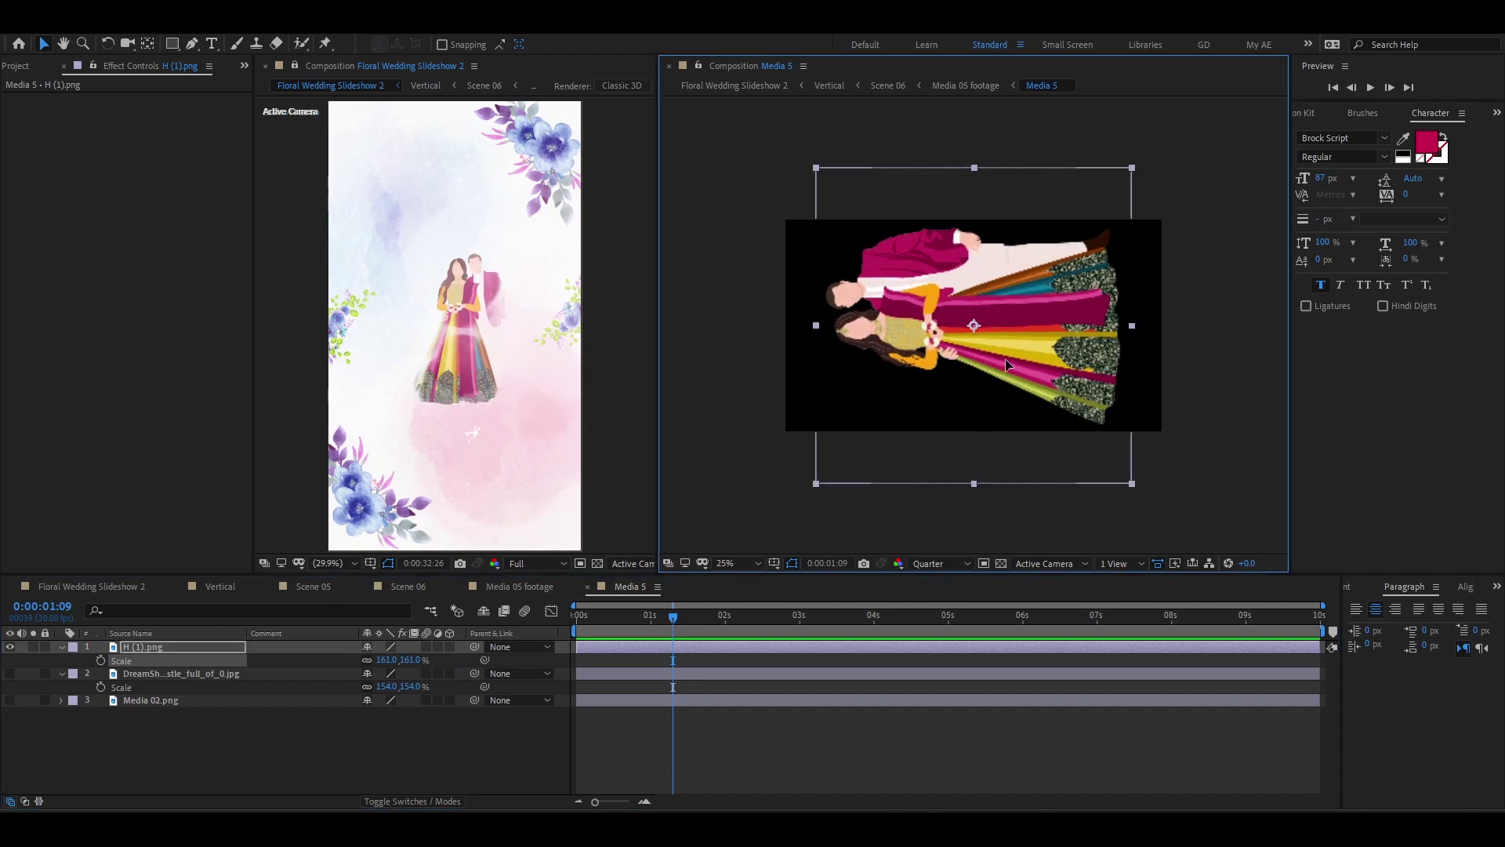
pyautogui.moveTo(1002, 365); pyautogui.dragTo(1012, 369)
# - In Scene 06, enlarge the Media 05 footage to about 60% and shift the caricature right
pyautogui.click(588, 586)
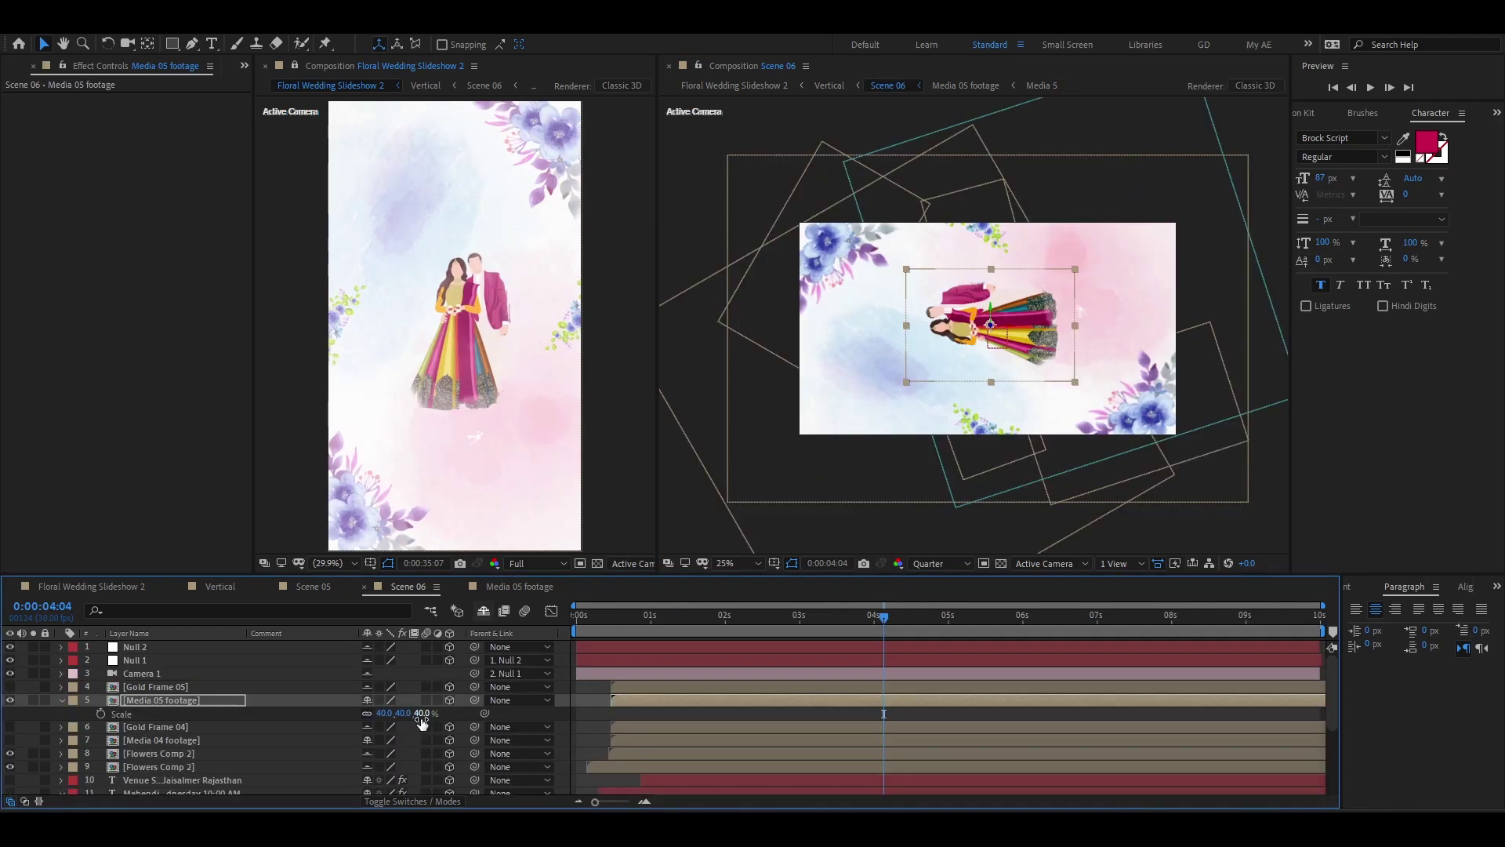
pyautogui.moveTo(428, 713); pyautogui.dragTo(437, 713)
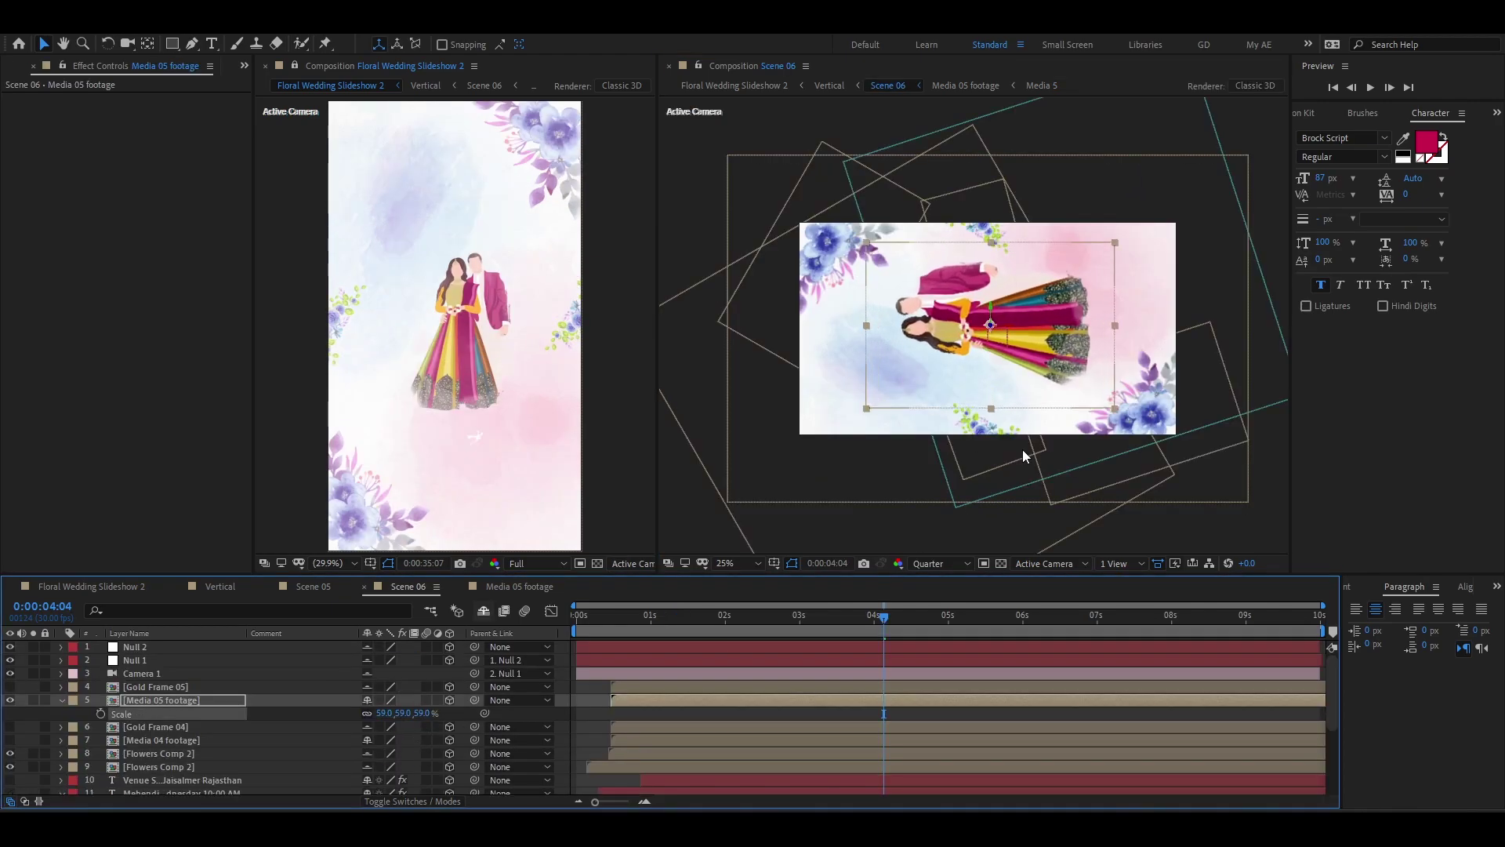
pyautogui.moveTo(1076, 360); pyautogui.dragTo(1099, 360)
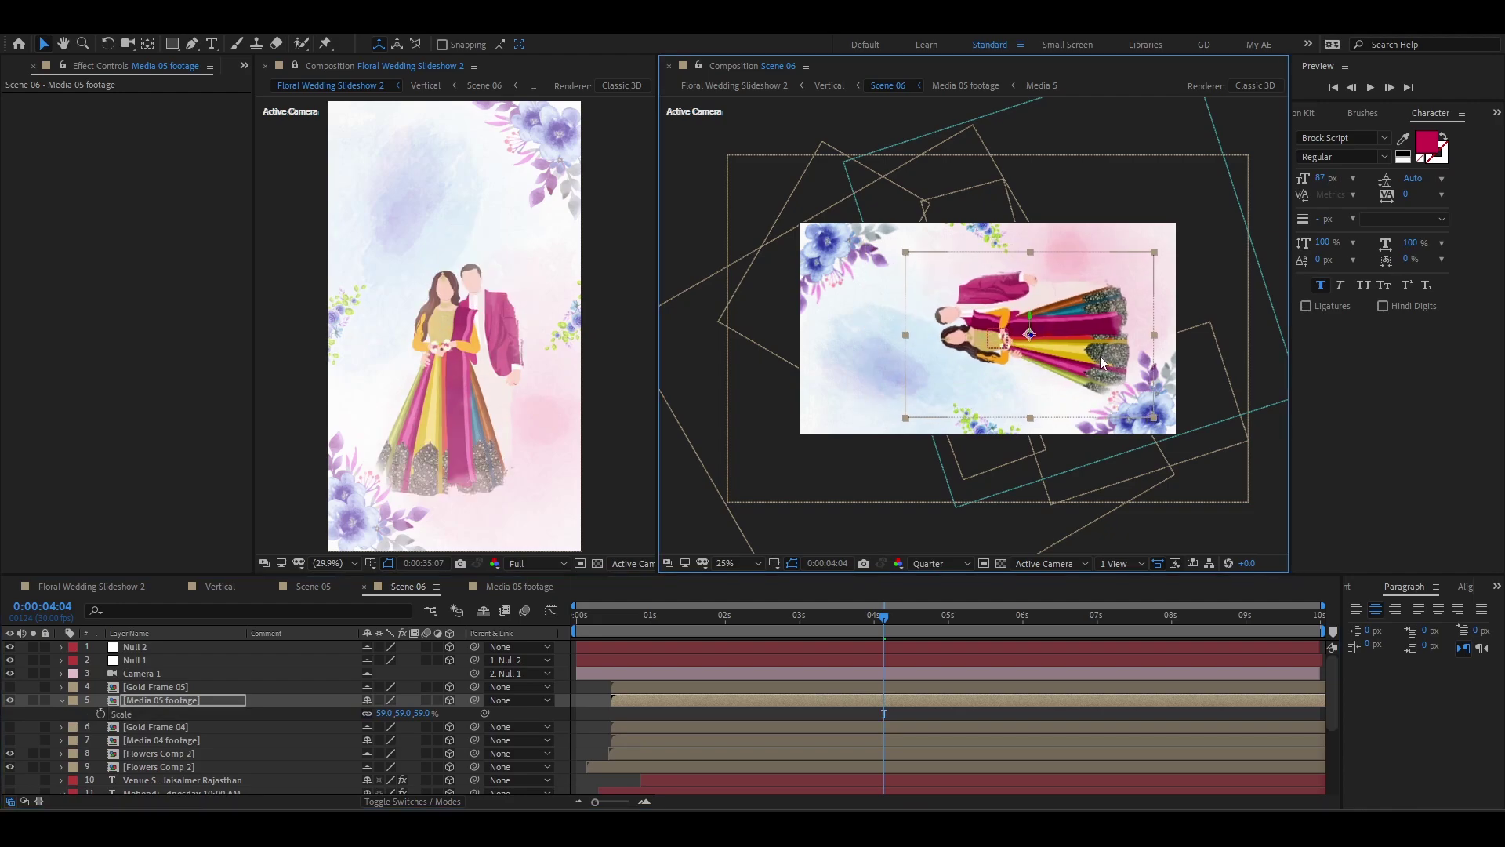
pyautogui.press('space')
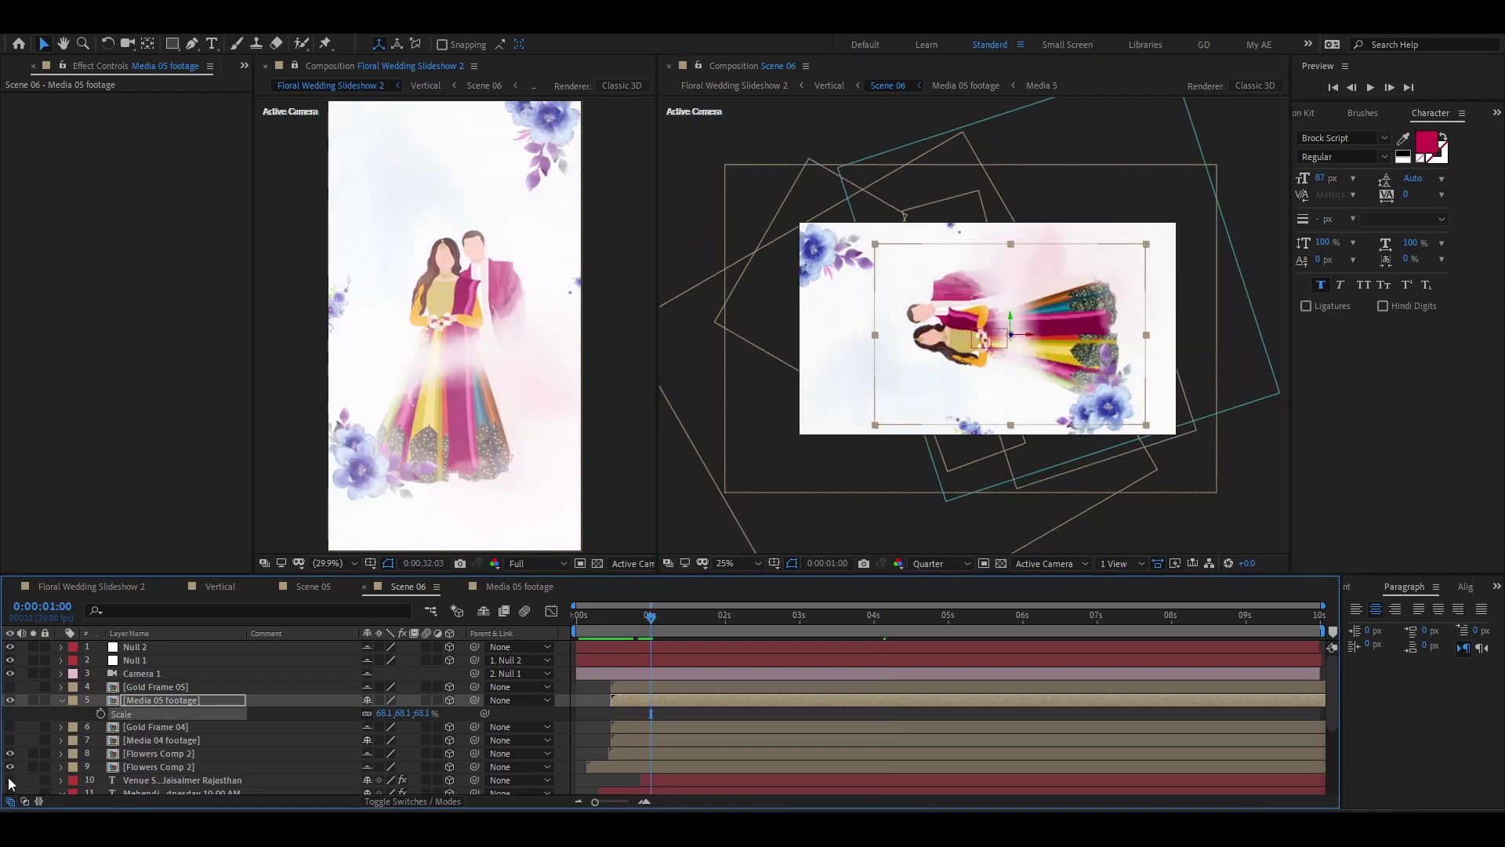
pyautogui.click(178, 781)
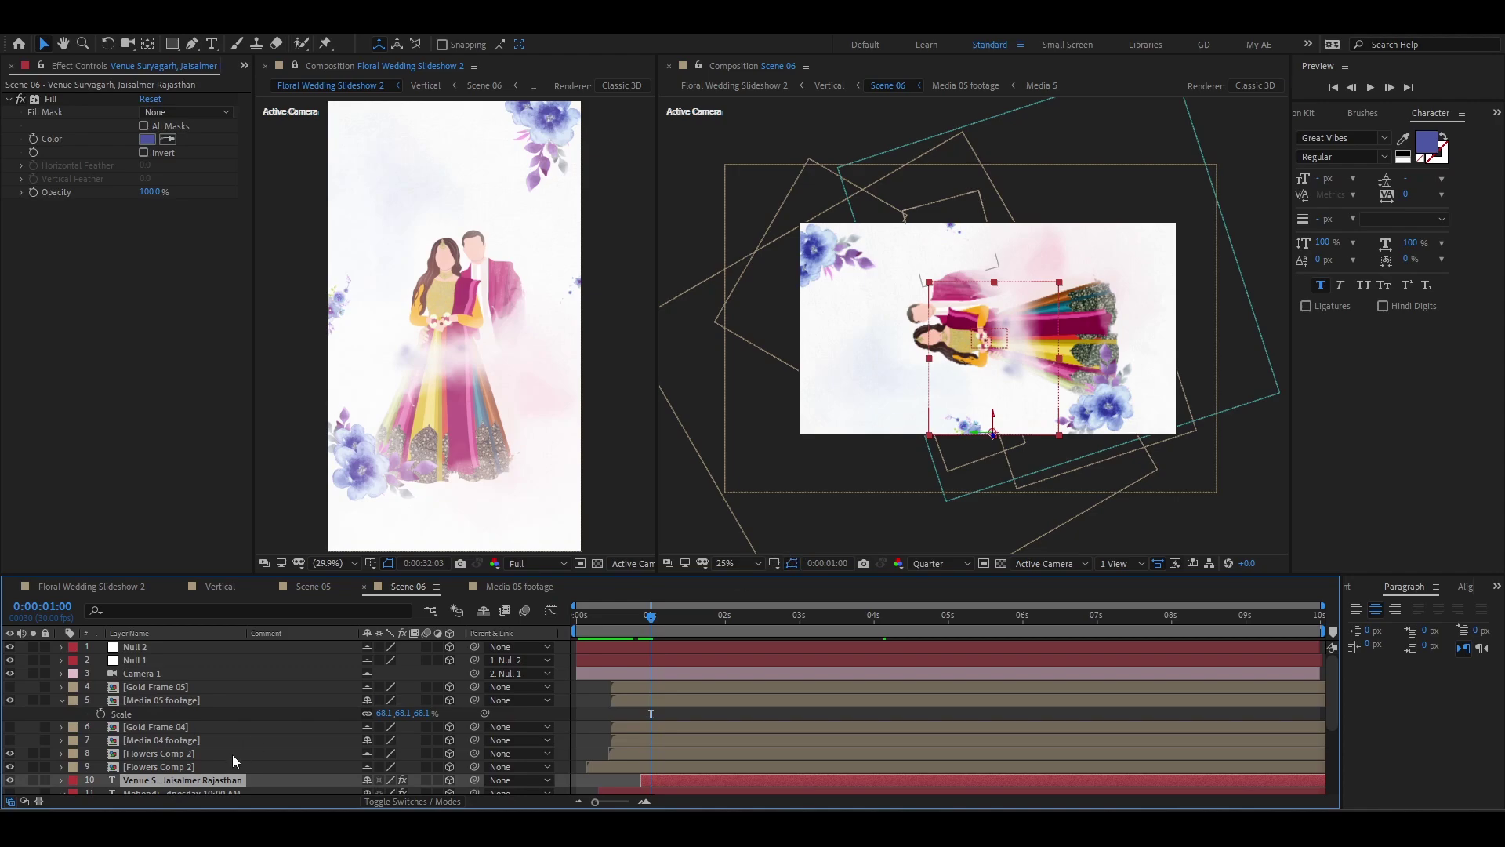
# - Preview Scene 06 and bring up Effects & Presets to search for Drop Shadow
pyautogui.press('space')
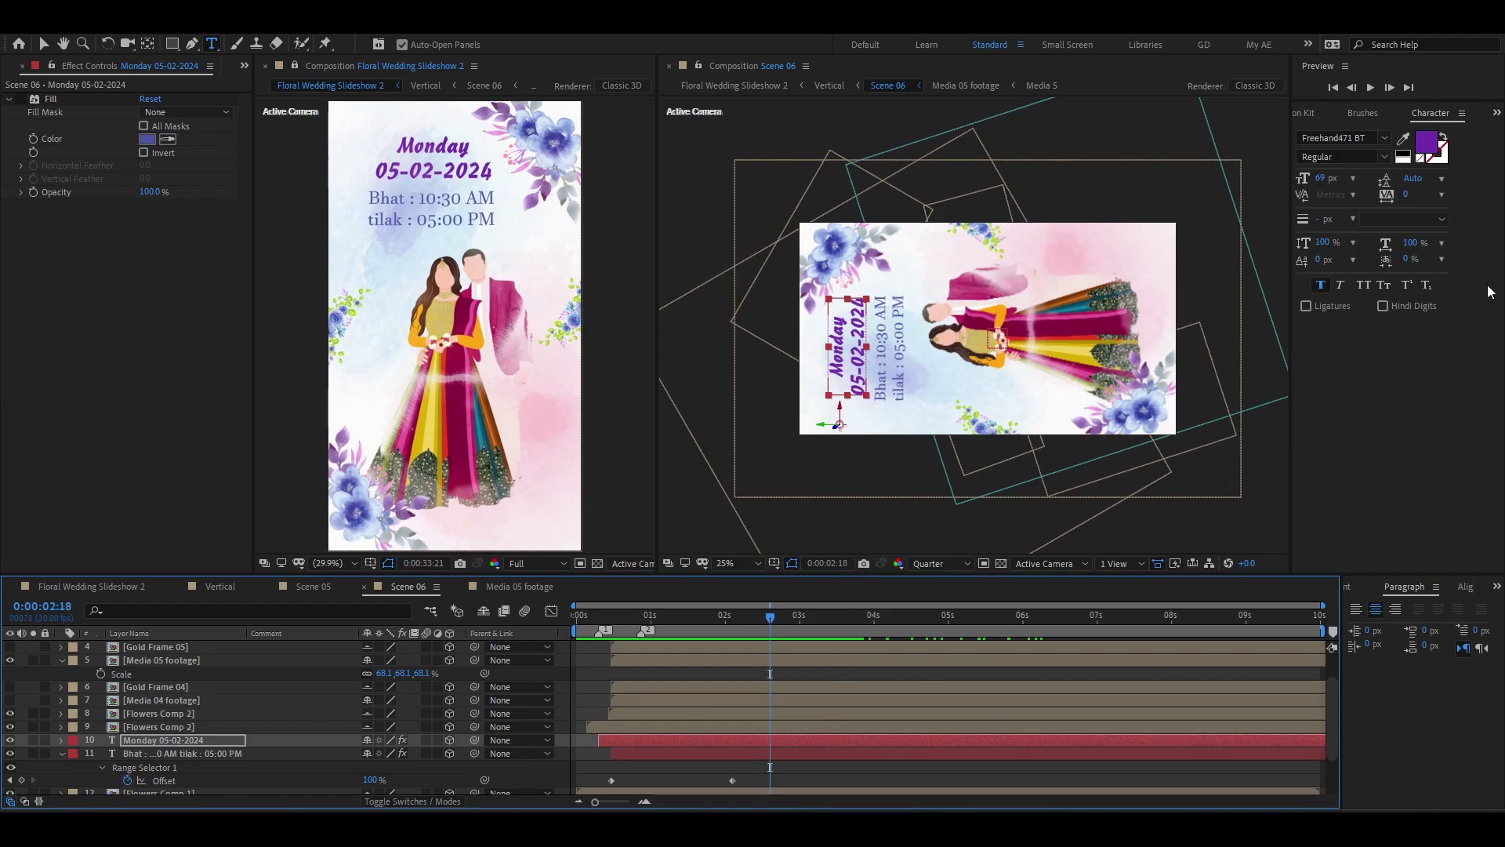
pyautogui.click(1498, 113)
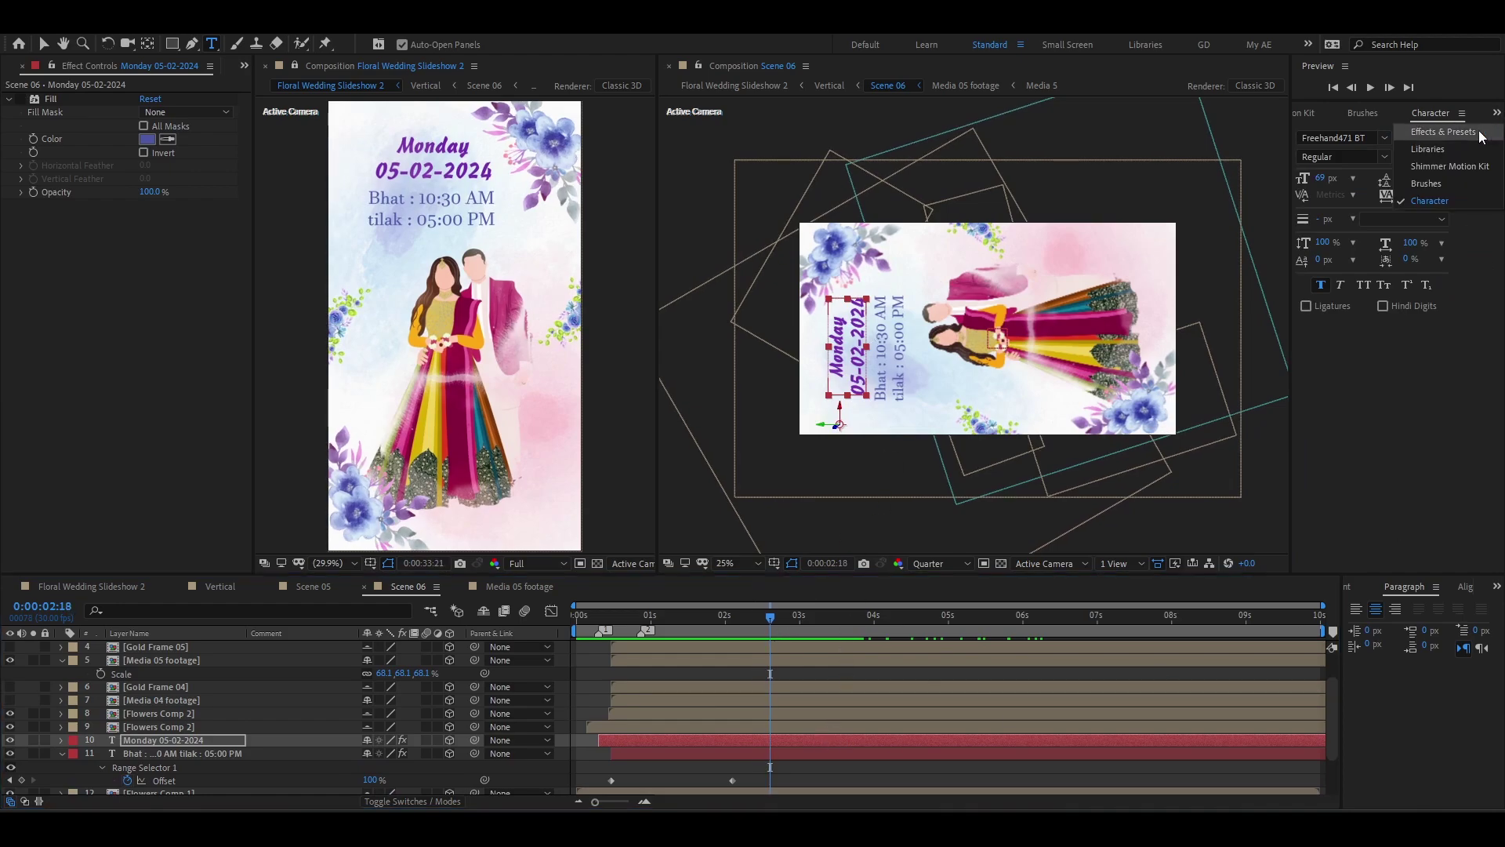
pyautogui.click(1482, 135)
pyautogui.click(1386, 132)
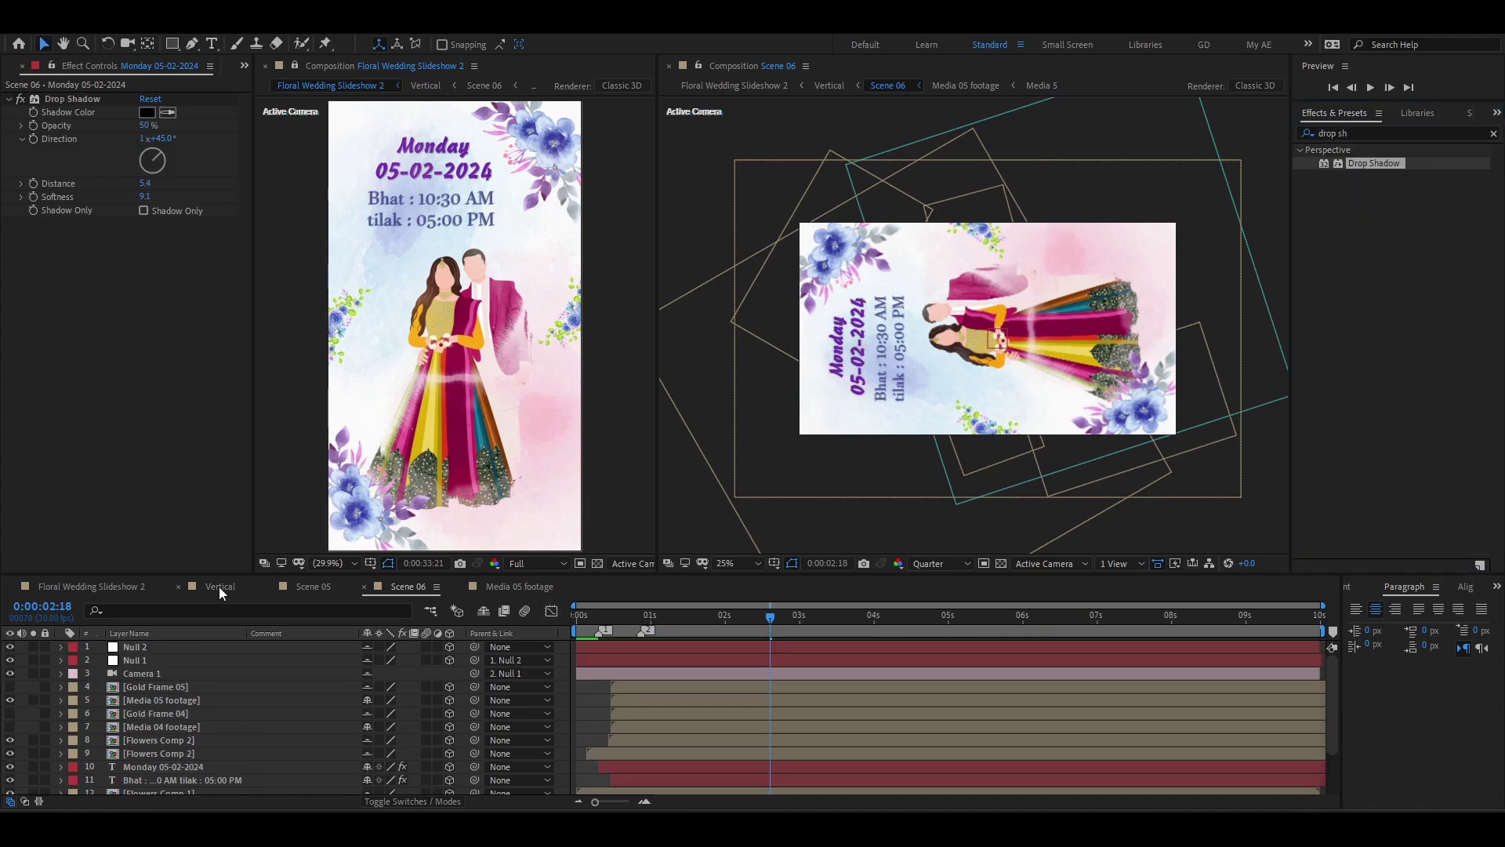
# - Preview Vertical from about 31 seconds and check the Sangeet details in the notes
pyautogui.click(221, 585)
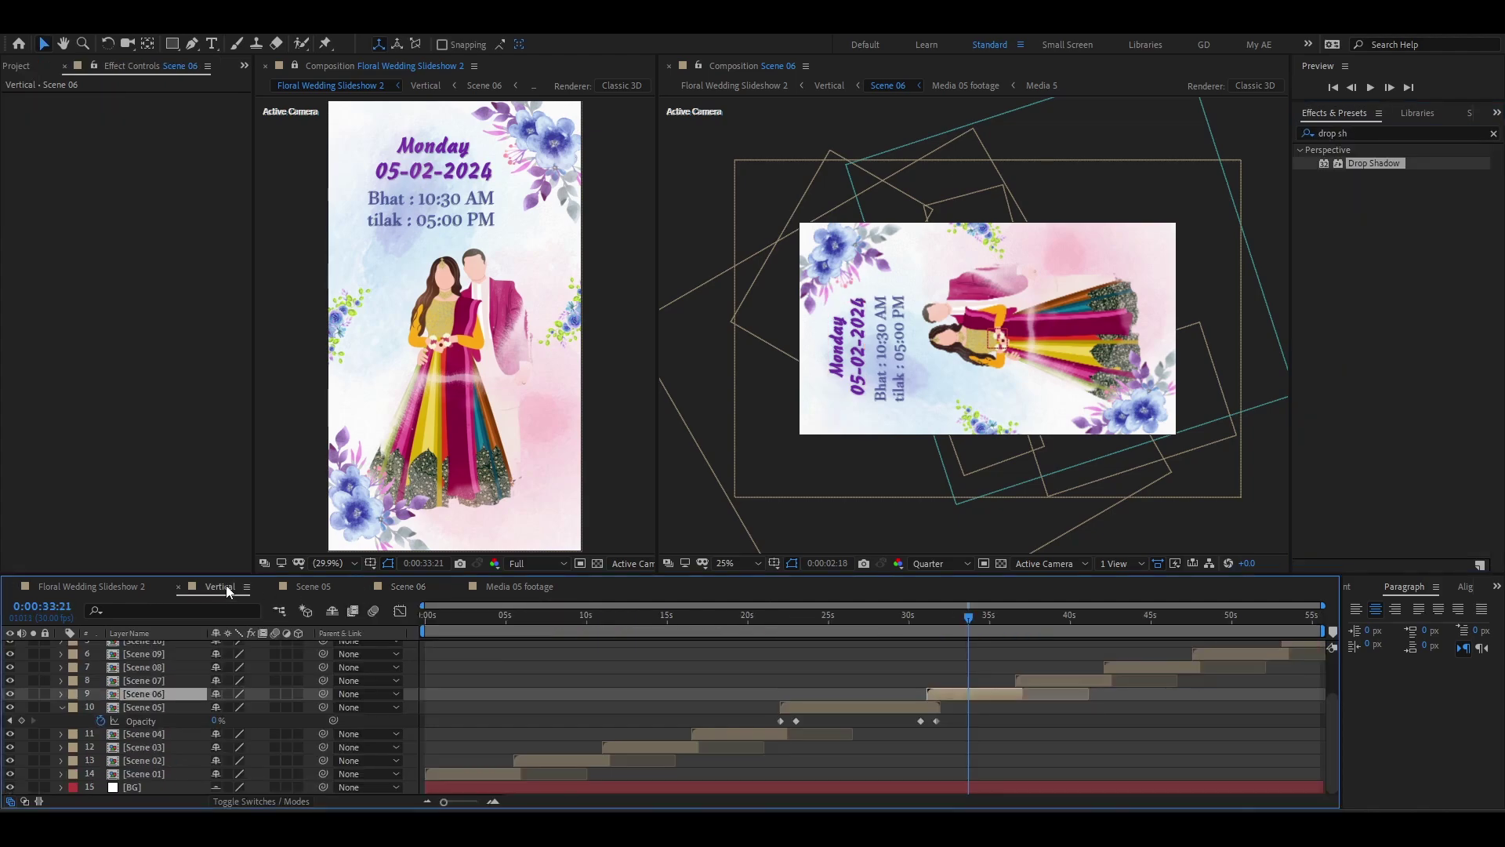
pyautogui.click(924, 616)
pyautogui.press('space')
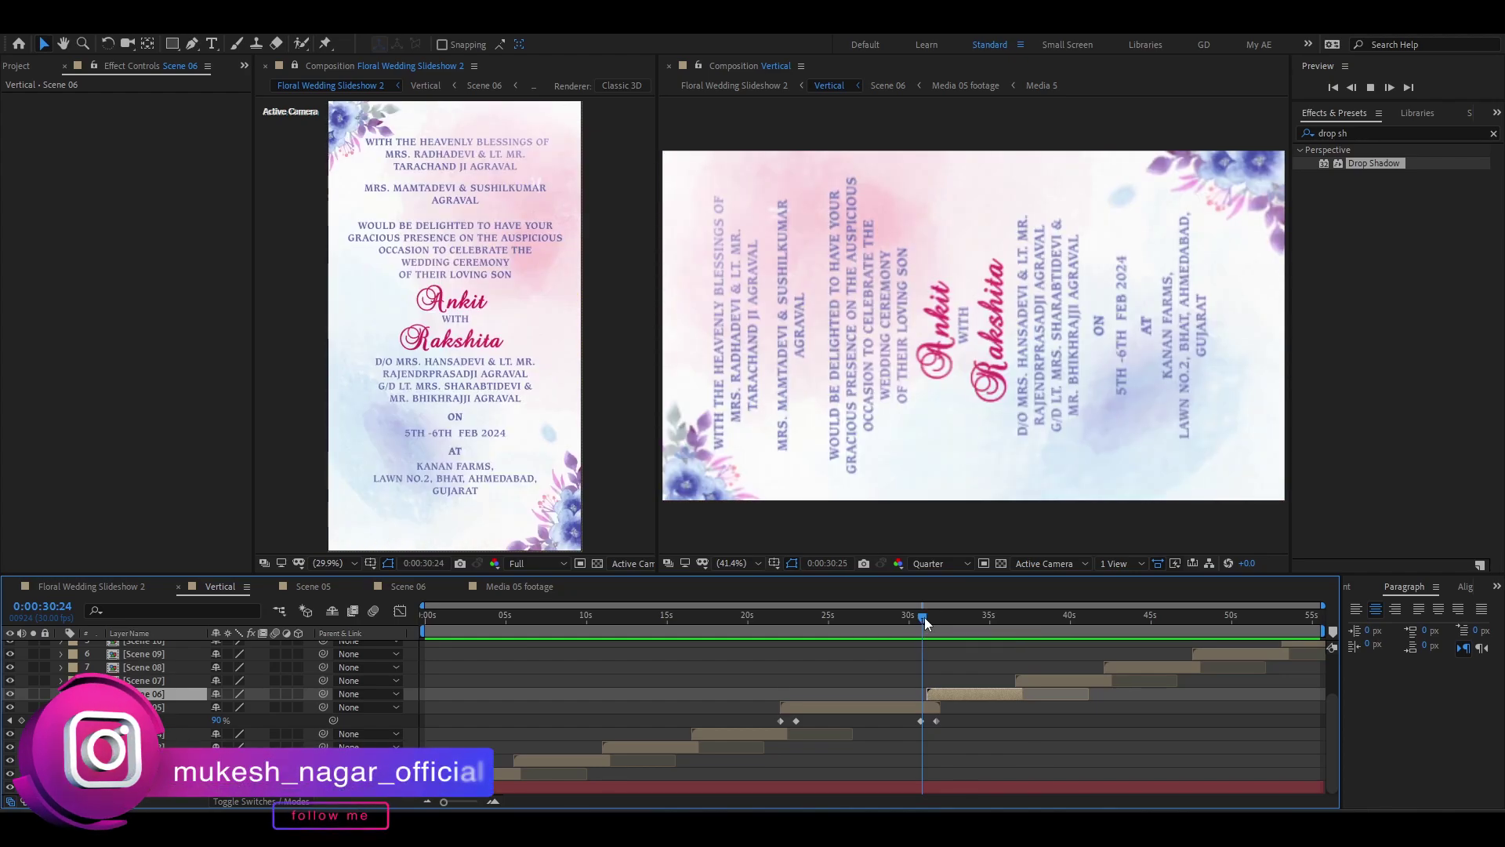
pyautogui.hotkey('alt', 'Tab')
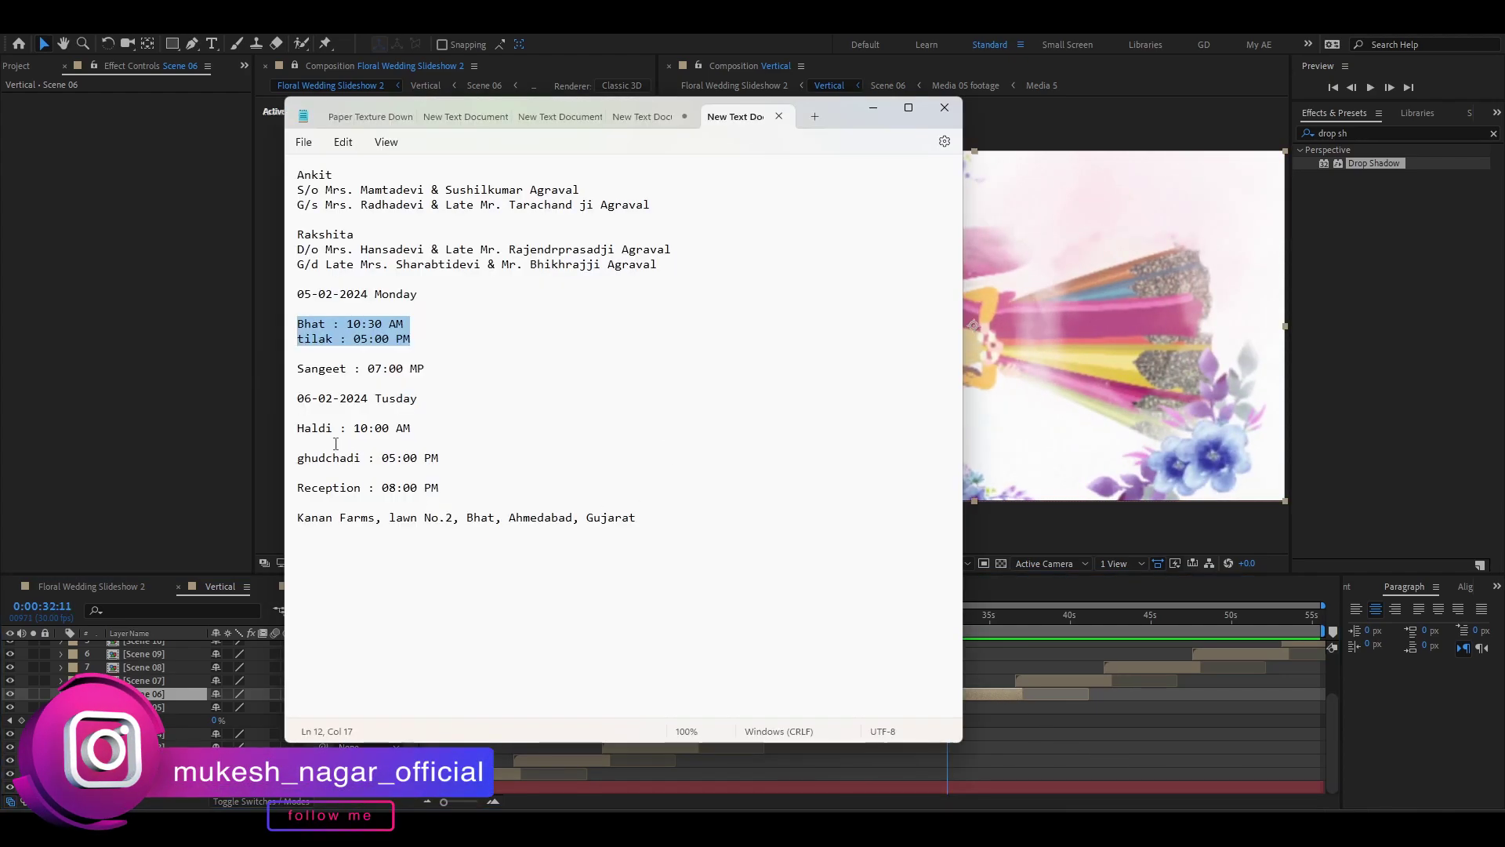
pyautogui.moveTo(298, 370); pyautogui.dragTo(305, 382)
pyautogui.moveTo(1015, 616); pyautogui.dragTo(1040, 687)
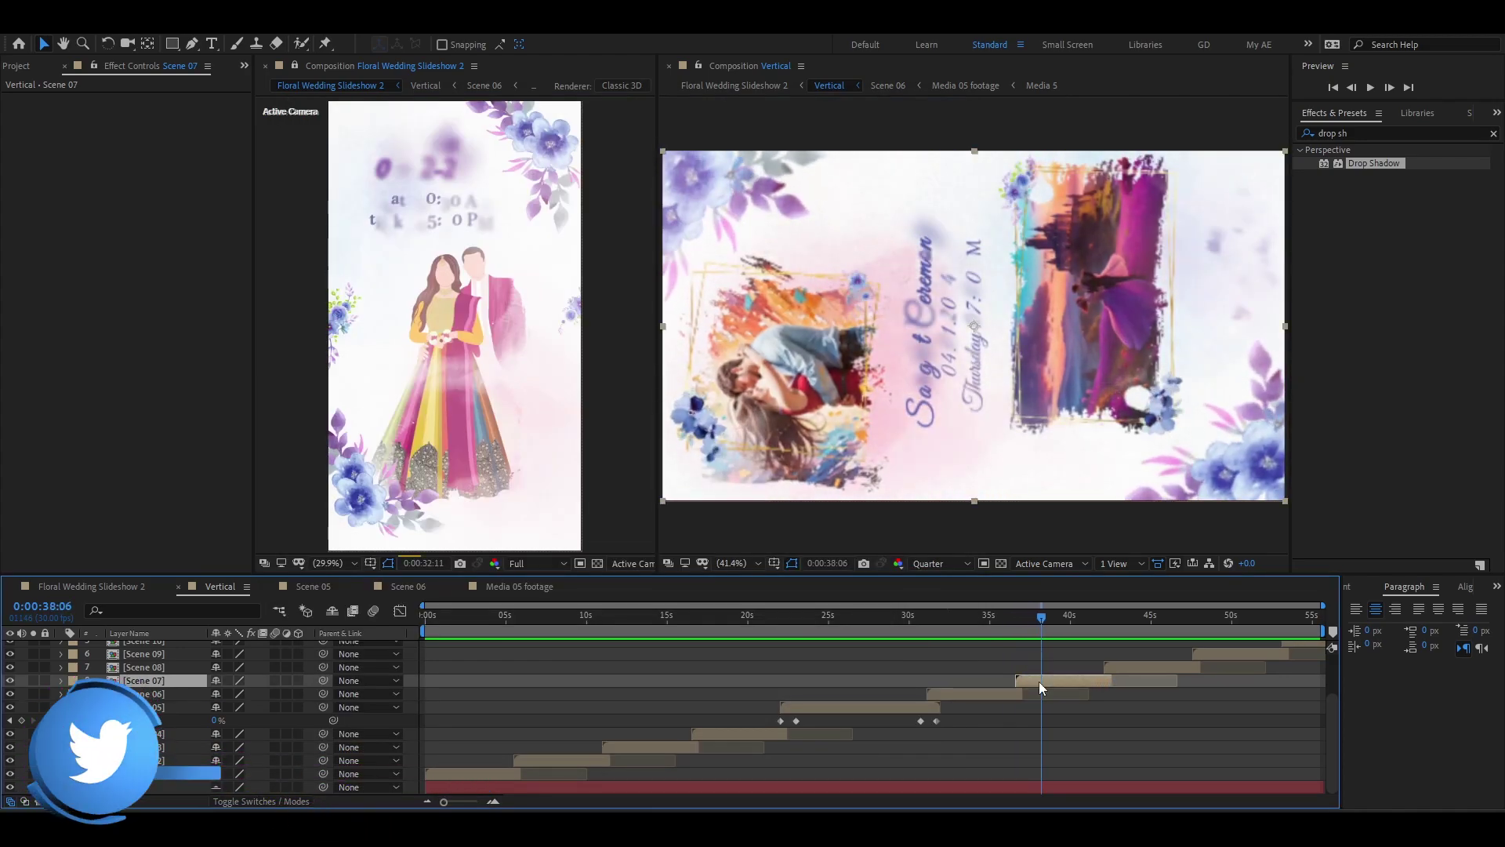
# - Open Scene 07, hide its photo frames and Sangeet text, and preview the result
pyautogui.doubleClick(1039, 684)
pyautogui.click(1040, 686)
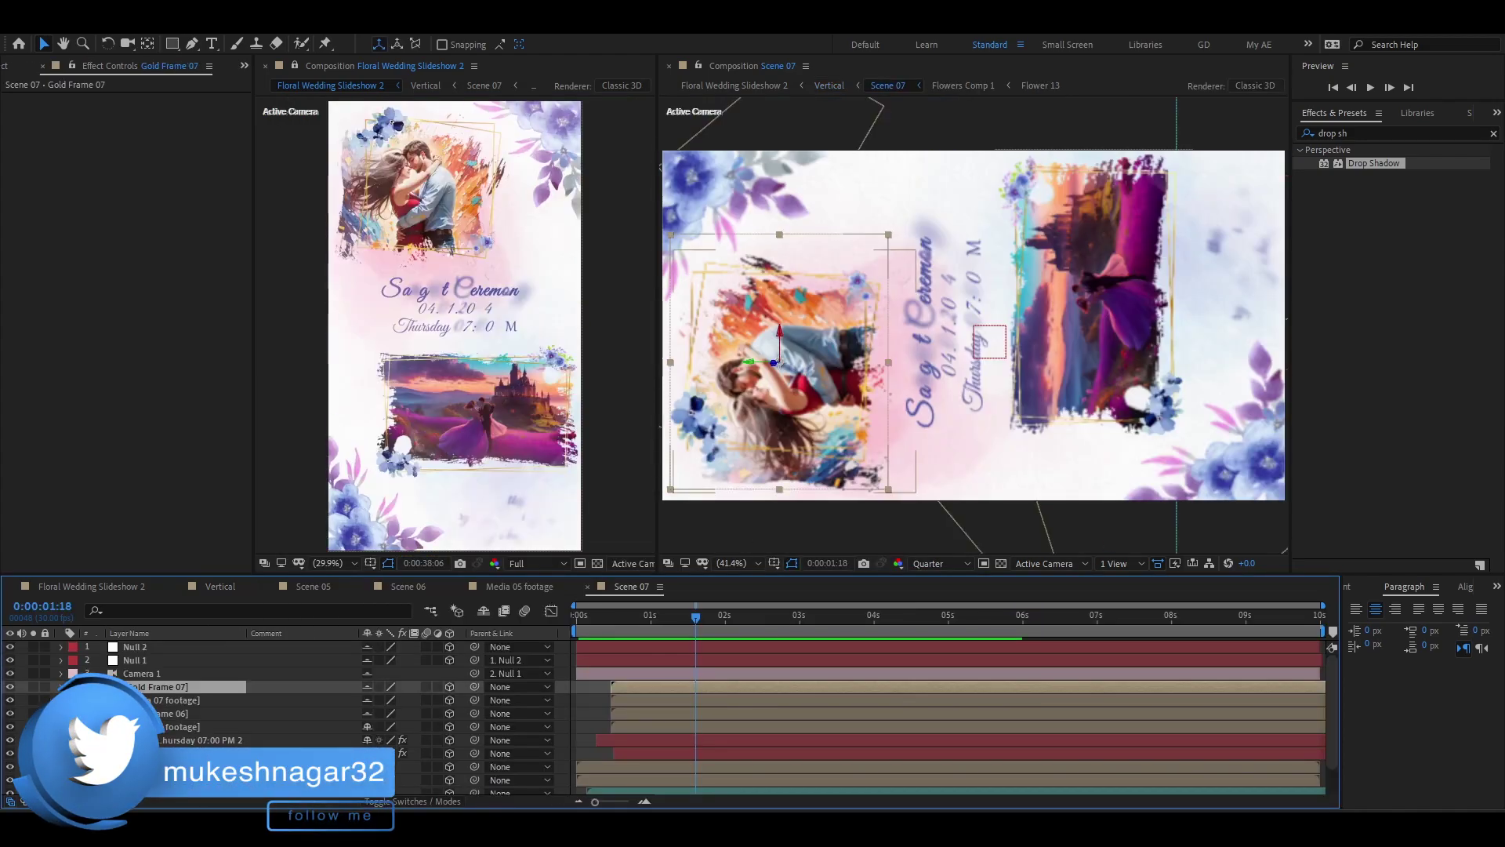
pyautogui.moveTo(9, 728); pyautogui.dragTo(13, 755)
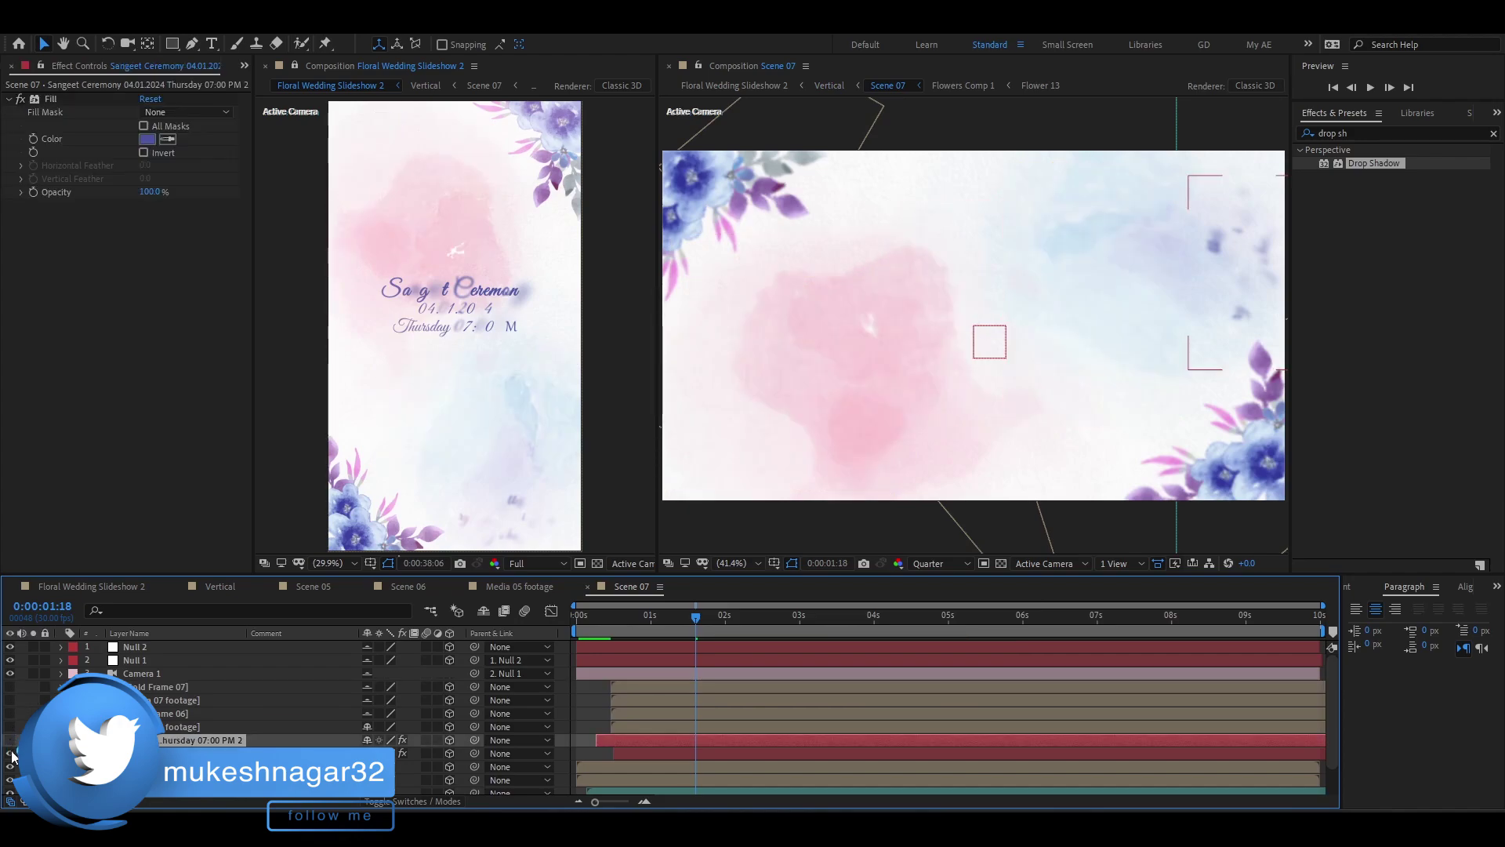
pyautogui.press('space')
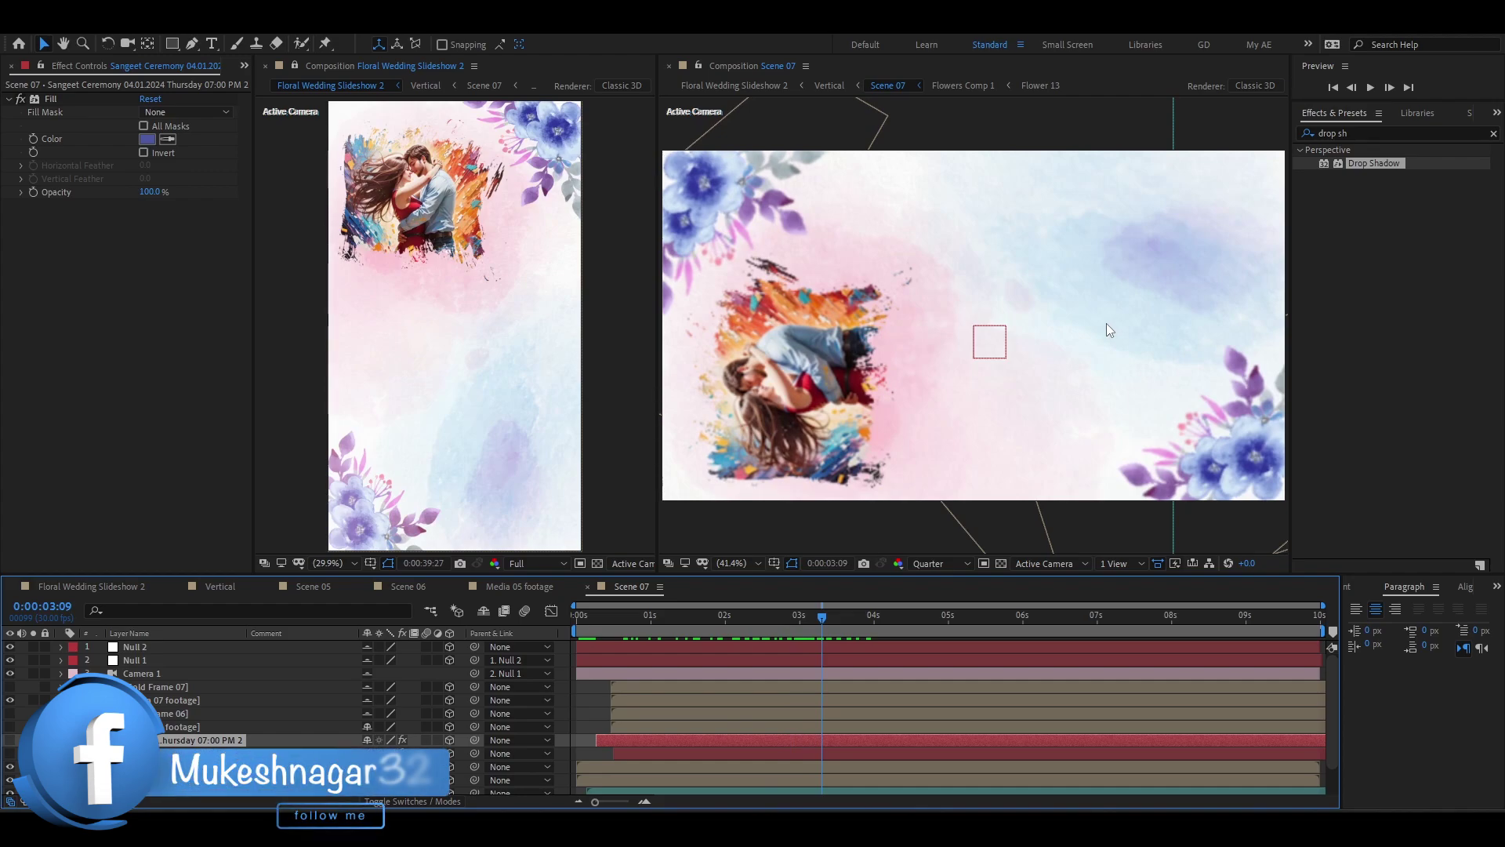
pyautogui.click(140, 371)
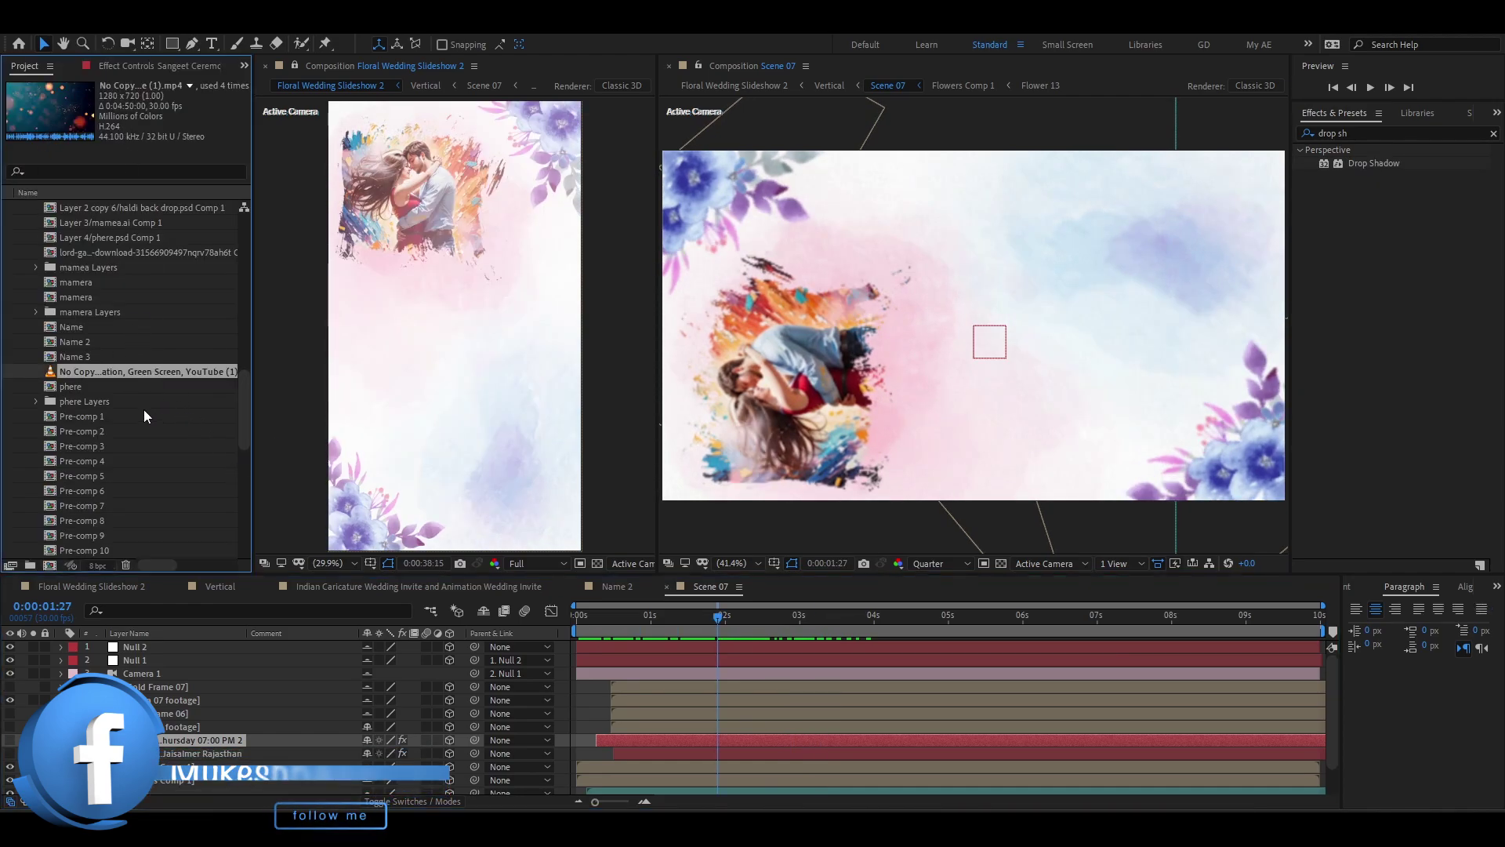
# - Add the bokeh clip, hide Media 06 footage, mute the clip and scale it to about 150%
pyautogui.moveTo(96, 373); pyautogui.dragTo(171, 706)
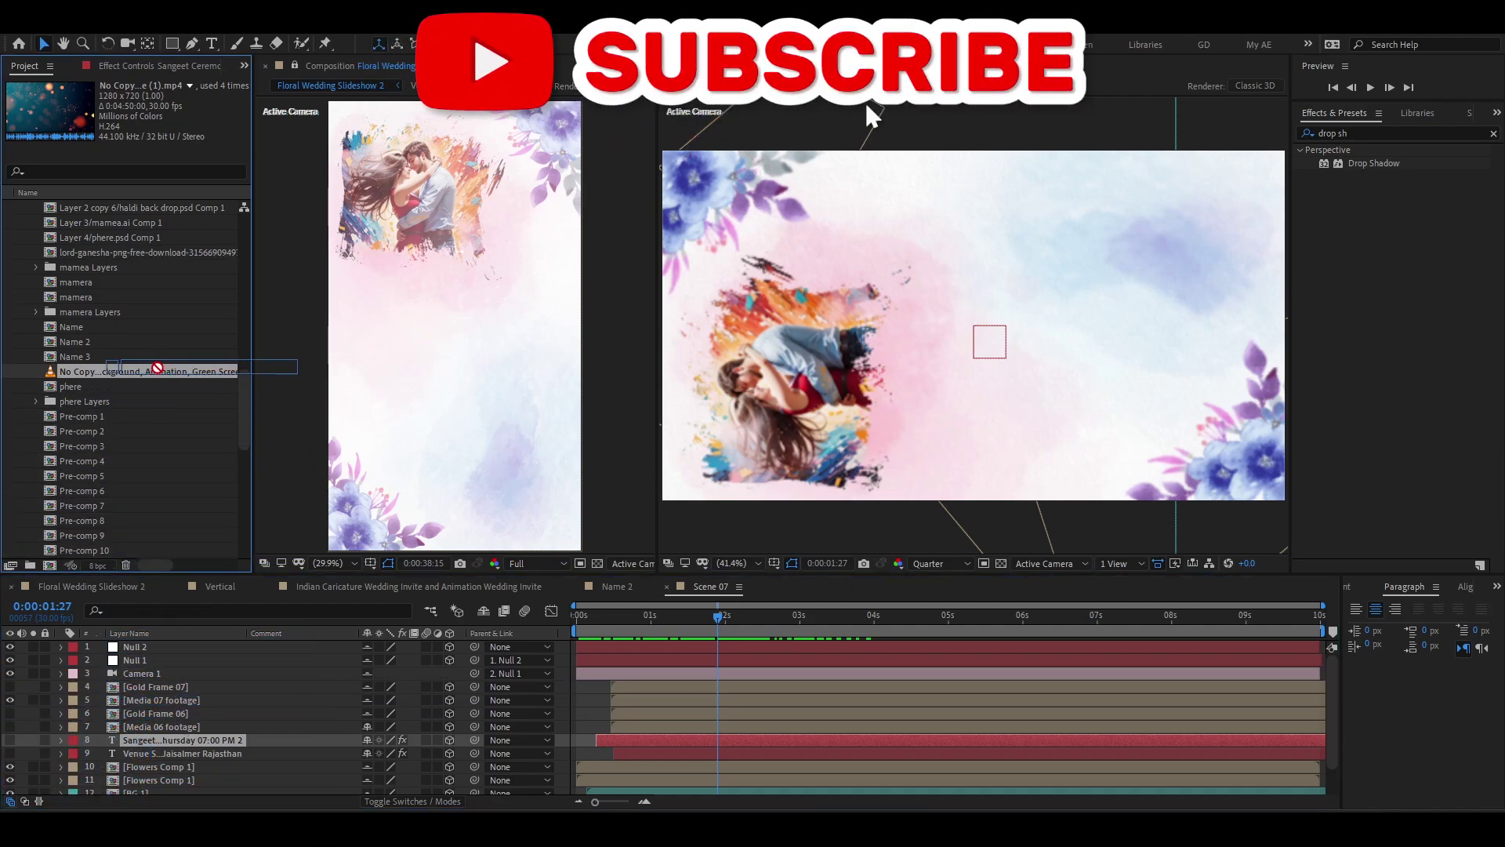
pyautogui.doubleClick(120, 699)
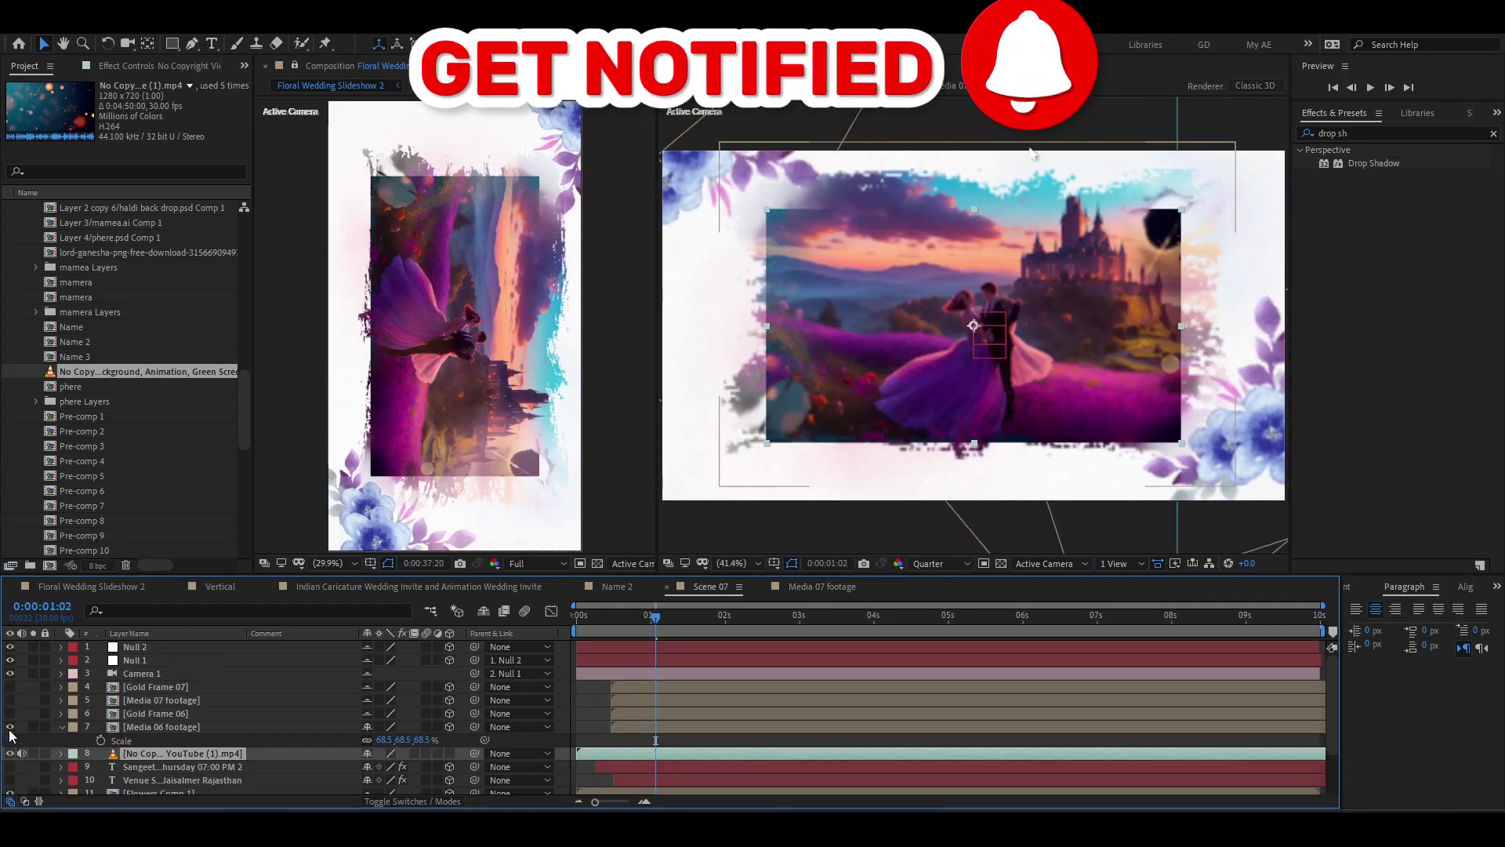
pyautogui.click(10, 727)
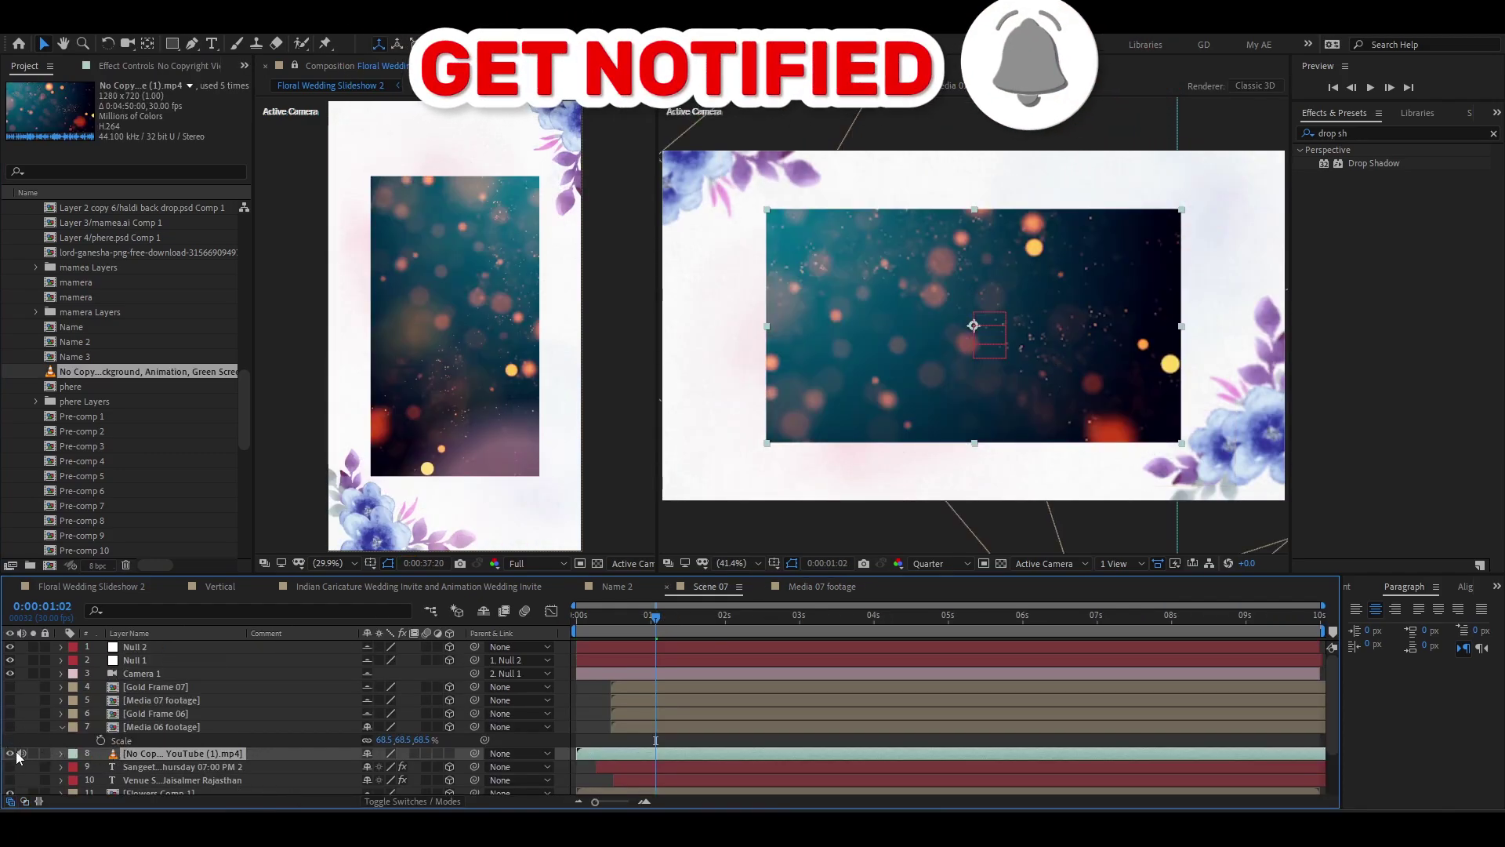
pyautogui.click(22, 754)
pyautogui.press('s')
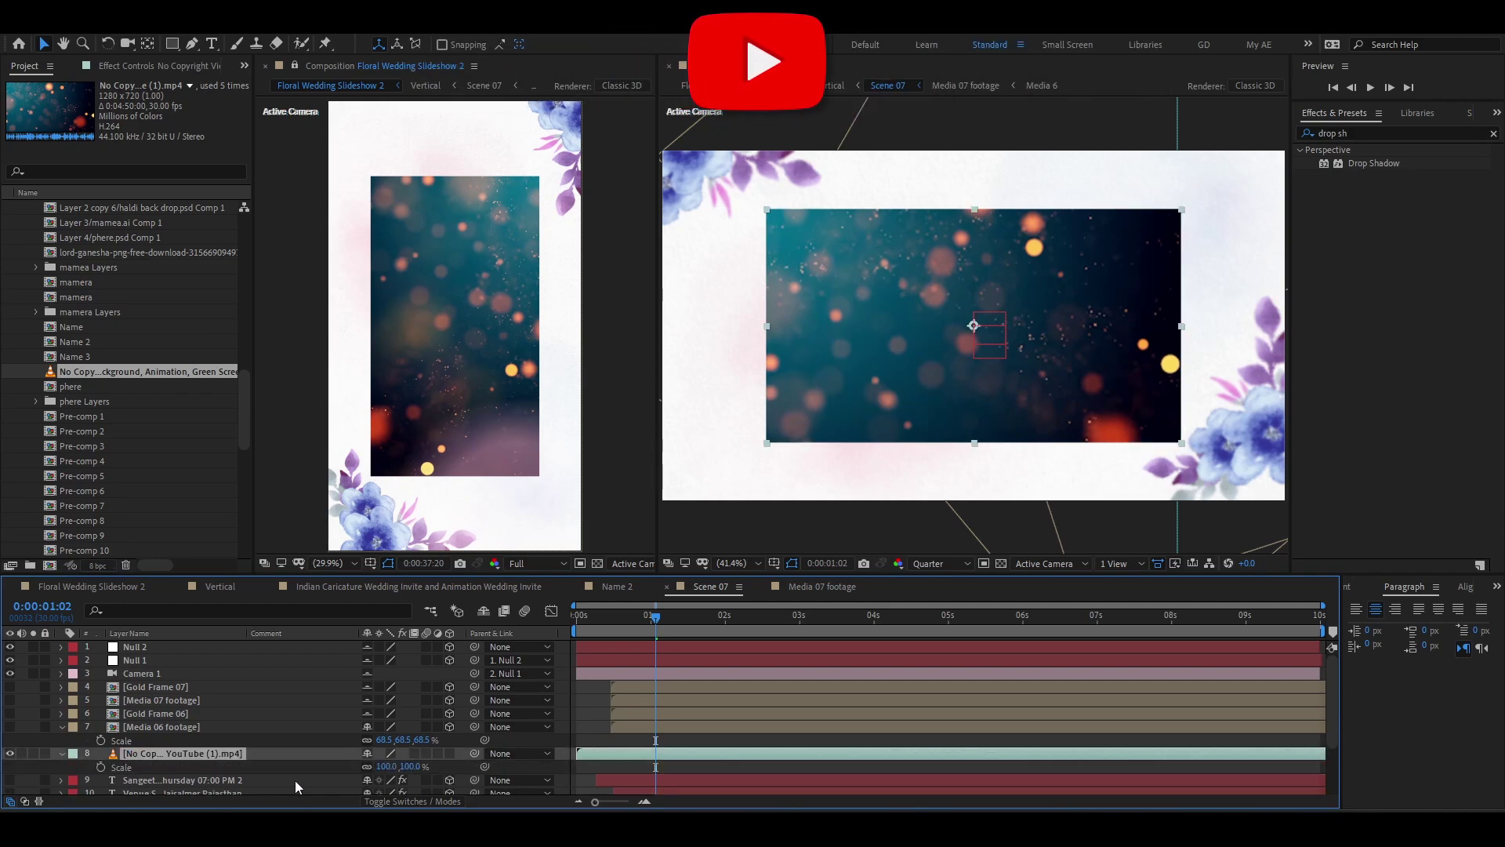
pyautogui.moveTo(387, 766); pyautogui.dragTo(470, 799)
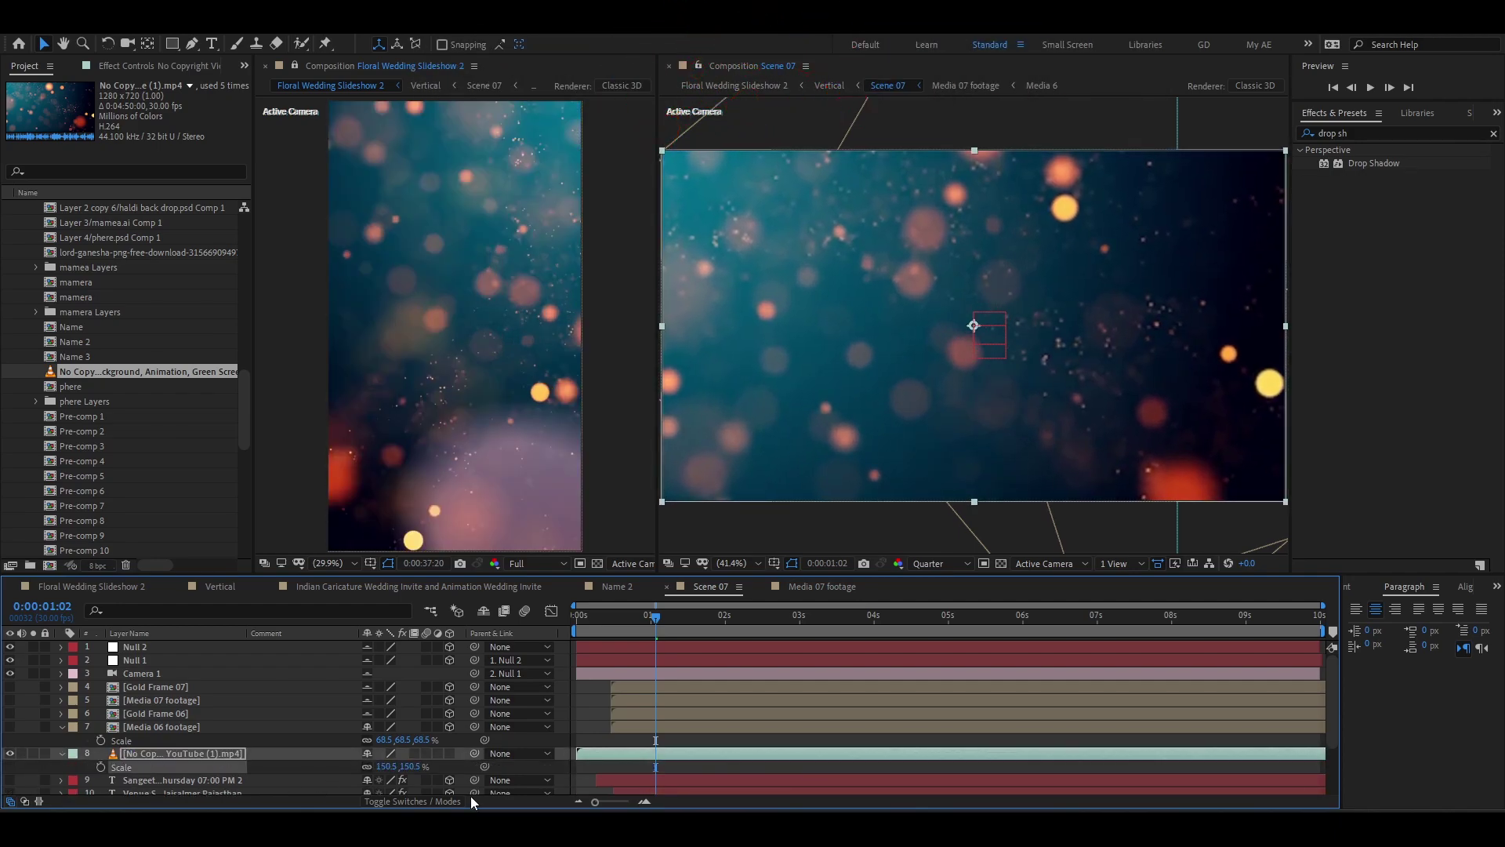
# - Make the bokeh layer 3D and, after trying Add, Overlay and Multiply, blend it with Soft Light
pyautogui.click(449, 753)
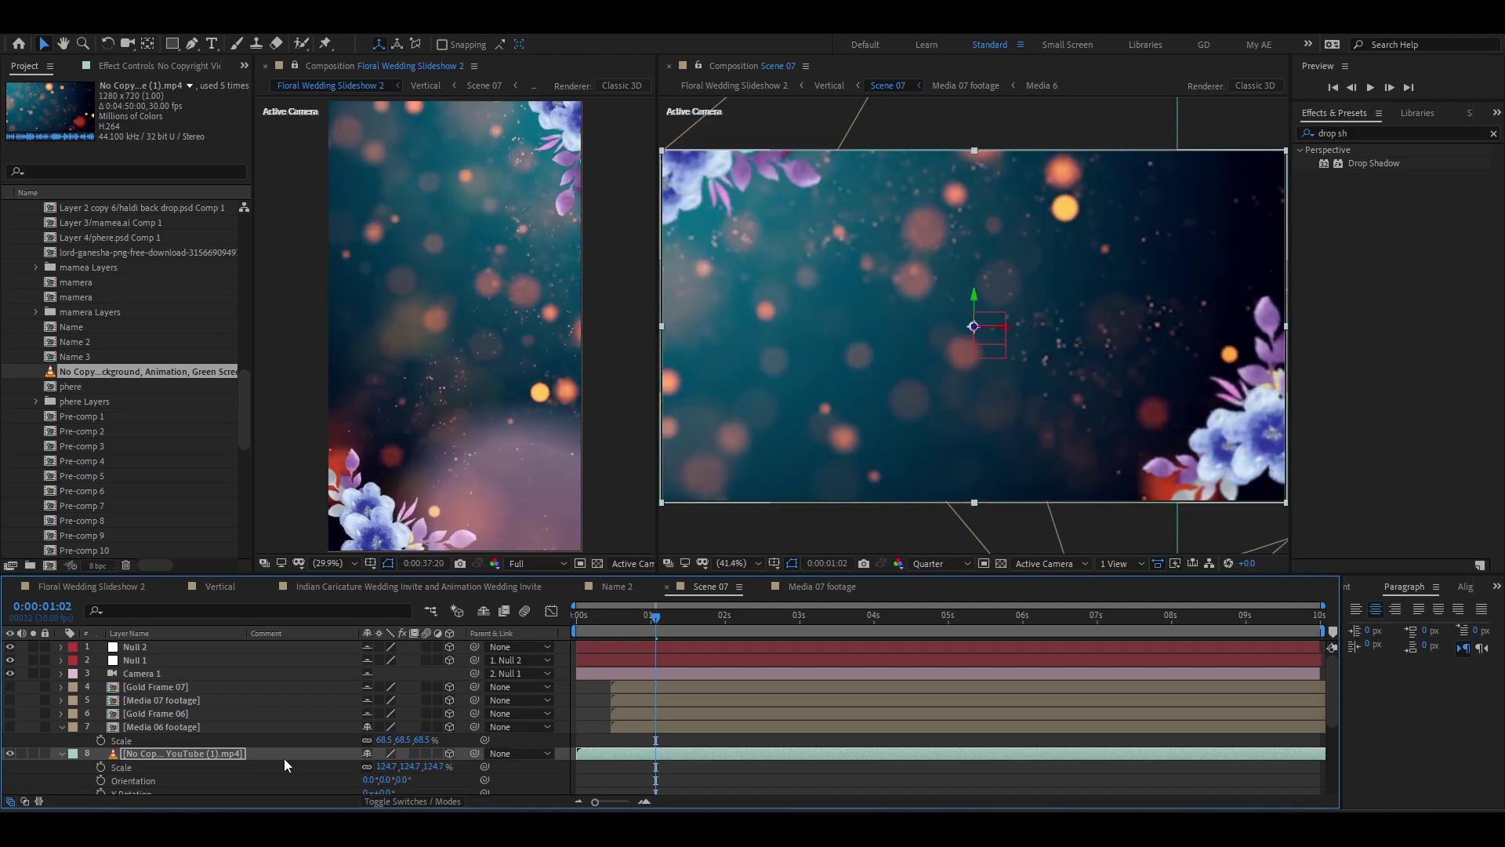
pyautogui.click(26, 800)
pyautogui.click(384, 754)
pyautogui.click(408, 224)
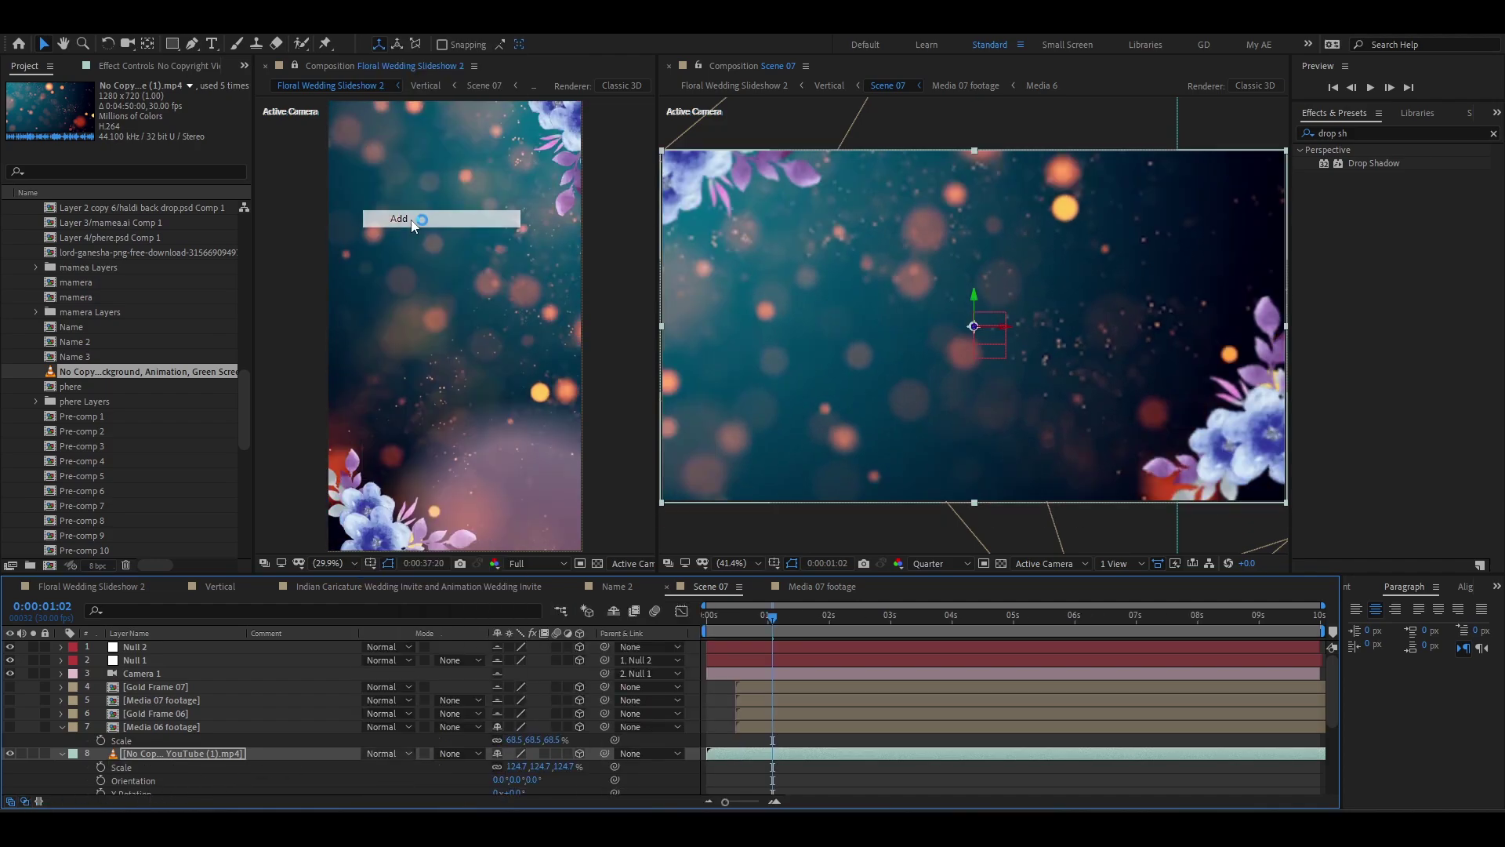
pyautogui.click(377, 753)
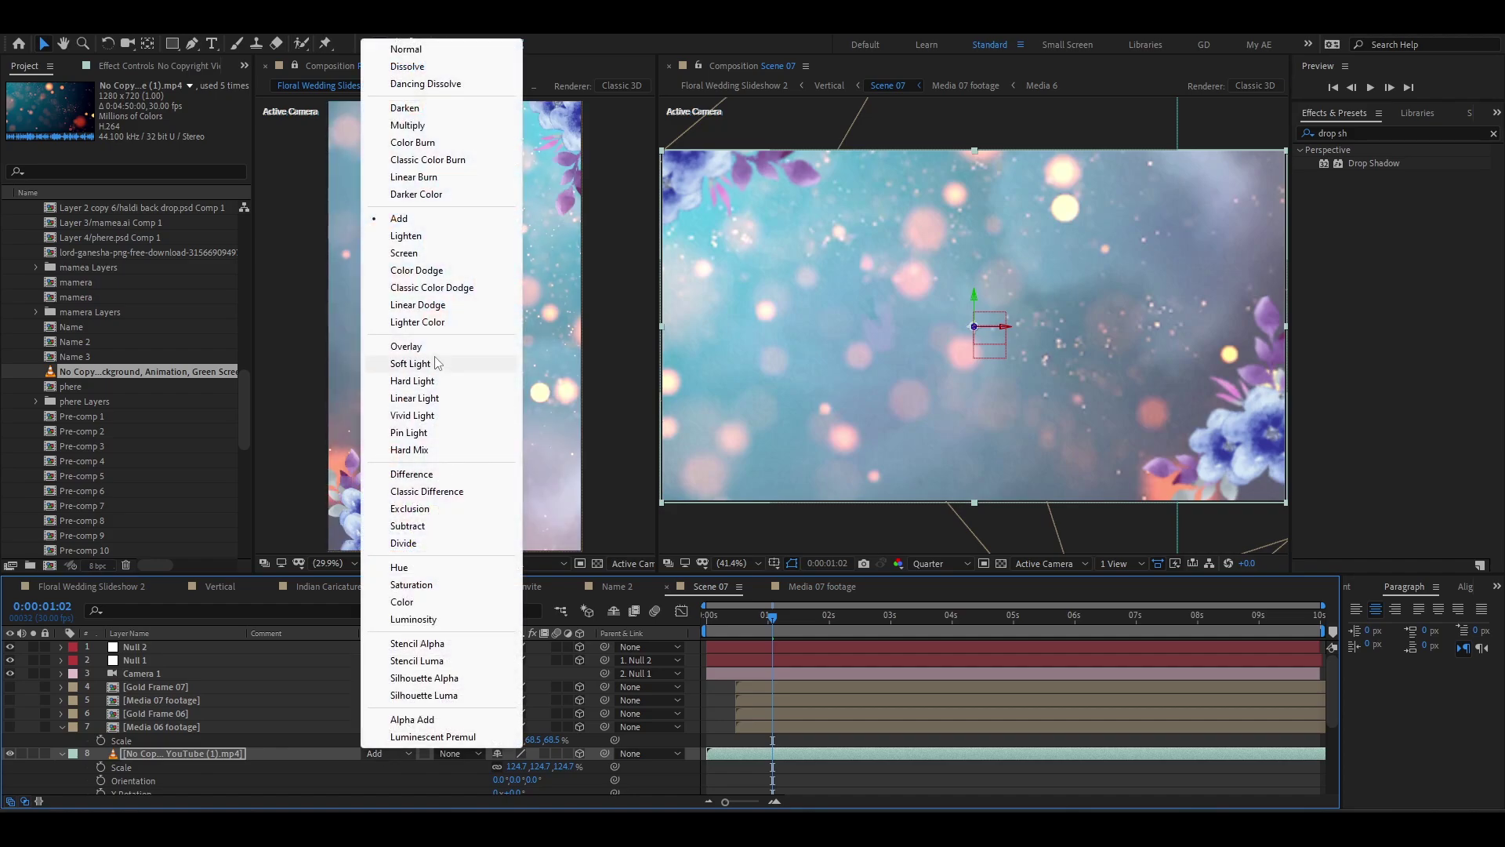
pyautogui.click(407, 346)
pyautogui.click(387, 751)
pyautogui.click(408, 125)
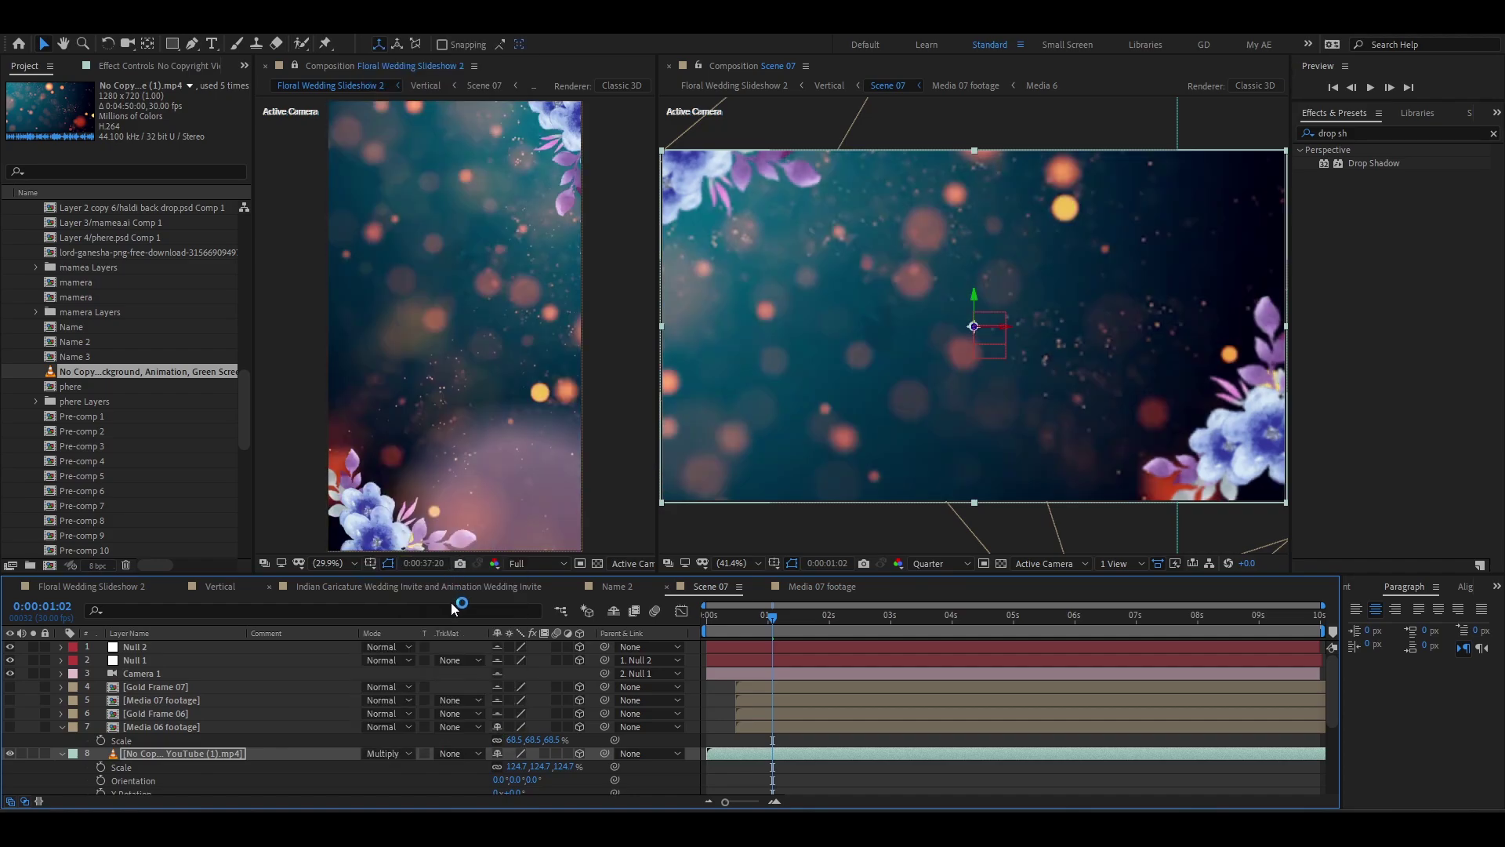
pyautogui.click(387, 752)
pyautogui.click(392, 363)
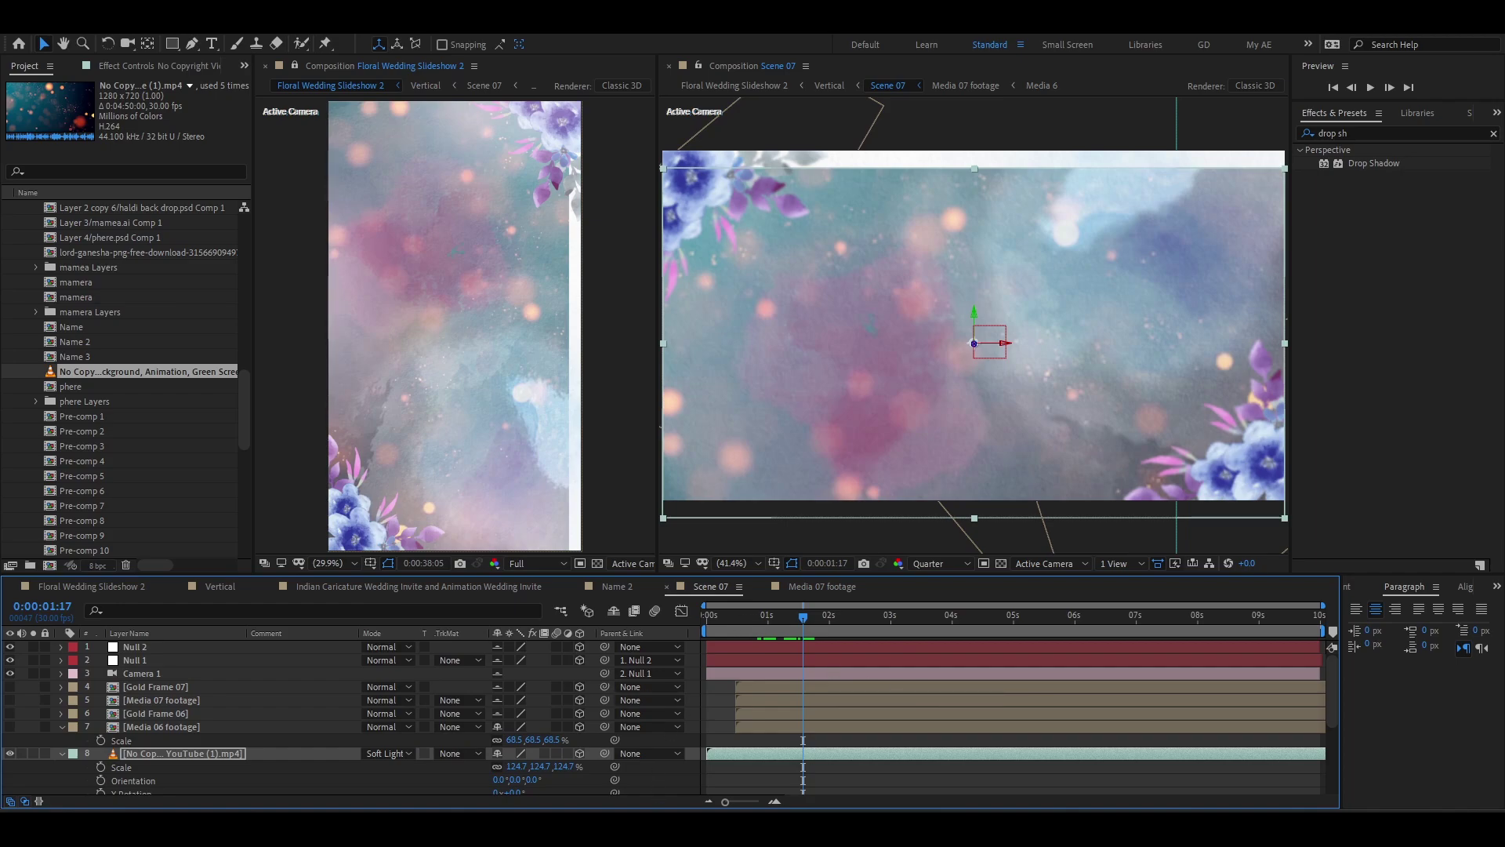
# - Enlarge the bokeh footage to about 160% and check the scene's opening
pyautogui.click(839, 624)
pyautogui.press('s')
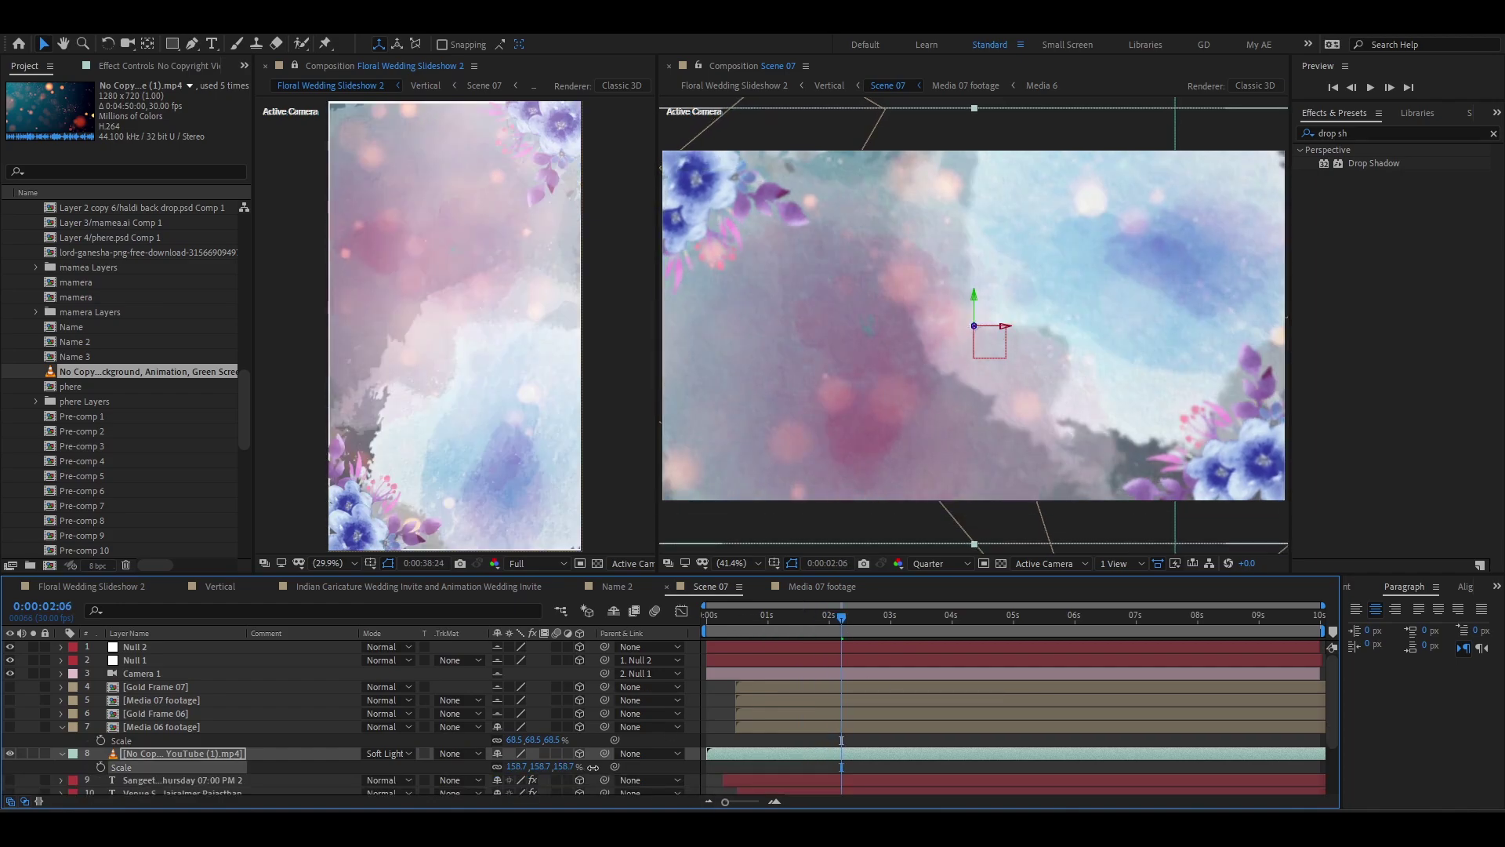
pyautogui.moveTo(549, 766); pyautogui.dragTo(595, 766)
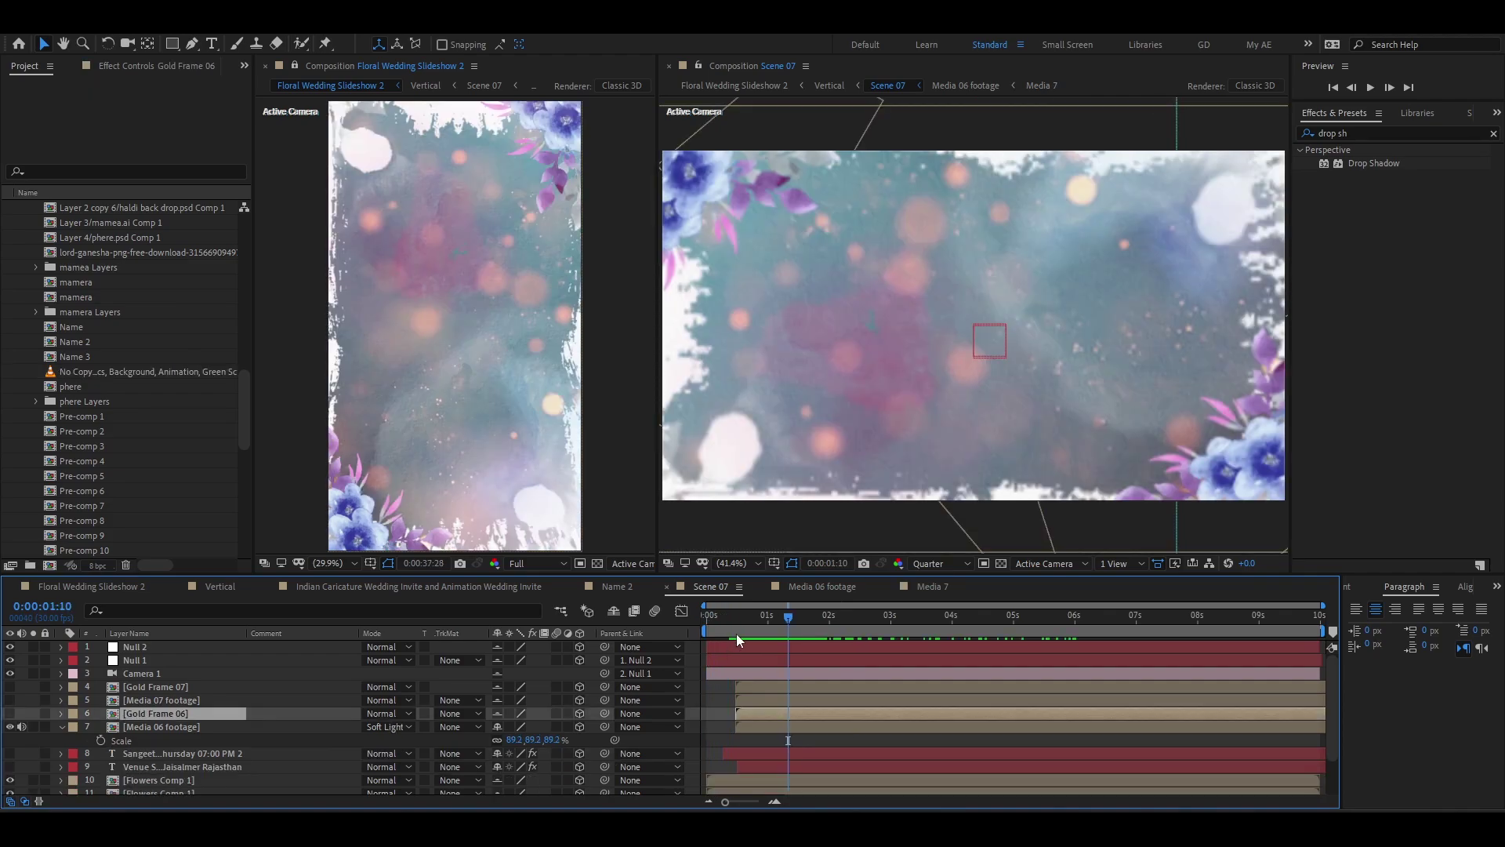
pyautogui.moveTo(736, 631); pyautogui.dragTo(801, 638)
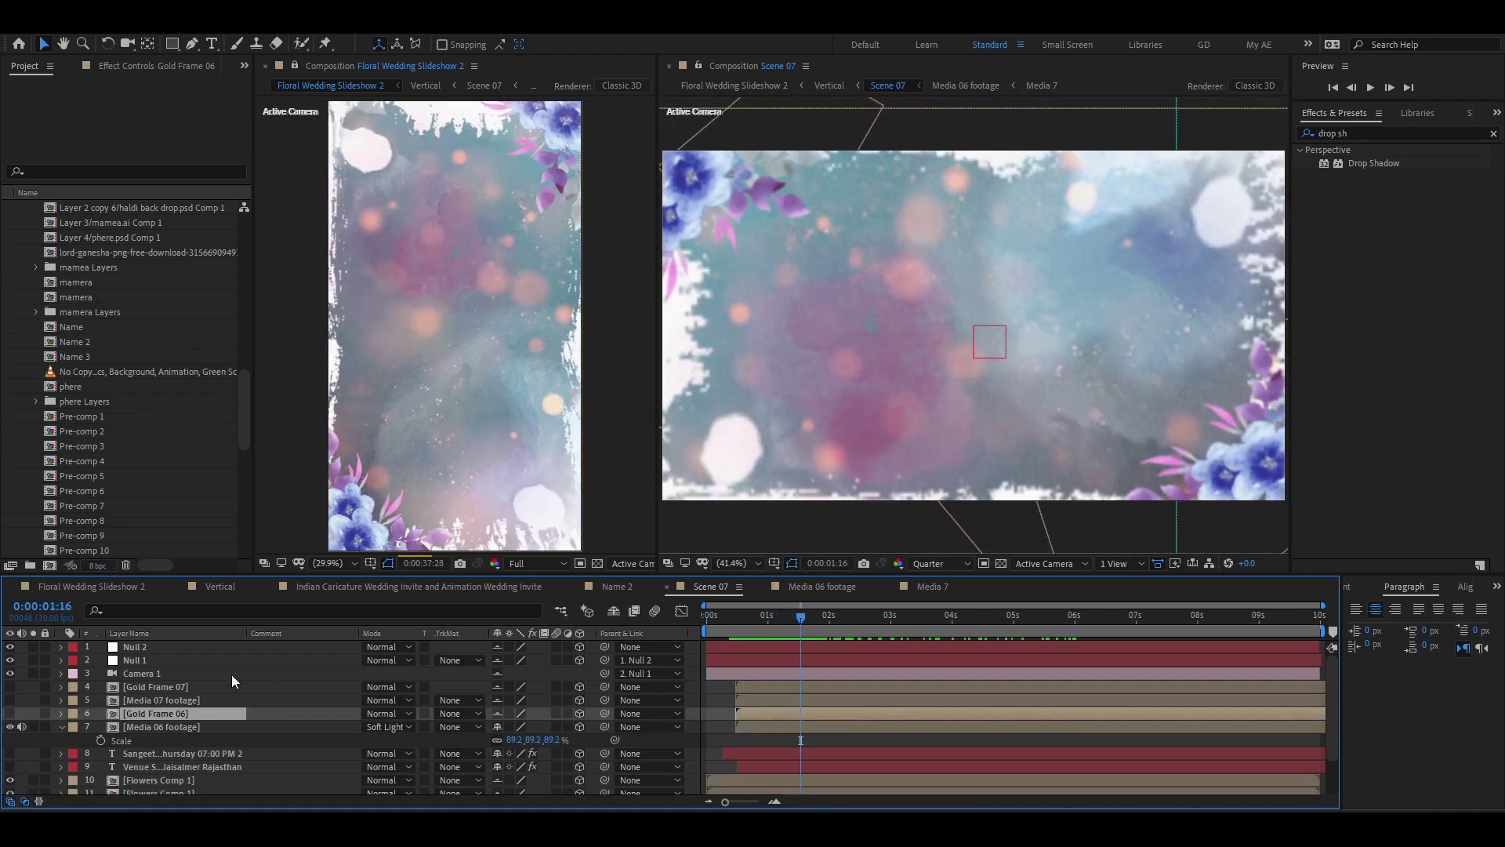
# - Make the Media 07 couple picture visible and hide layer 1's video in Media 6
pyautogui.click(136, 702)
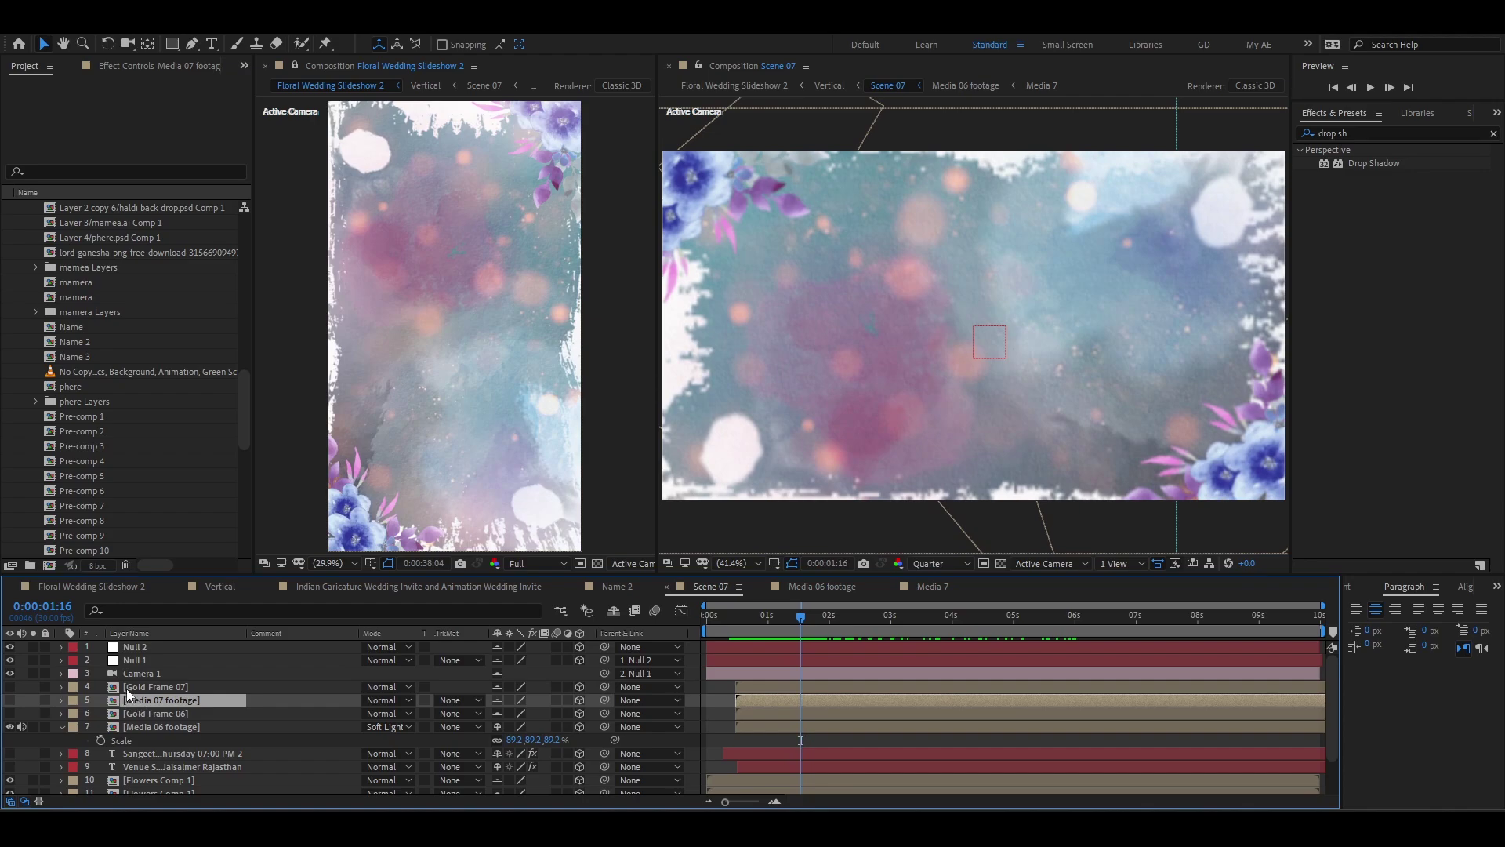
pyautogui.click(10, 700)
pyautogui.moveTo(757, 665); pyautogui.dragTo(809, 671)
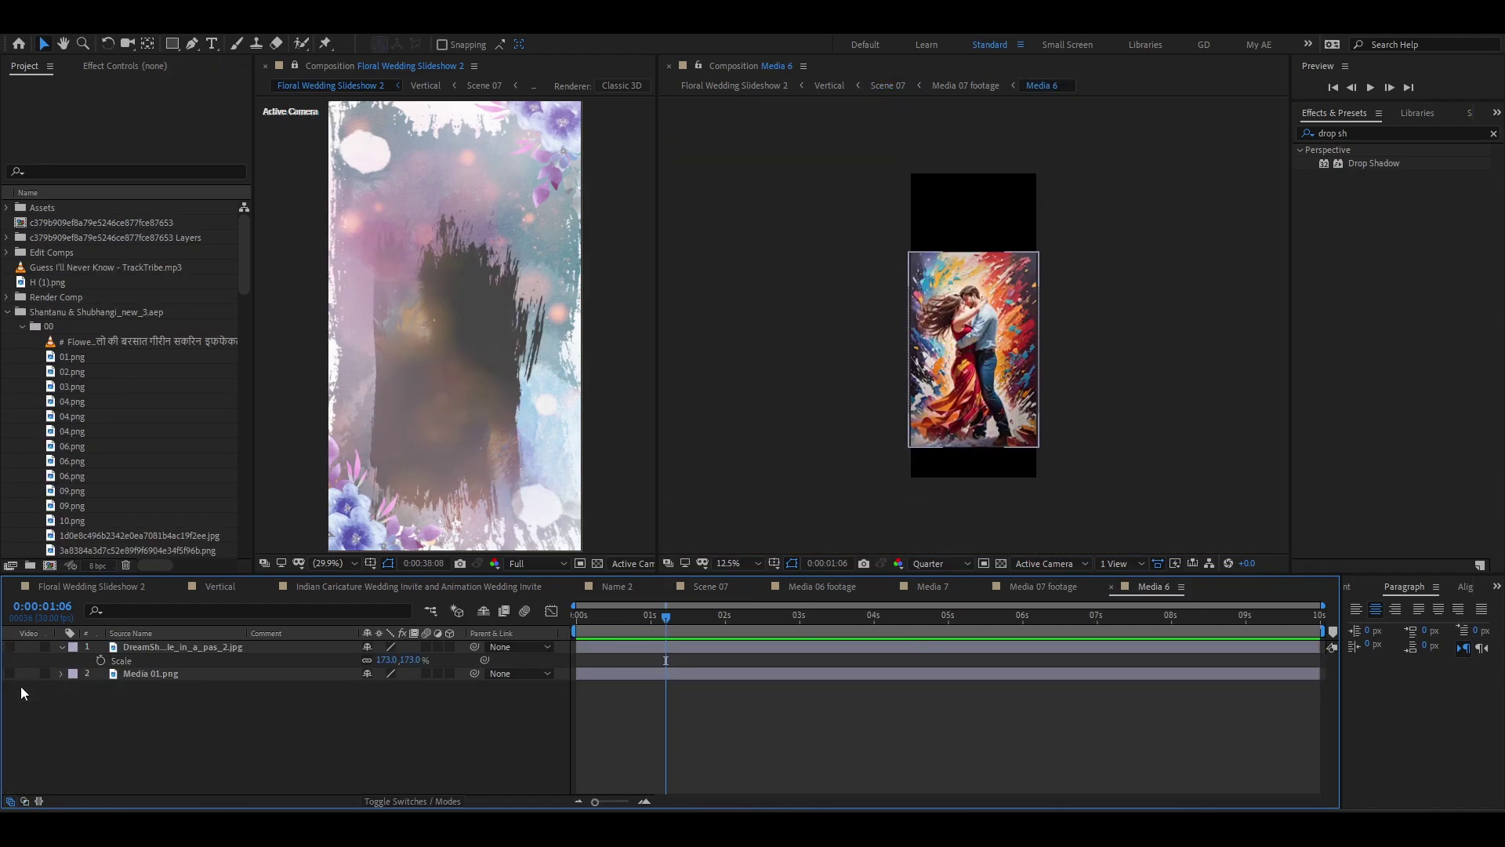
pyautogui.click(9, 647)
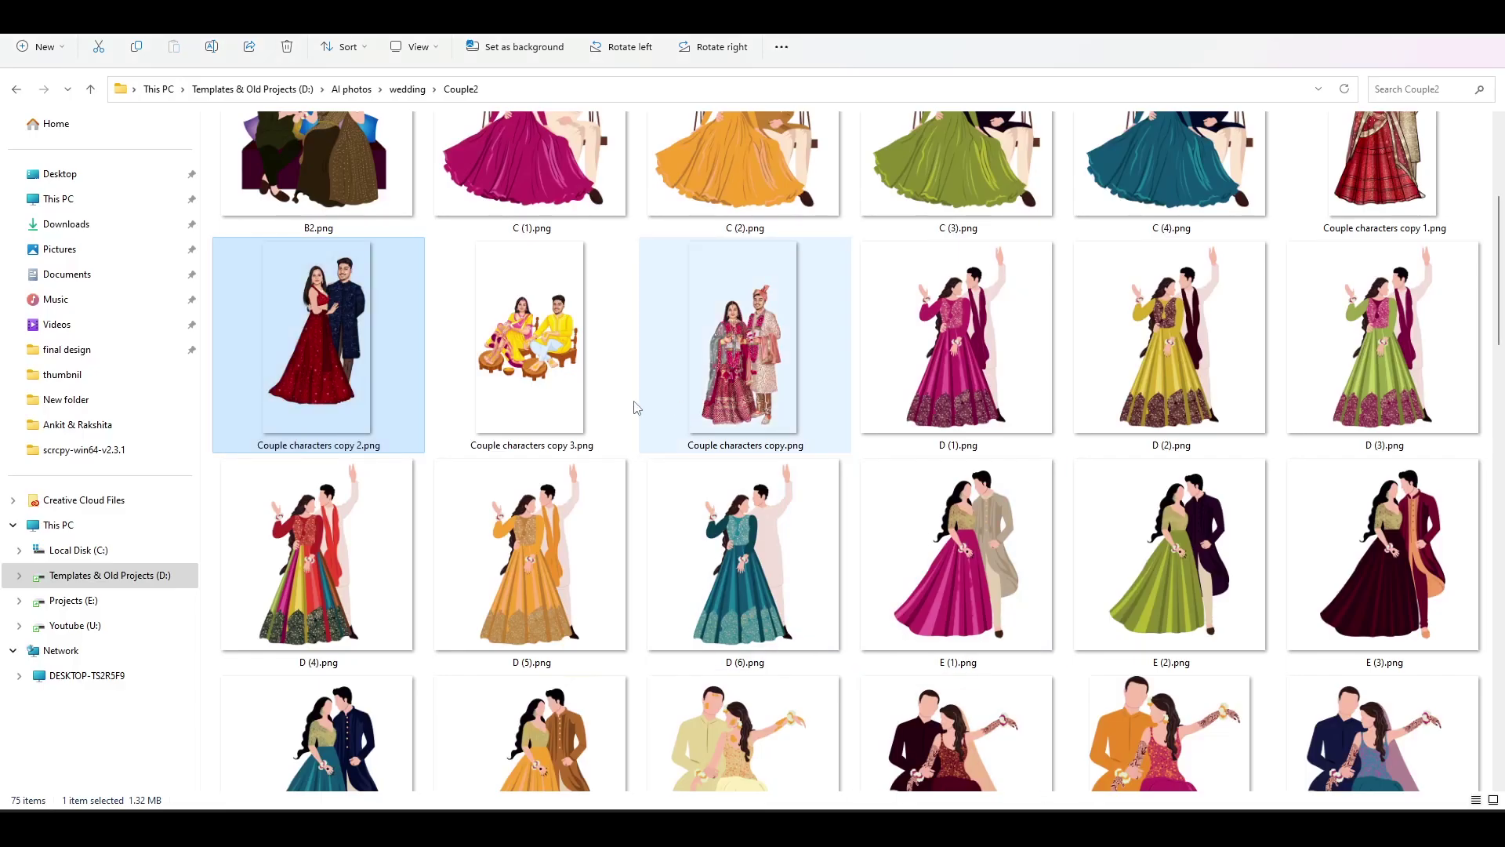
# - Drag Couple characters copy 2.png from the Couple2 folder into the After Effects Sangeet scene
pyautogui.moveTo(351, 358)
pyautogui.mouseDown()
pyautogui.moveTo(1071, 602)
pyautogui.moveTo(833, 671)
pyautogui.mouseUp()
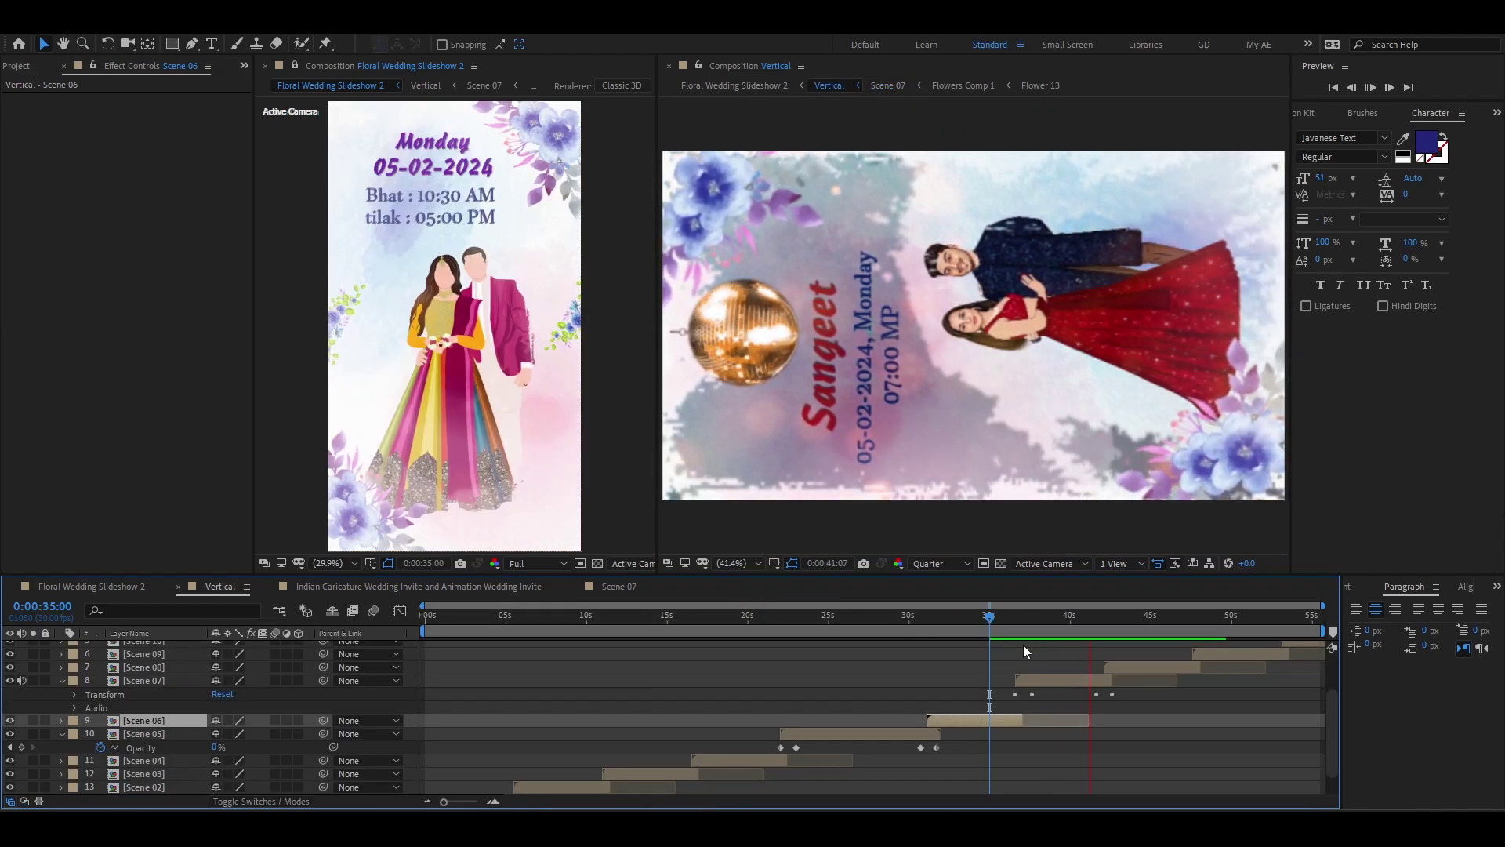
# - Check the wedding notes, open Scene 08 from the Vertical timeline, and select its date text layer
pyautogui.hotkey('alt', 'Tab')
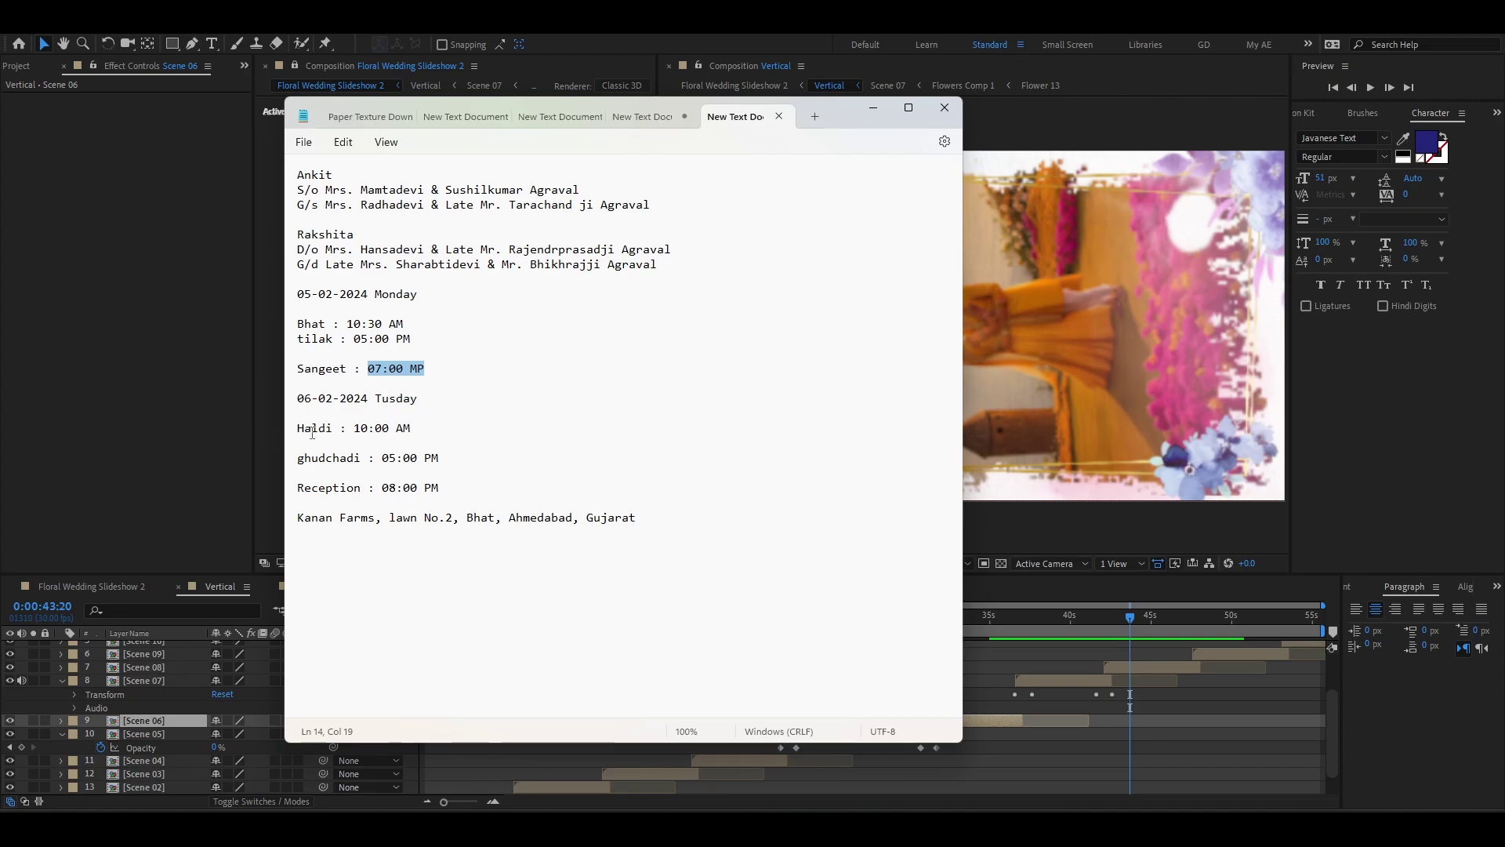
pyautogui.click(1145, 662)
pyautogui.click(1141, 665)
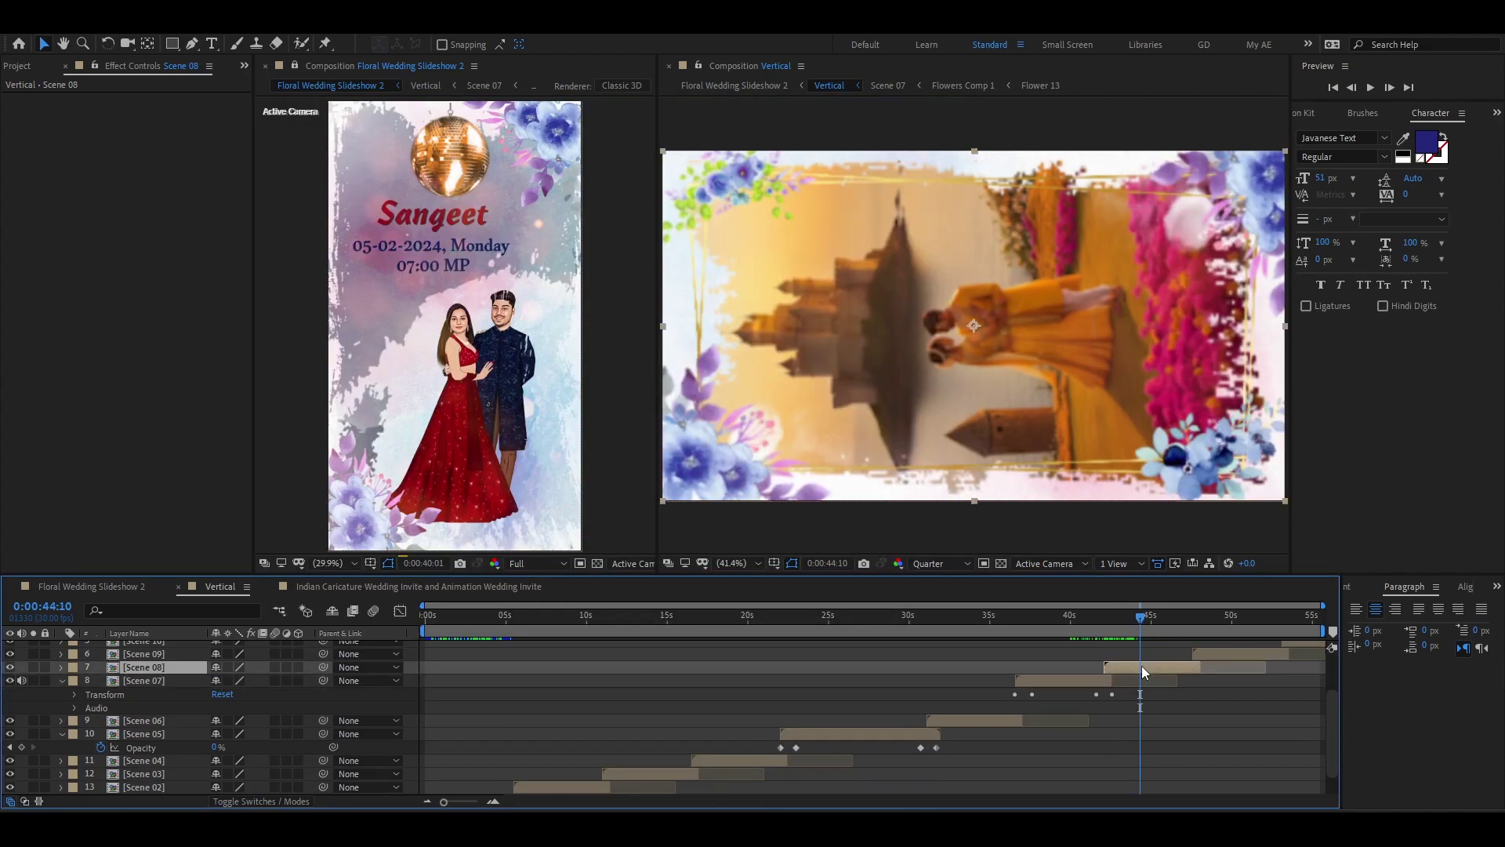
pyautogui.doubleClick(162, 666)
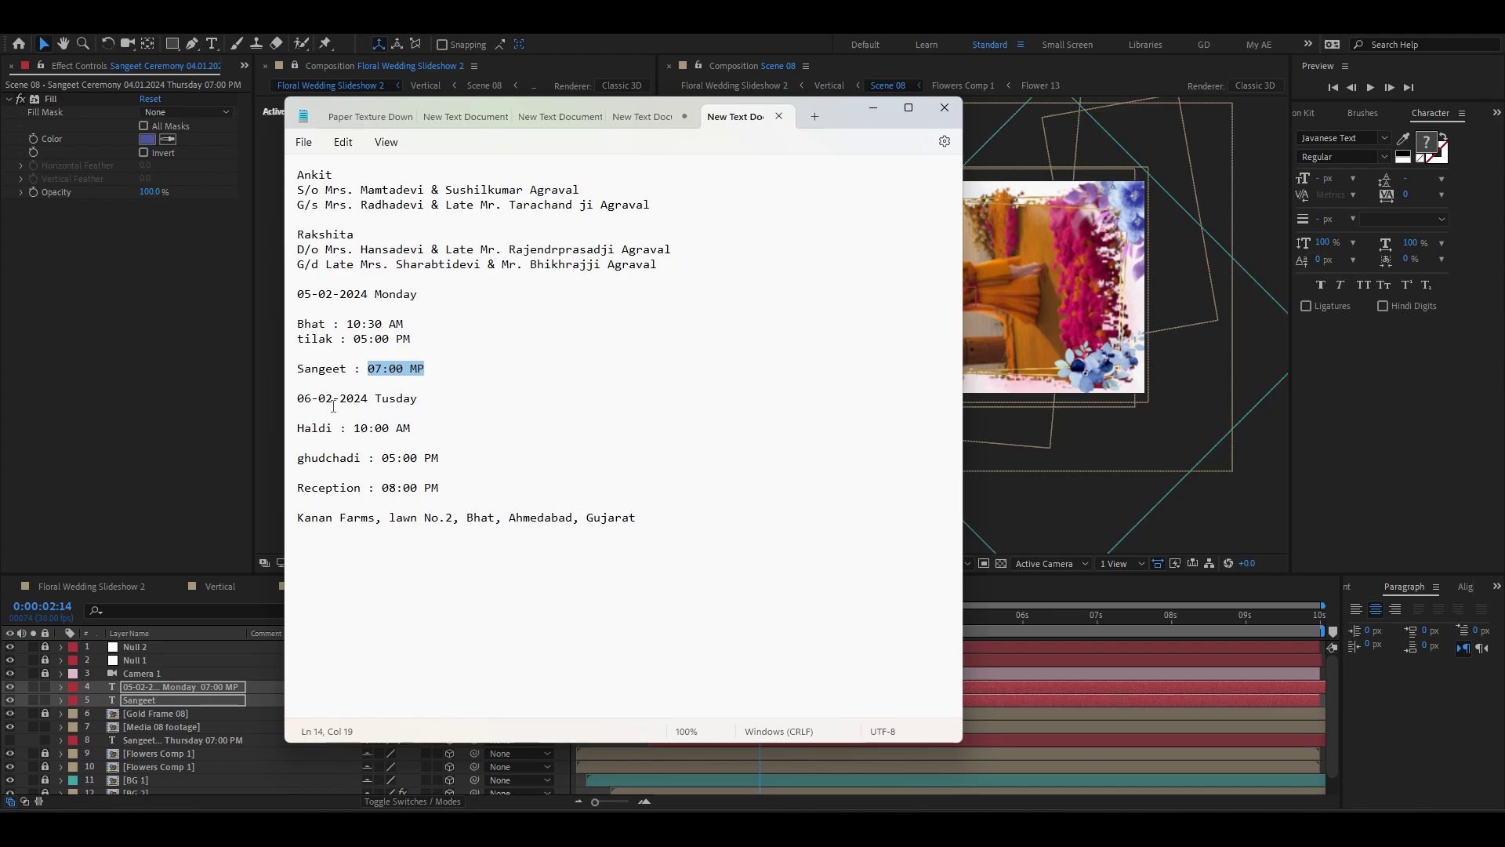
pyautogui.click(867, 116)
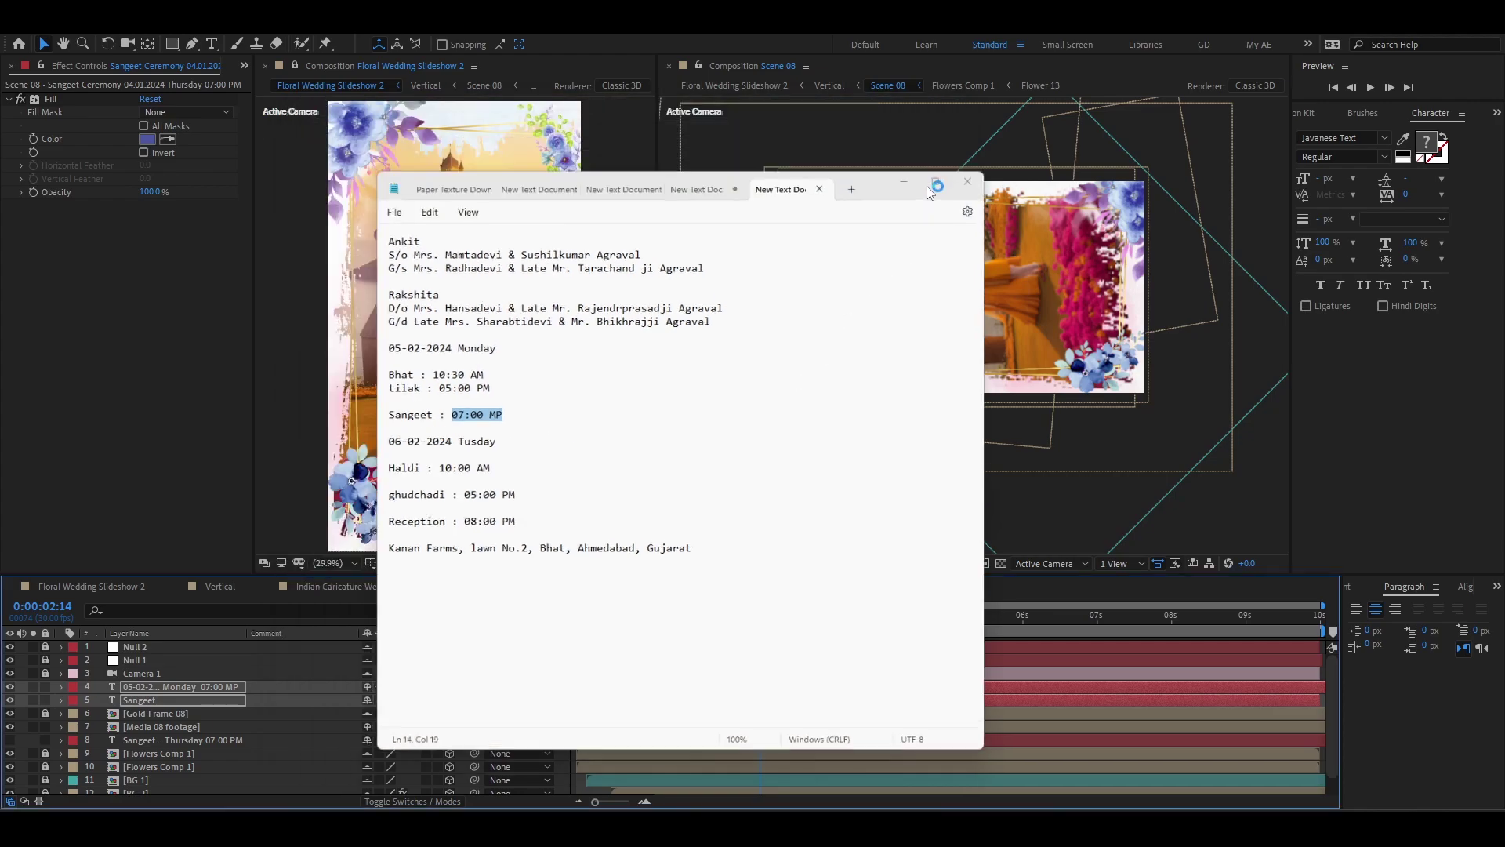
pyautogui.click(176, 690)
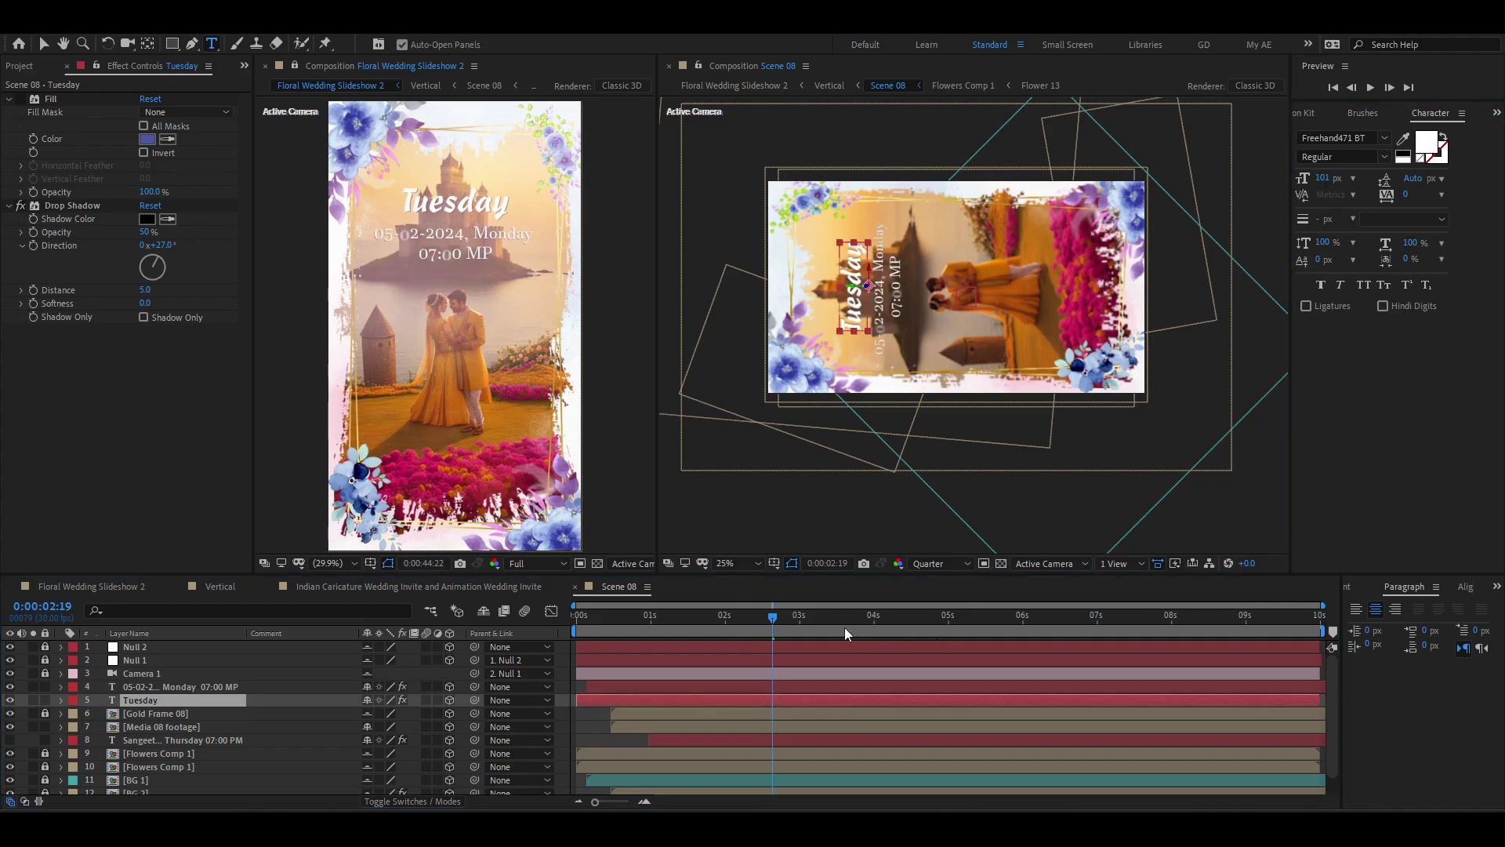
# - Change the weekday in Scene 08's date line to Tuesday
pyautogui.click(883, 624)
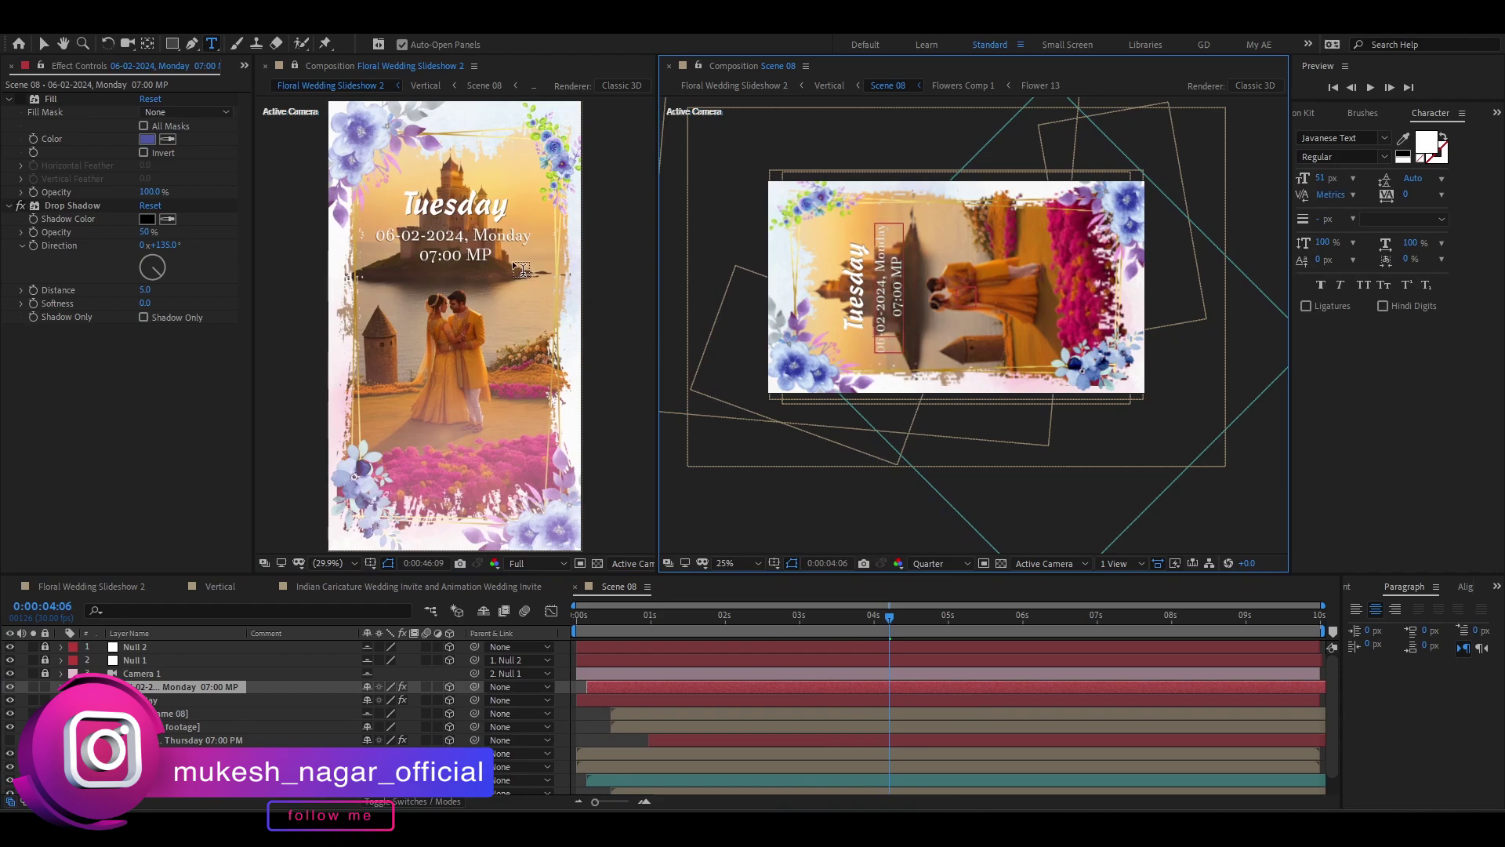
pyautogui.doubleClick(880, 255)
pyautogui.write('Tuesday')
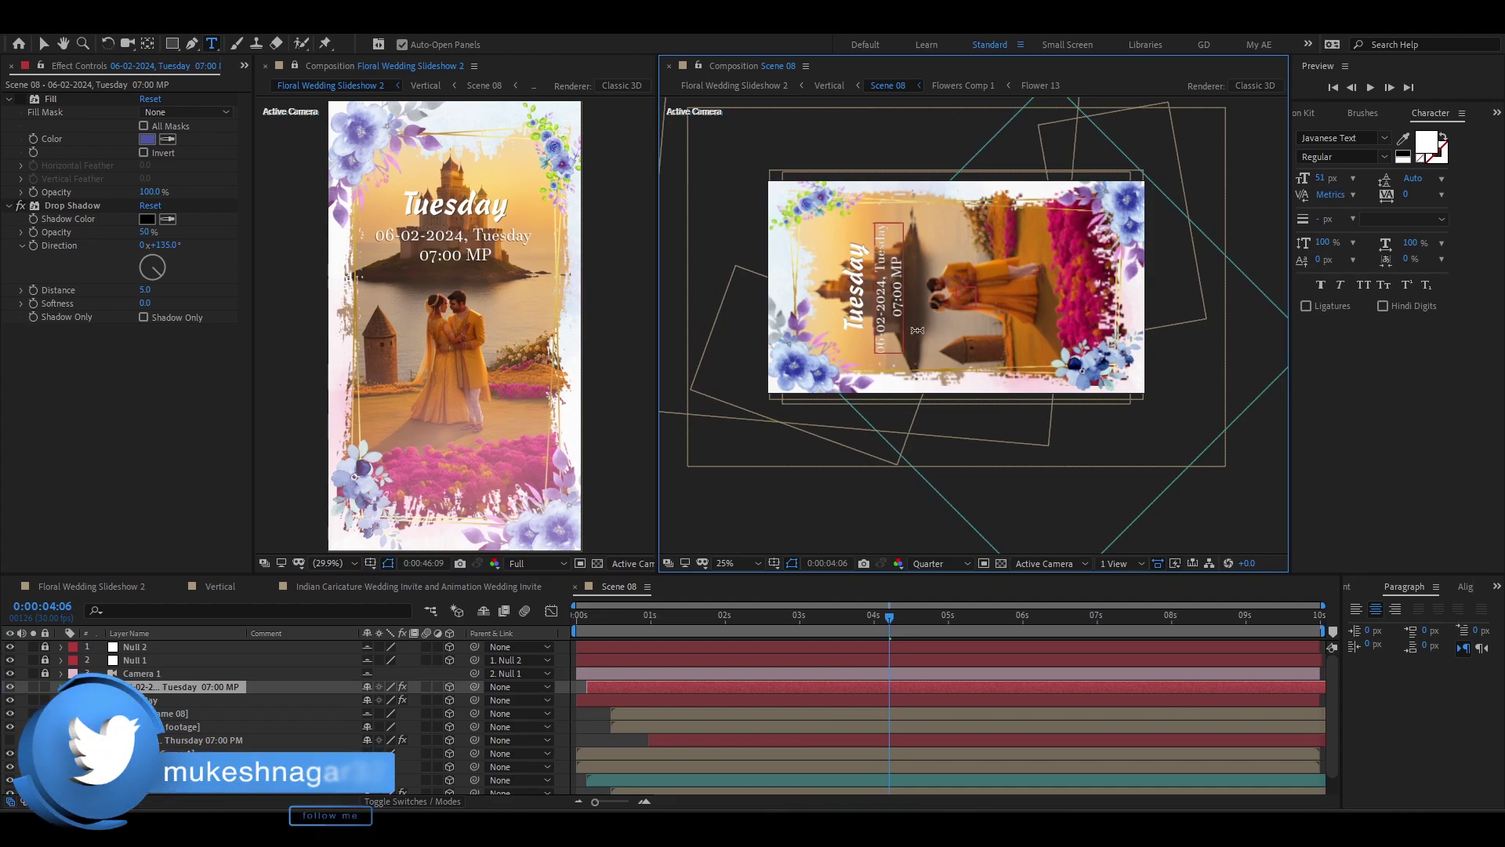
pyautogui.click(905, 701)
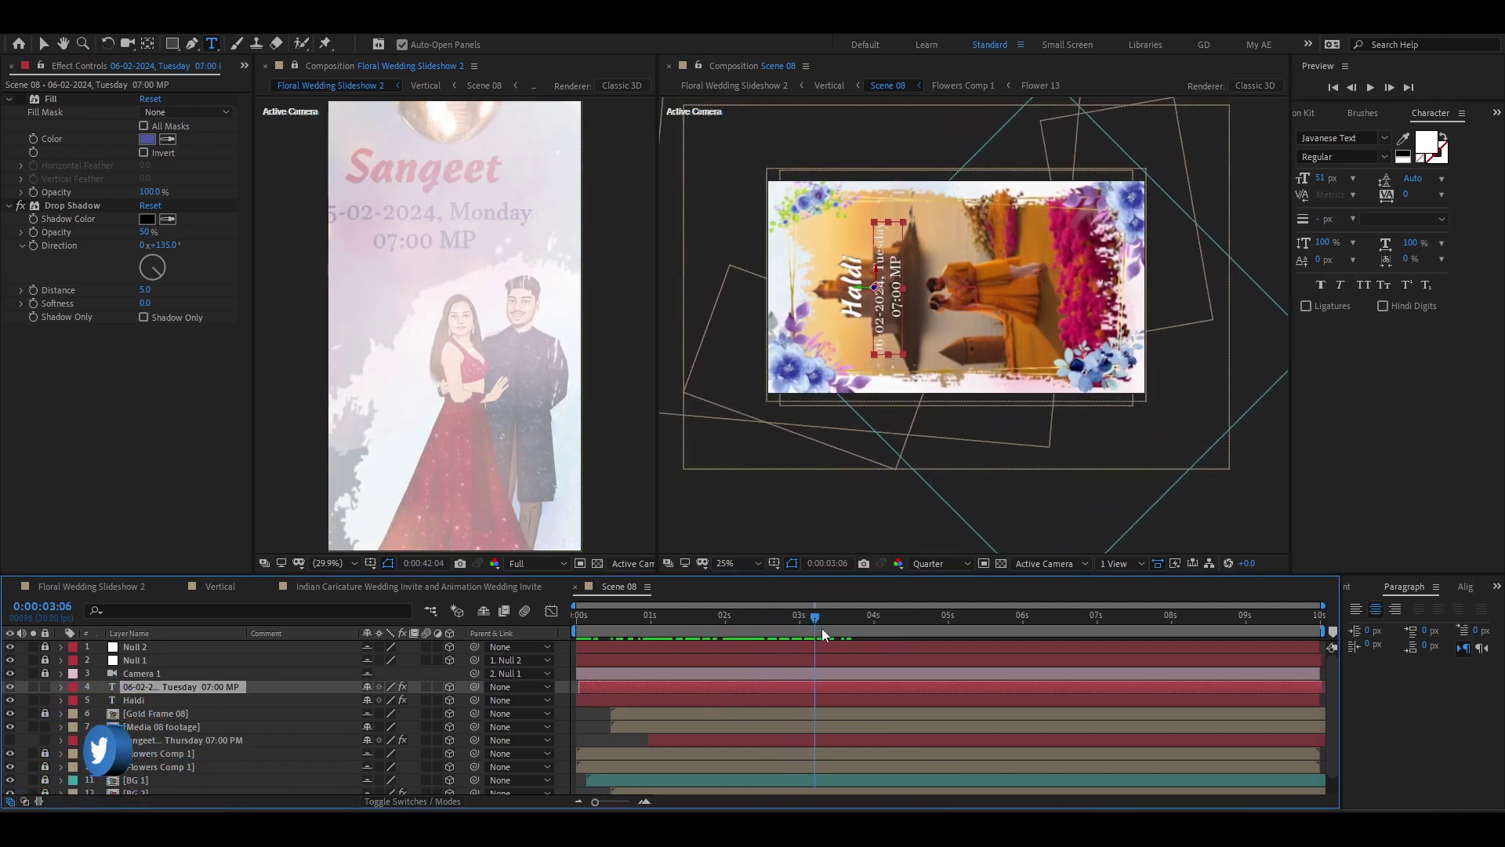
pyautogui.moveTo(822, 628)
pyautogui.mouseDown()
pyautogui.moveTo(750, 623)
pyautogui.moveTo(863, 619)
pyautogui.mouseUp()
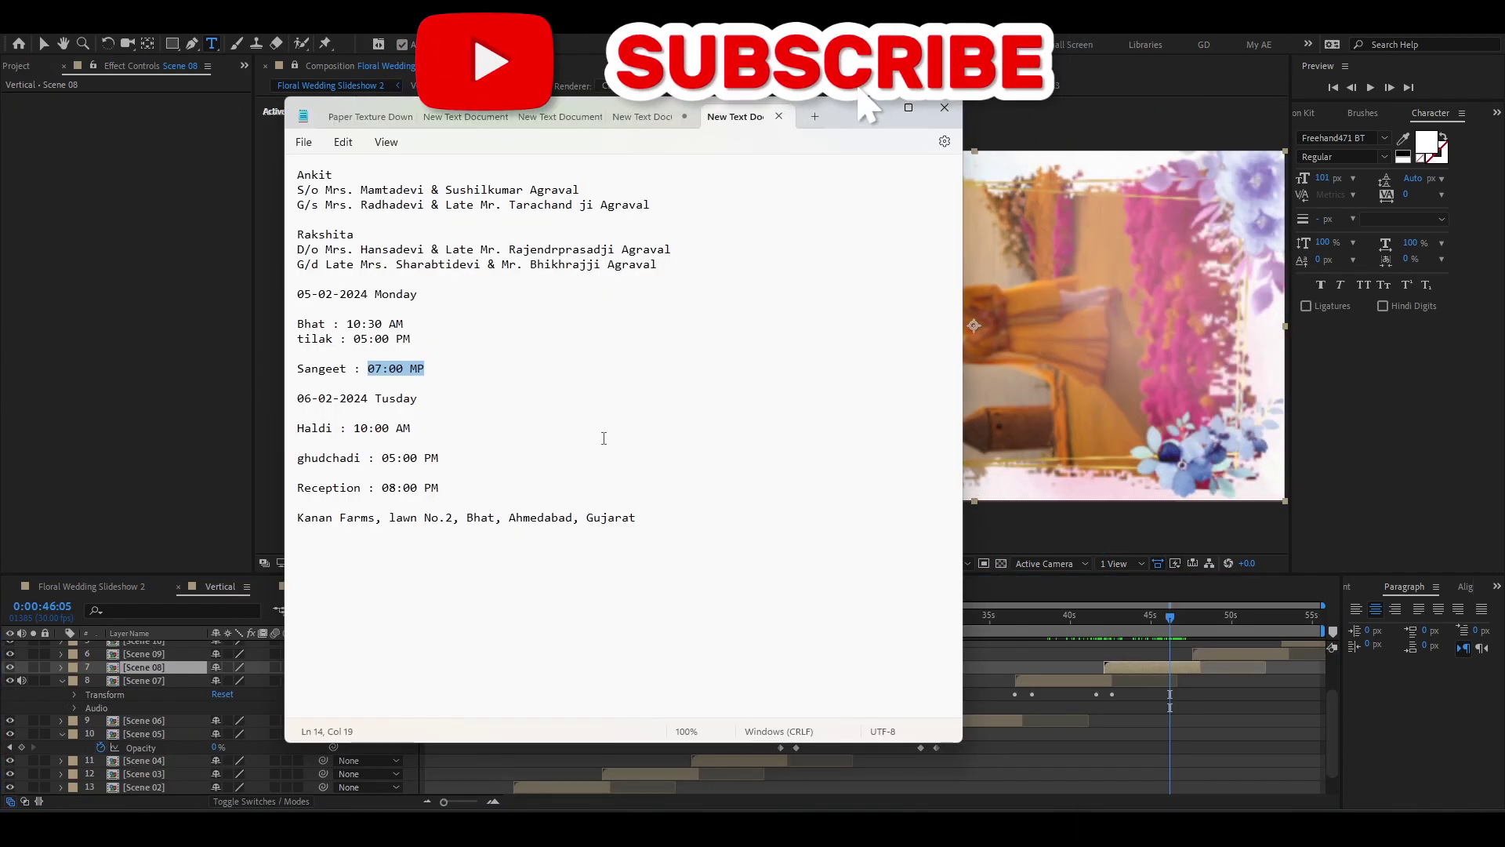
# - Select the word 'ghudchadi' in the wedding notes
pyautogui.click(314, 471)
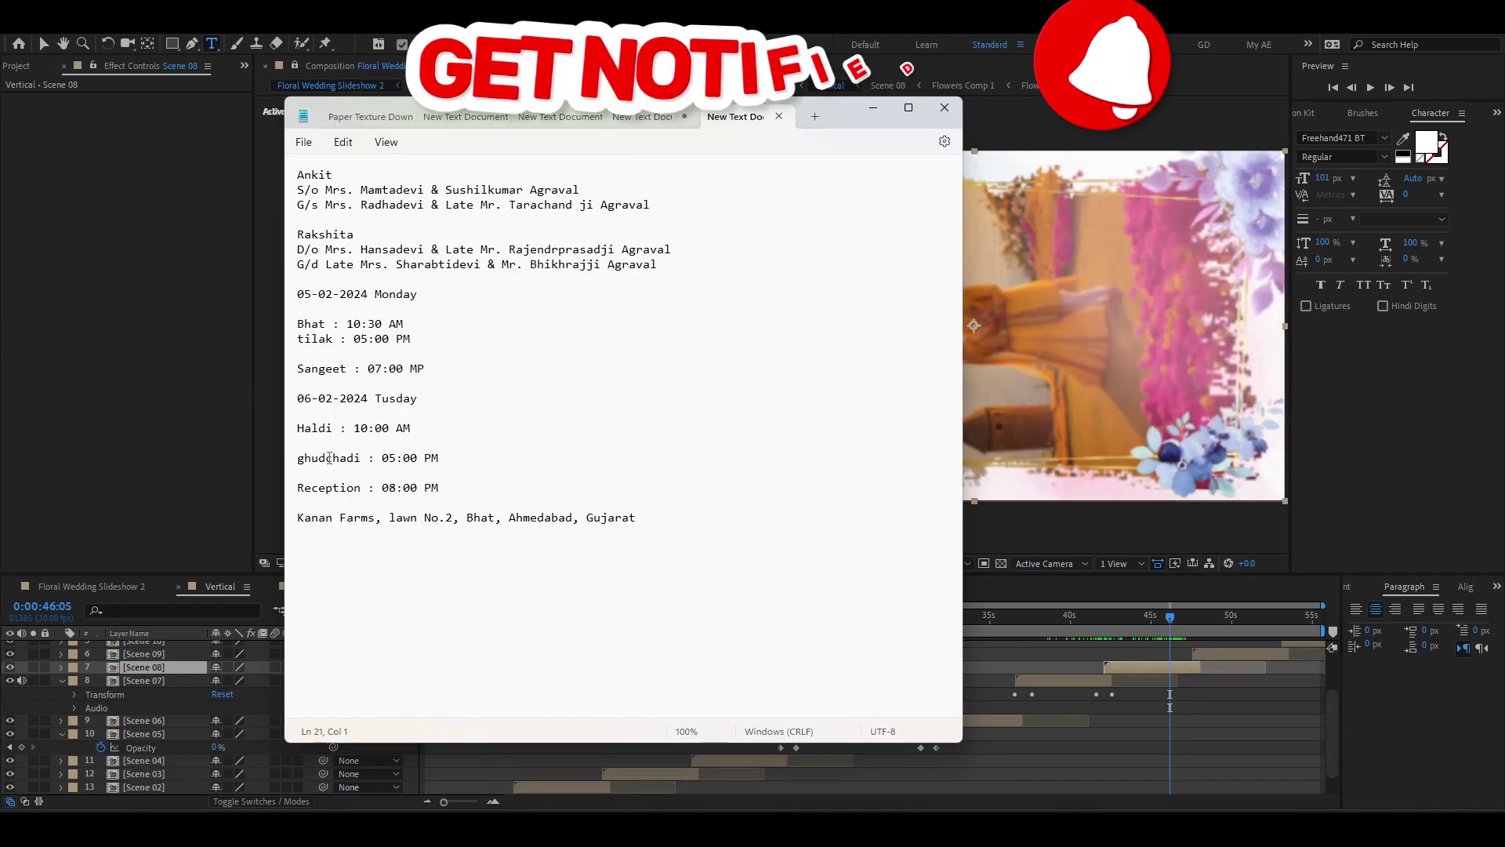
pyautogui.doubleClick(315, 458)
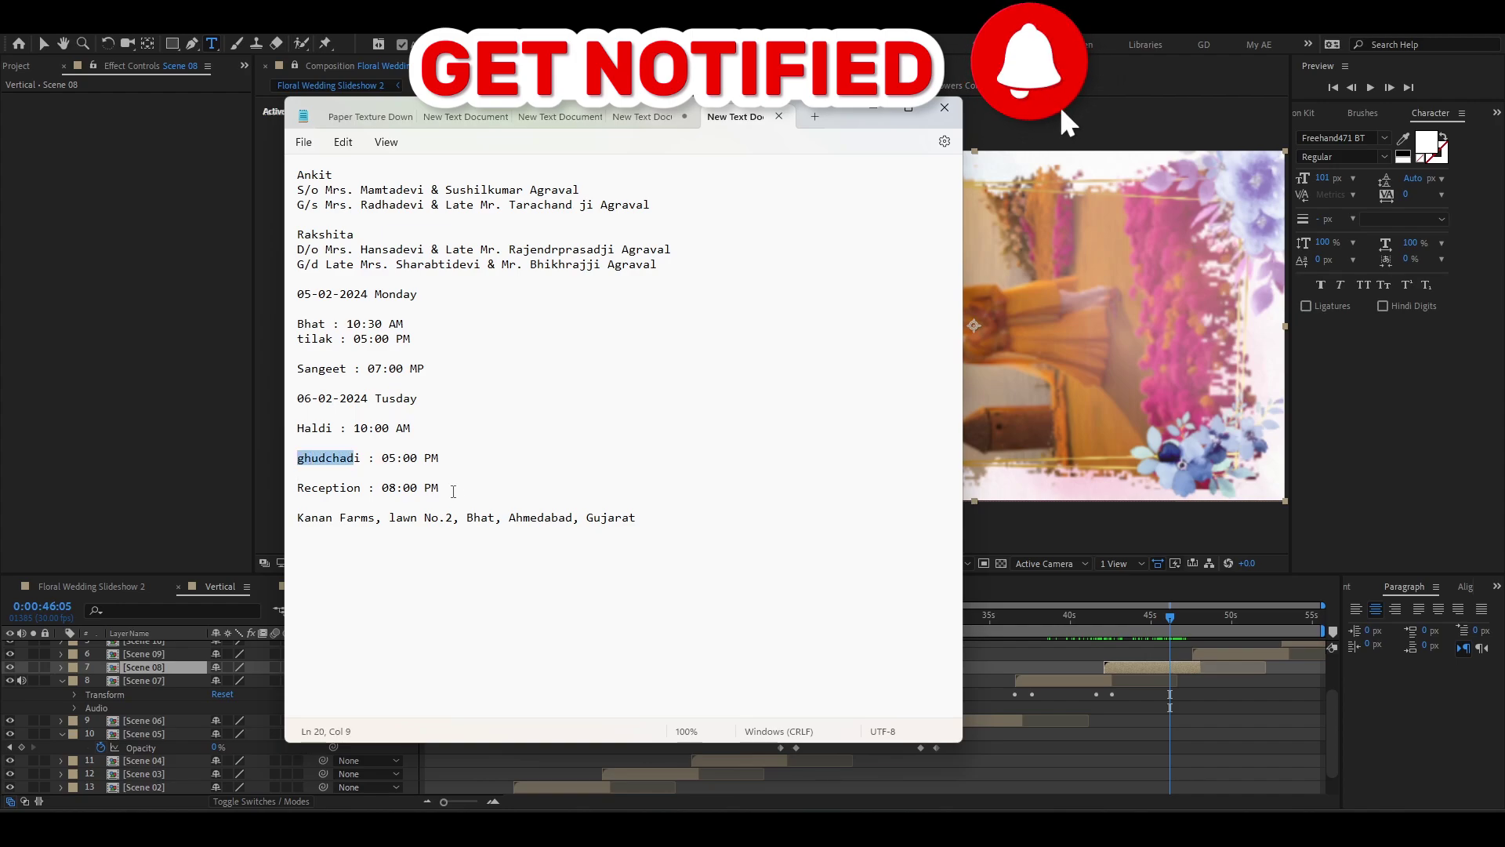
pyautogui.moveTo(340, 458); pyautogui.dragTo(438, 488)
pyautogui.moveTo(334, 464); pyautogui.dragTo(318, 458)
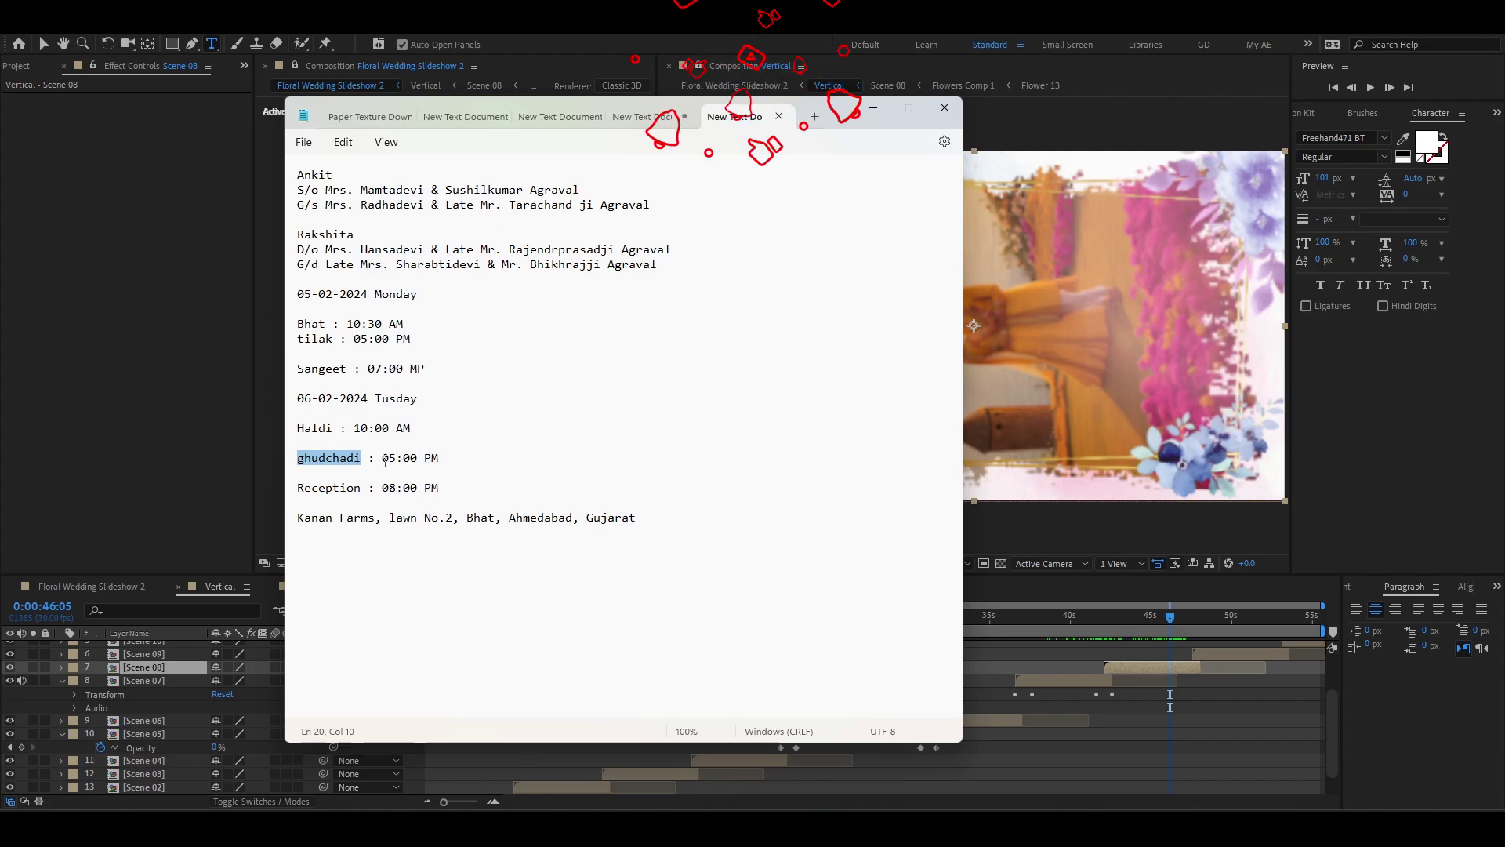
# - Reopen Scene 08 at the 45-second mark, select the Haldi title and date layers, then close it
pyautogui.click(1156, 624)
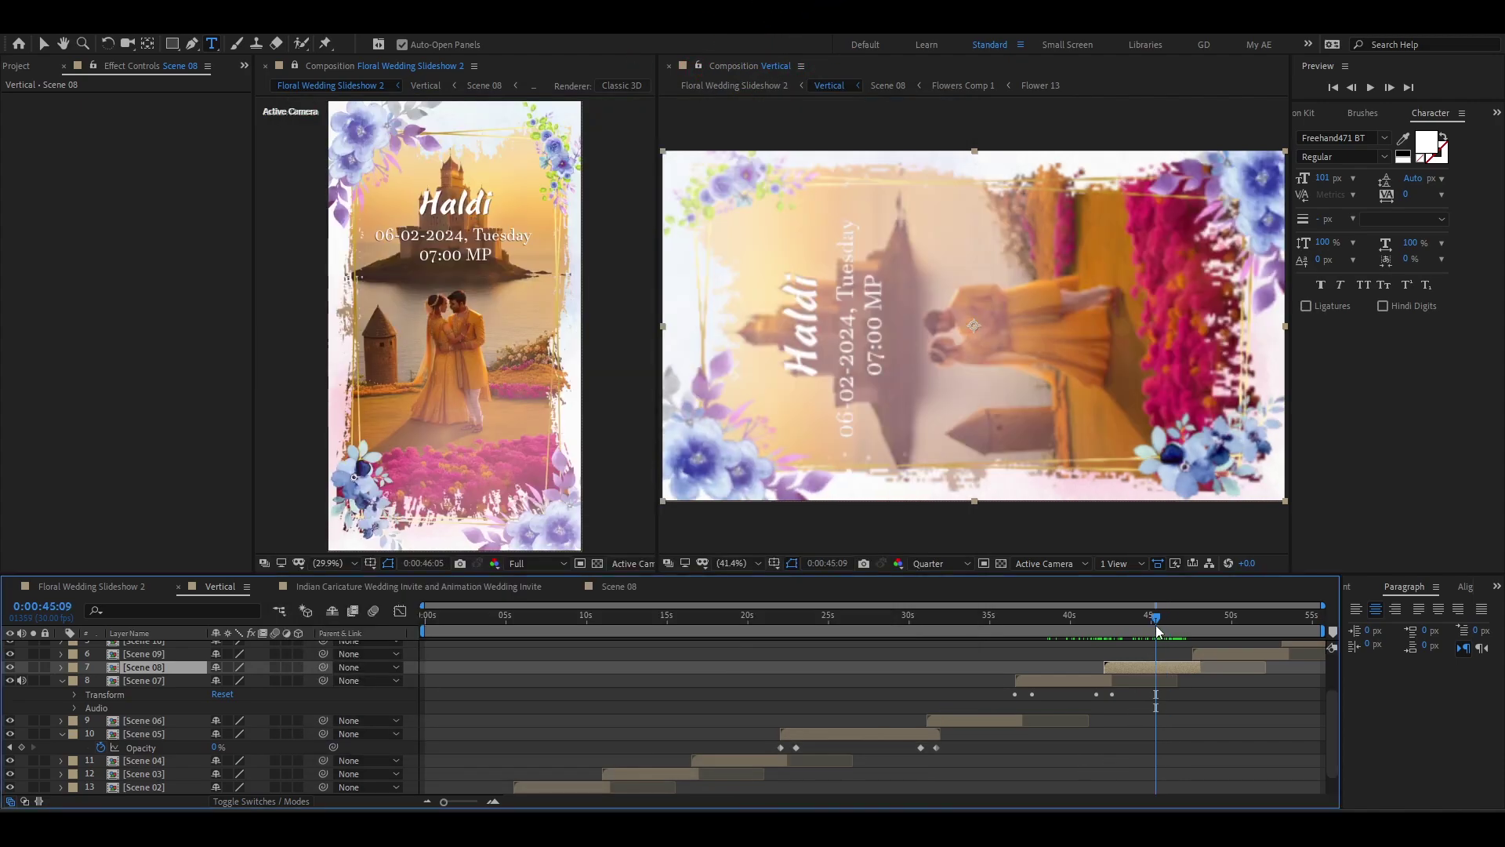
pyautogui.moveTo(1158, 624); pyautogui.dragTo(1151, 656)
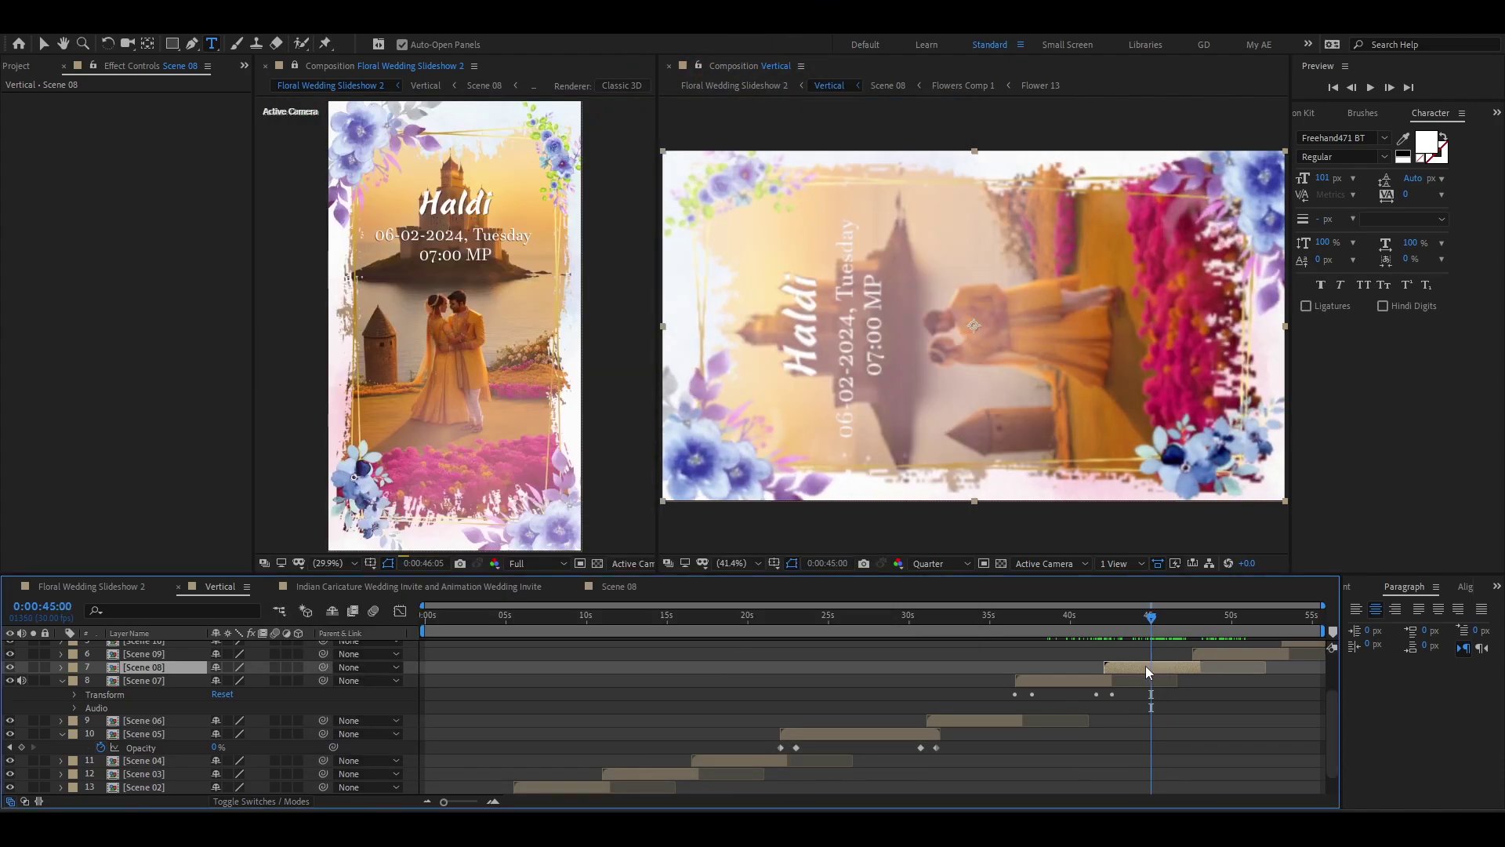
pyautogui.doubleClick(1146, 666)
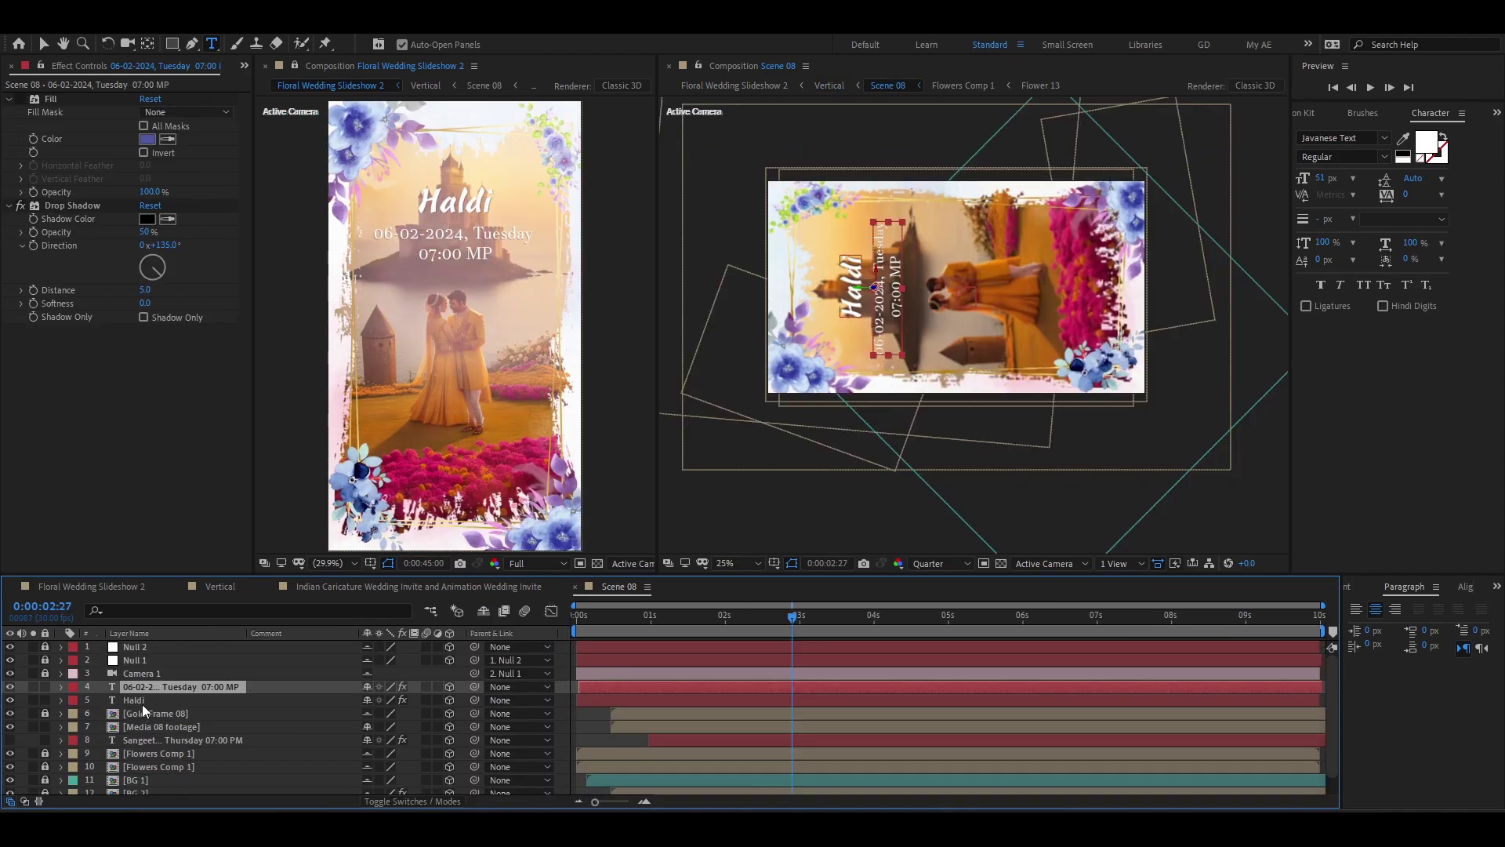
pyautogui.click(142, 704)
pyautogui.keyDown('ctrl'); pyautogui.click(149, 692); pyautogui.keyUp('ctrl')
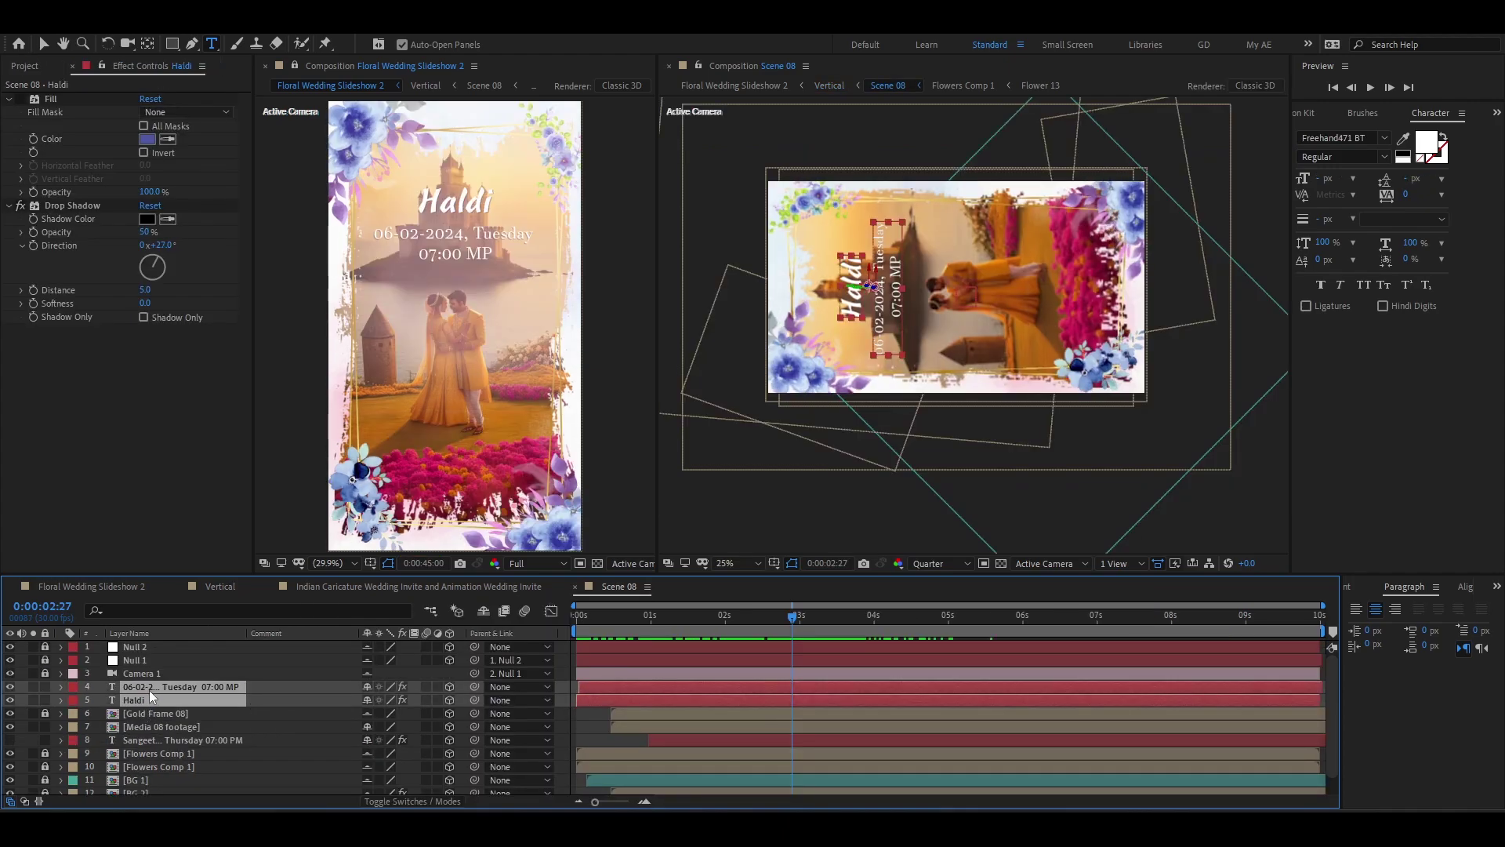
pyautogui.click(575, 586)
# - Open Scene 09 from the Vertical timeline and hide its Reception text layers
pyautogui.click(220, 587)
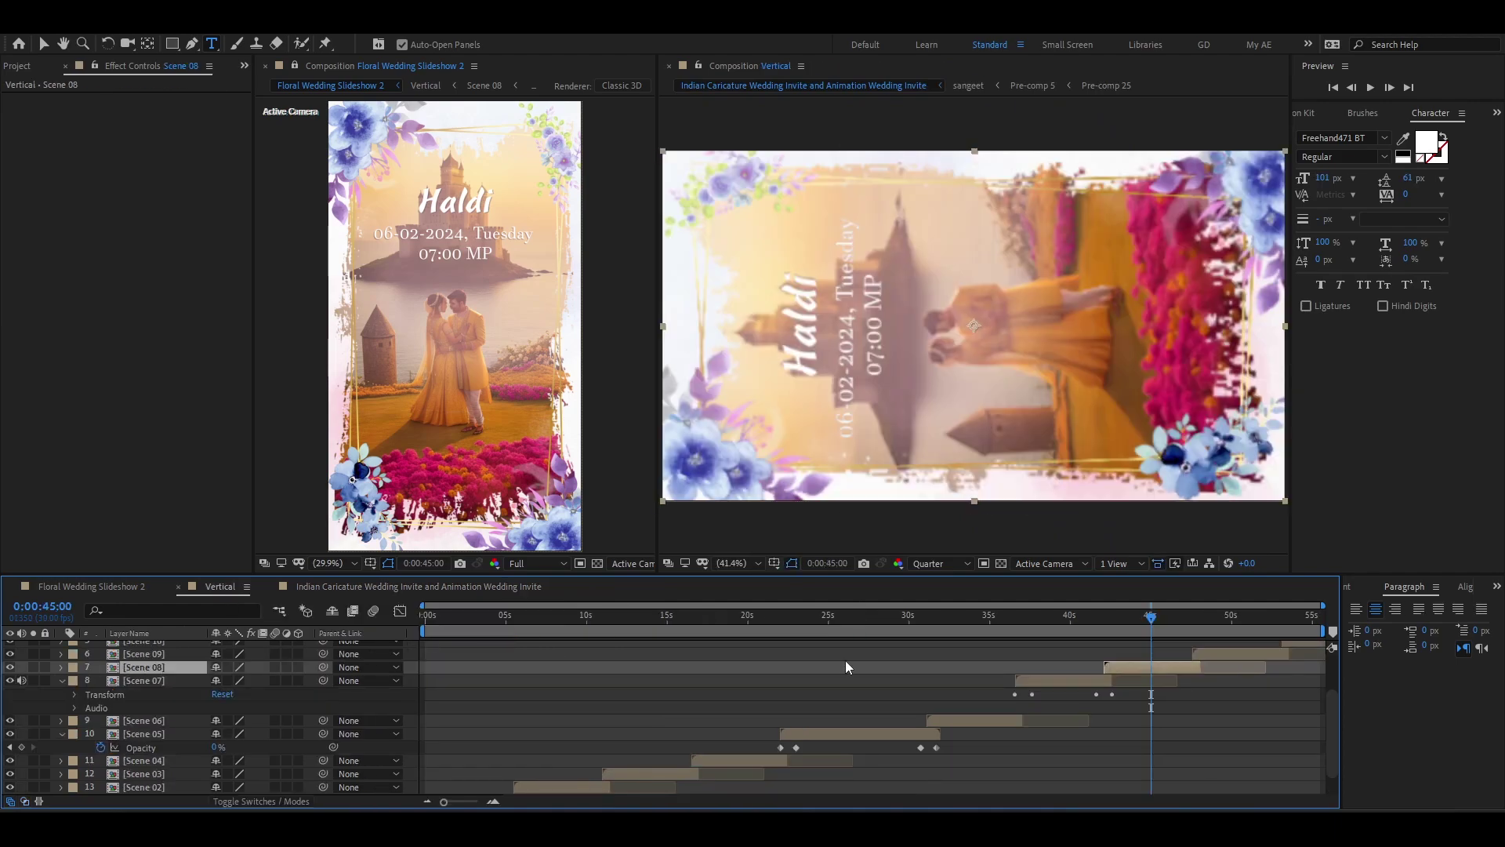
pyautogui.click(1039, 616)
pyautogui.moveTo(1039, 621); pyautogui.dragTo(1229, 657)
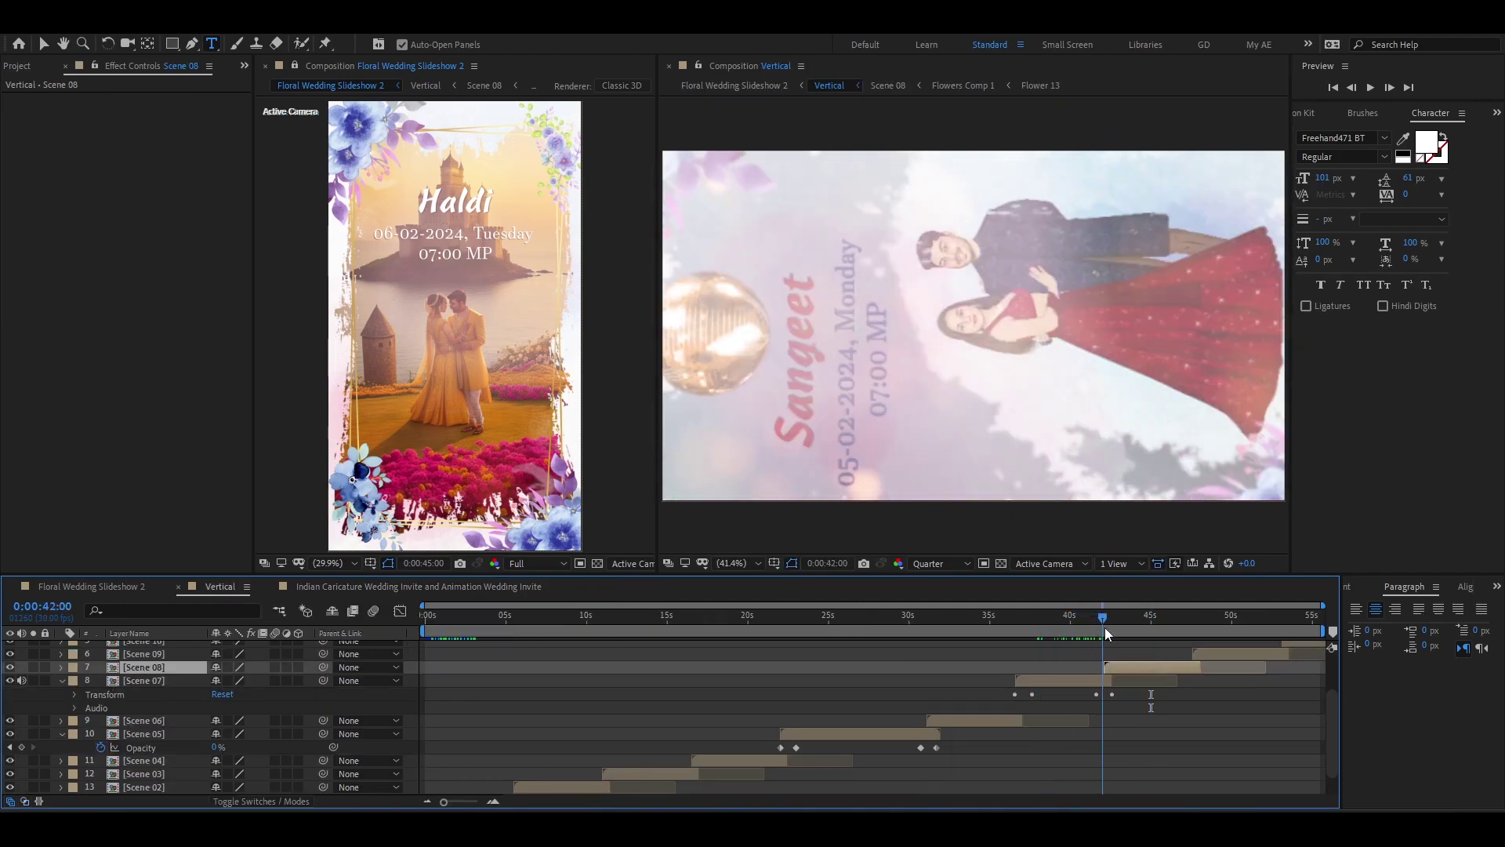
pyautogui.click(1229, 657)
pyautogui.doubleClick(1229, 657)
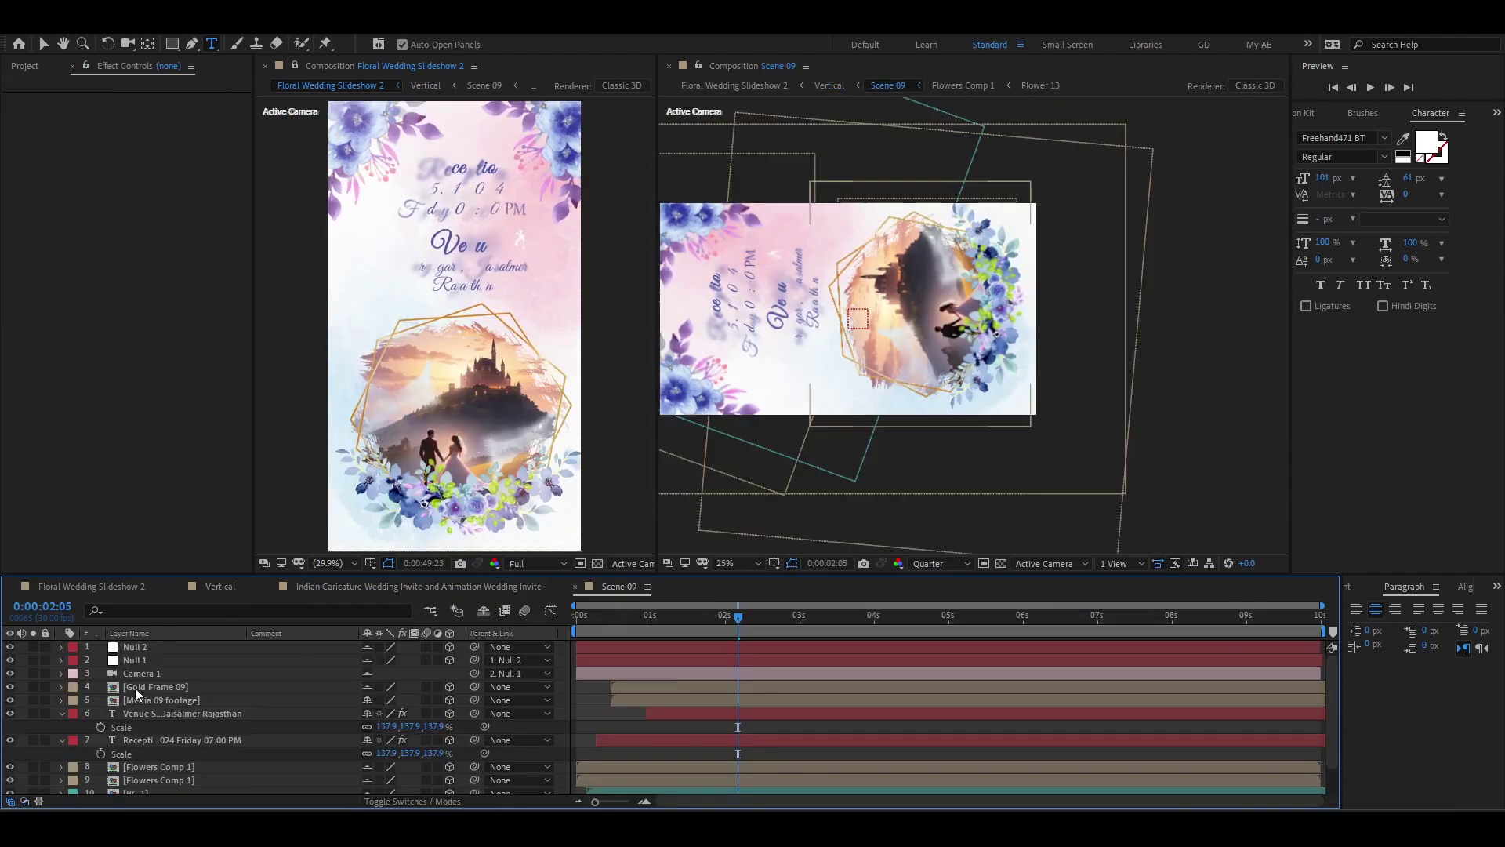
pyautogui.click(10, 713)
pyautogui.click(11, 740)
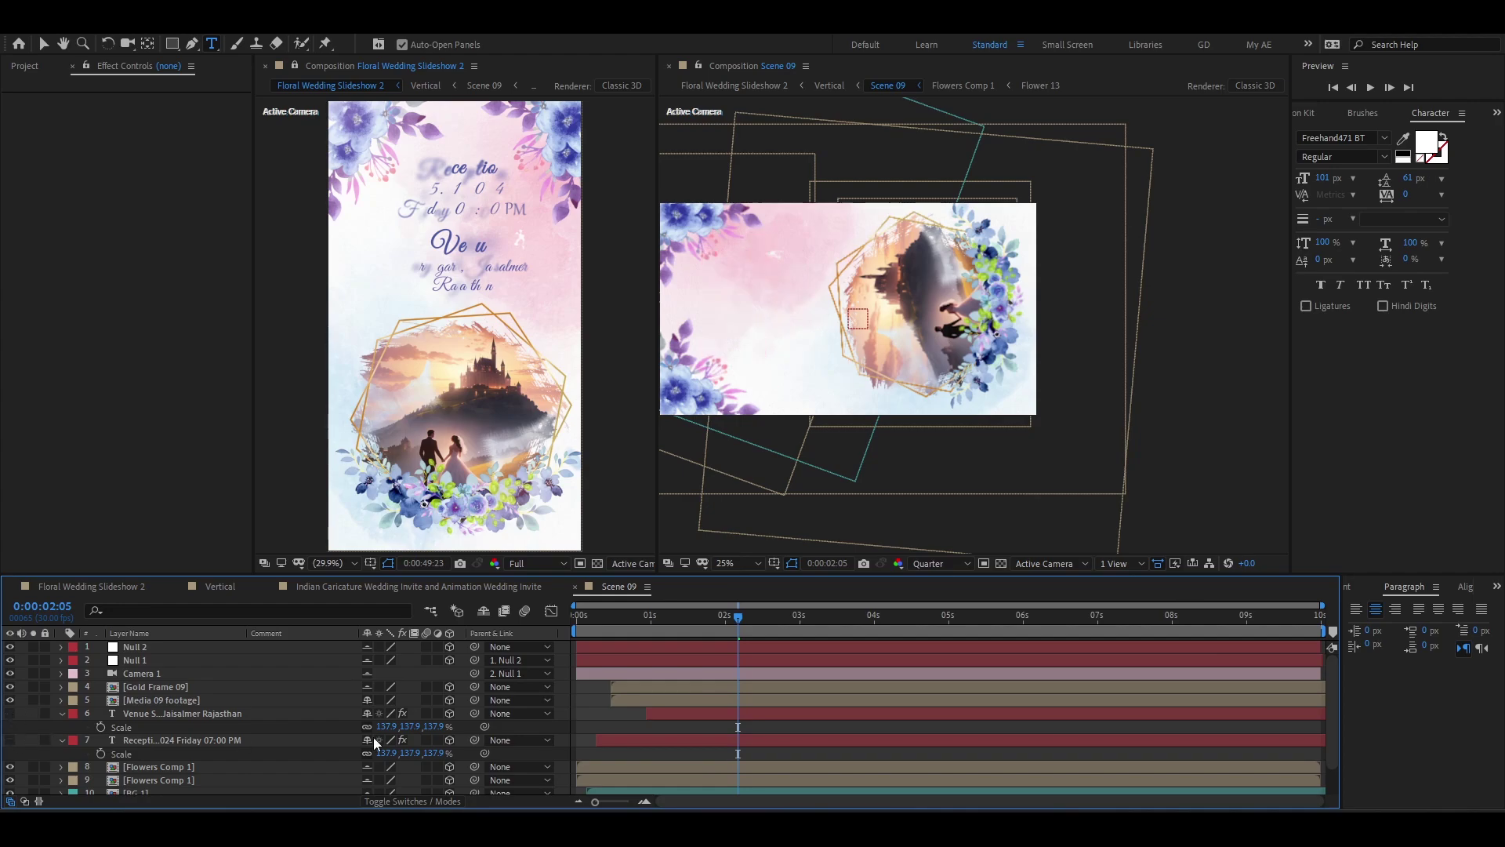
pyautogui.moveTo(632, 628); pyautogui.dragTo(573, 628)
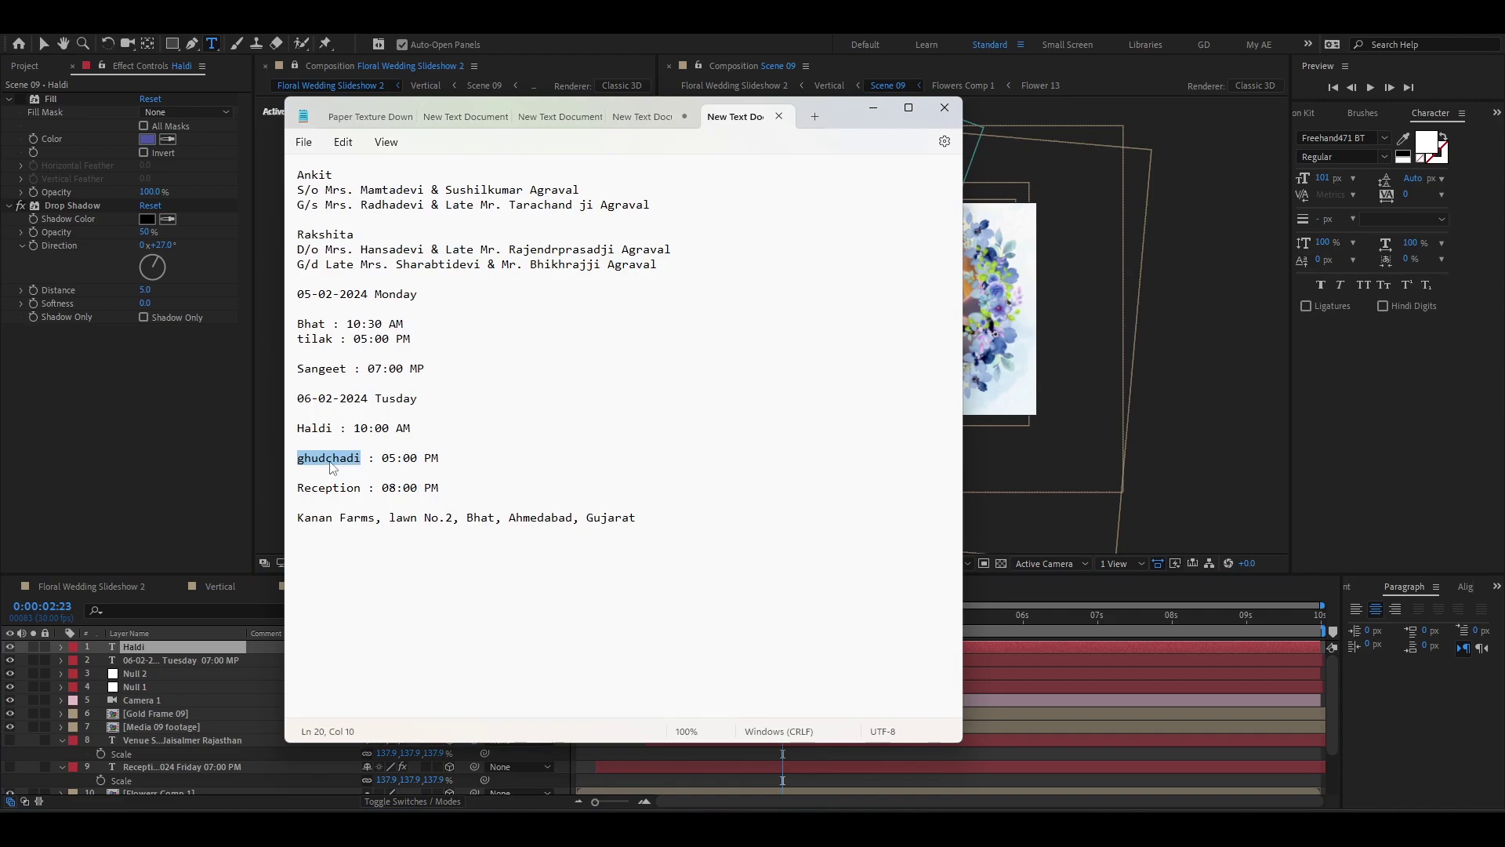
# - Paste Ghudchadi into the title and colour it green sampled from the leaves
pyautogui.click(873, 107)
pyautogui.write('ghudchadi')
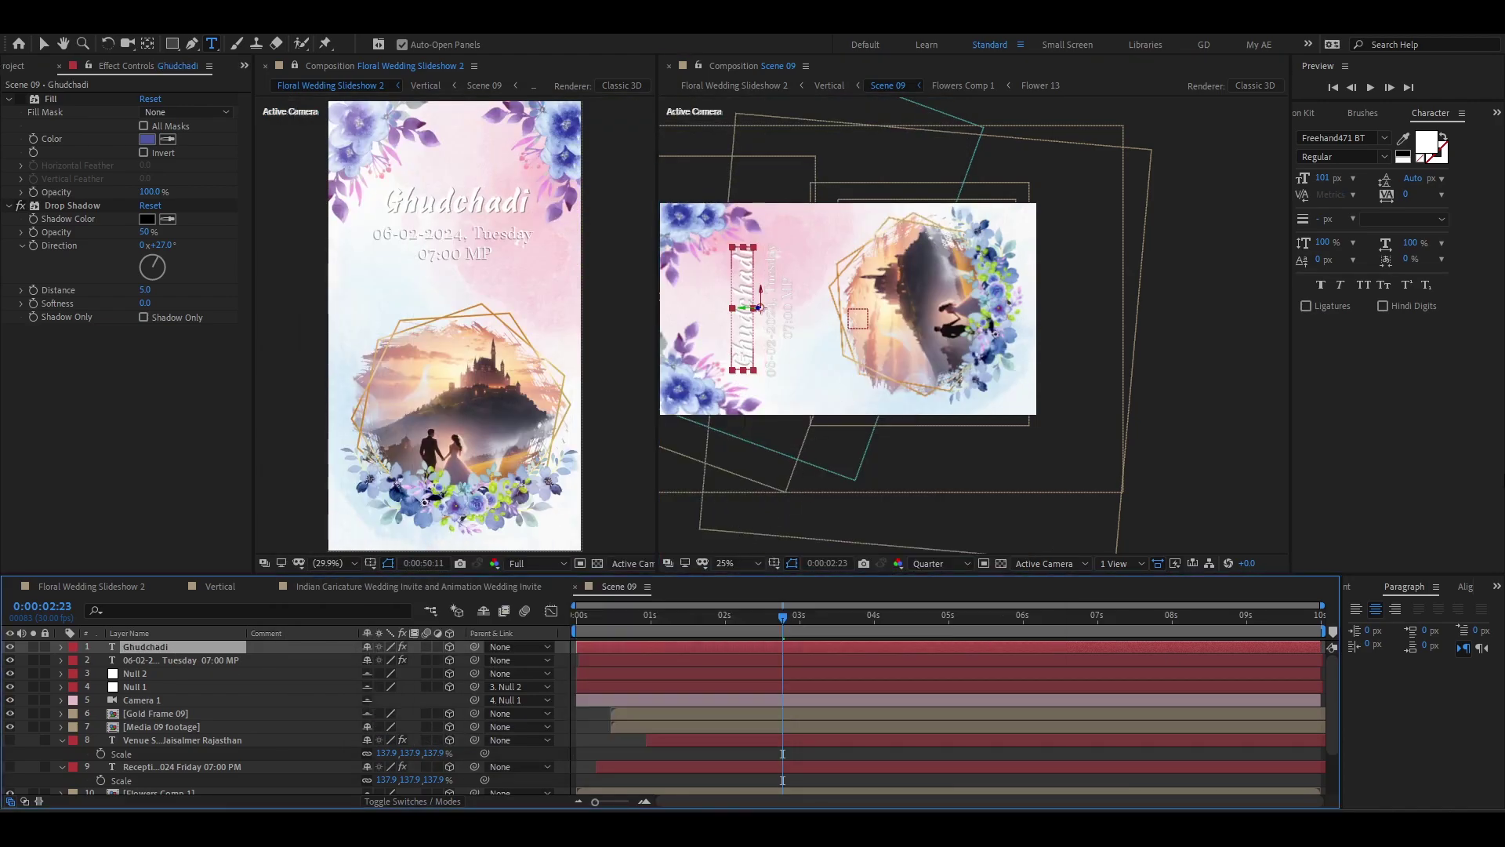
pyautogui.click(1403, 139)
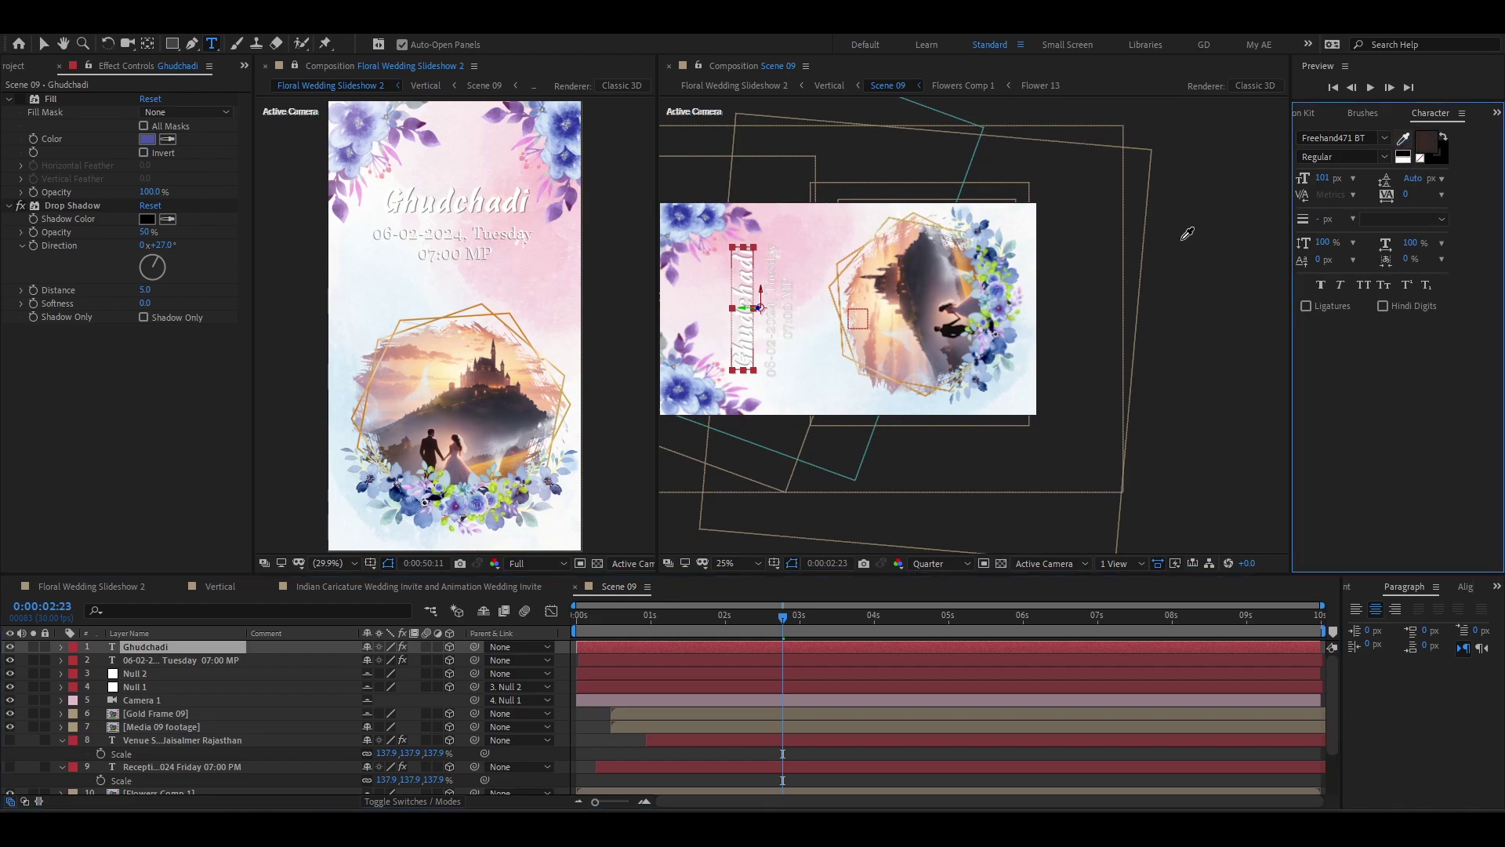
pyautogui.click(474, 506)
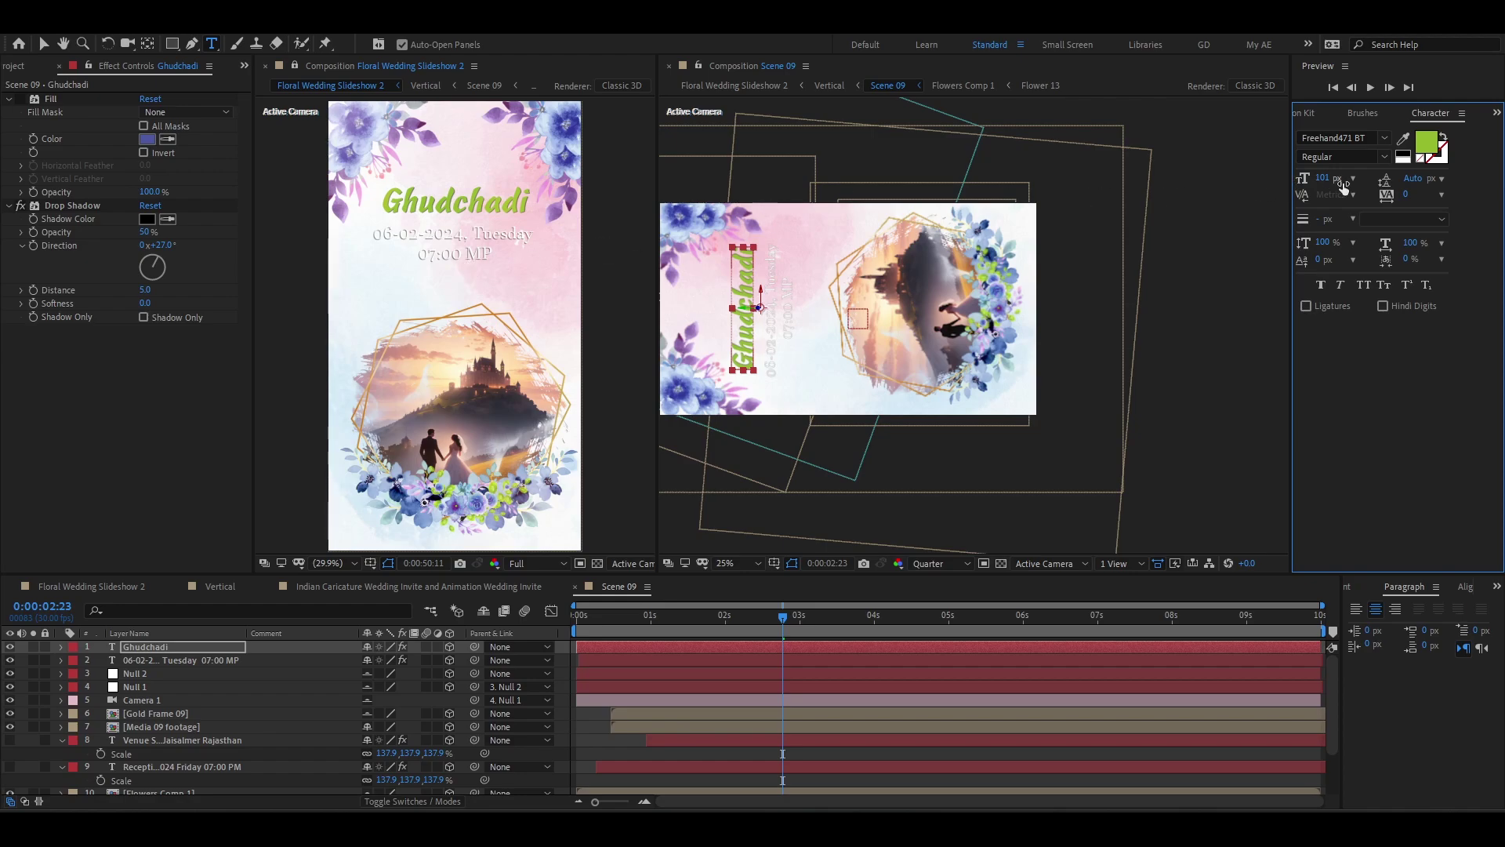
pyautogui.click(1420, 153)
pyautogui.press('Return')
# - Recolour the date text tan and change its time to 05:00 MP
pyautogui.click(180, 660)
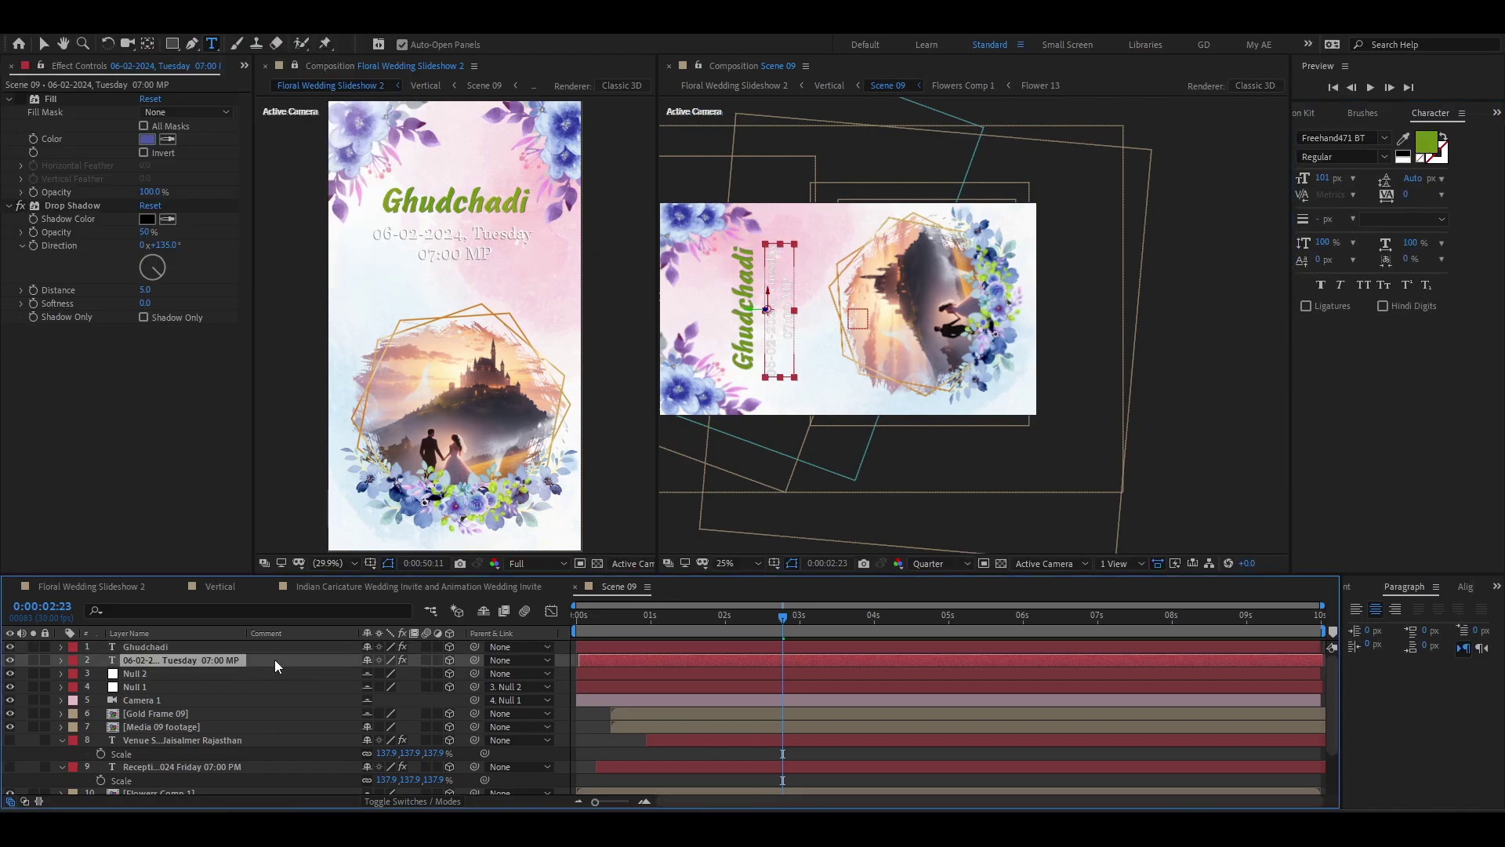
pyautogui.click(1402, 139)
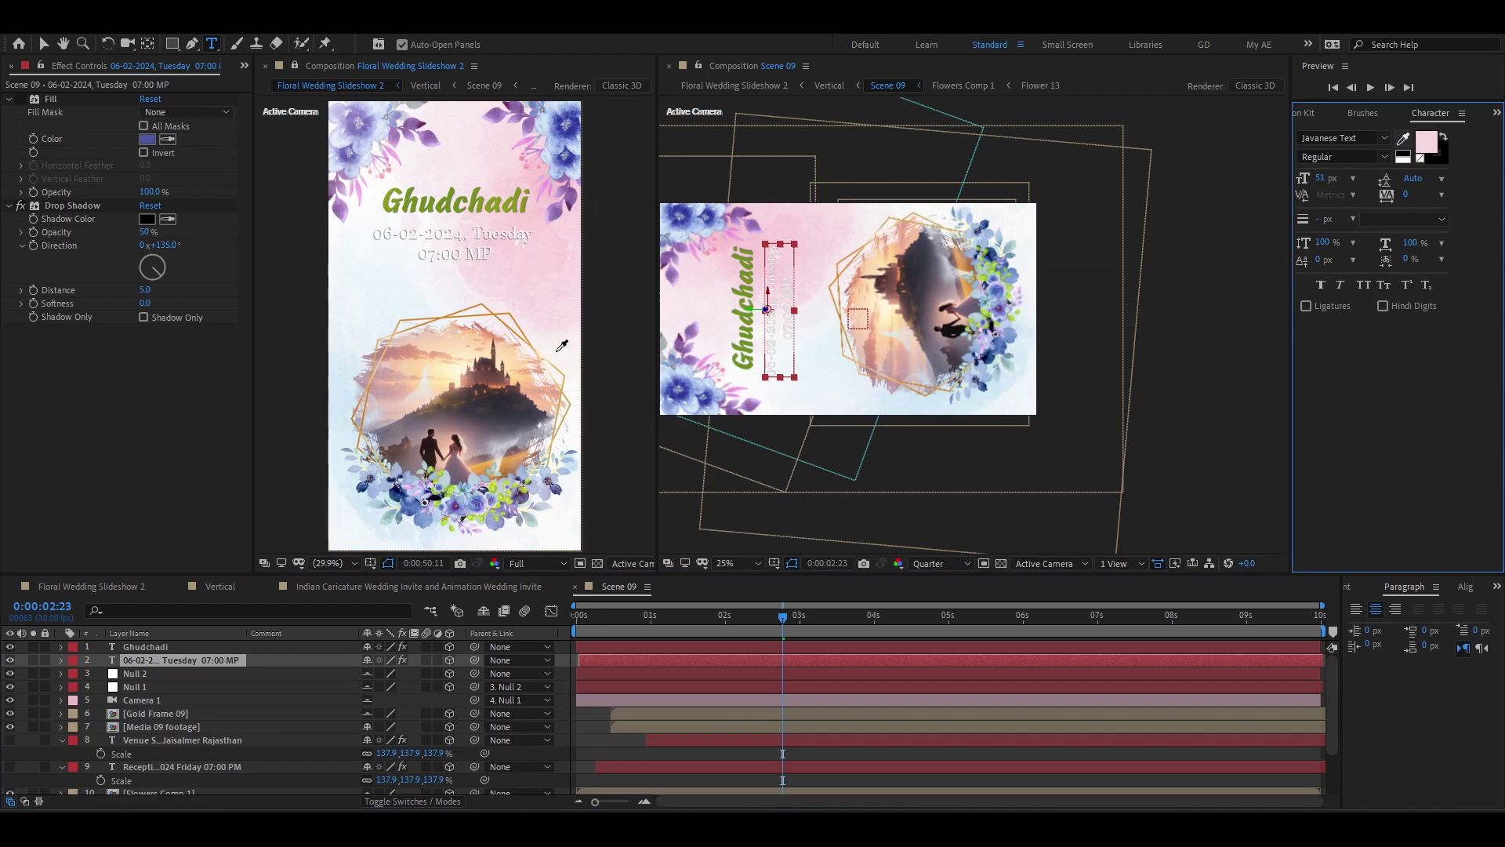
pyautogui.click(492, 438)
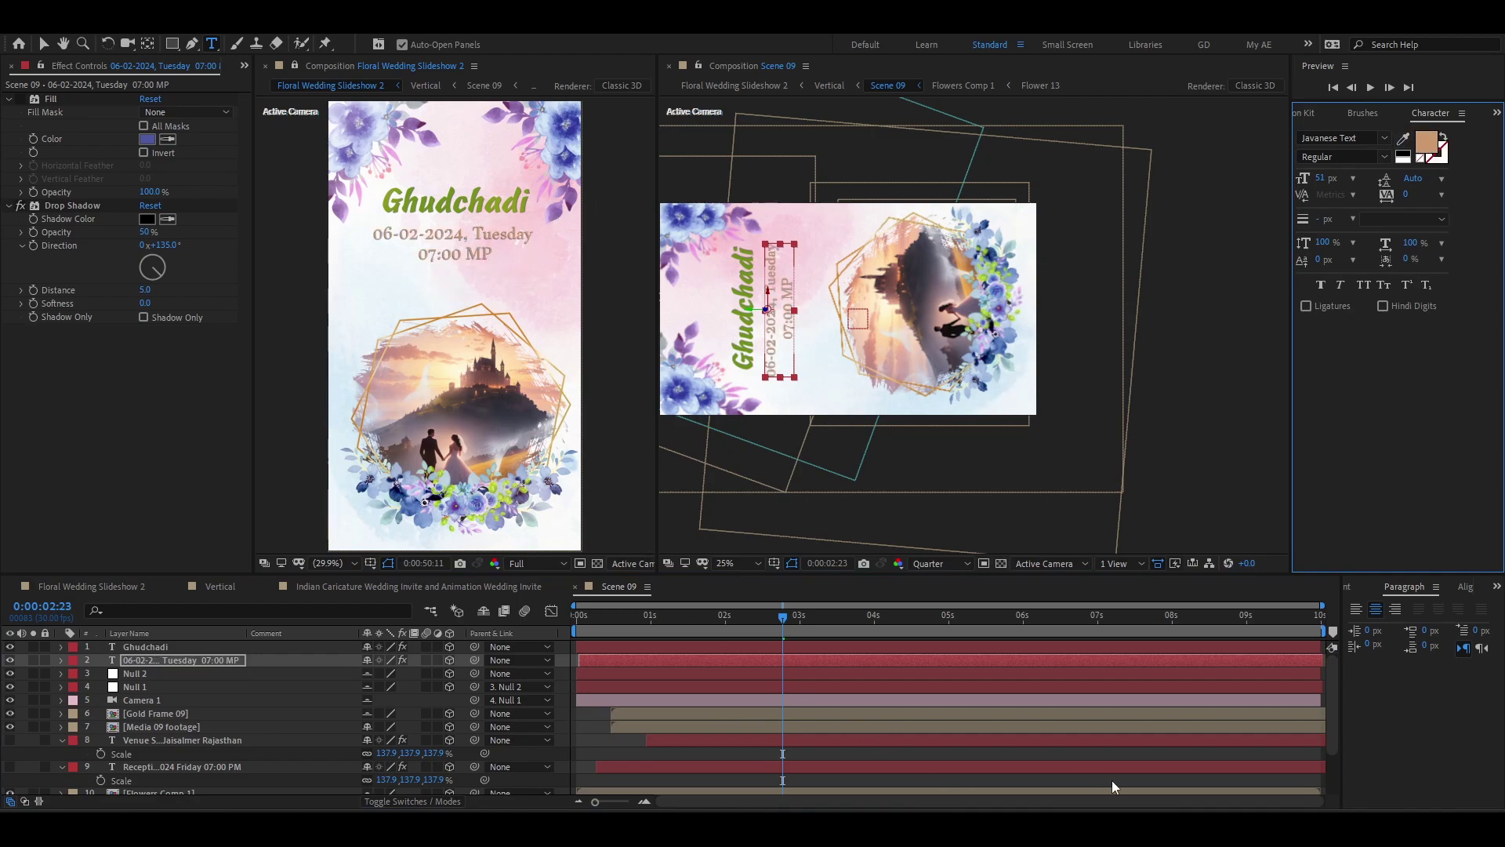
pyautogui.hotkey('alt', 'Tab')
pyautogui.hotkey('alt', 'Tab')
pyautogui.press('space')
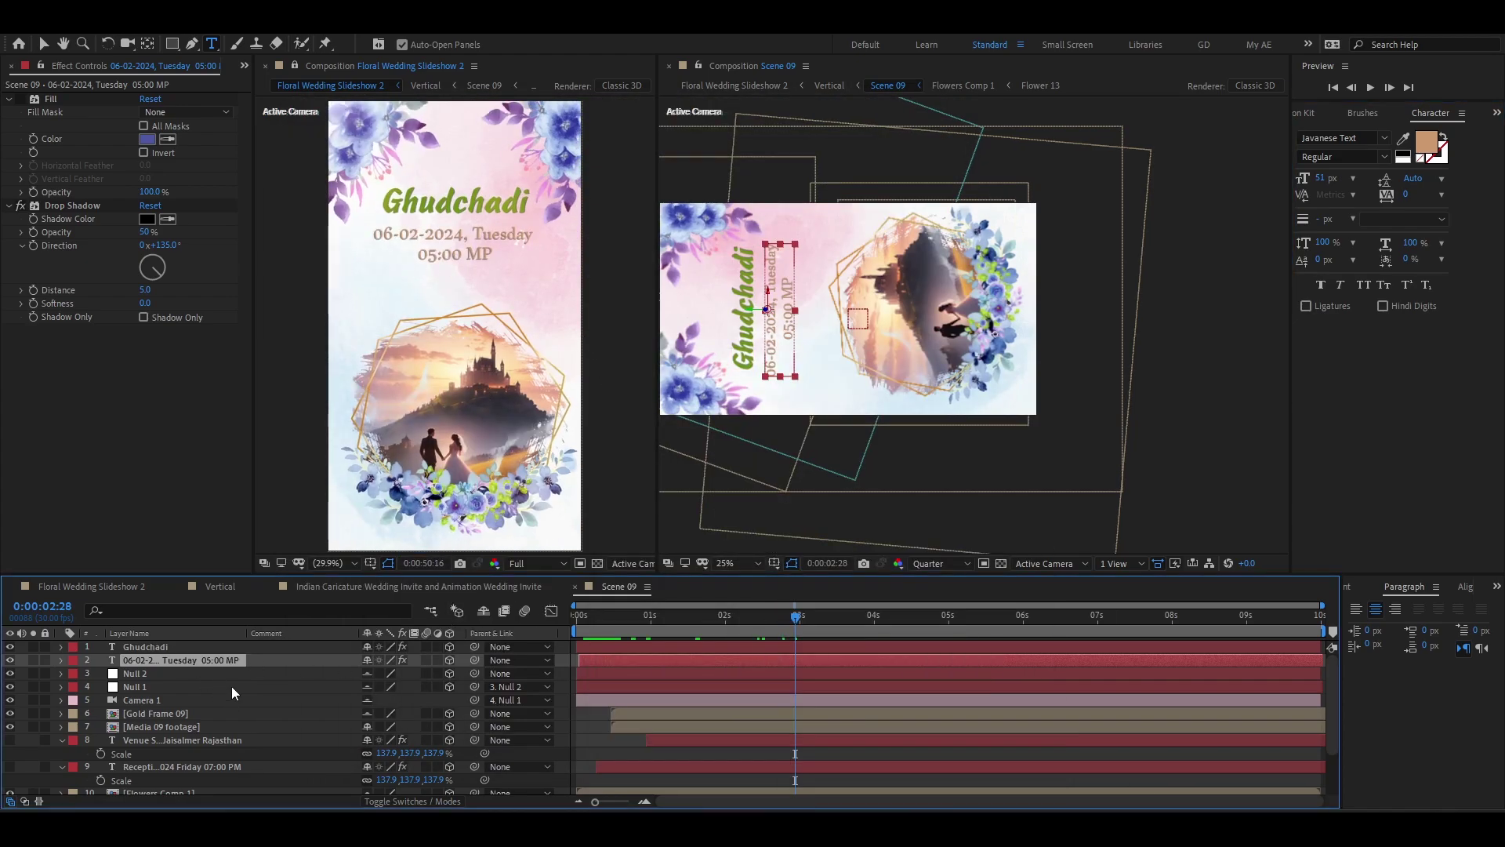
pyautogui.click(180, 713)
pyautogui.keyDown('shift'); pyautogui.click(245, 726); pyautogui.keyUp('shift')
# - Scale Gold Frame 09 to 83% and Media 09 to 73%, and add vernikasi rotated -90°
pyautogui.press('s')
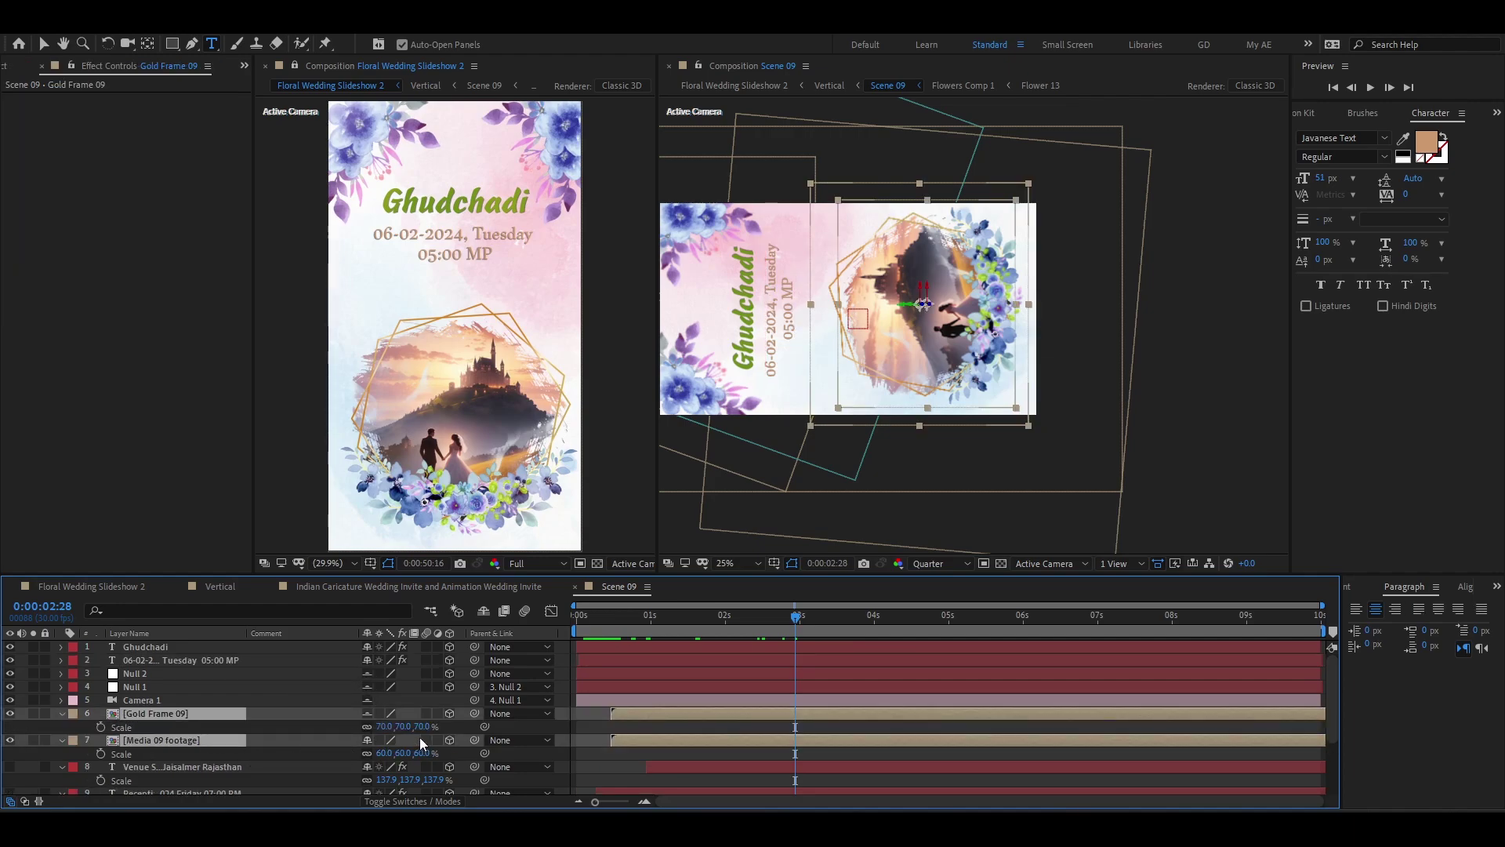
pyautogui.moveTo(424, 726); pyautogui.dragTo(434, 726)
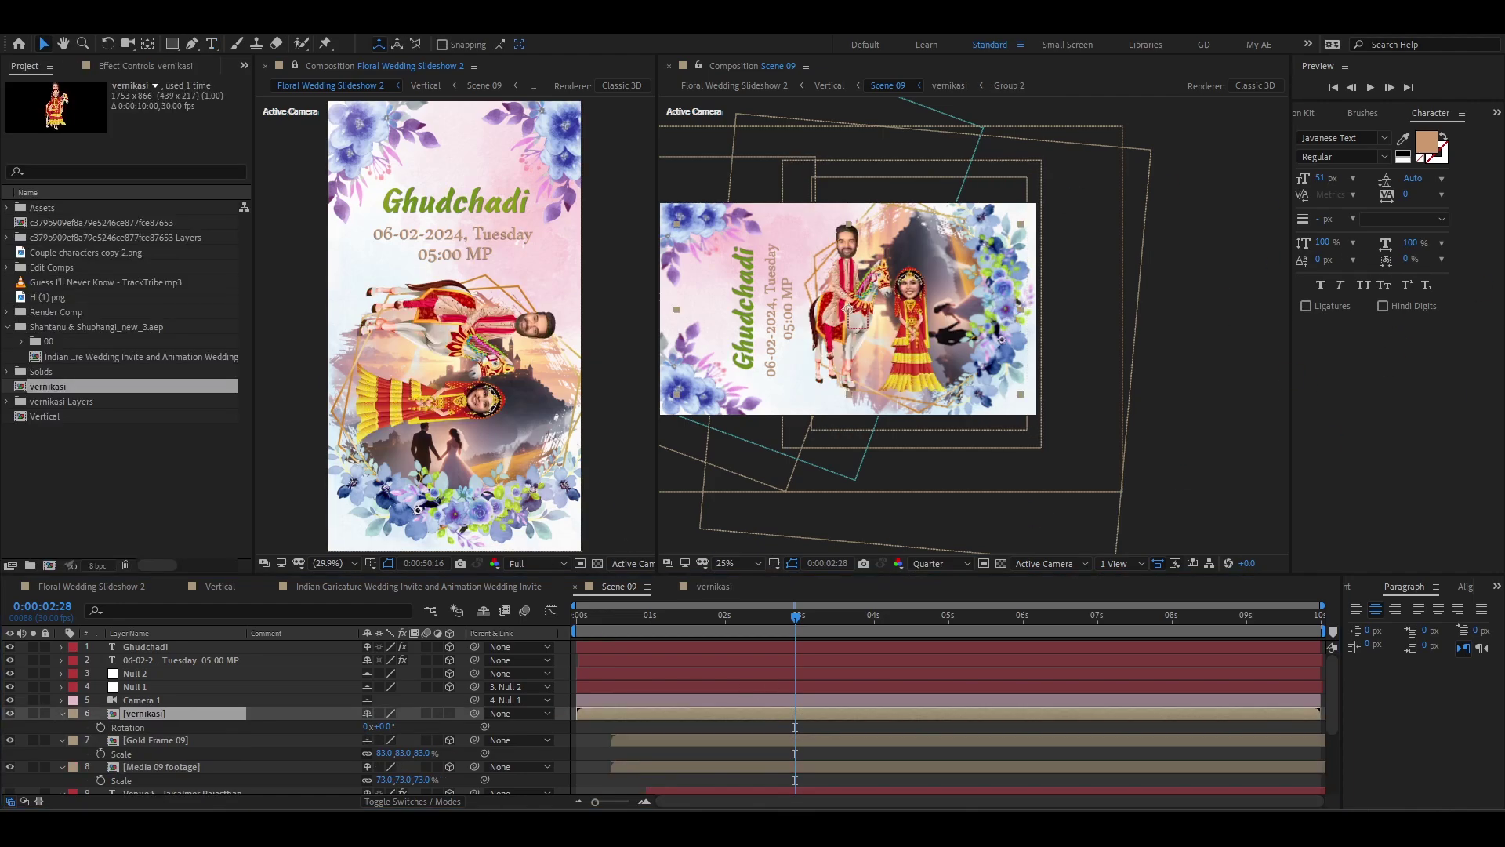
pyautogui.click(379, 727)
pyautogui.write('-90')
pyautogui.press('Return')
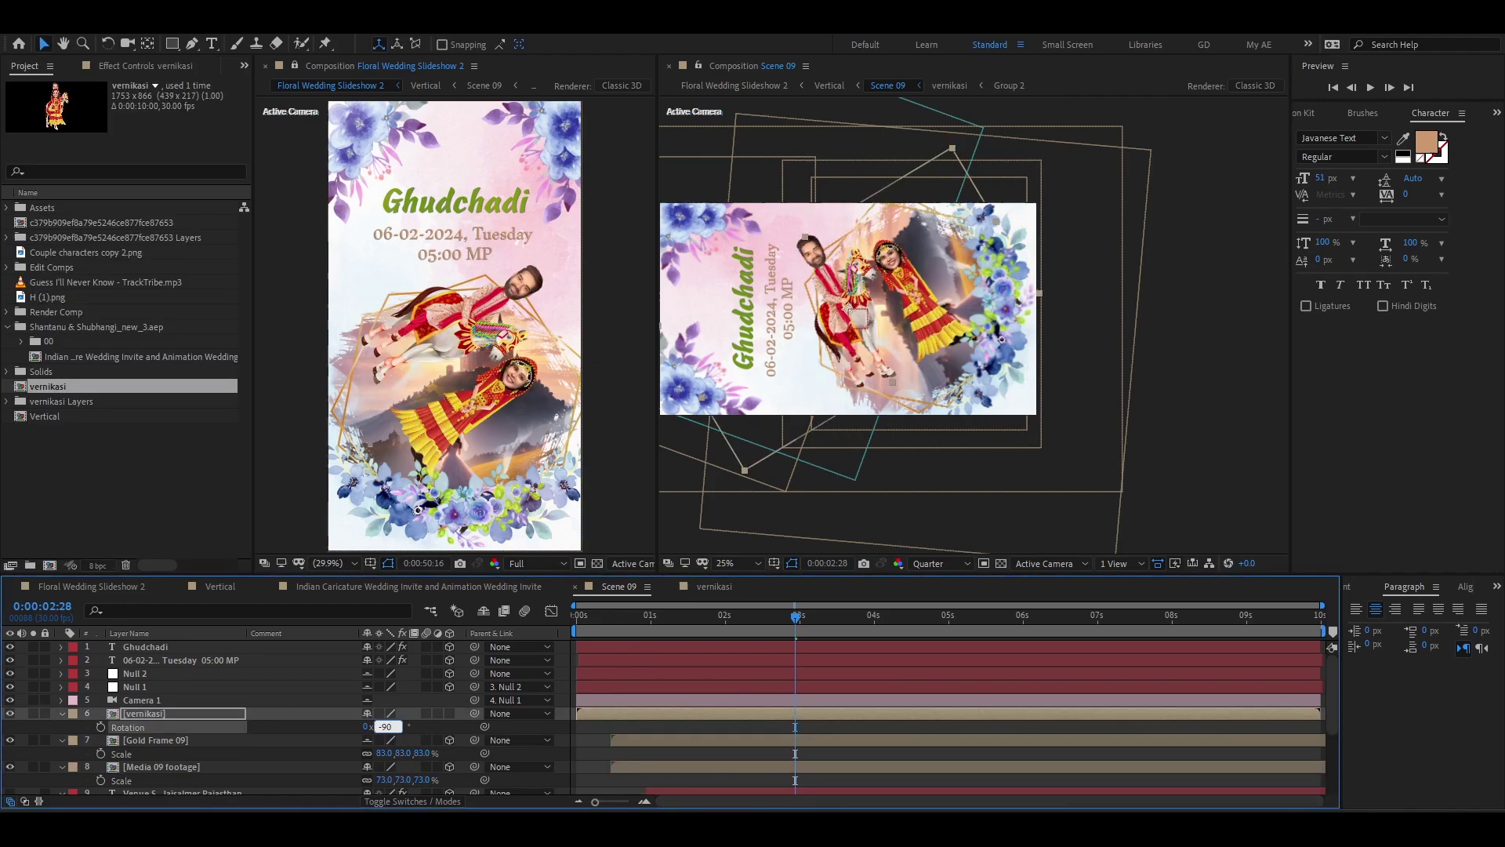
pyautogui.moveTo(126, 712); pyautogui.dragTo(160, 746)
pyautogui.moveTo(863, 329); pyautogui.dragTo(926, 354)
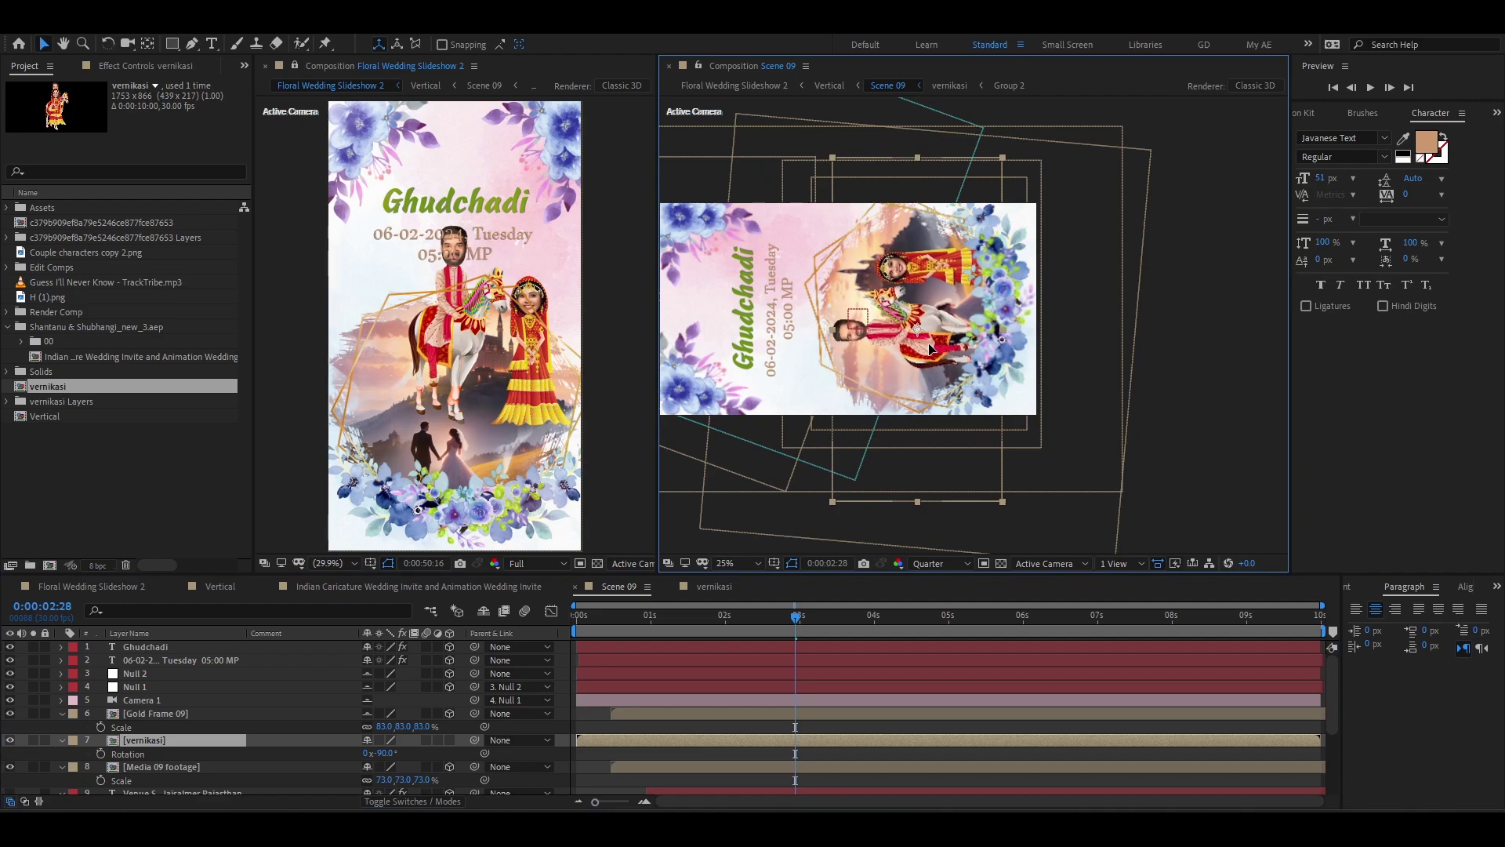
# - Delete the vernikasi layer and open the Media 09 footage precomp
pyautogui.click(160, 767)
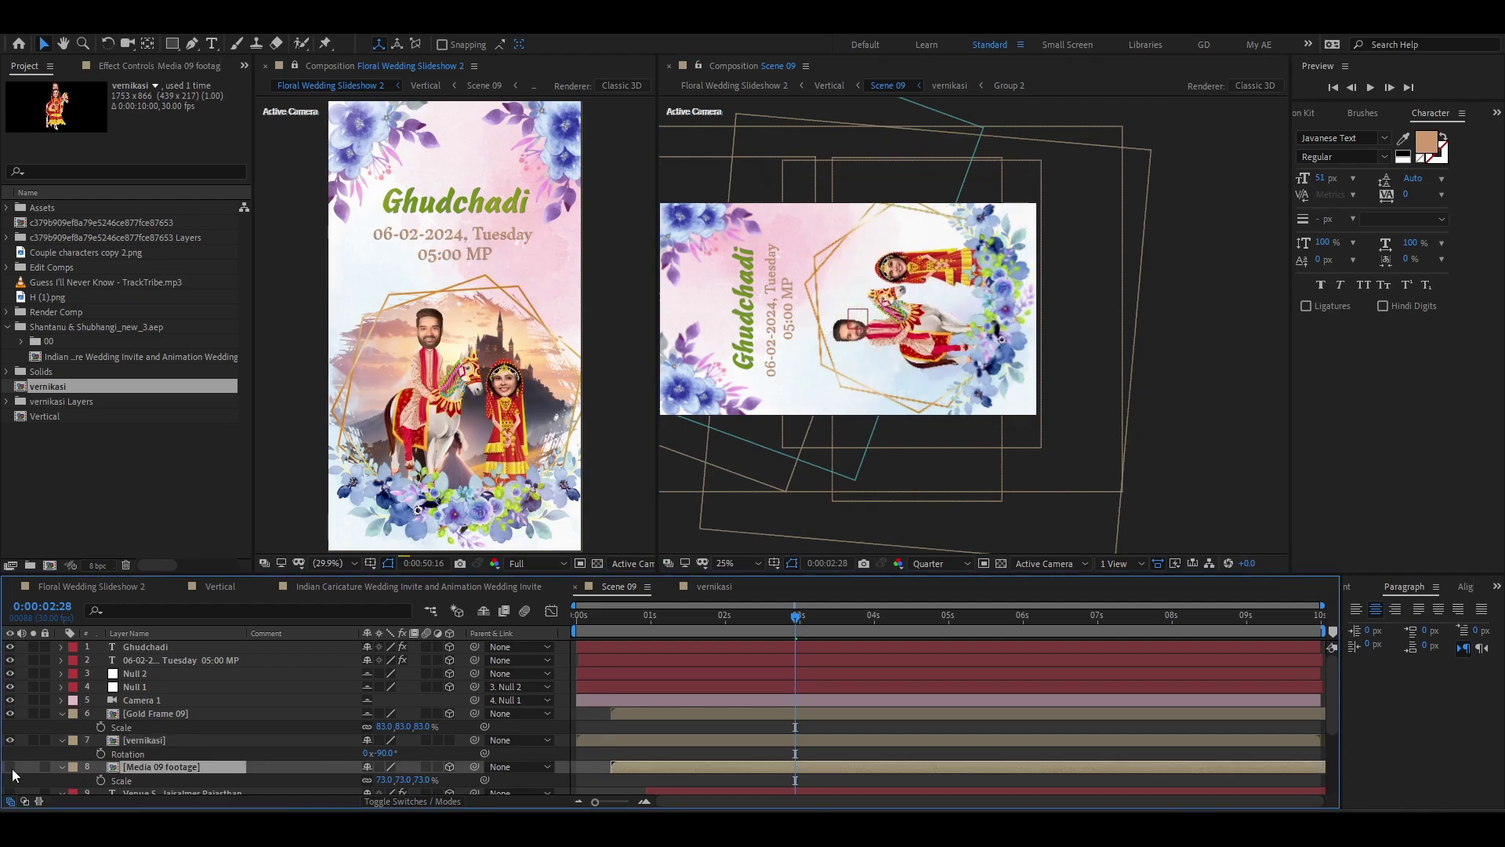
pyautogui.click(144, 740)
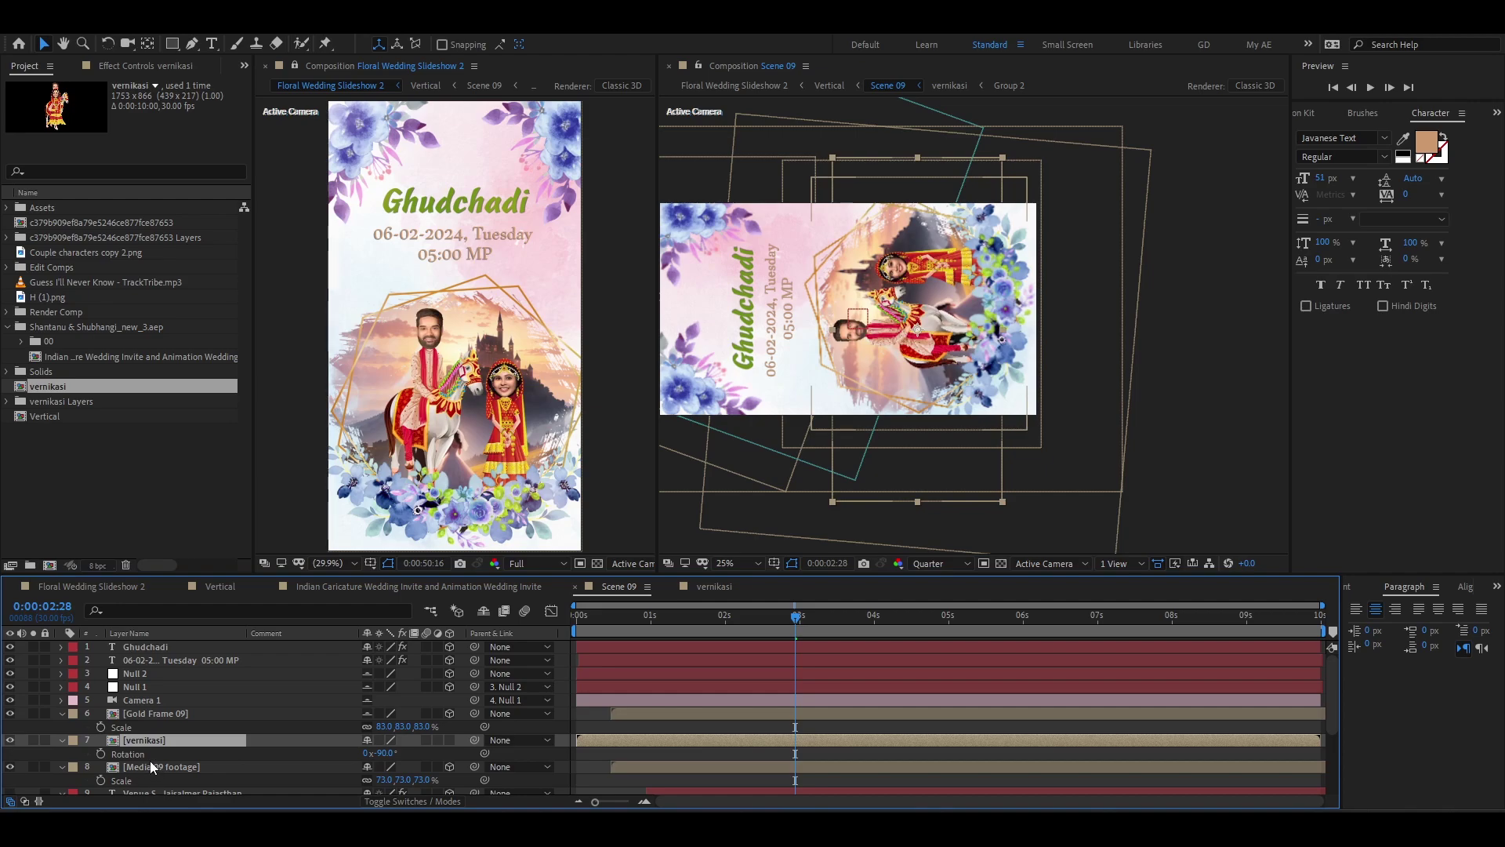
pyautogui.press('Delete')
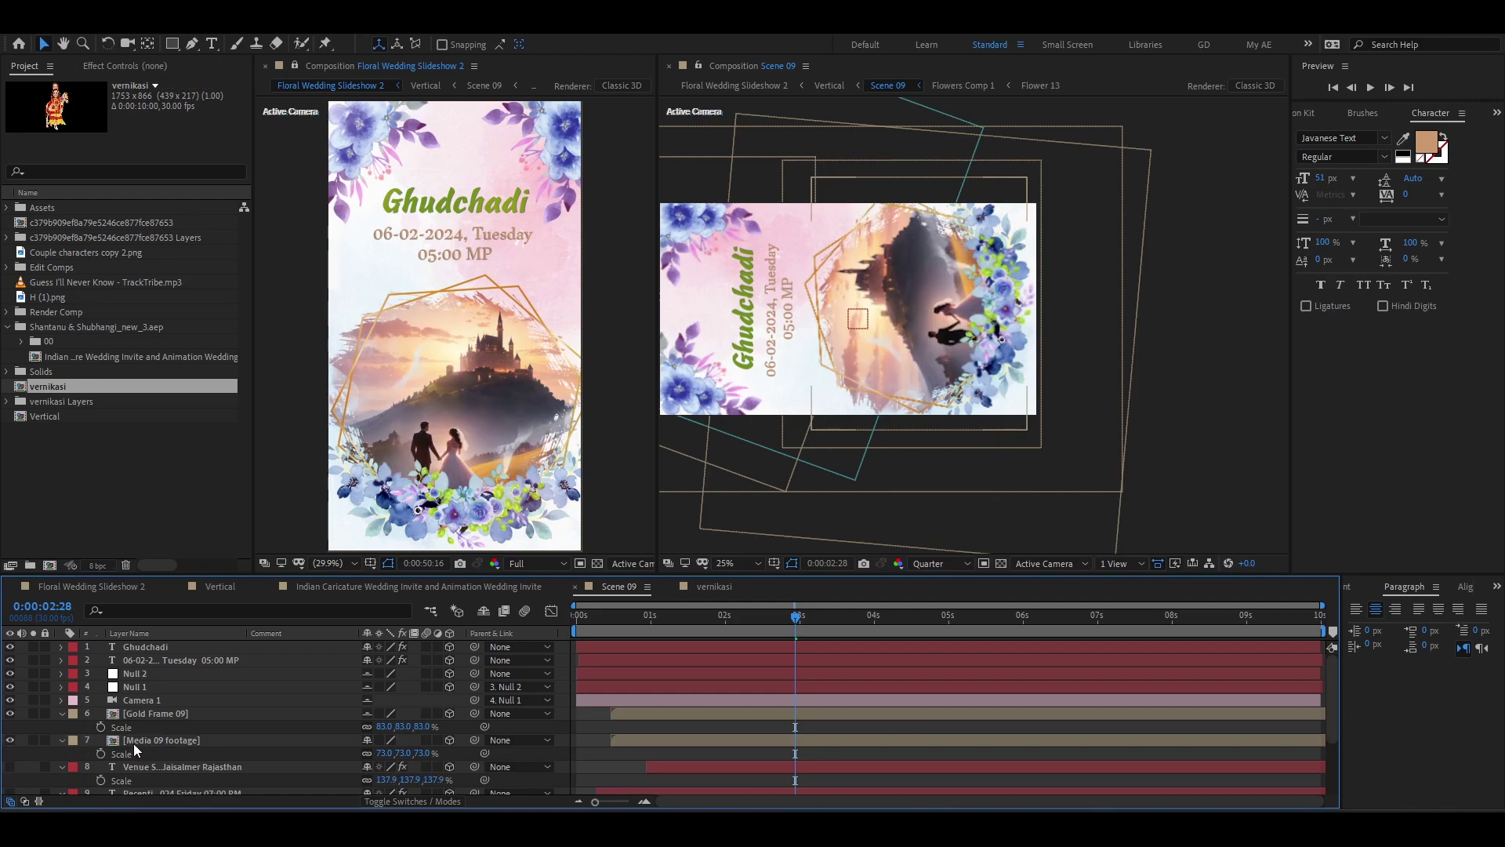
pyautogui.doubleClick(133, 742)
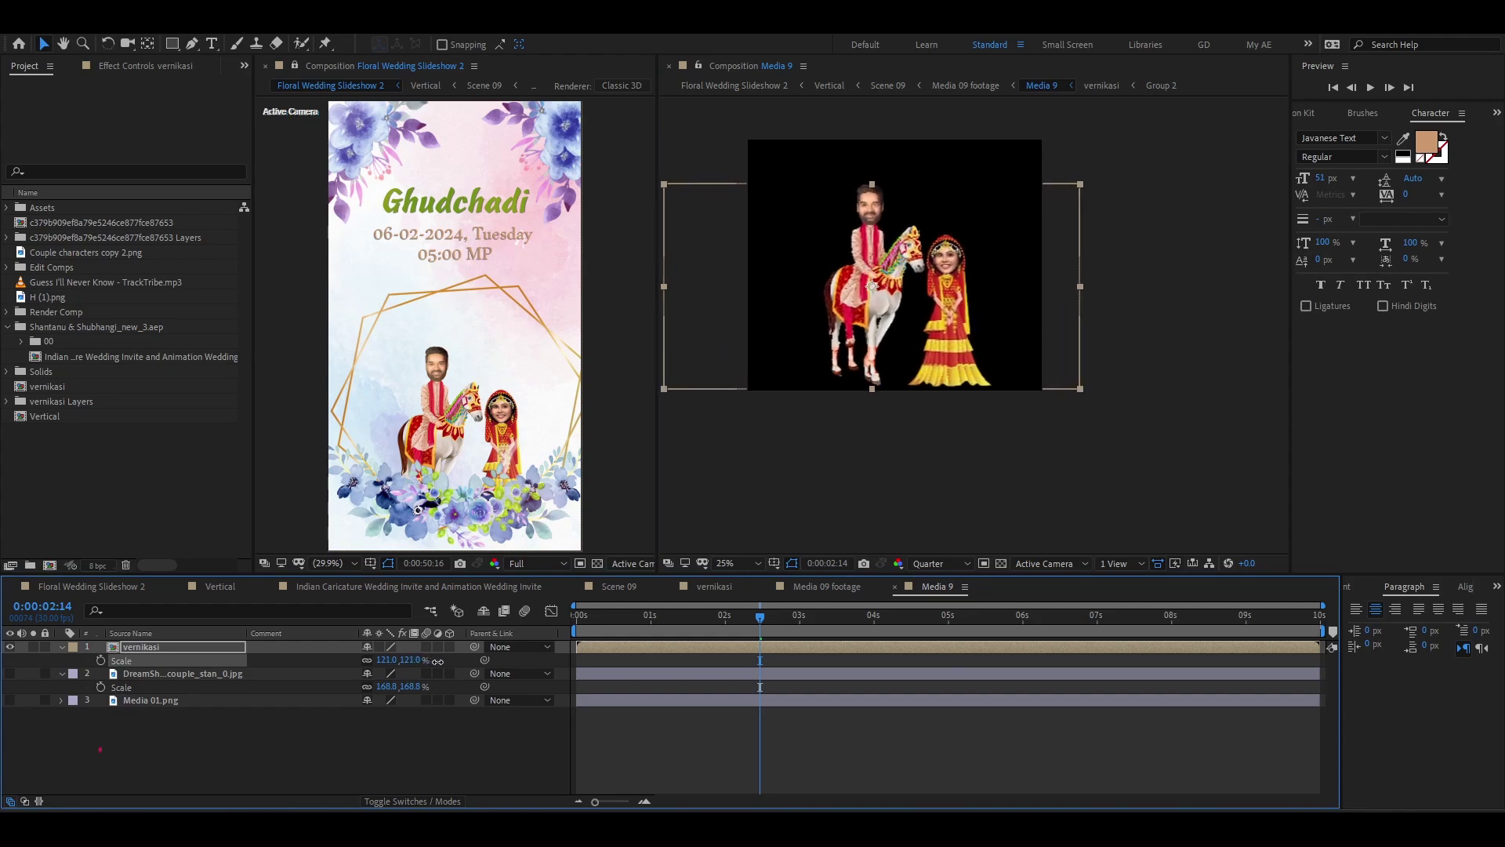
# - Hide the bride's Group 1 in the vernikasi comp, then scrub the Vertical timeline
pyautogui.doubleClick(114, 648)
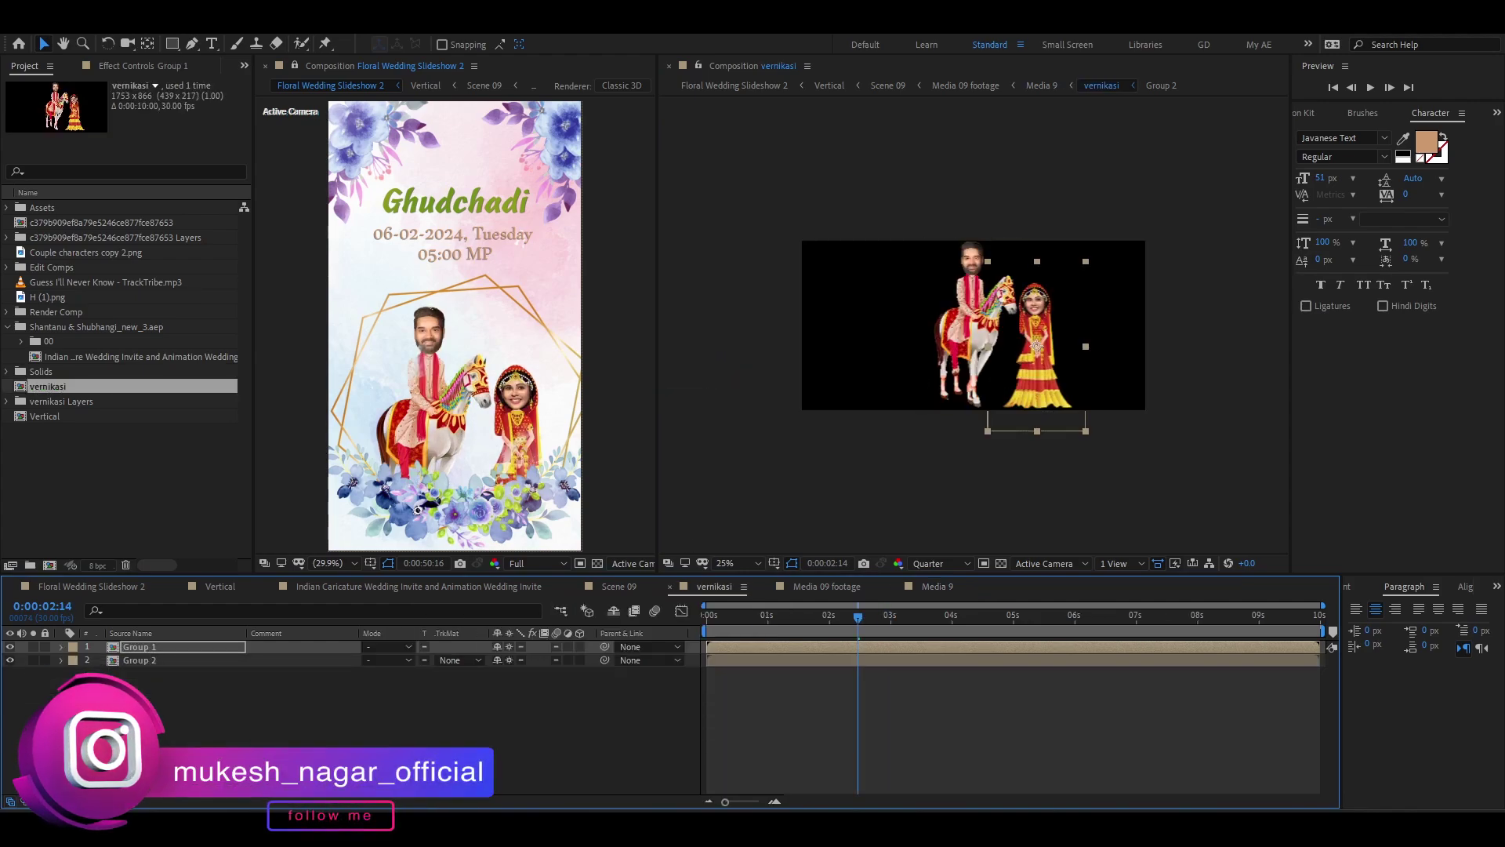
pyautogui.click(11, 647)
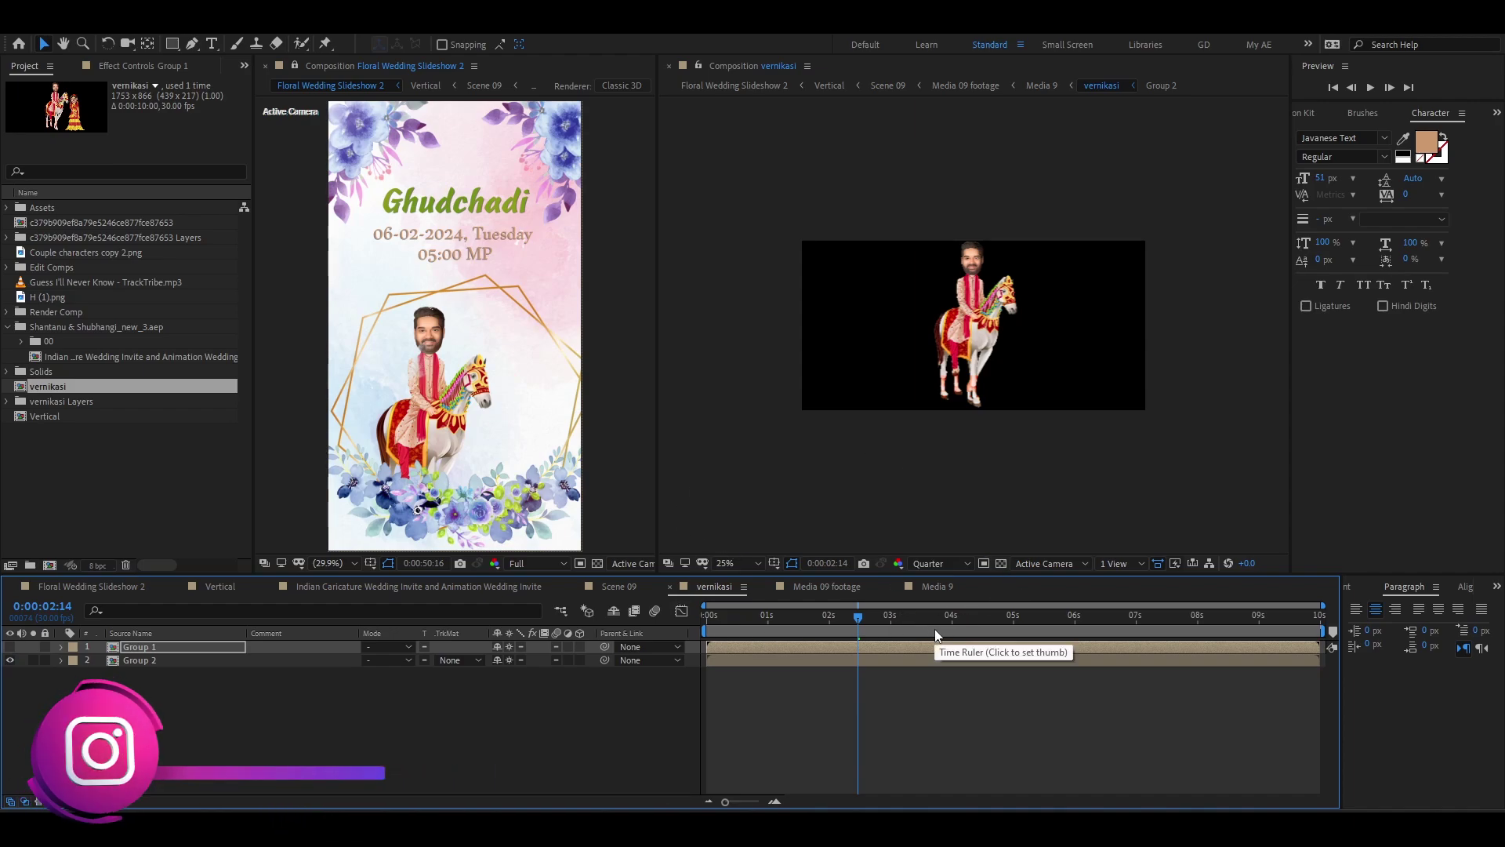
pyautogui.click(826, 587)
pyautogui.click(718, 587)
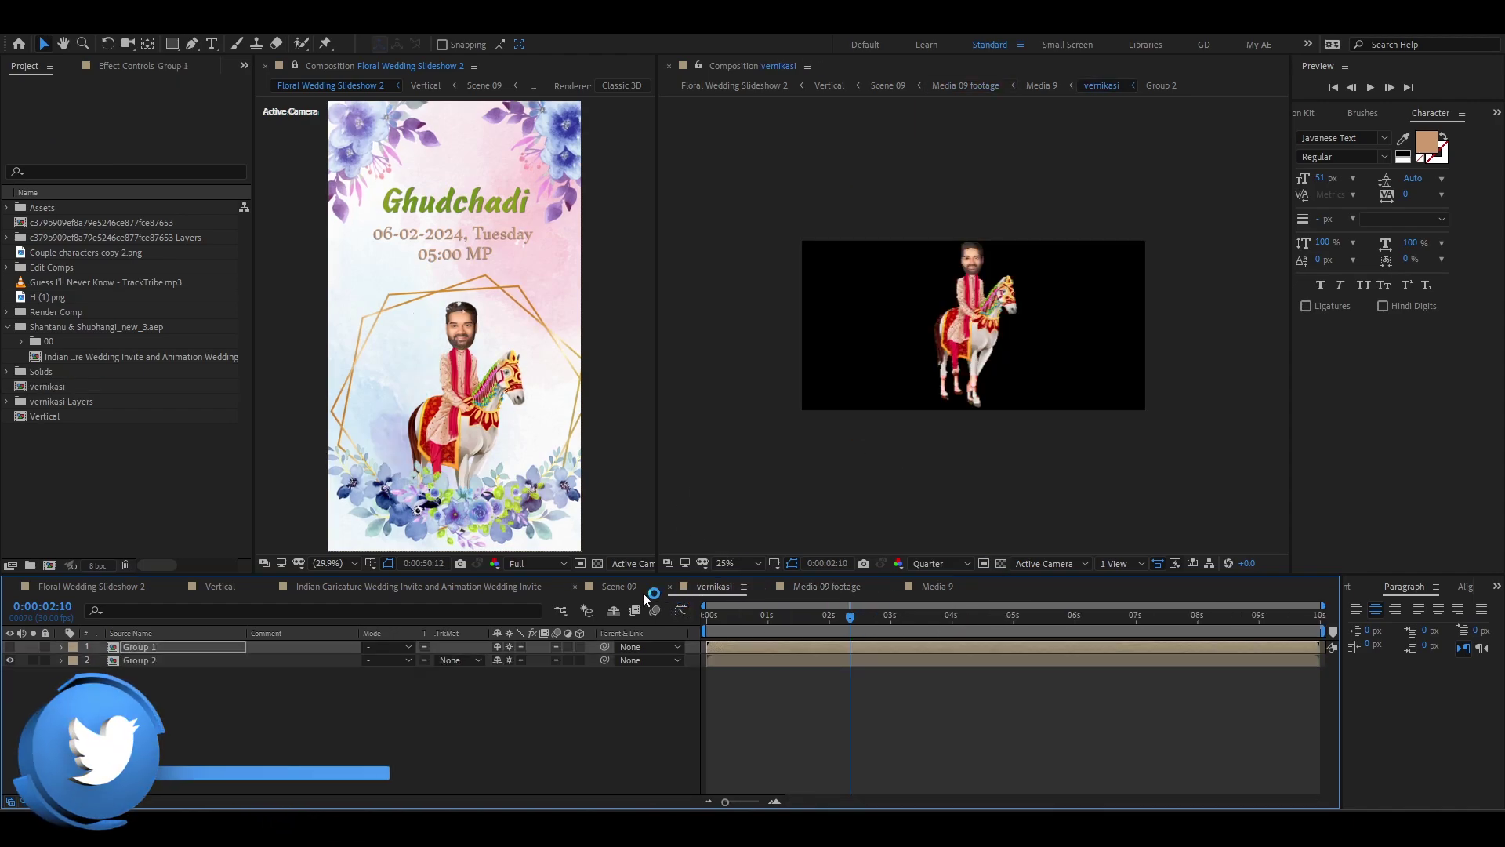
pyautogui.click(620, 586)
pyautogui.moveTo(1198, 613); pyautogui.dragTo(1258, 617)
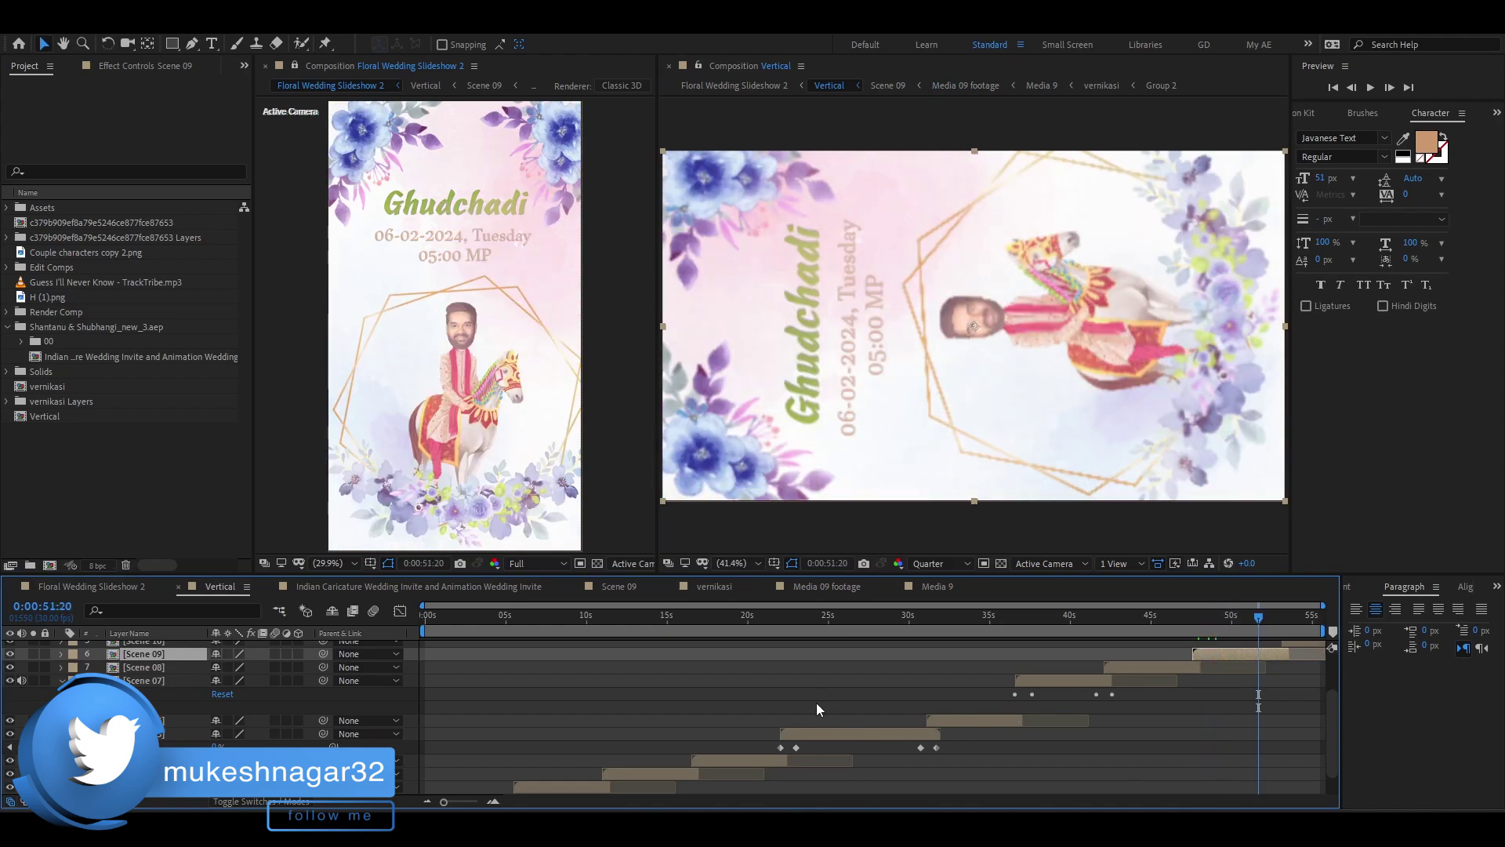
# - In Scene 09, recolour the Ghudchadi title red sampled from the costume
pyautogui.hotkey('shift', 'pagedown')
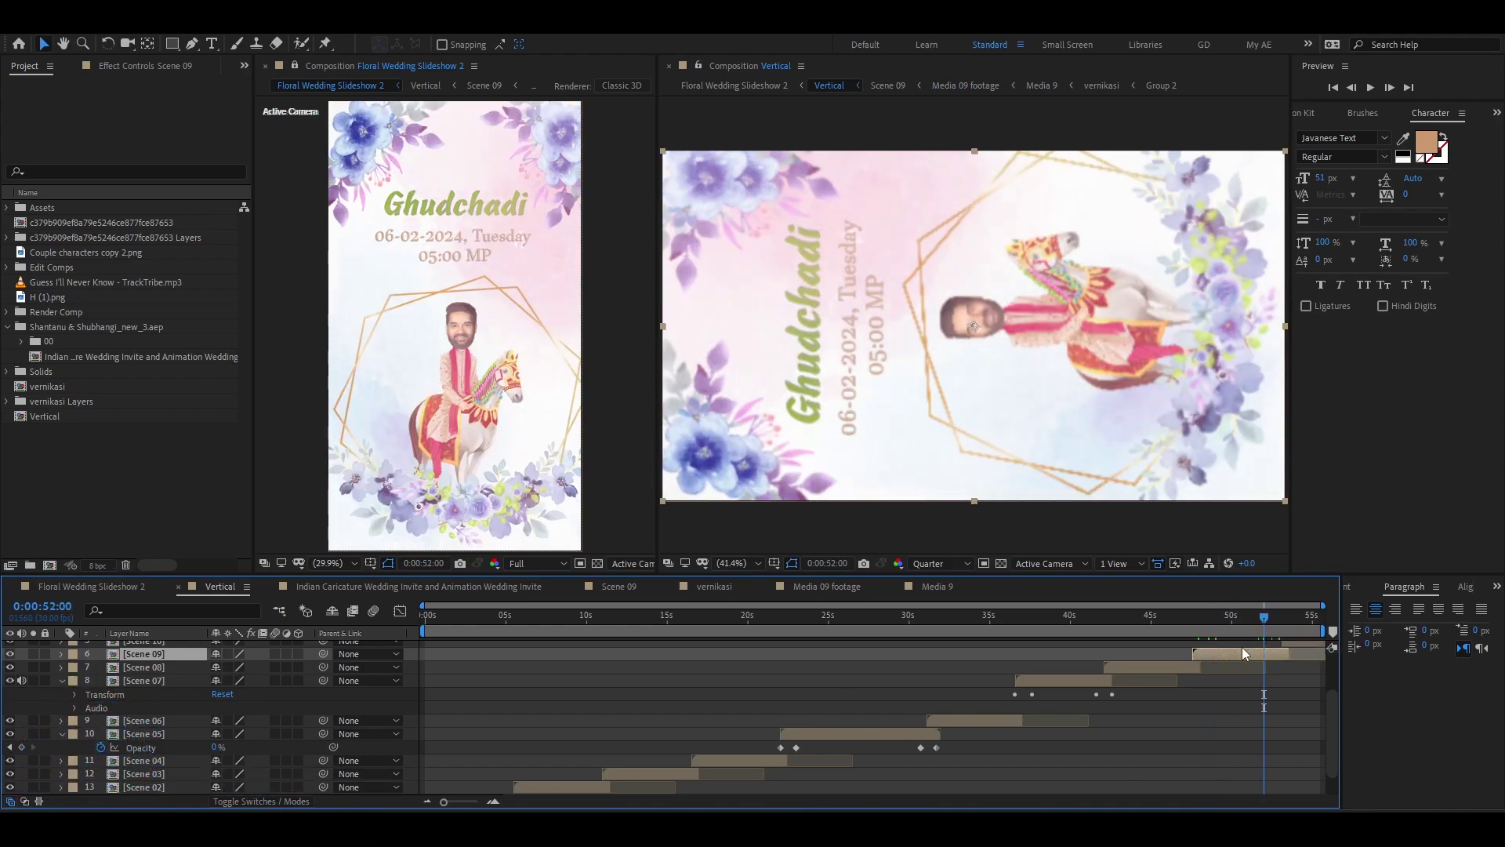
pyautogui.doubleClick(188, 654)
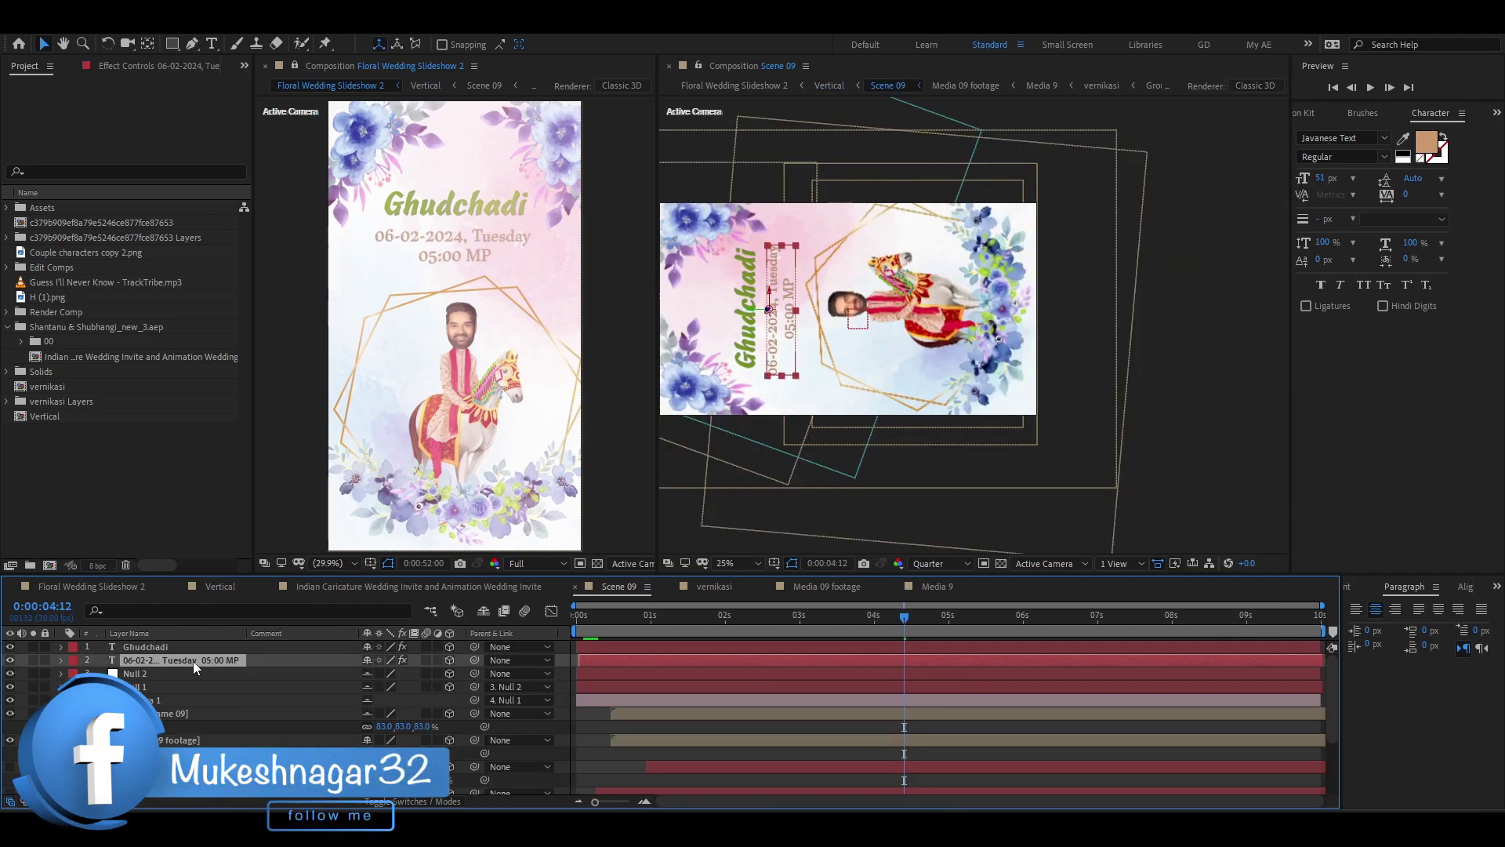
pyautogui.click(148, 653)
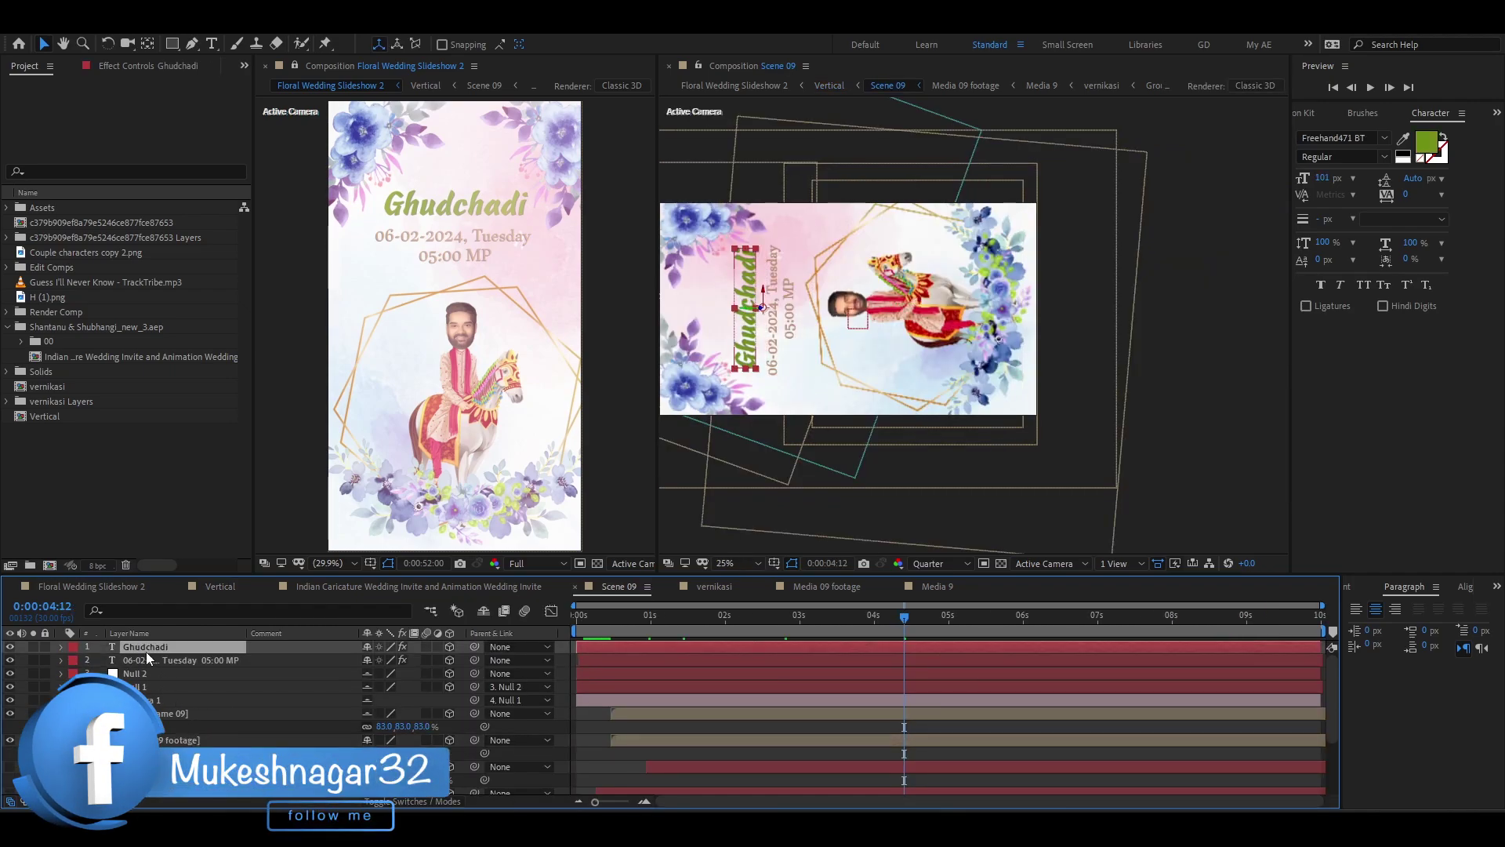
pyautogui.click(1392, 162)
pyautogui.click(954, 301)
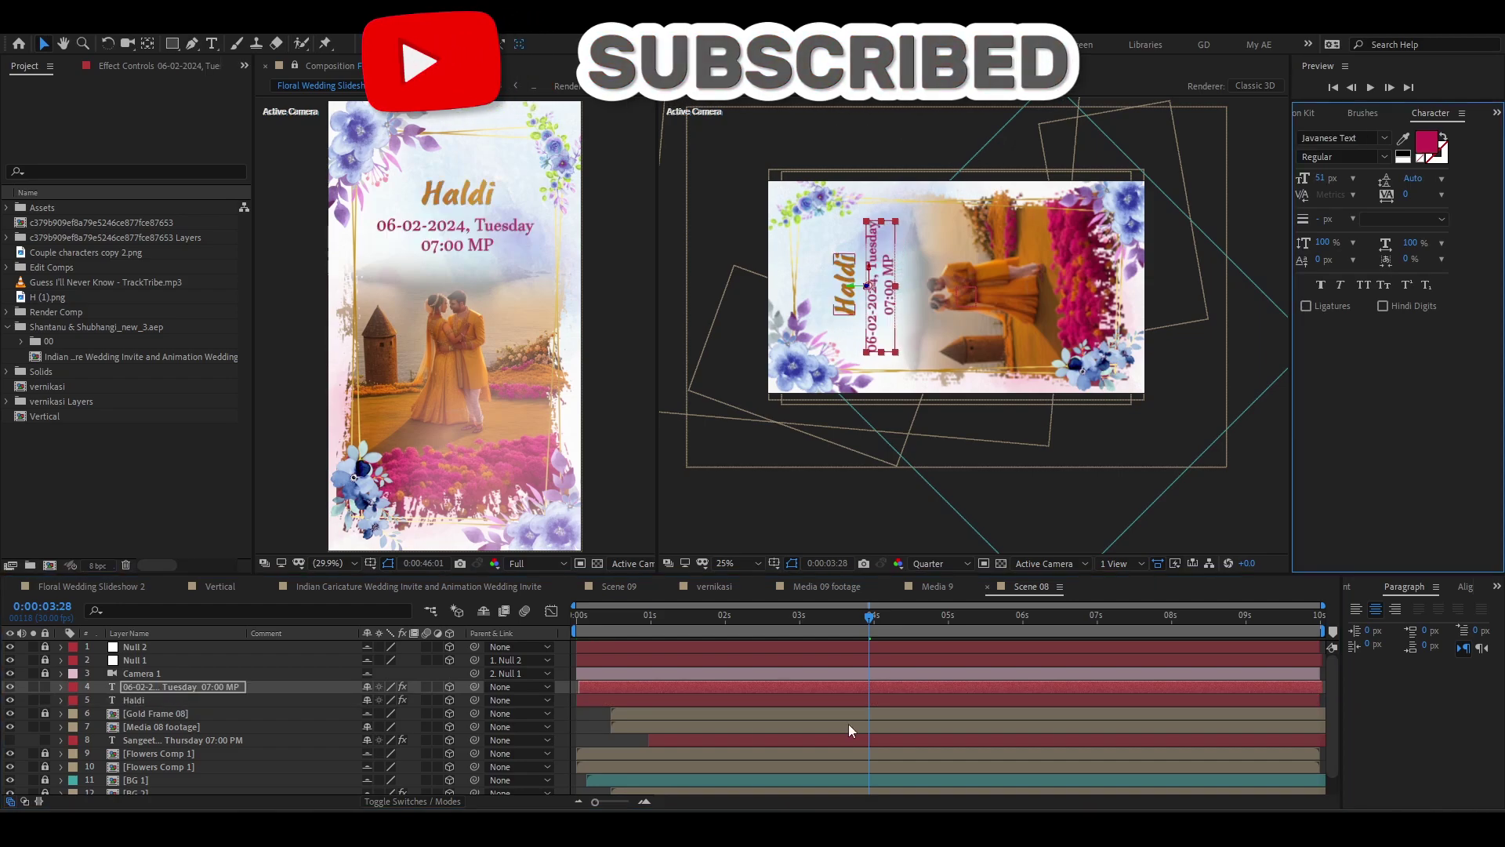
# - Close the extra comp timelines and scrub Vertical through the Ghudchadi scene
pyautogui.click(722, 701)
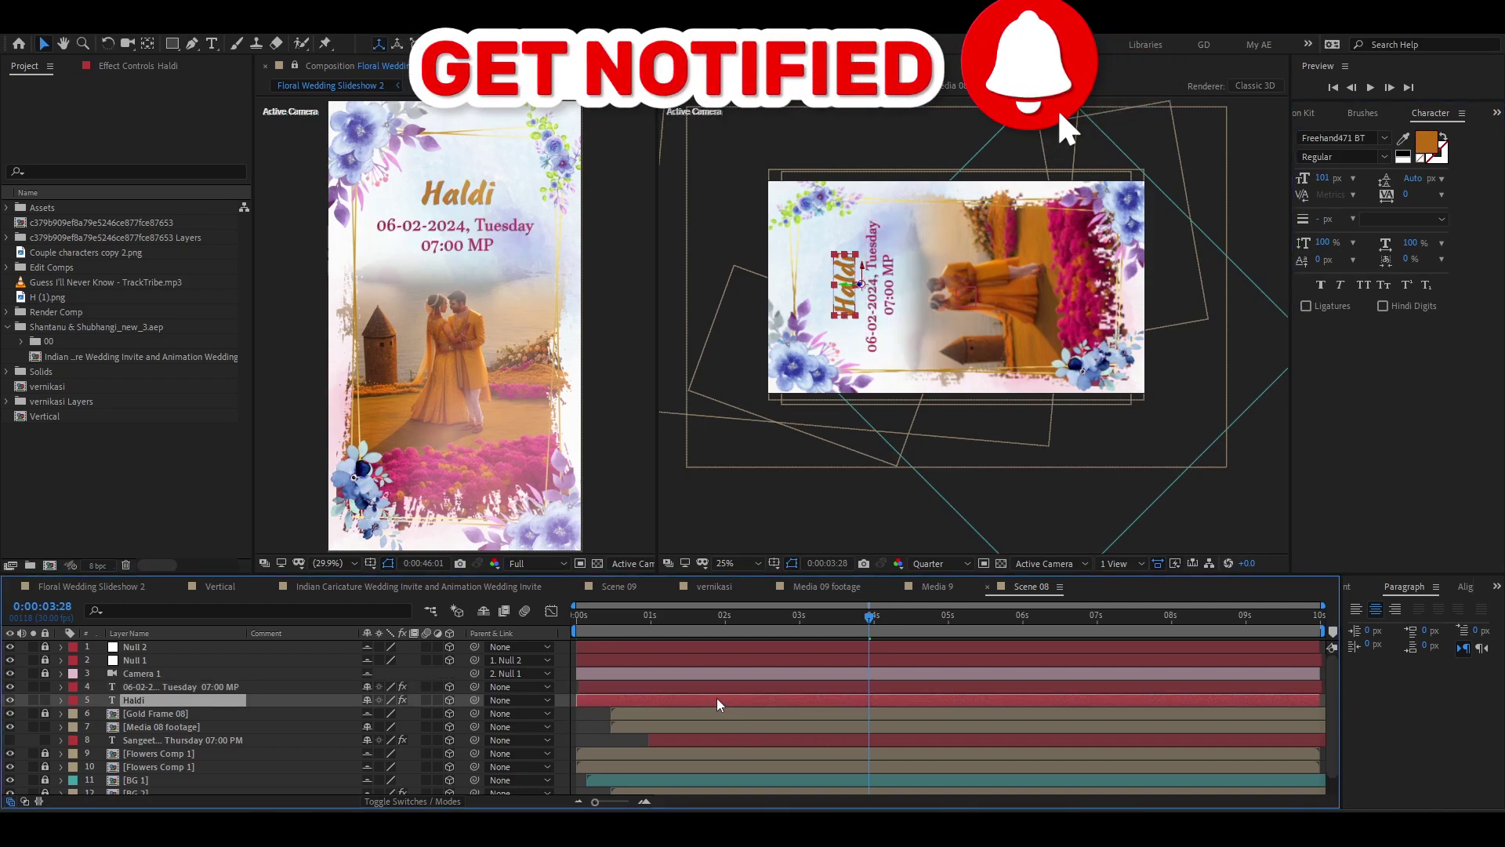
pyautogui.click(987, 586)
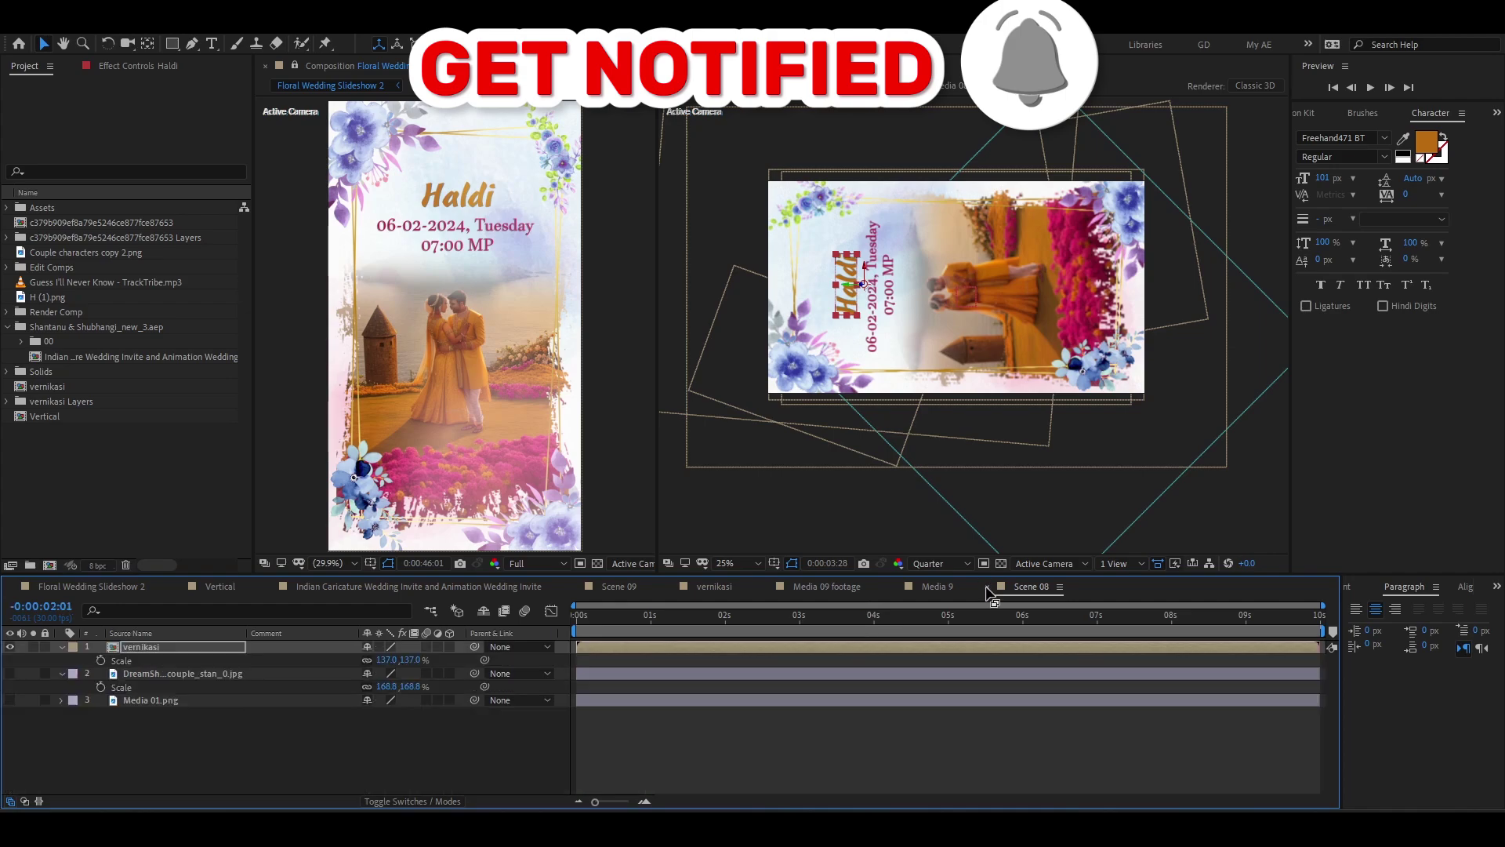
pyautogui.click(987, 587)
pyautogui.click(895, 586)
pyautogui.click(766, 586)
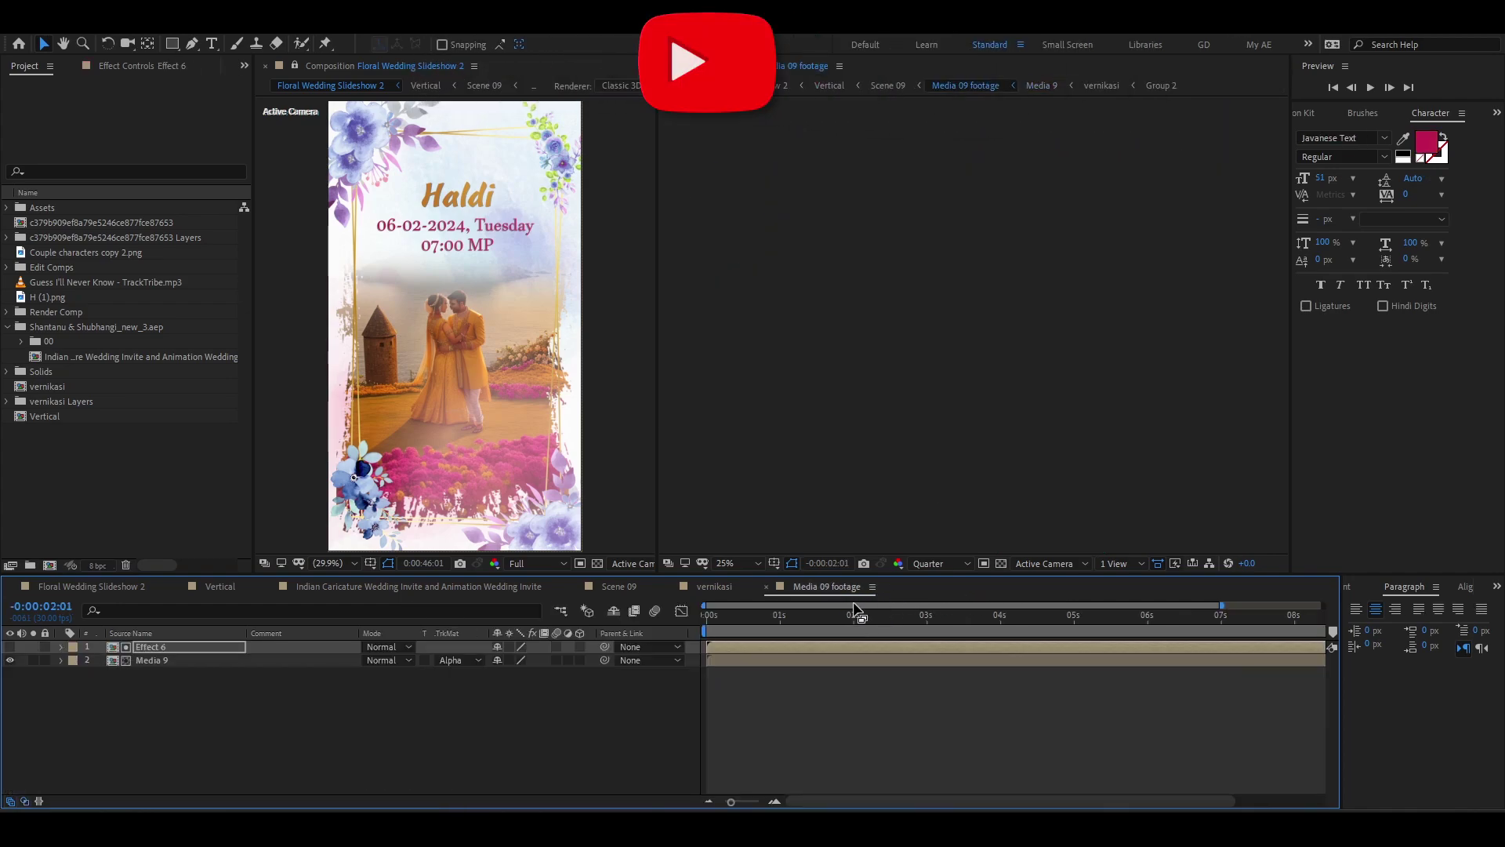
pyautogui.click(671, 587)
pyautogui.click(574, 587)
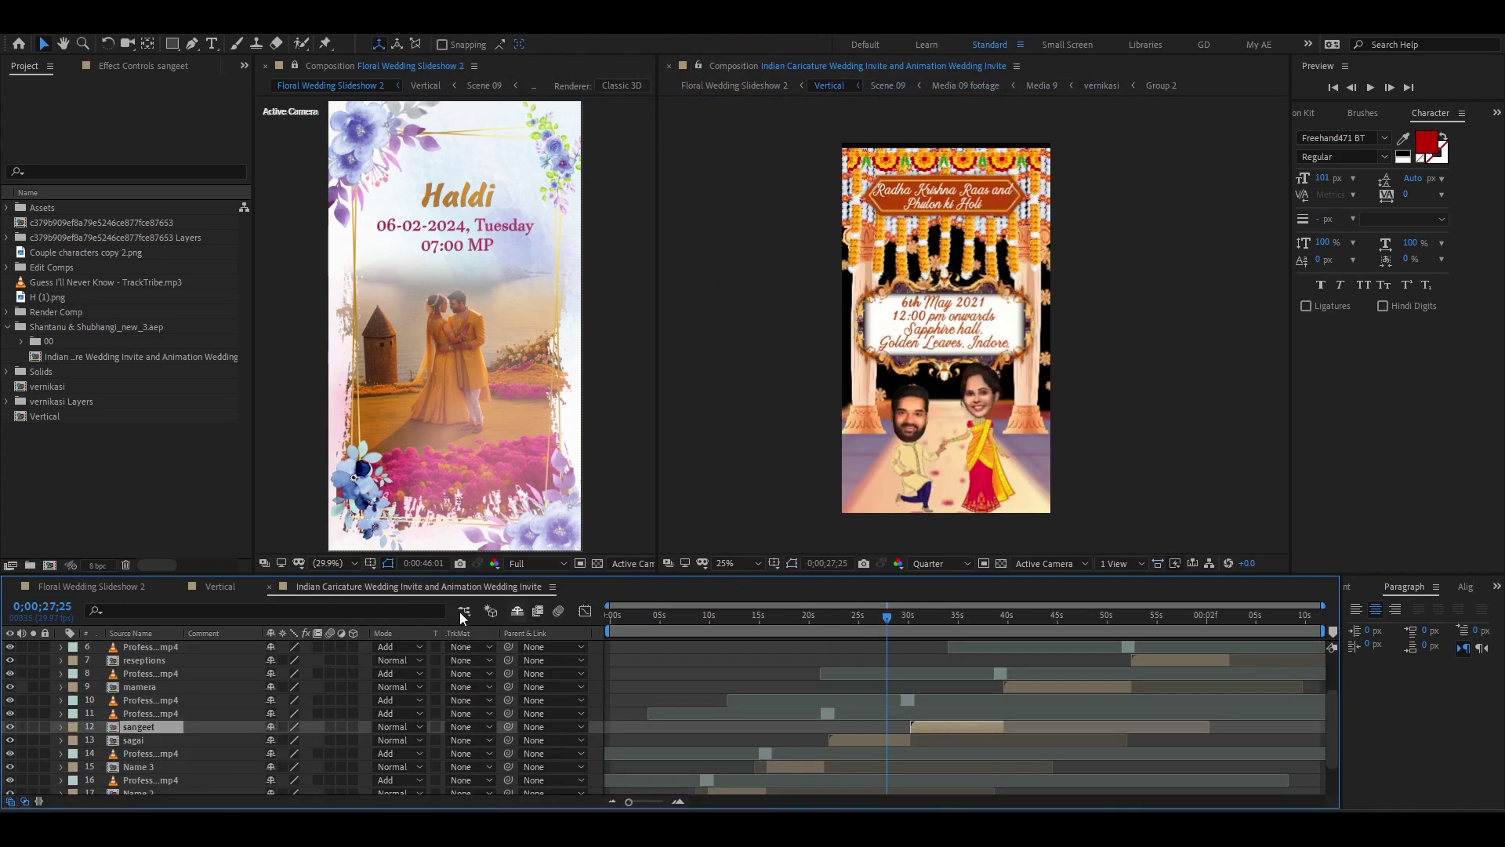
pyautogui.click(222, 587)
pyautogui.moveTo(1068, 619); pyautogui.dragTo(1264, 619)
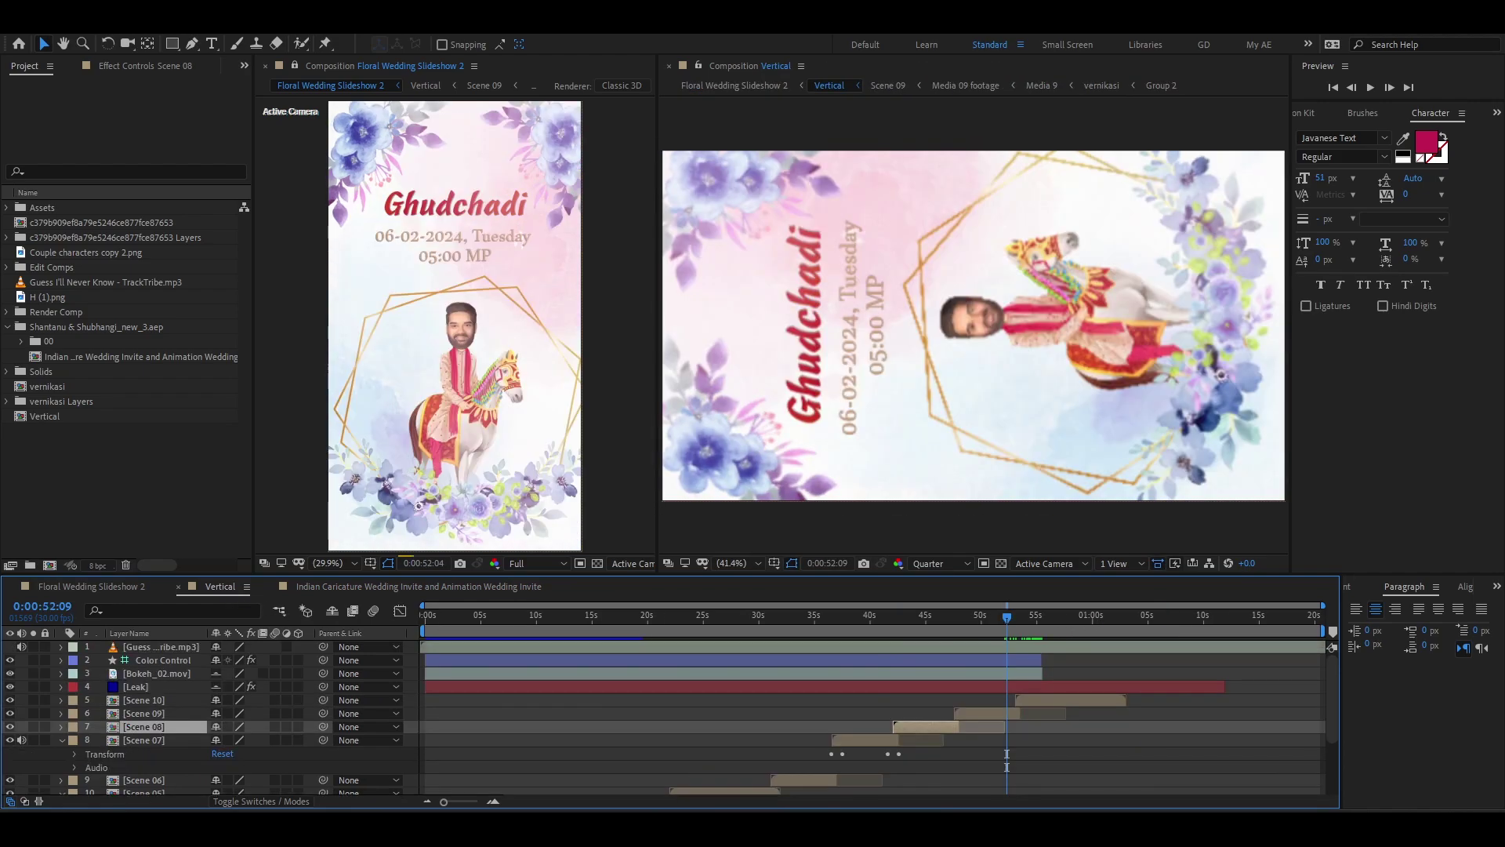
pyautogui.hotkey('alt', 'Tab')
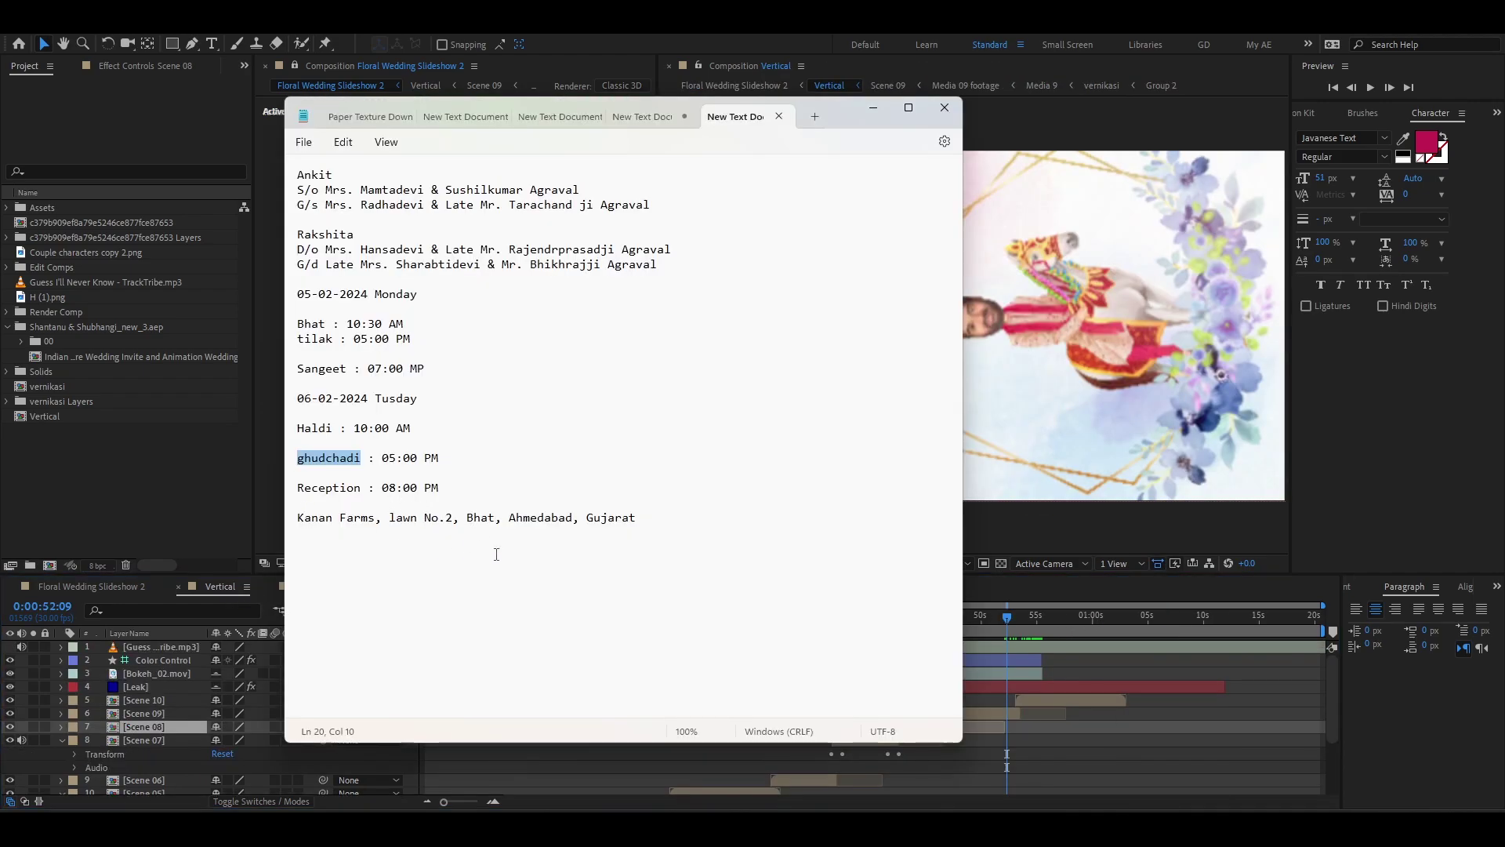
pyautogui.moveTo(1005, 619); pyautogui.dragTo(1039, 622)
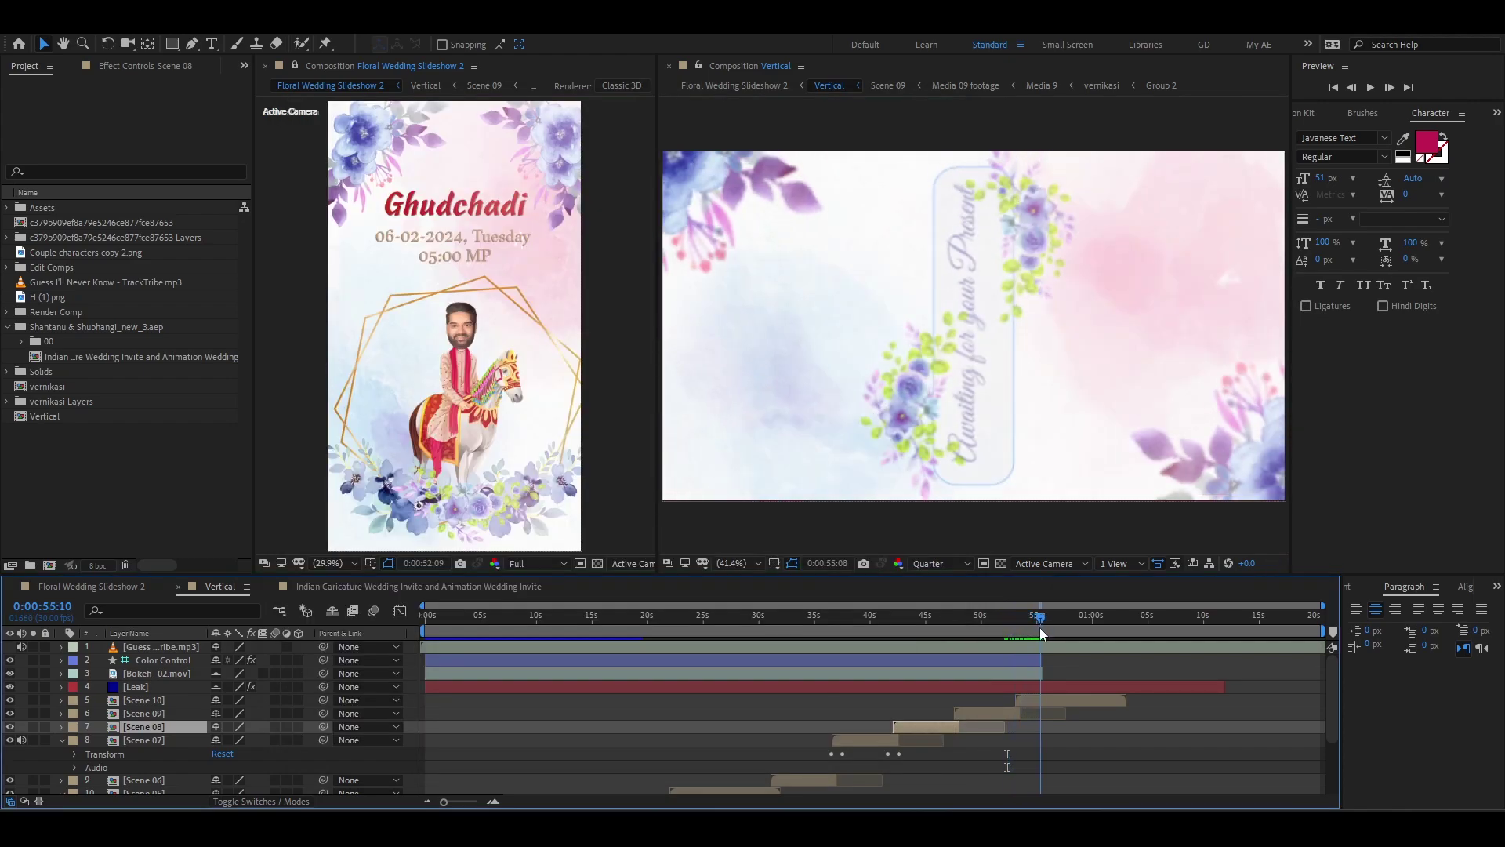
# - In Scene 10, rotate the first Flowers Comp 2 layer to -83° and reveal the second's rotation
pyautogui.doubleClick(714, 469)
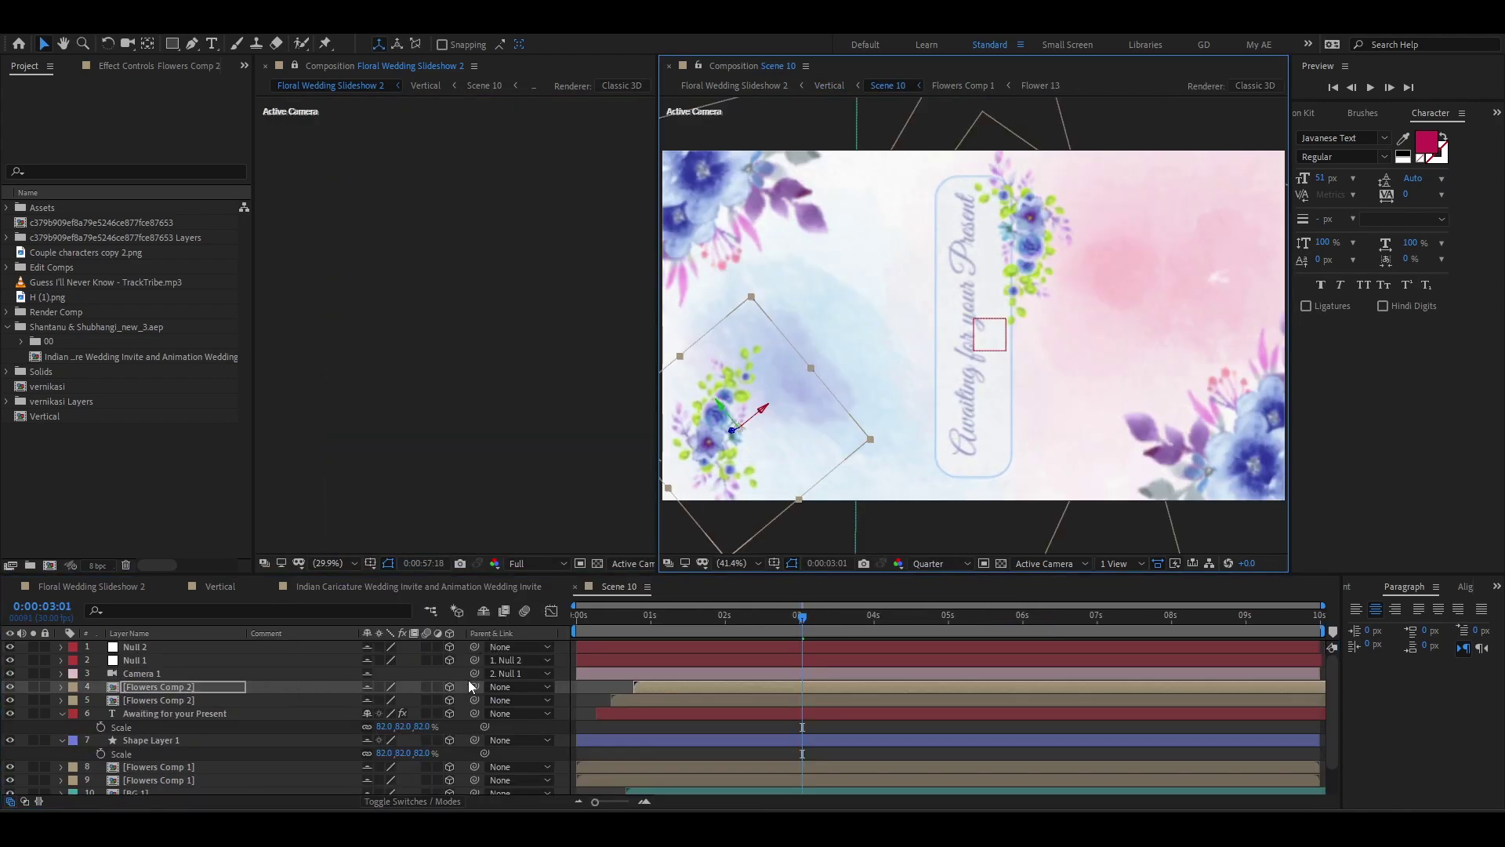
pyautogui.press('r')
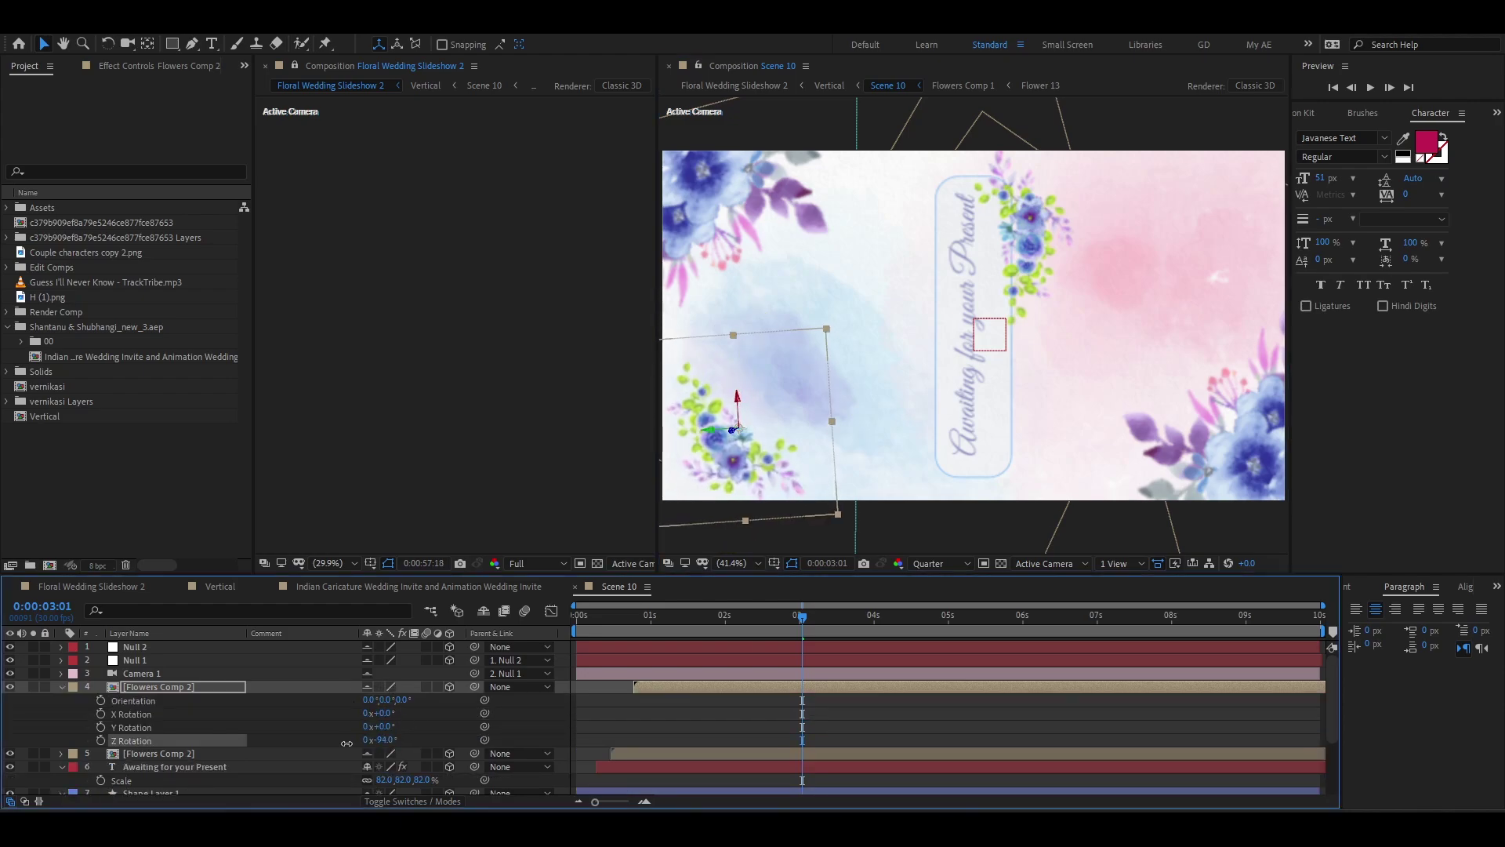
pyautogui.moveTo(384, 739); pyautogui.dragTo(359, 746)
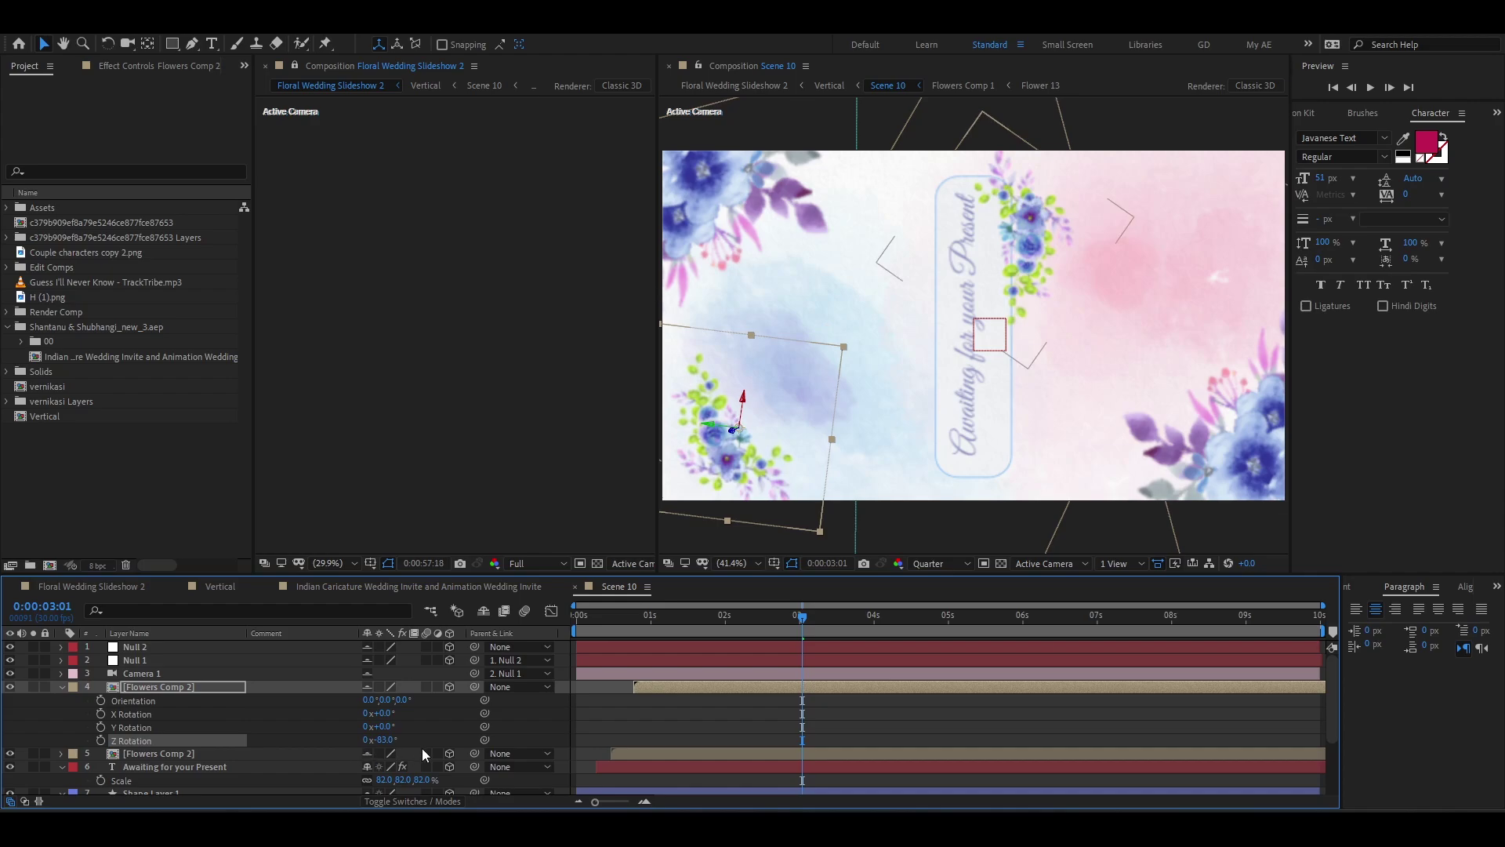
pyautogui.click(355, 750)
pyautogui.press('r')
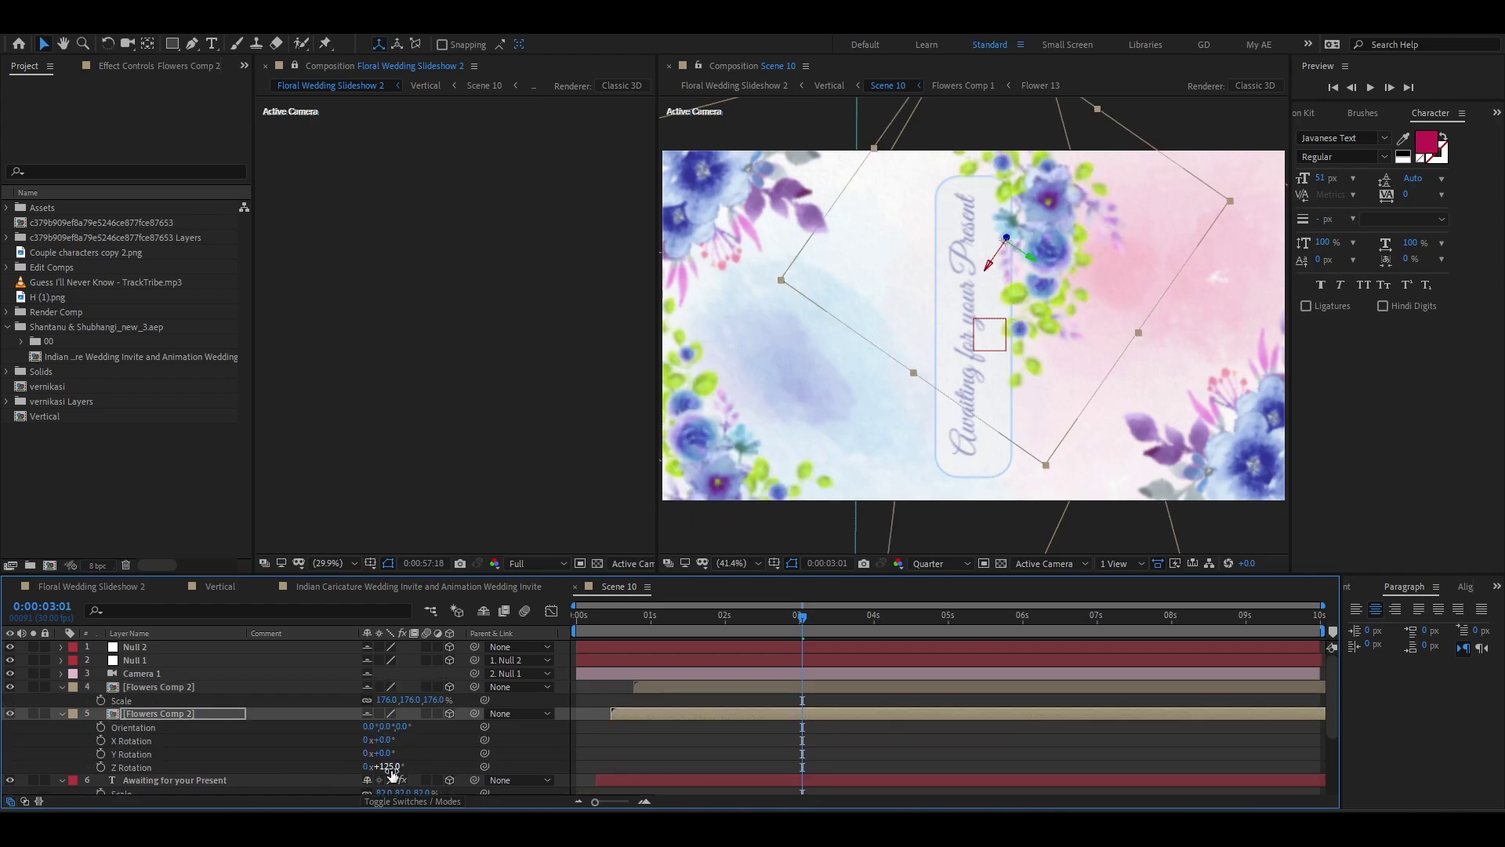
# - Return to the Vertical composition and scrub back to the Haldi scene
pyautogui.click(221, 587)
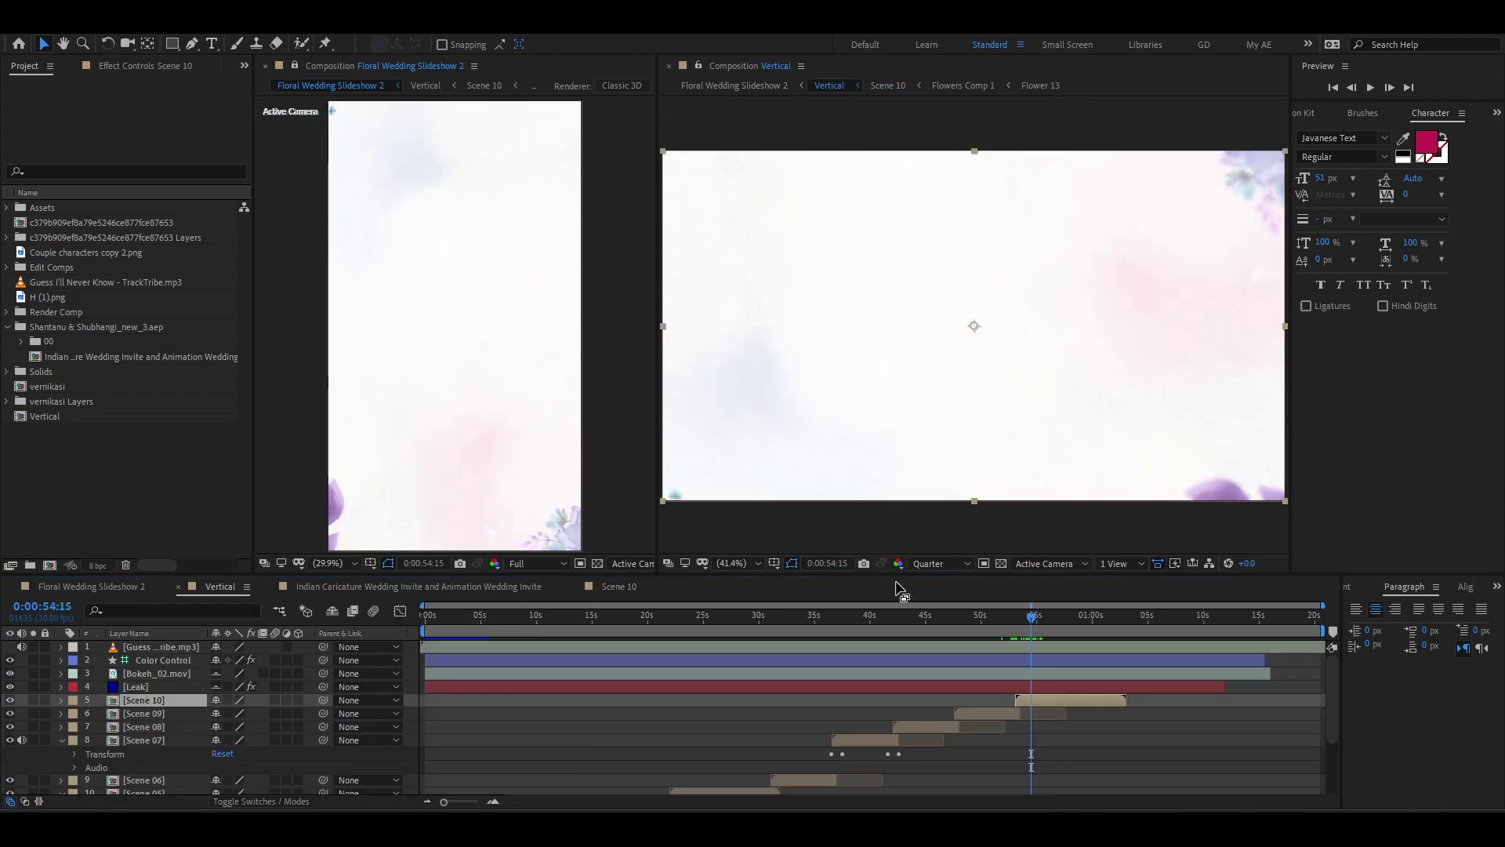
pyautogui.moveTo(1002, 623); pyautogui.dragTo(1051, 651)
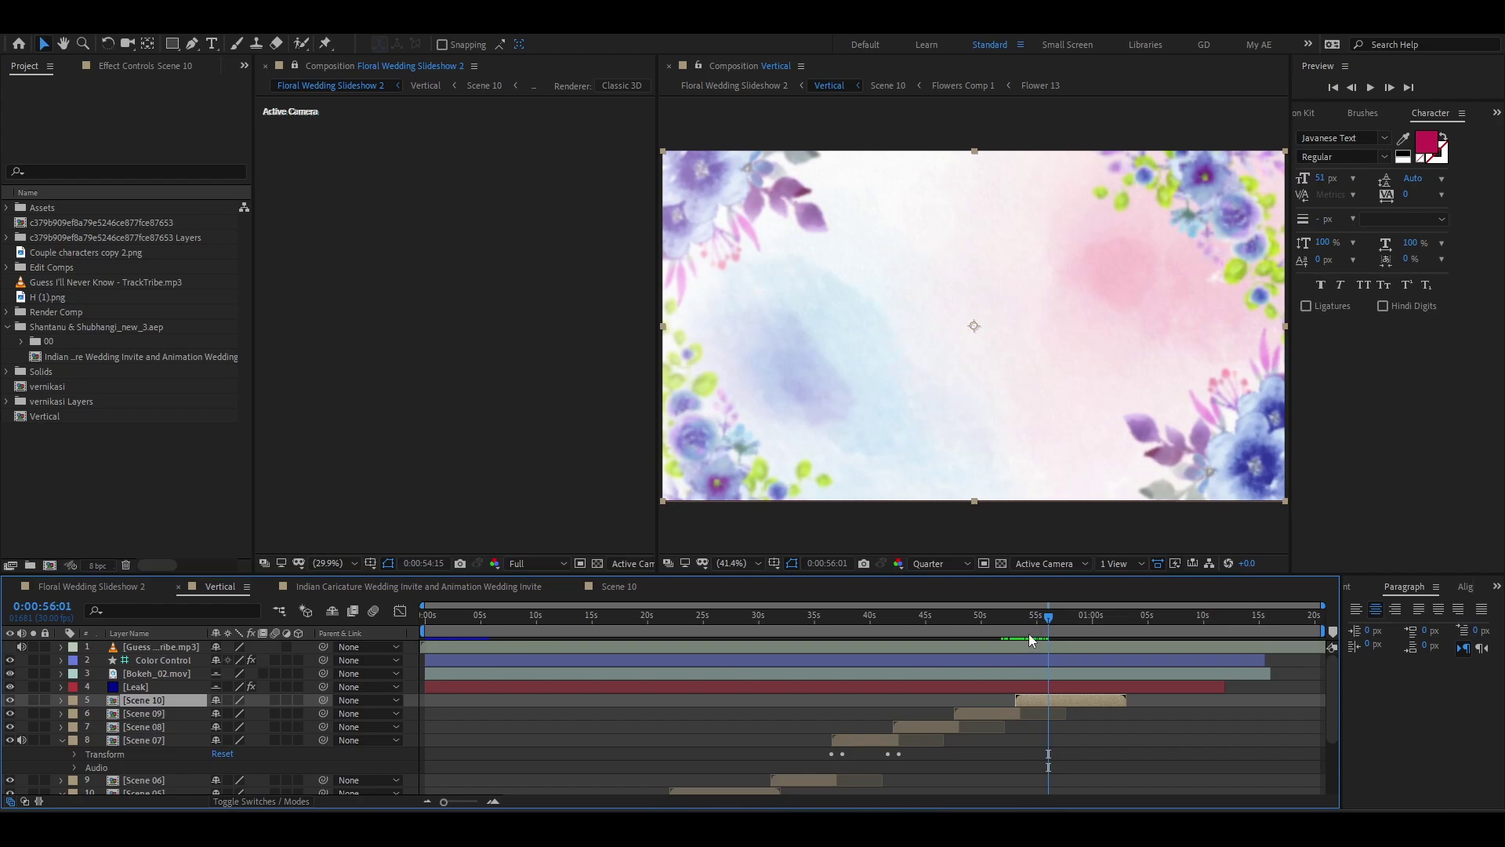
pyautogui.moveTo(976, 622); pyautogui.dragTo(936, 629)
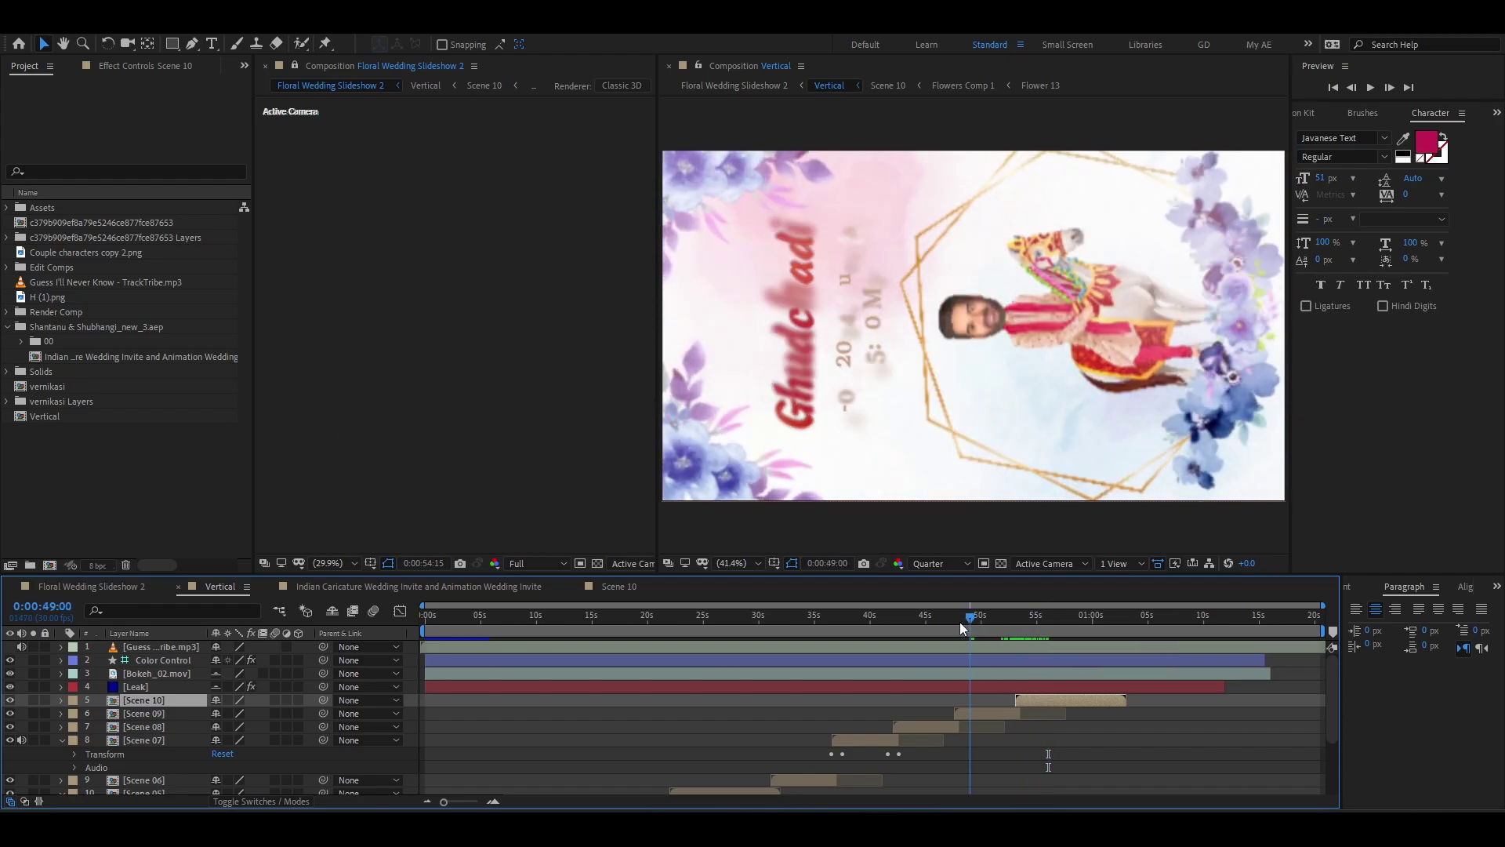
# - Close Scene 06 and reopen Scene 10 from the Vertical timeline
pyautogui.doubleClick(831, 781)
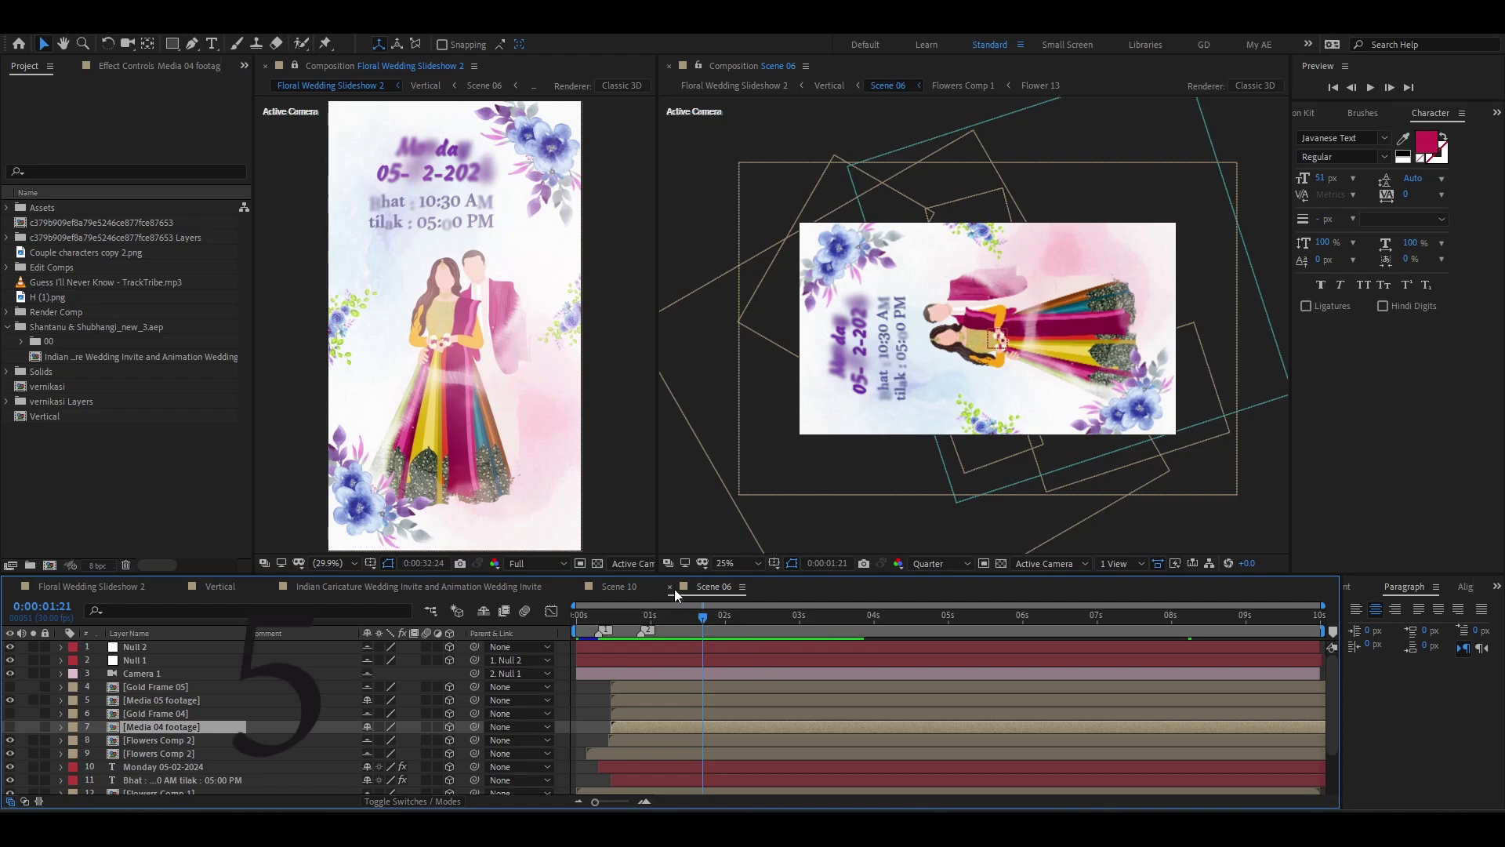
pyautogui.click(670, 586)
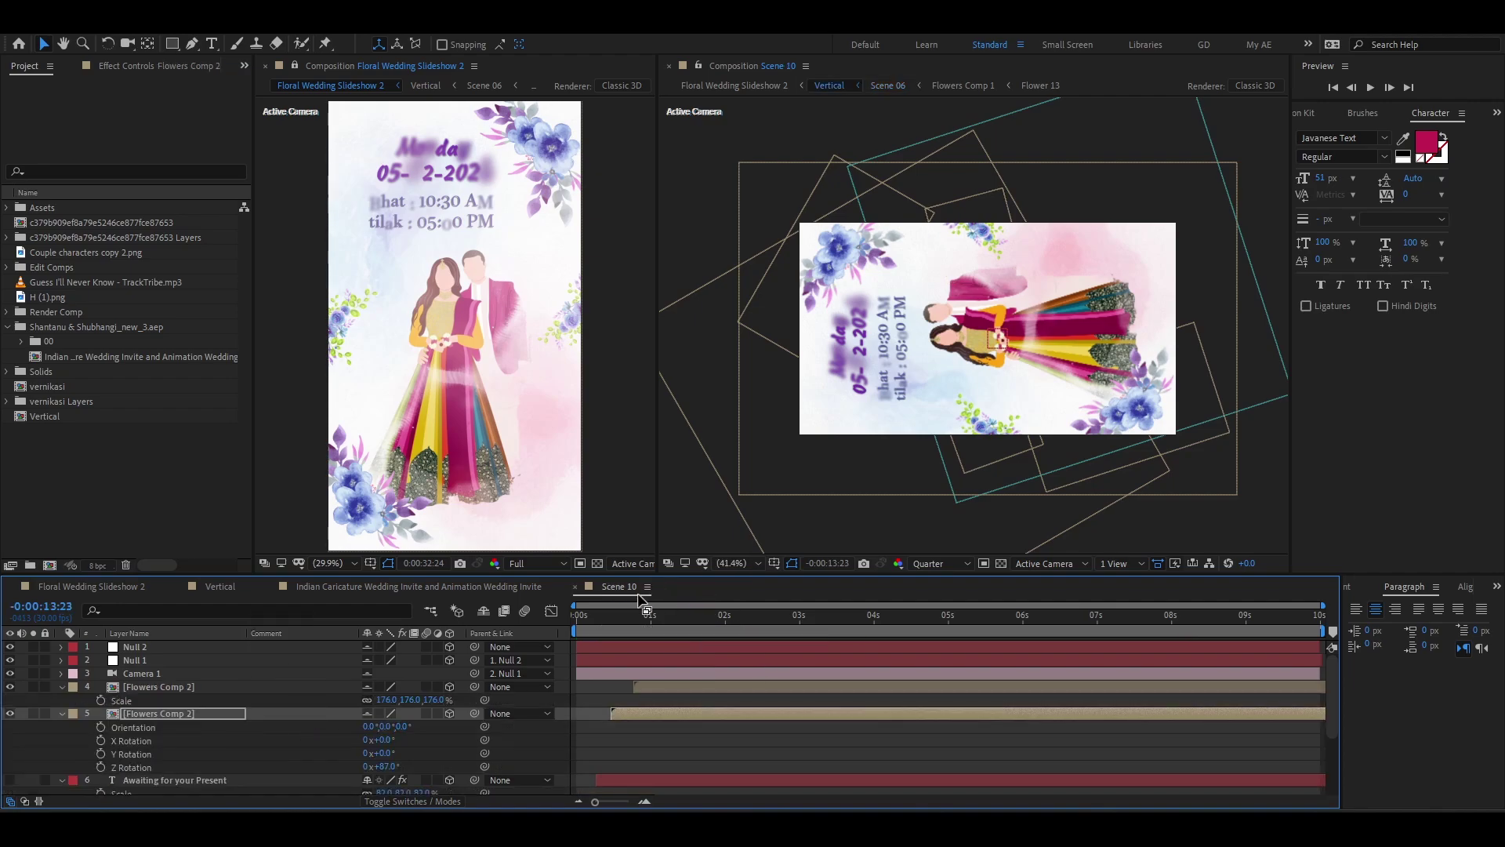
pyautogui.click(575, 587)
pyautogui.moveTo(1028, 618); pyautogui.dragTo(1055, 618)
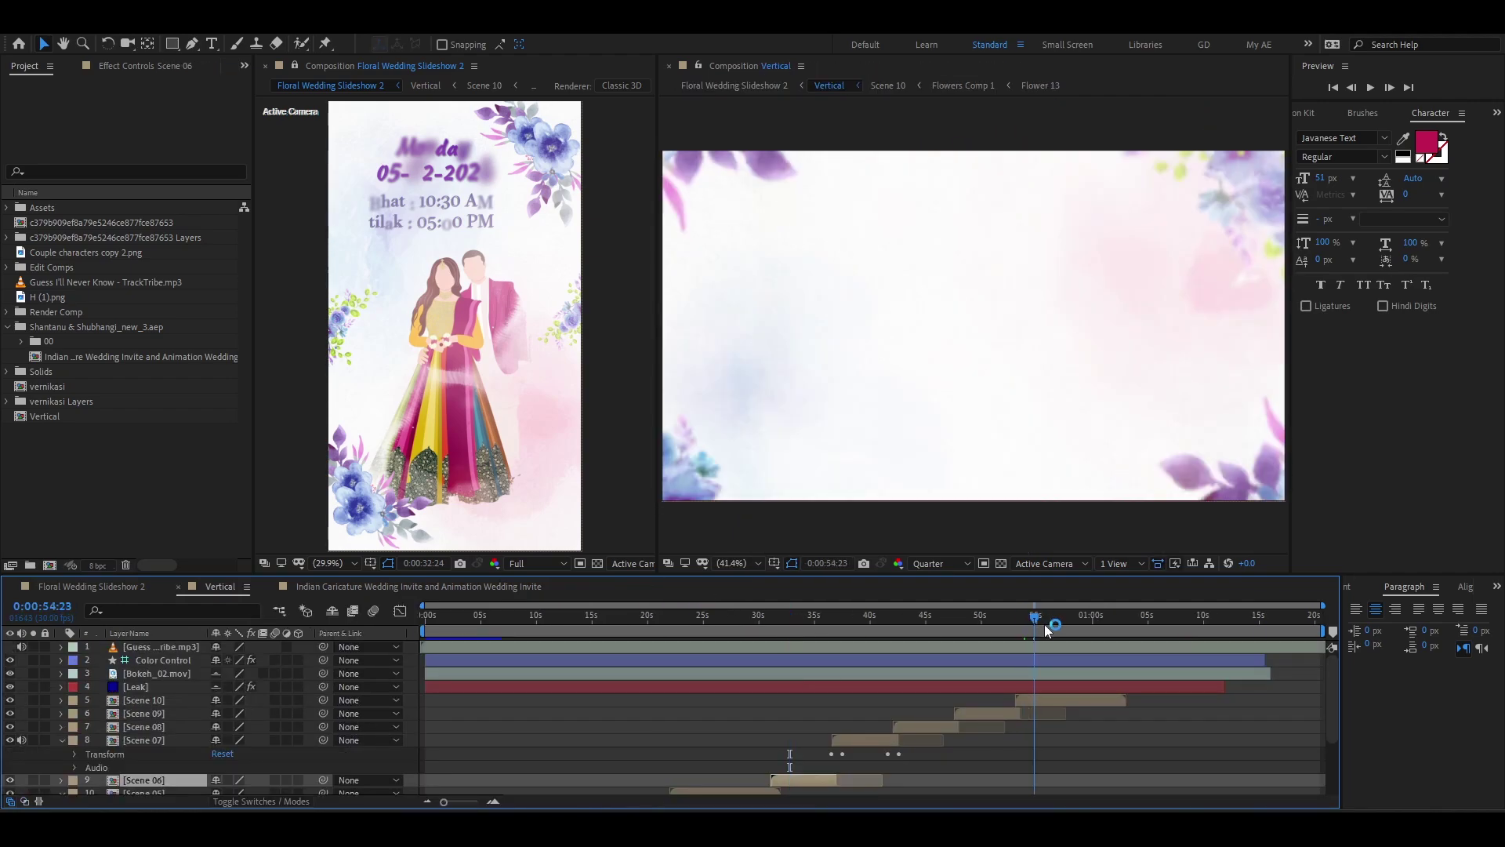
pyautogui.doubleClick(1070, 695)
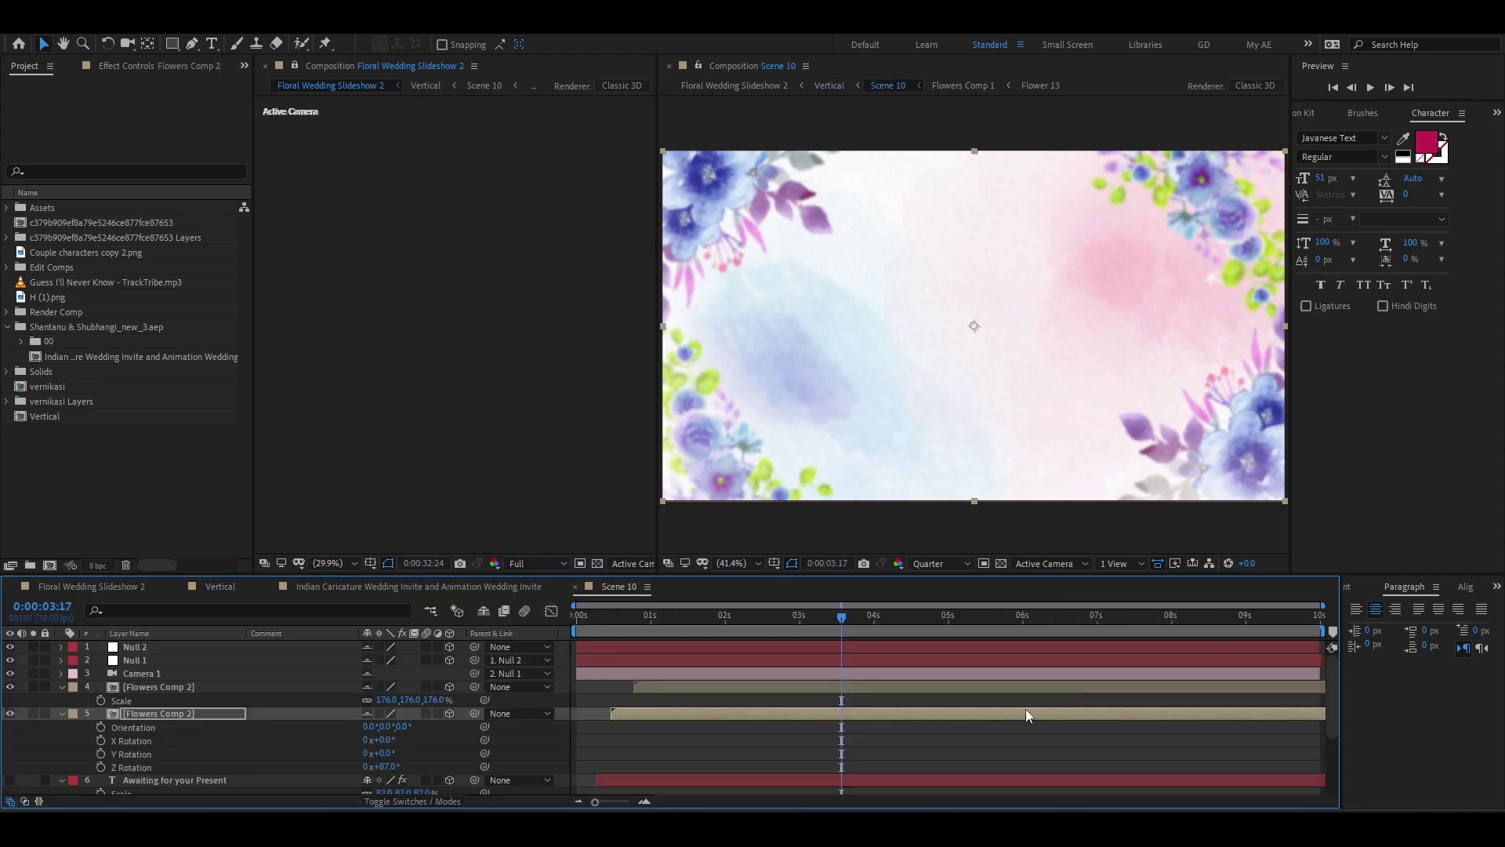
# - Paste the Media 04 footage layer into Scene 10, open its composition settings, and reposition it
pyautogui.click(612, 628)
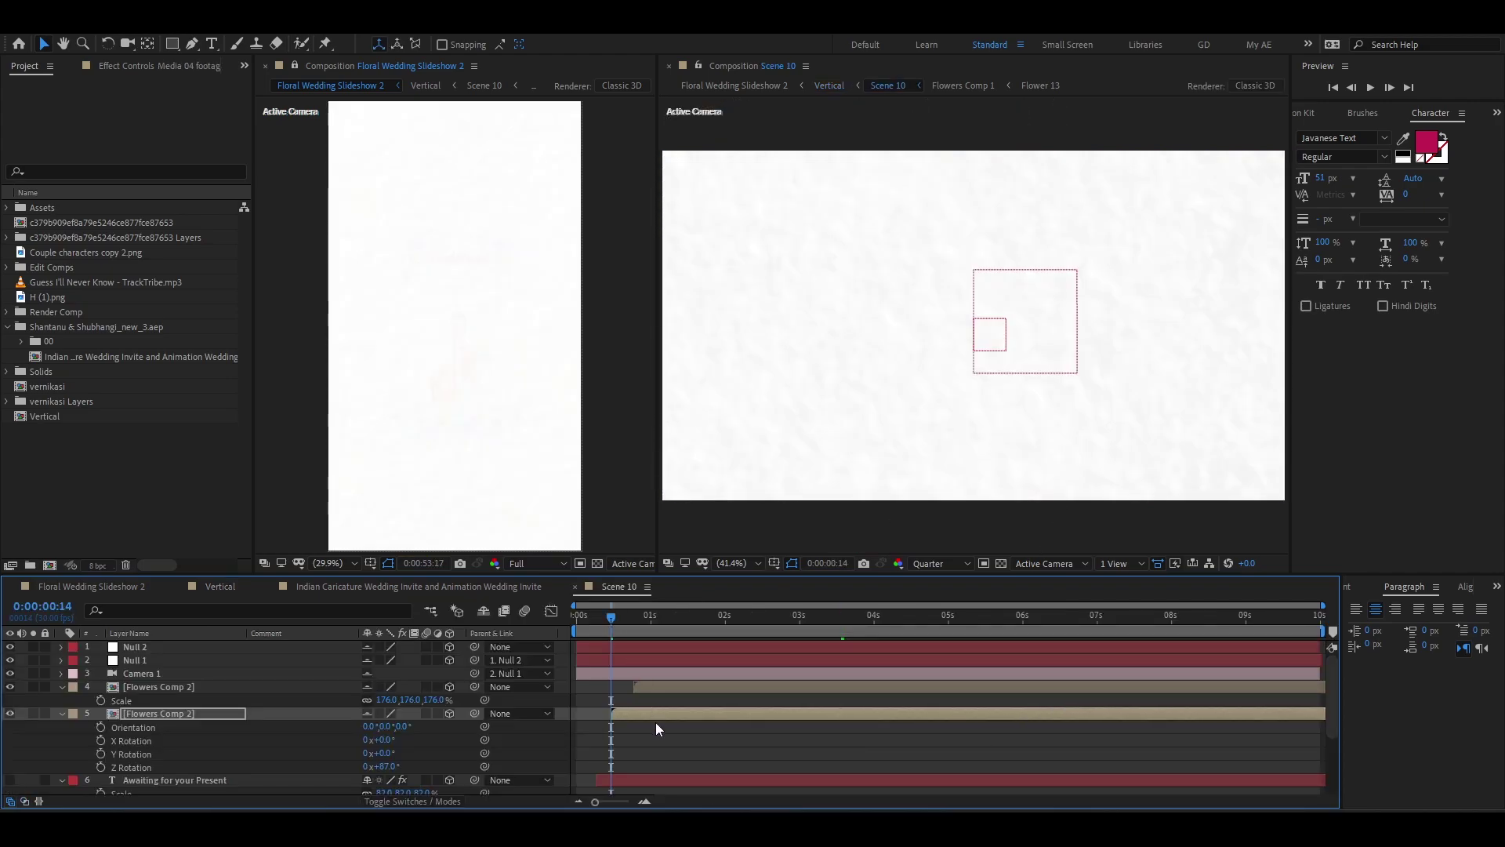
pyautogui.hotkey('ctrl', 'v')
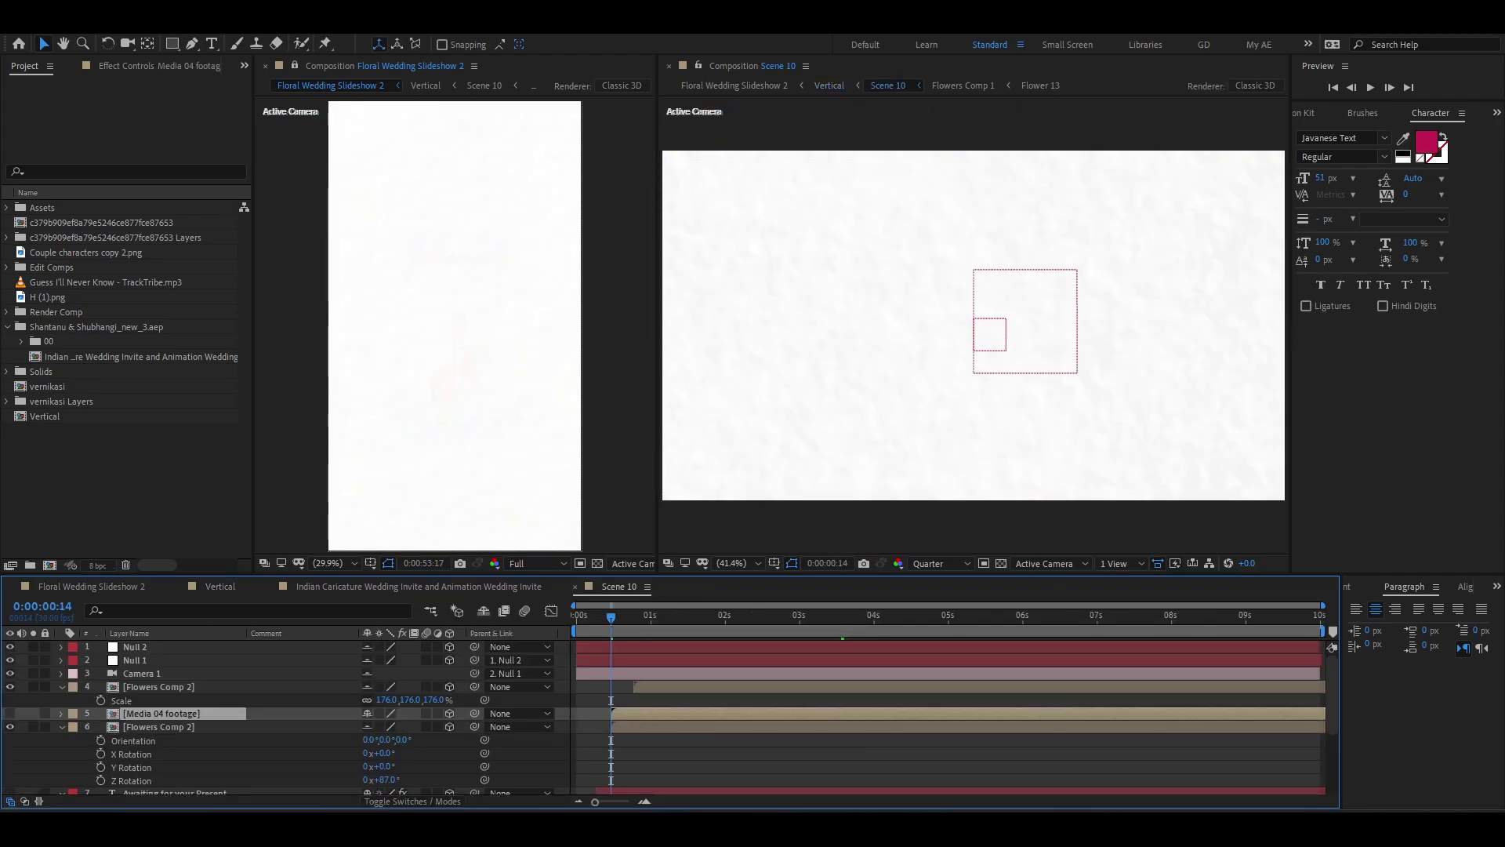
pyautogui.doubleClick(161, 714)
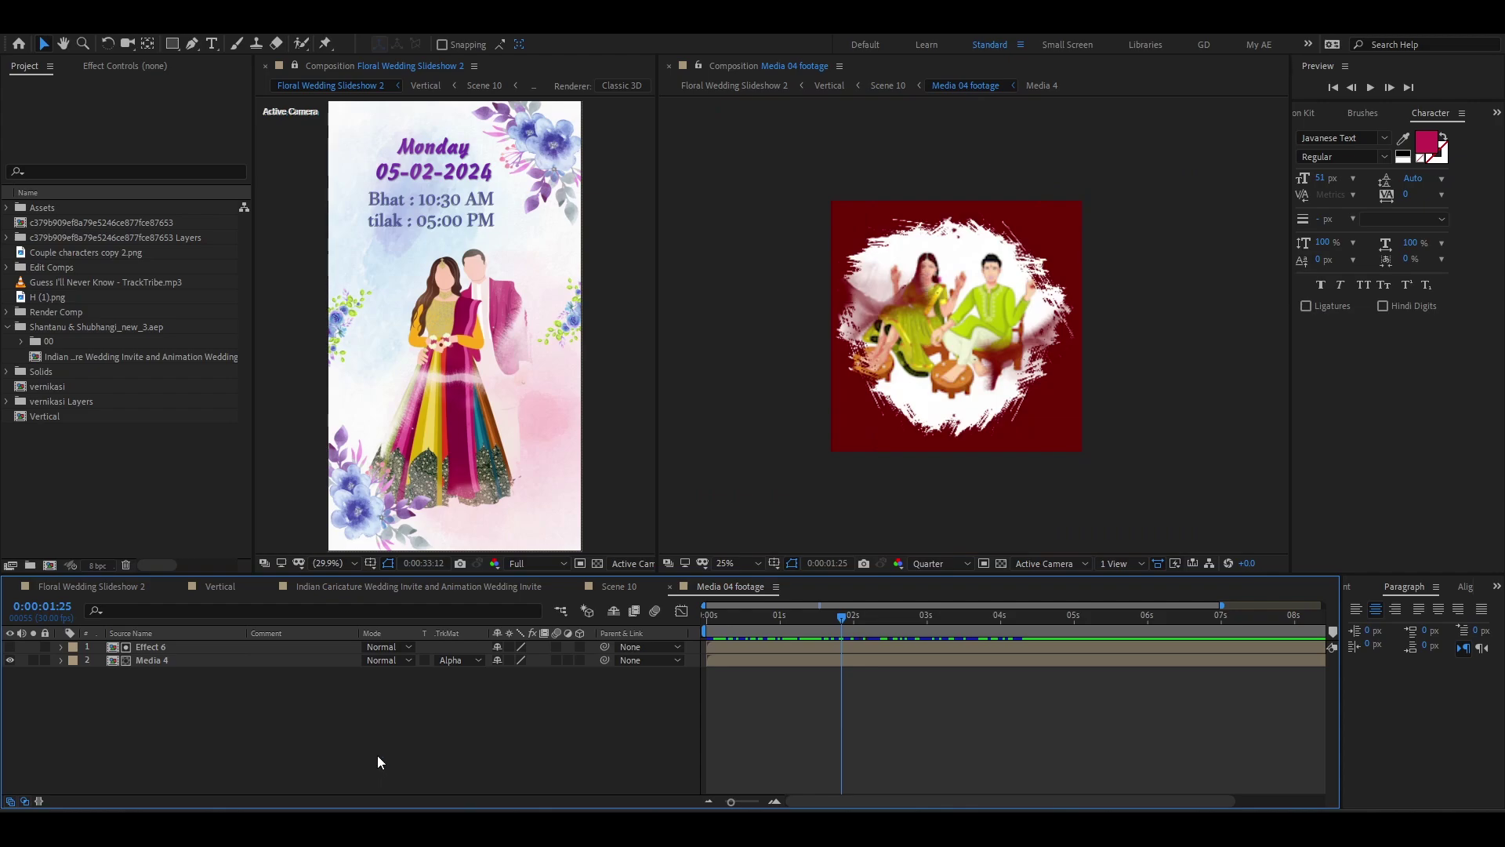
pyautogui.rightClick(380, 752)
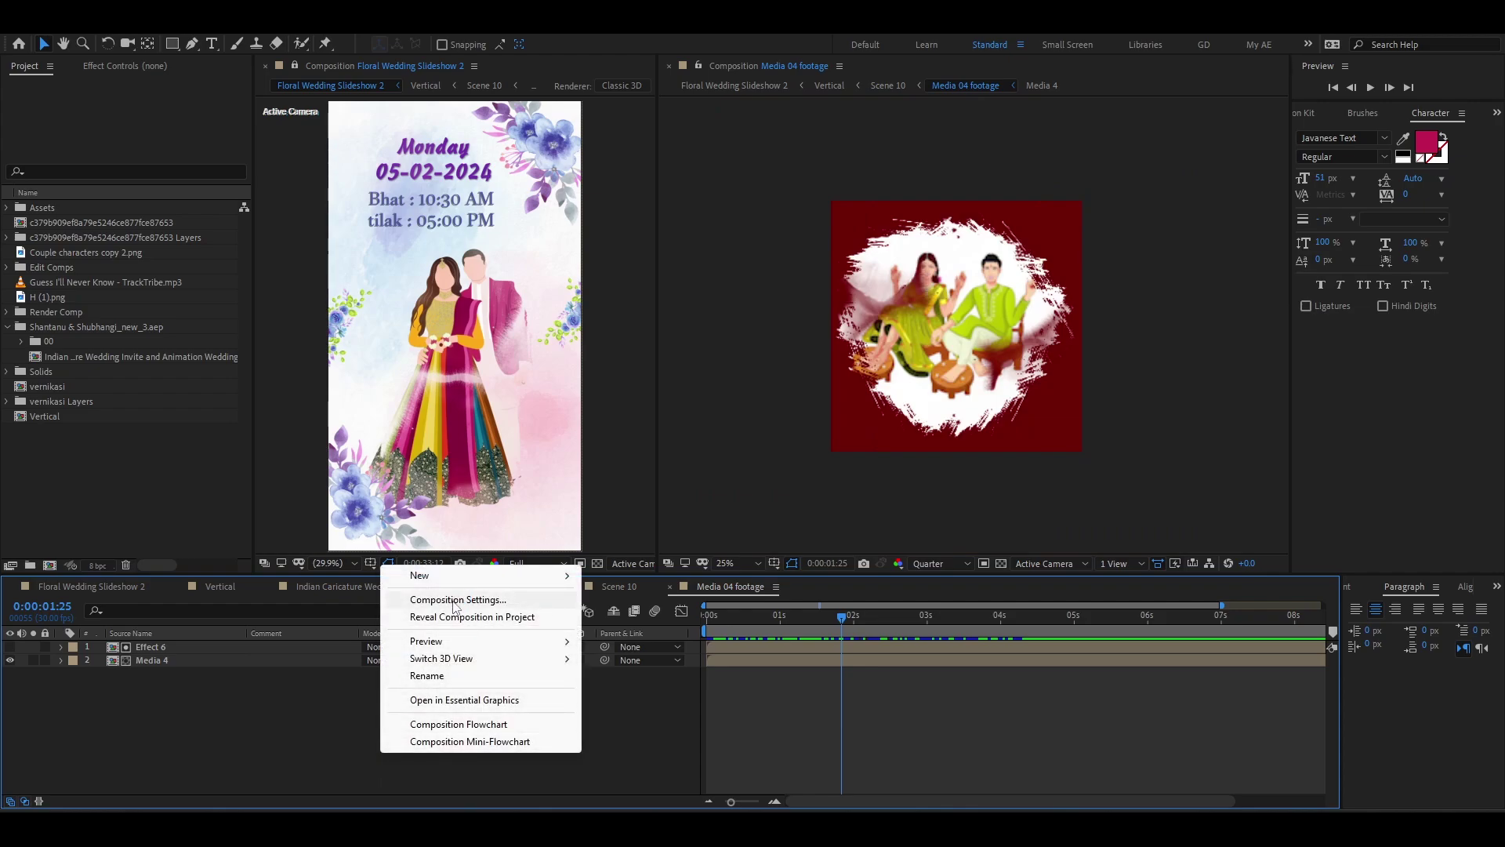
pyautogui.click(428, 675)
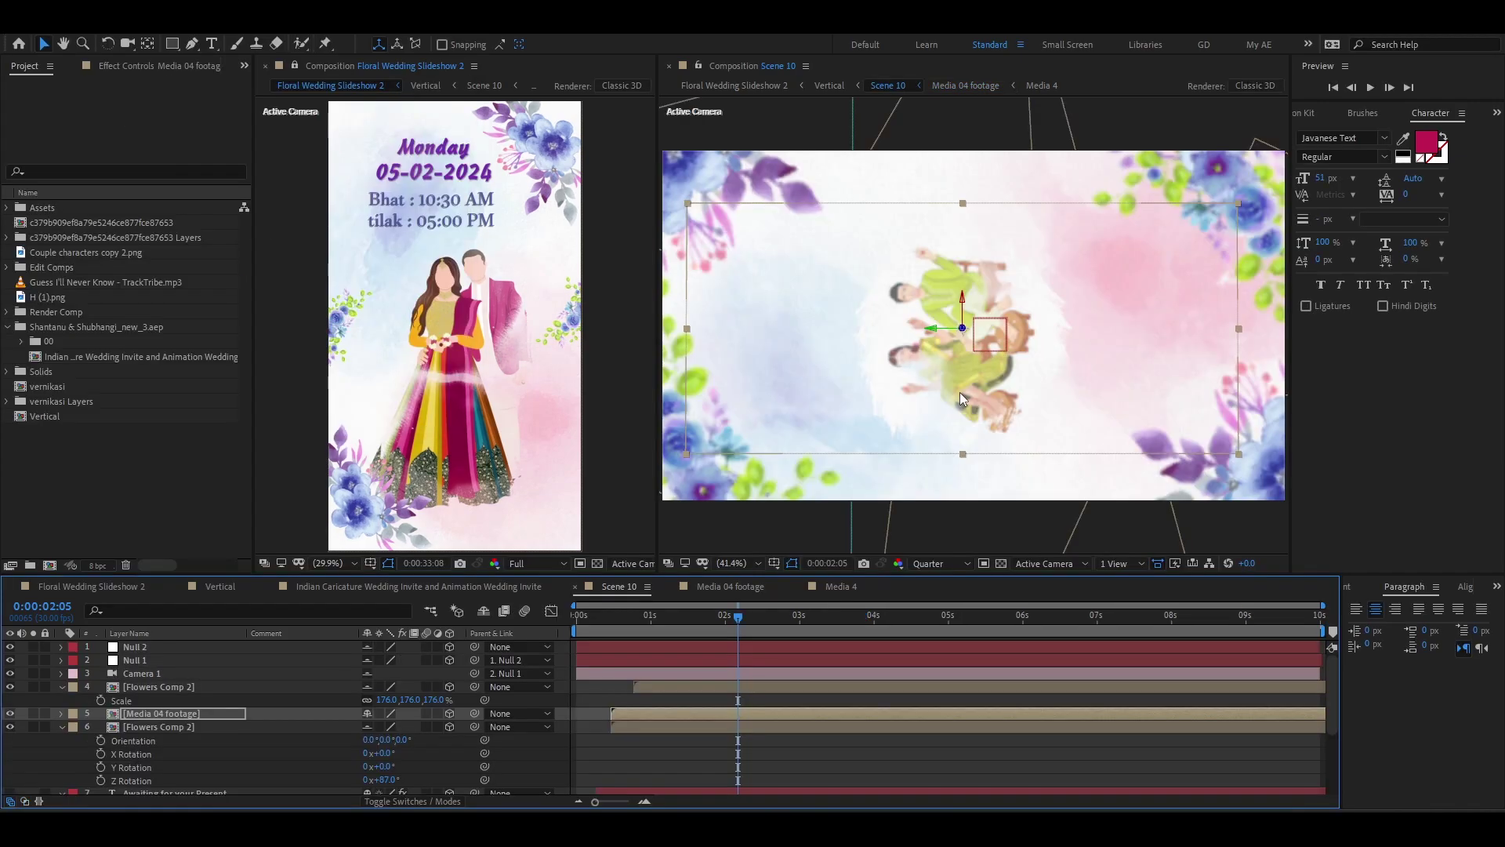
pyautogui.moveTo(972, 389)
pyautogui.mouseDown()
pyautogui.moveTo(1117, 384)
pyautogui.moveTo(1003, 392)
pyautogui.mouseUp()
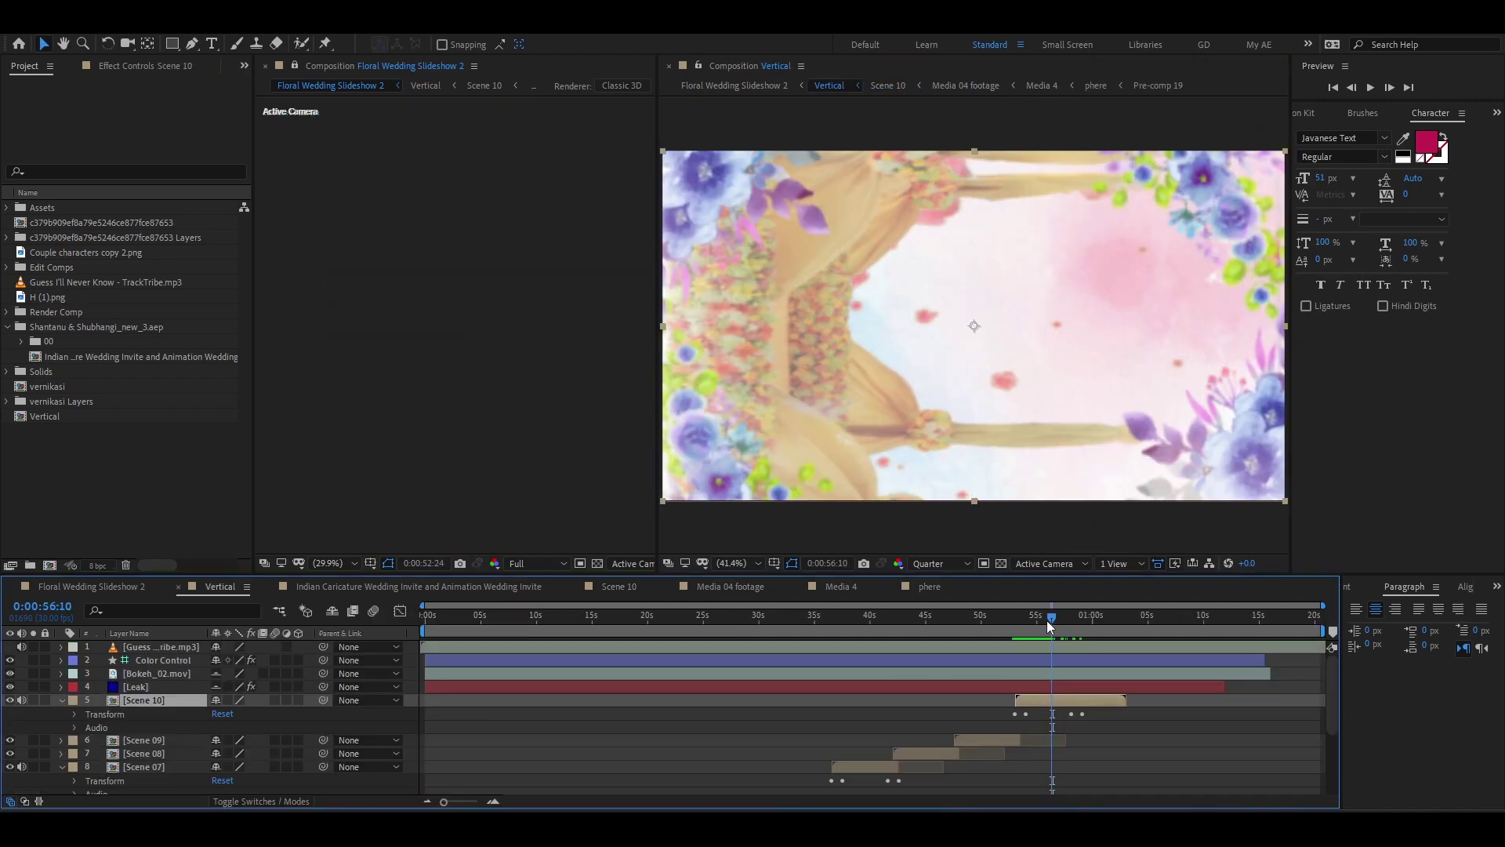
# - Play Scene 10 from its start to check the caricature and Ghudchadi text
pyautogui.moveTo(1047, 620); pyautogui.dragTo(1054, 636)
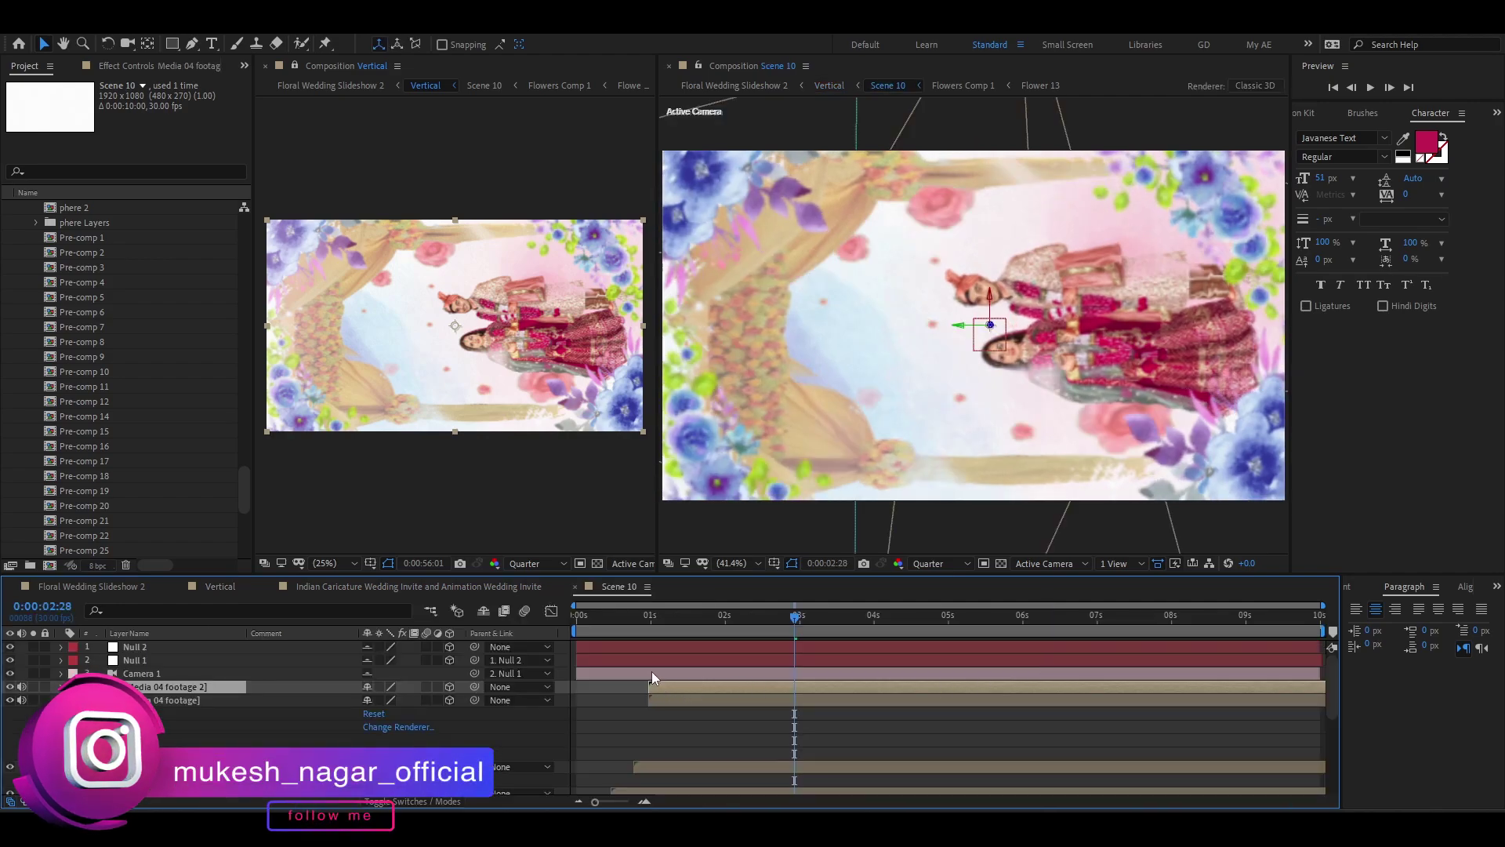
pyautogui.moveTo(650, 631); pyautogui.dragTo(577, 632)
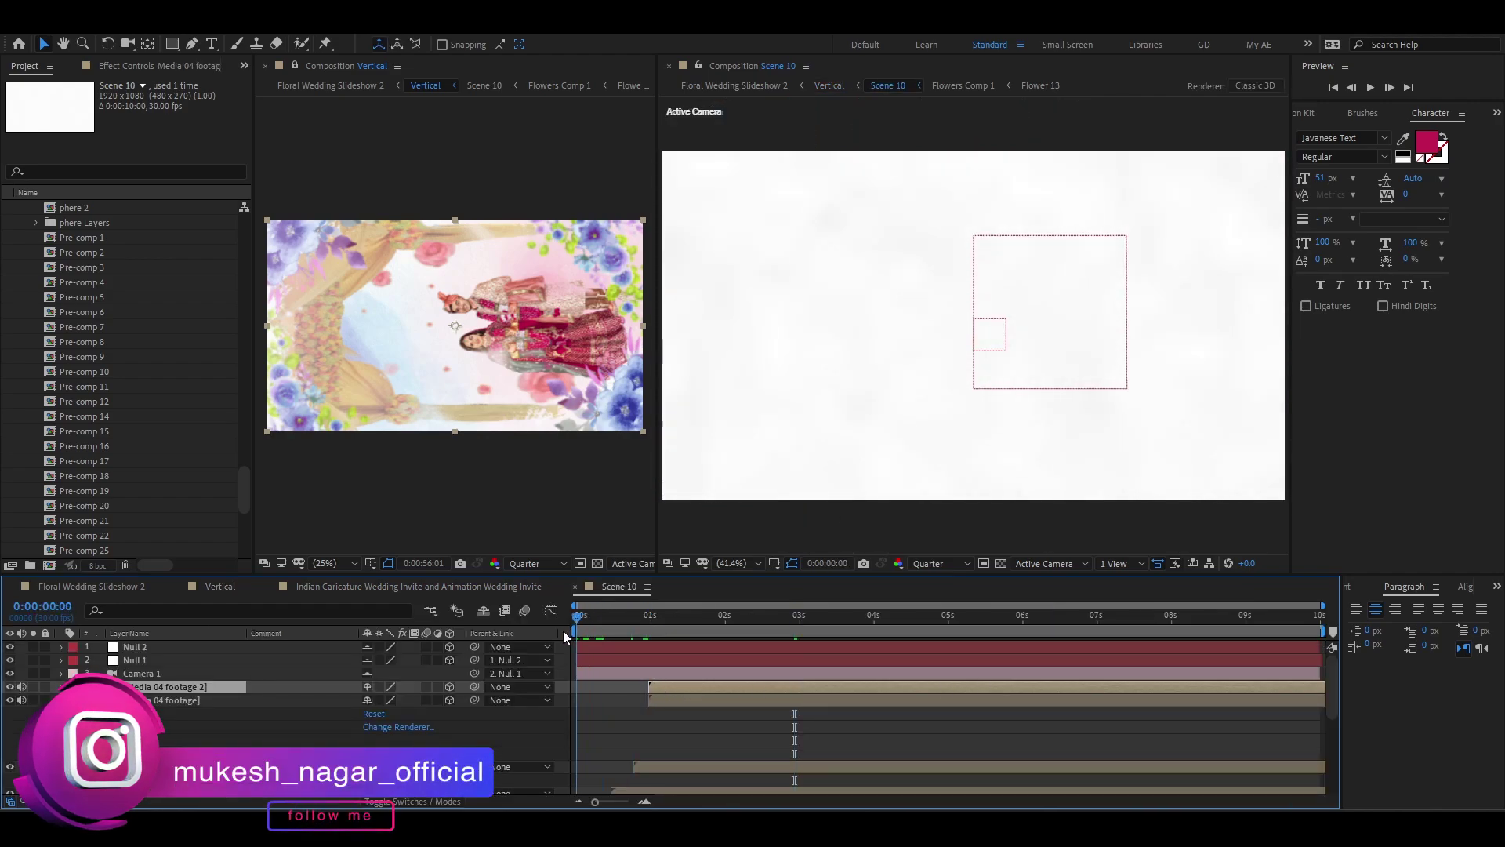
pyautogui.press('space')
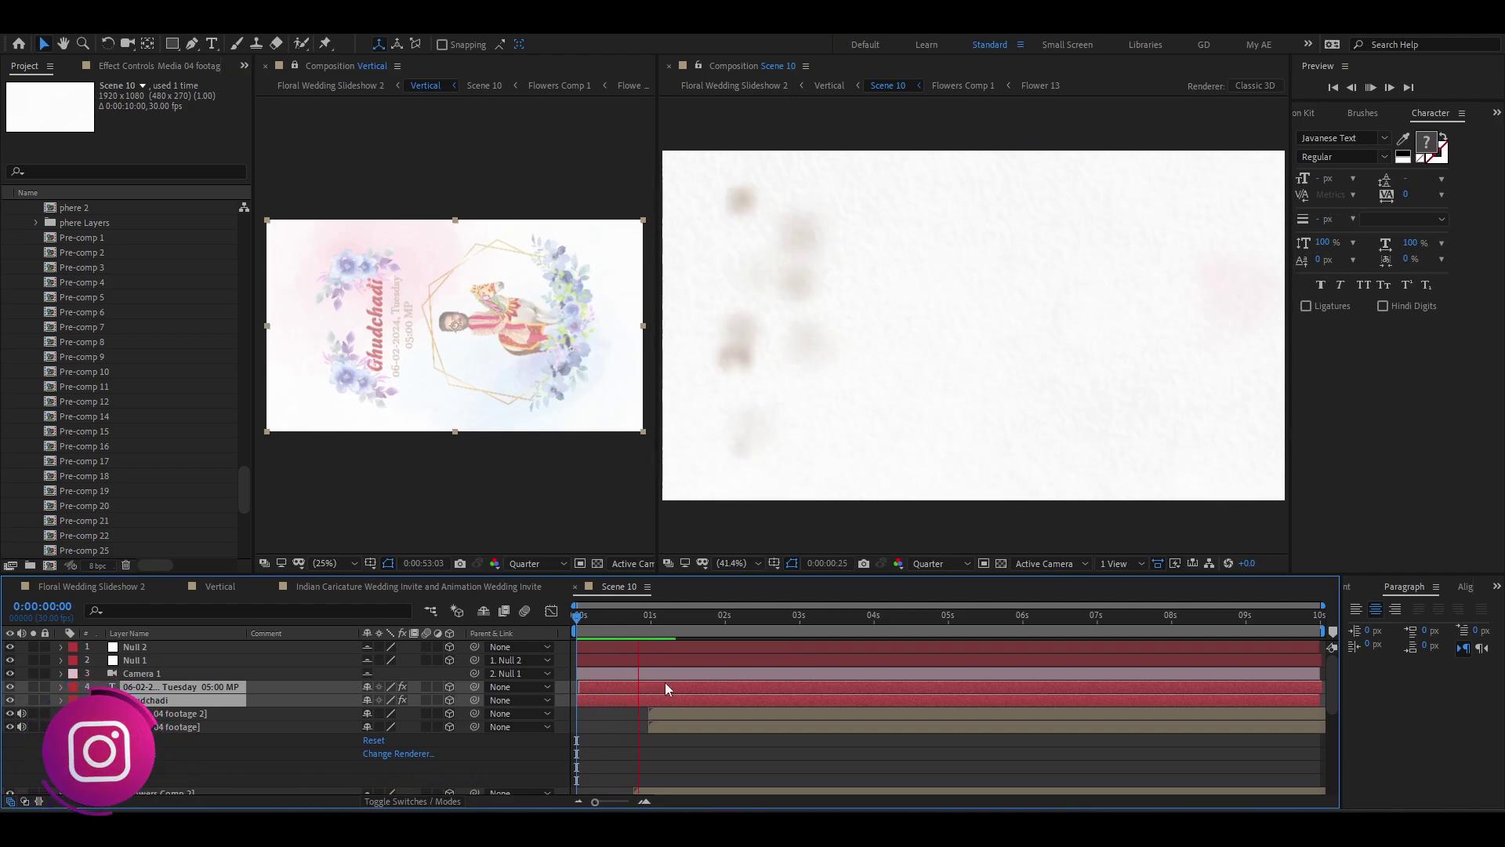
# - Stop playback, look up the Reception details in the notes, and scrub back to check Scene 10's text
pyautogui.press('space')
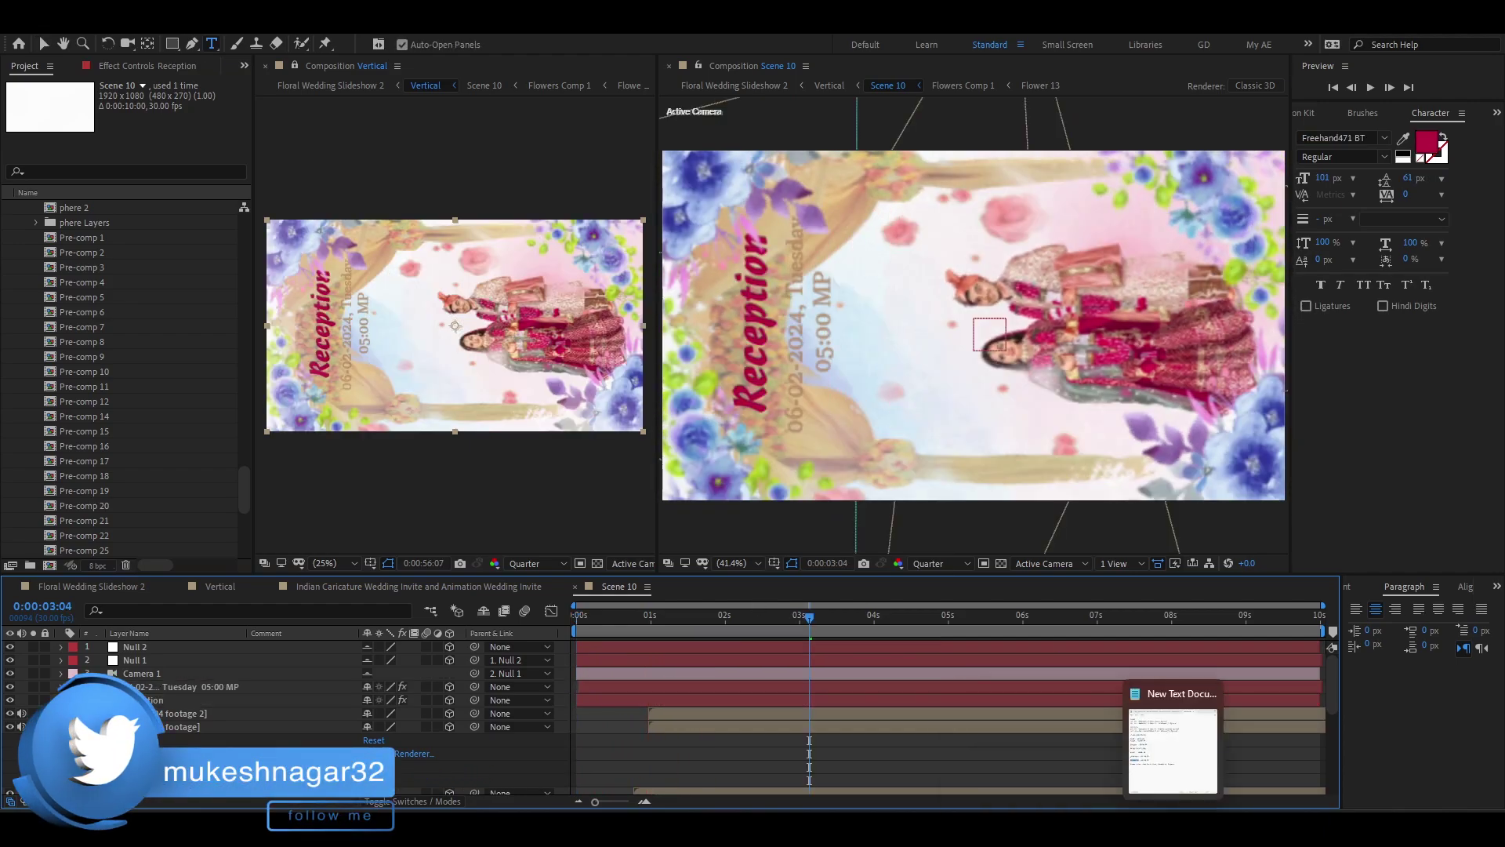
pyautogui.hotkey('alt', 'Tab')
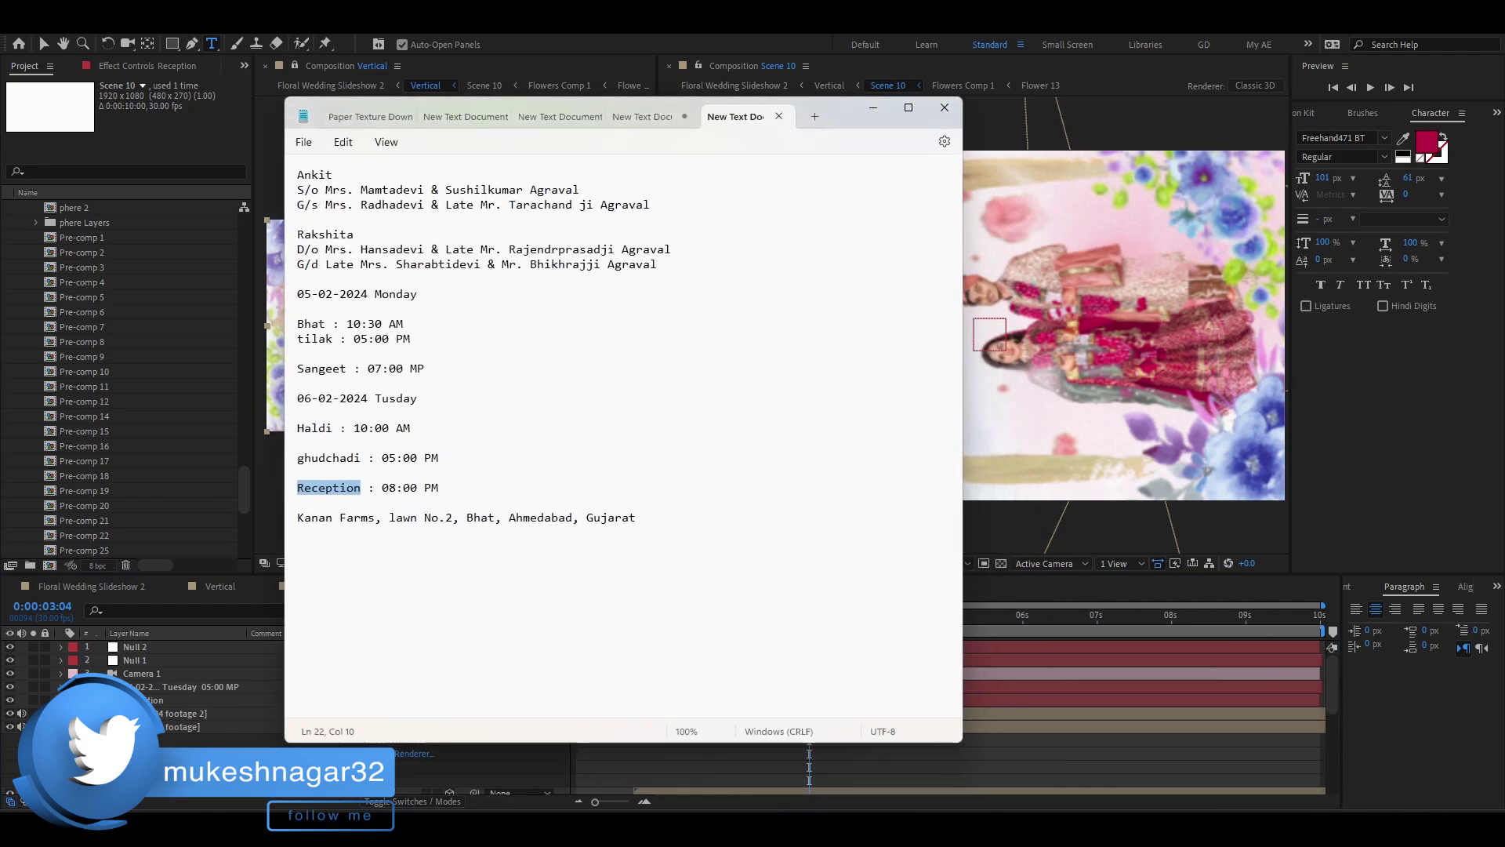
pyautogui.hotkey('alt', 'Tab')
pyautogui.moveTo(710, 622)
pyautogui.mouseDown()
pyautogui.moveTo(734, 619)
pyautogui.moveTo(666, 637)
pyautogui.moveTo(868, 657)
pyautogui.mouseUp()
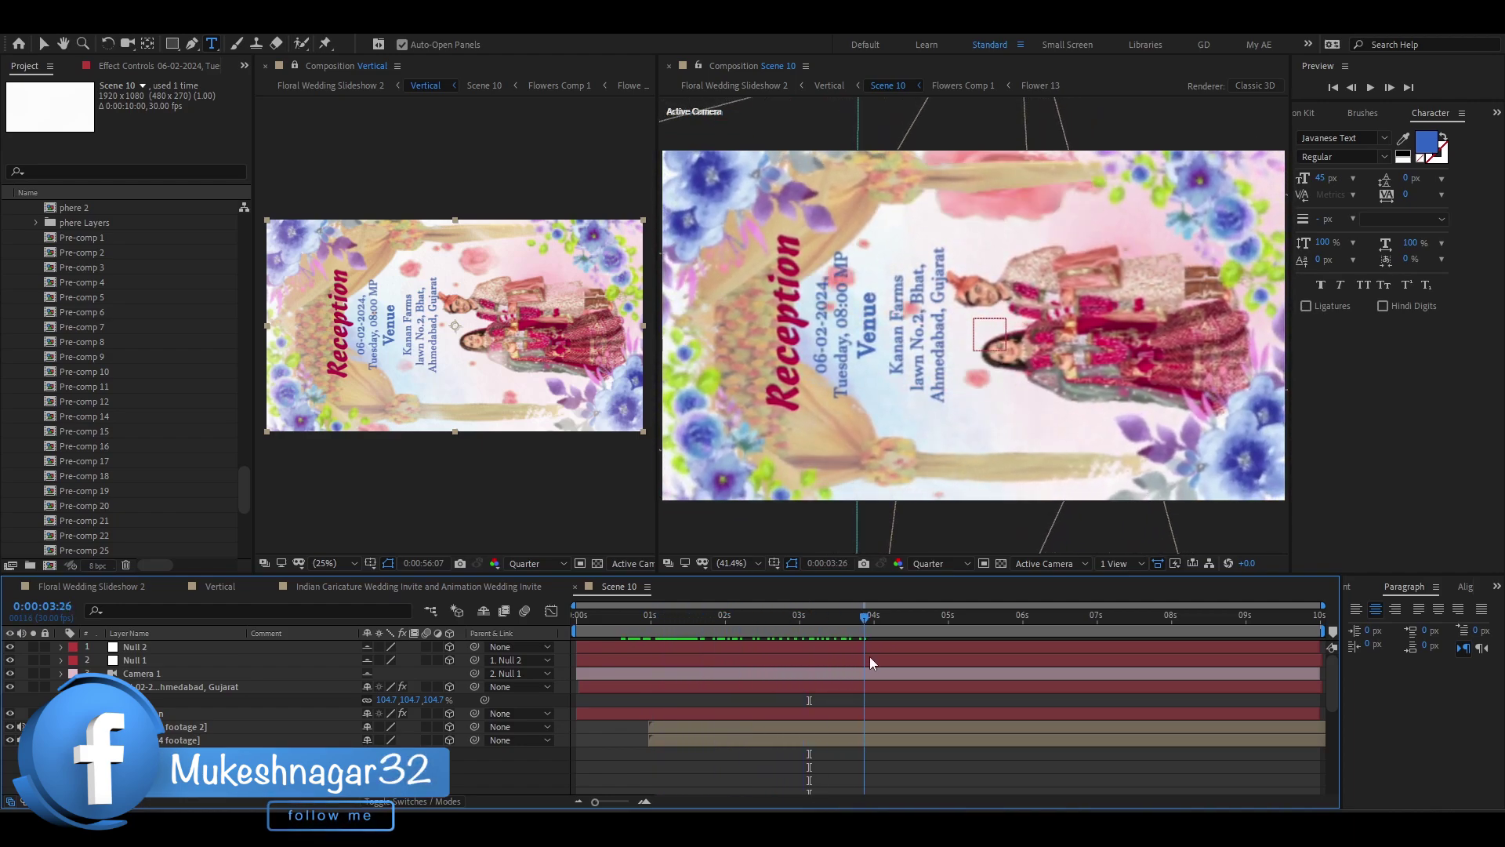